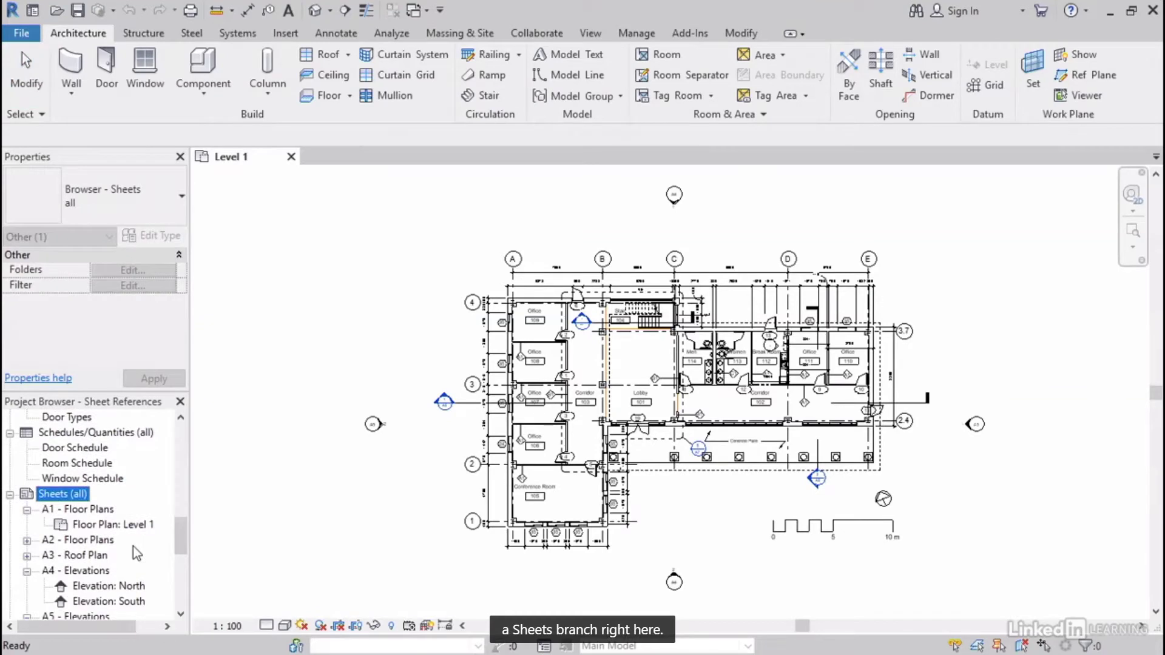
Step: Look through the Sheets branch of the project browser, selecting sheet A1 - Floor Plans and its Level 1 floor plan
{"action": "key", "text": "Down"}
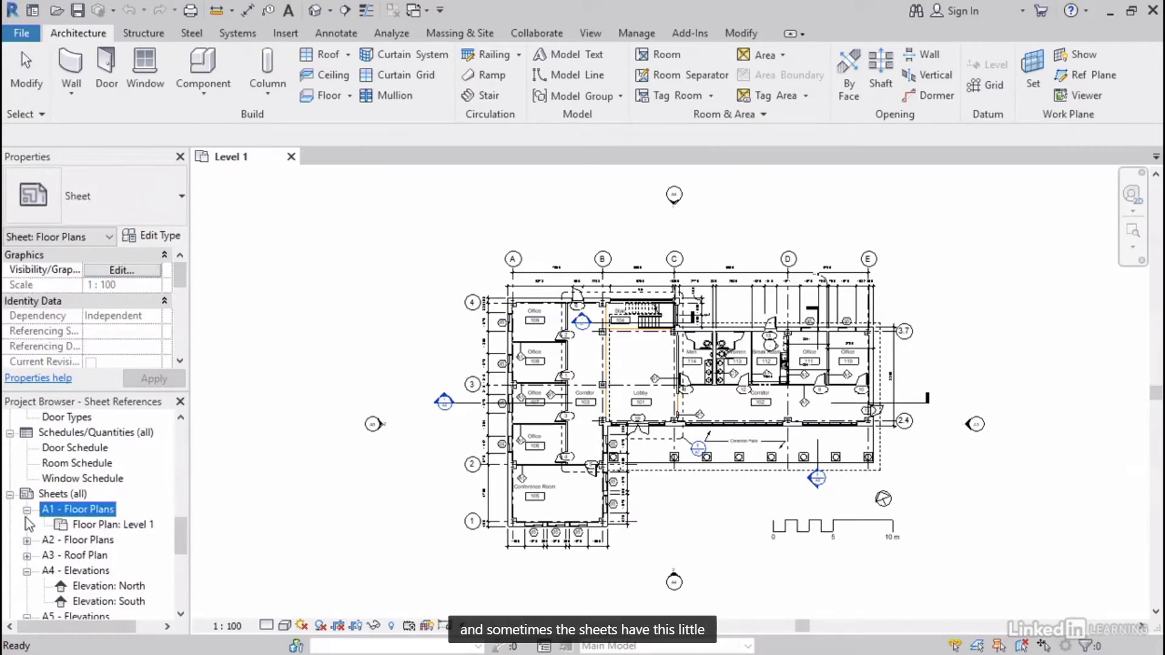
{"action": "scroll", "coordinate": [33, 546], "scroll_direction": "down", "scroll_amount": 4}
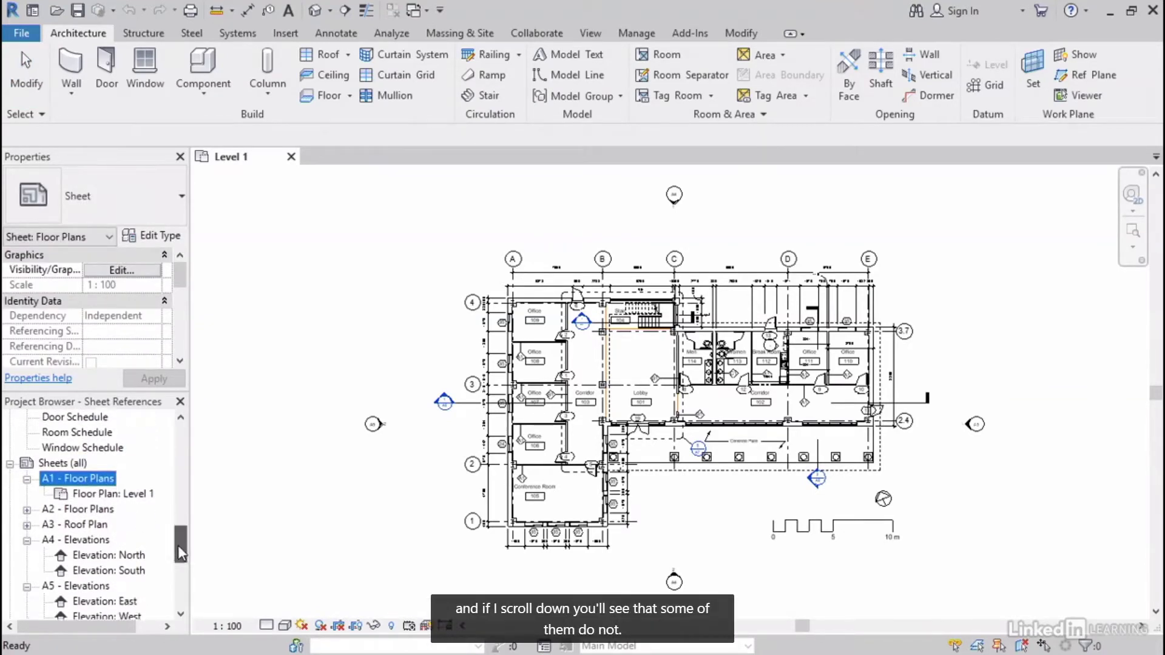
{"action": "scroll", "coordinate": [176, 567], "scroll_direction": "up", "scroll_amount": 3}
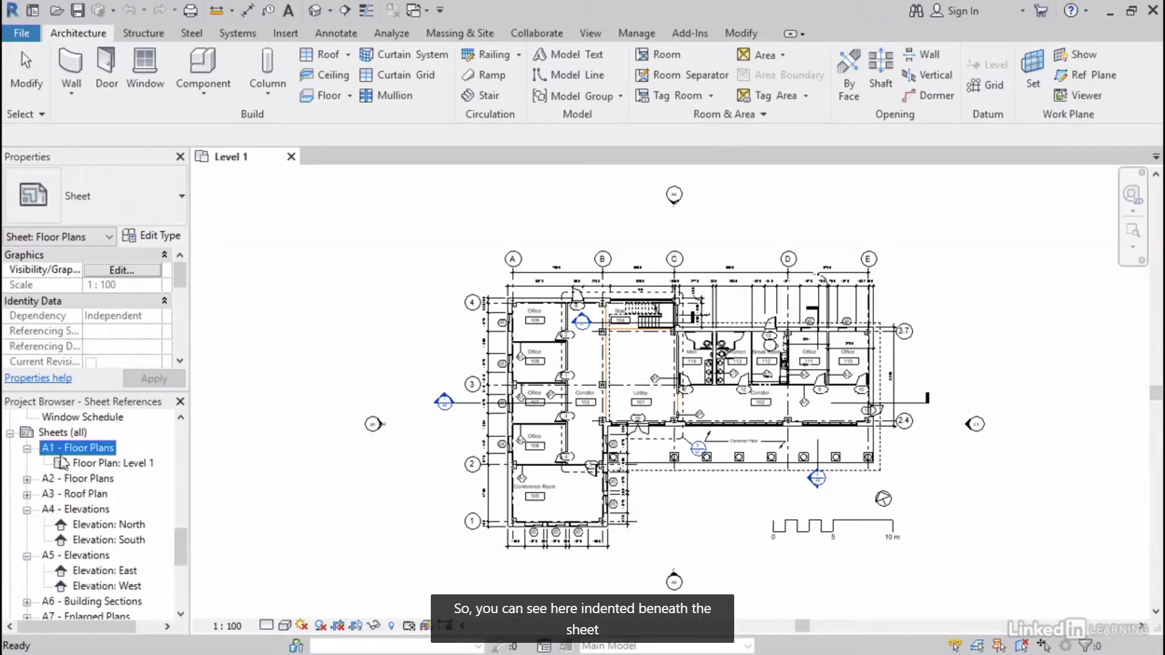
{"action": "left_click", "coordinate": [88, 466]}
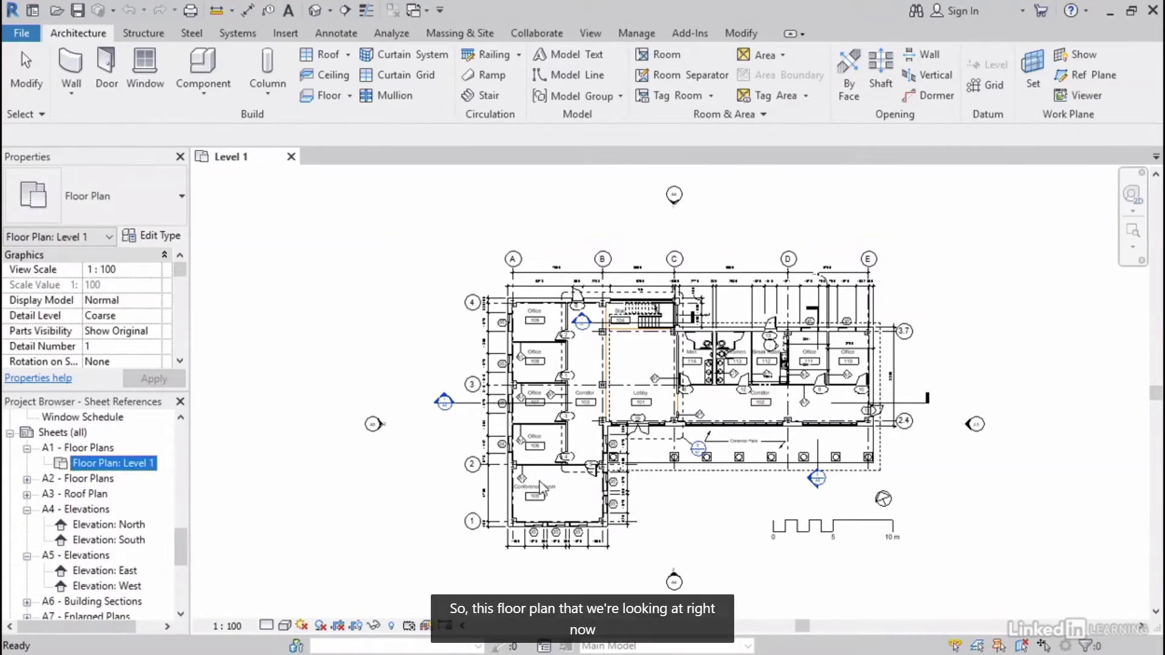
{"action": "left_click", "coordinate": [78, 448]}
{"action": "scroll", "coordinate": [130, 572], "scroll_direction": "down", "scroll_amount": 2}
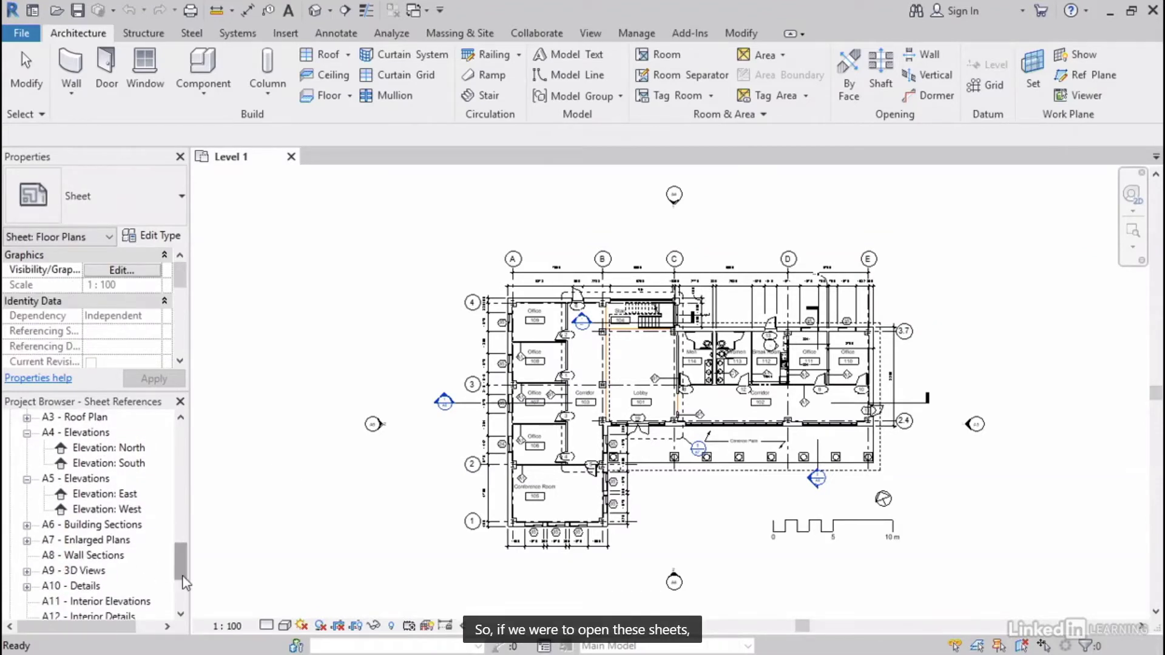
{"action": "scroll", "coordinate": [91, 534], "scroll_direction": "up", "scroll_amount": 3}
Step: Open sheet A1 - Floor Plans and examine the references on its section, elevation and callout marks
{"action": "double_click", "coordinate": [78, 493]}
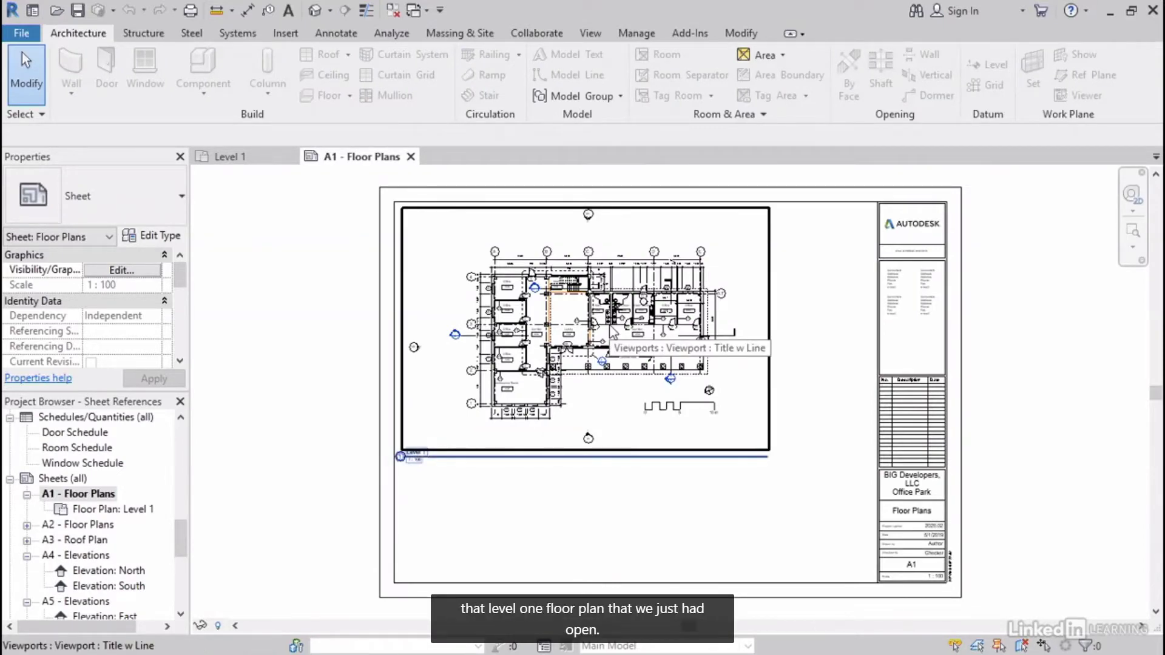
{"action": "scroll", "coordinate": [549, 319], "scroll_direction": "up", "scroll_amount": 5}
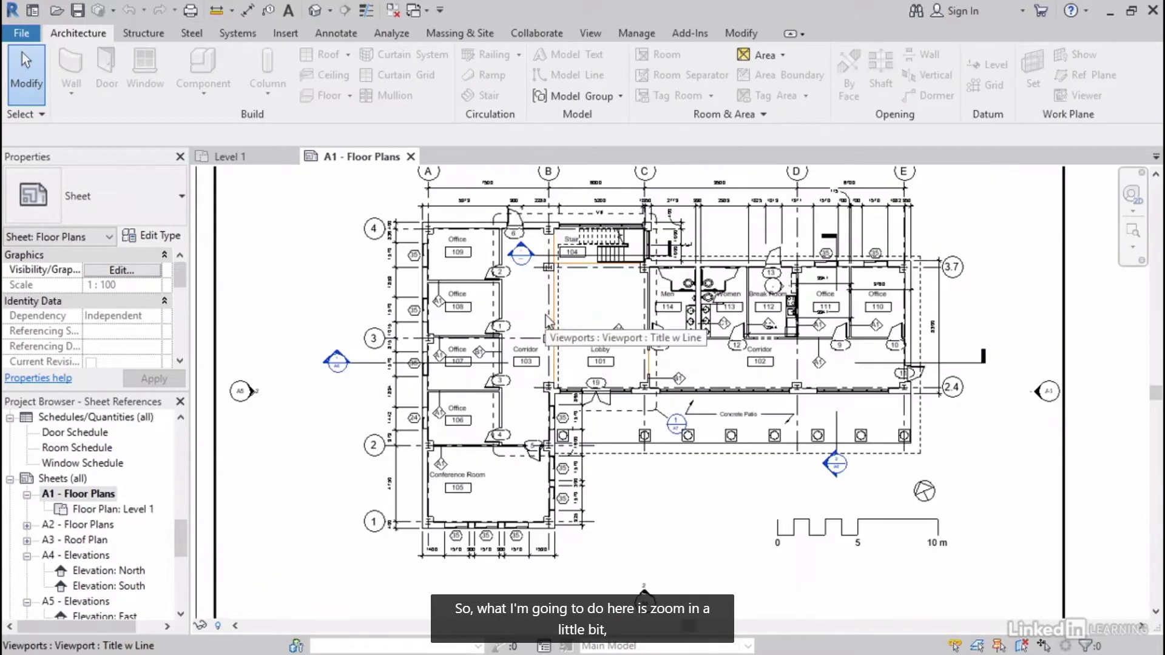
{"action": "scroll", "coordinate": [412, 355], "scroll_direction": "up", "scroll_amount": 3}
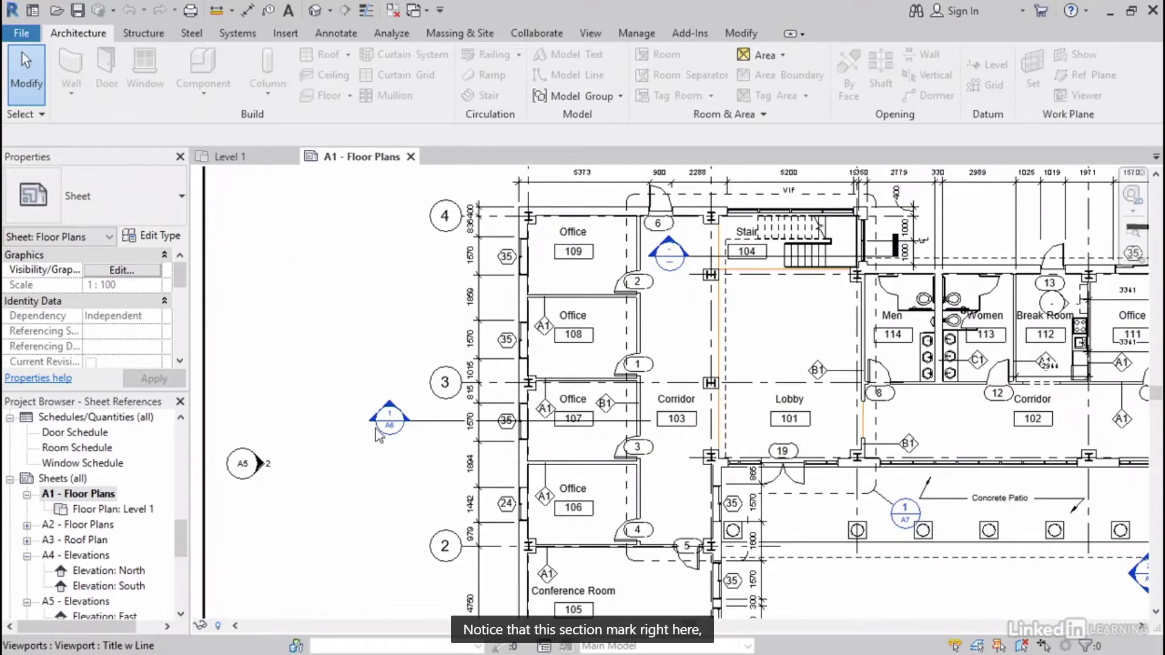
{"action": "scroll", "coordinate": [335, 443], "scroll_direction": "up", "scroll_amount": 3}
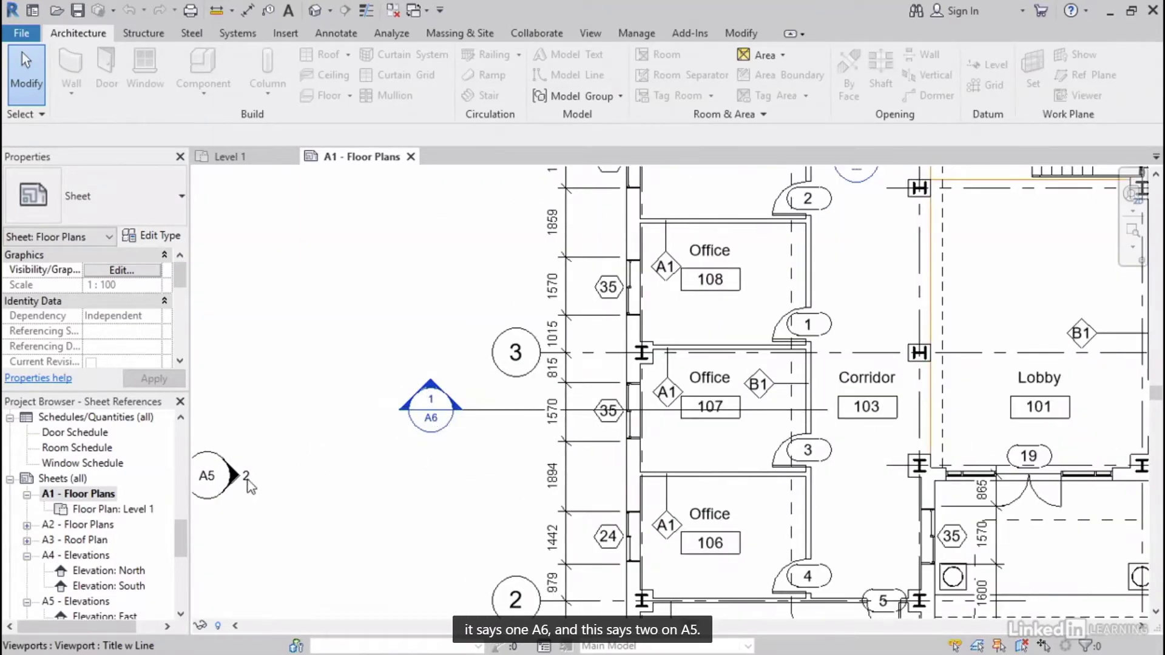
{"action": "middle_click_drag", "start_coordinate": [859, 276], "coordinate": [727, 367]}
{"action": "middle_click_drag", "start_coordinate": [958, 587], "coordinate": [717, 482]}
{"action": "scroll", "coordinate": [668, 427], "scroll_direction": "down", "scroll_amount": 1}
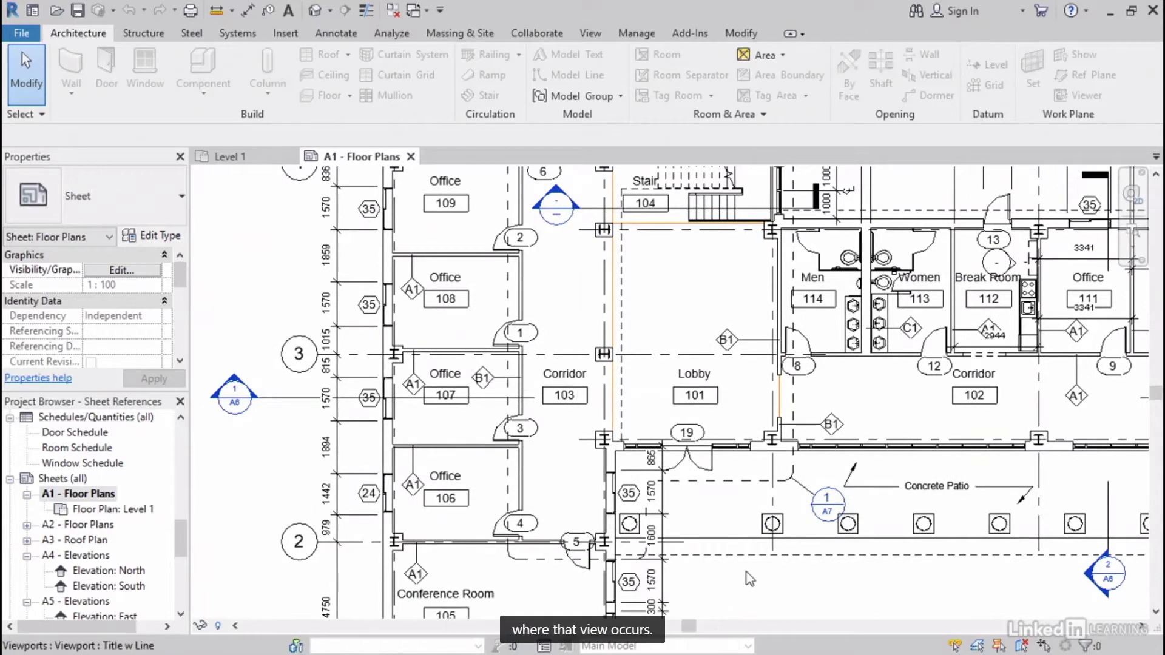
{"action": "scroll", "coordinate": [180, 535], "scroll_direction": "down", "scroll_amount": 2}
Step: Expand sheet A6 - Building Sections to check its section views, and open the sheet to inspect the view titles
{"action": "left_click", "coordinate": [127, 557]}
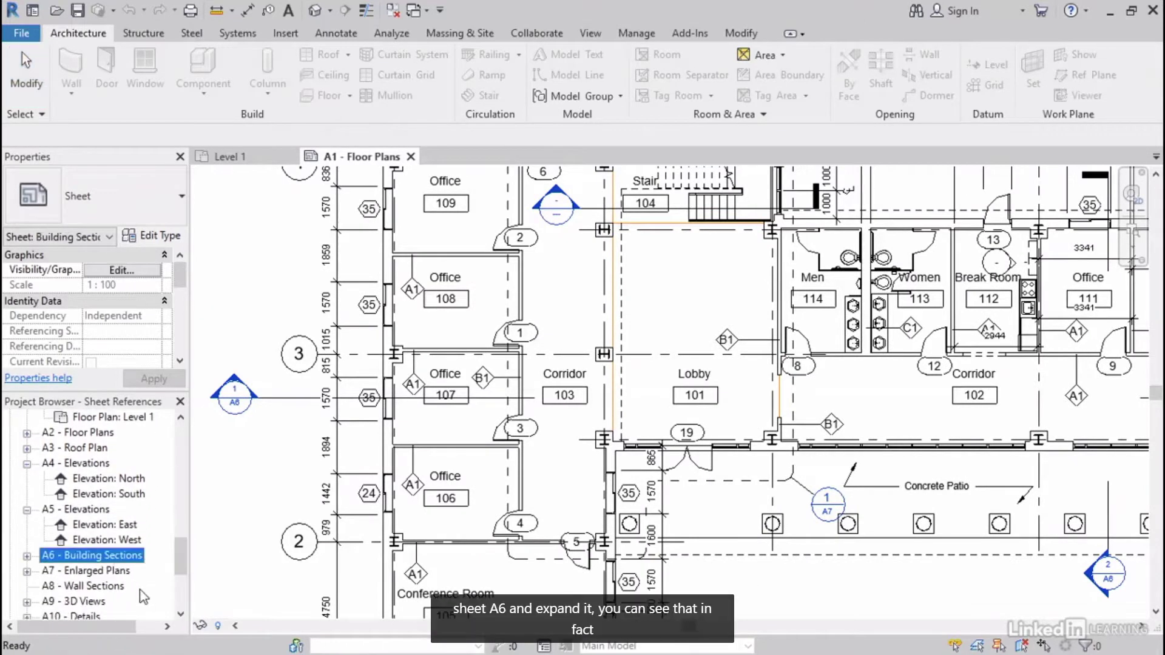
{"action": "left_click", "coordinate": [27, 556]}
{"action": "left_click", "coordinate": [91, 571]}
{"action": "left_click", "coordinate": [96, 585]}
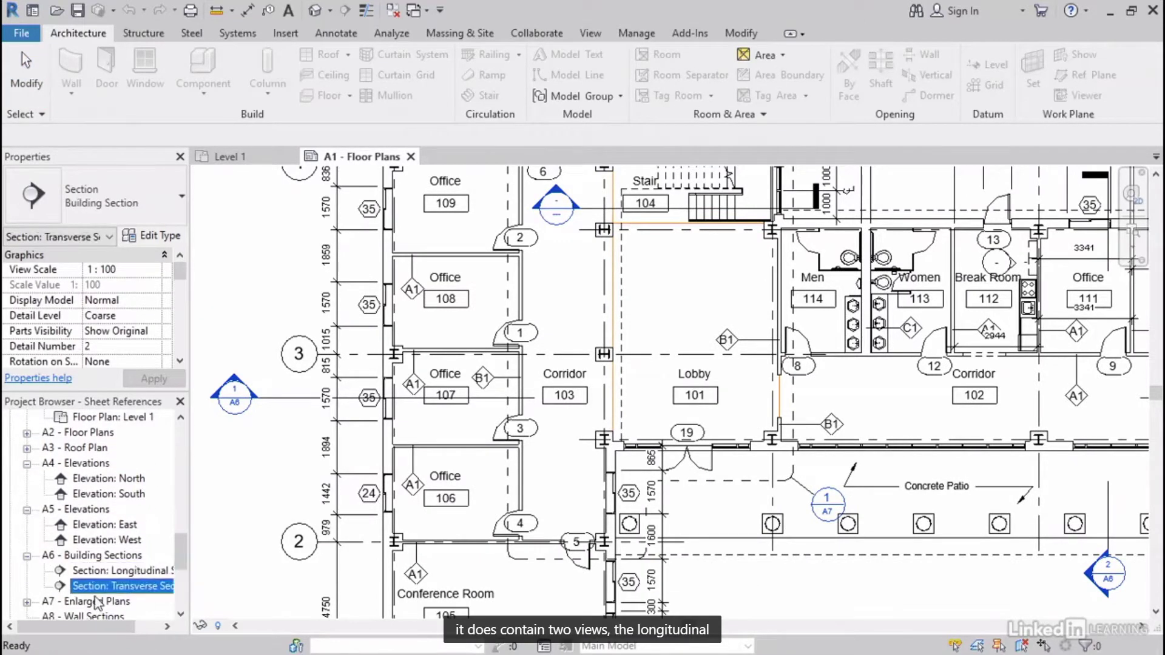
{"action": "double_click", "coordinate": [91, 555]}
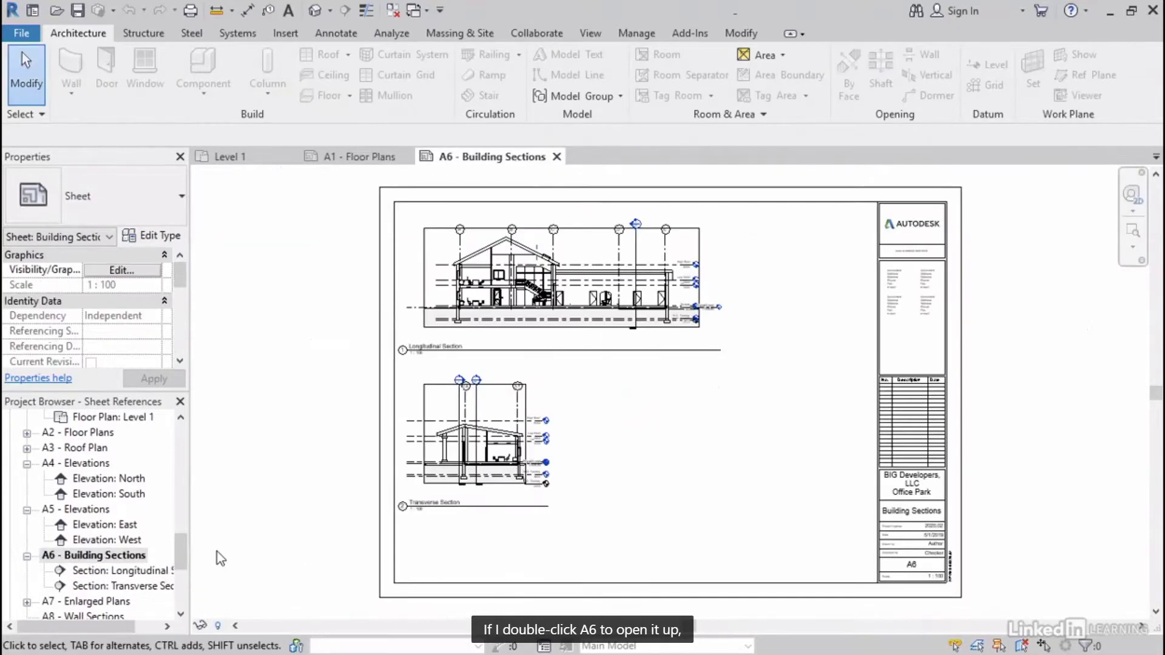
{"action": "scroll", "coordinate": [418, 409], "scroll_direction": "up", "scroll_amount": 3}
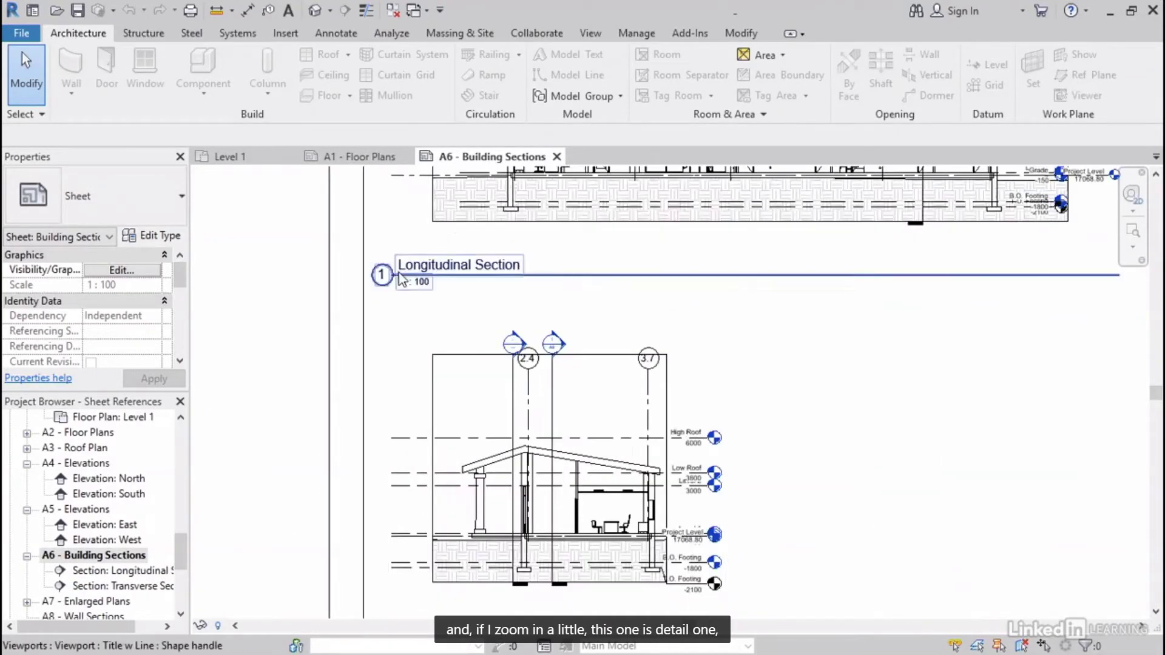
{"action": "middle_click_drag", "start_coordinate": [460, 382], "coordinate": [461, 301]}
{"action": "scroll", "coordinate": [301, 358], "scroll_direction": "down", "scroll_amount": 5}
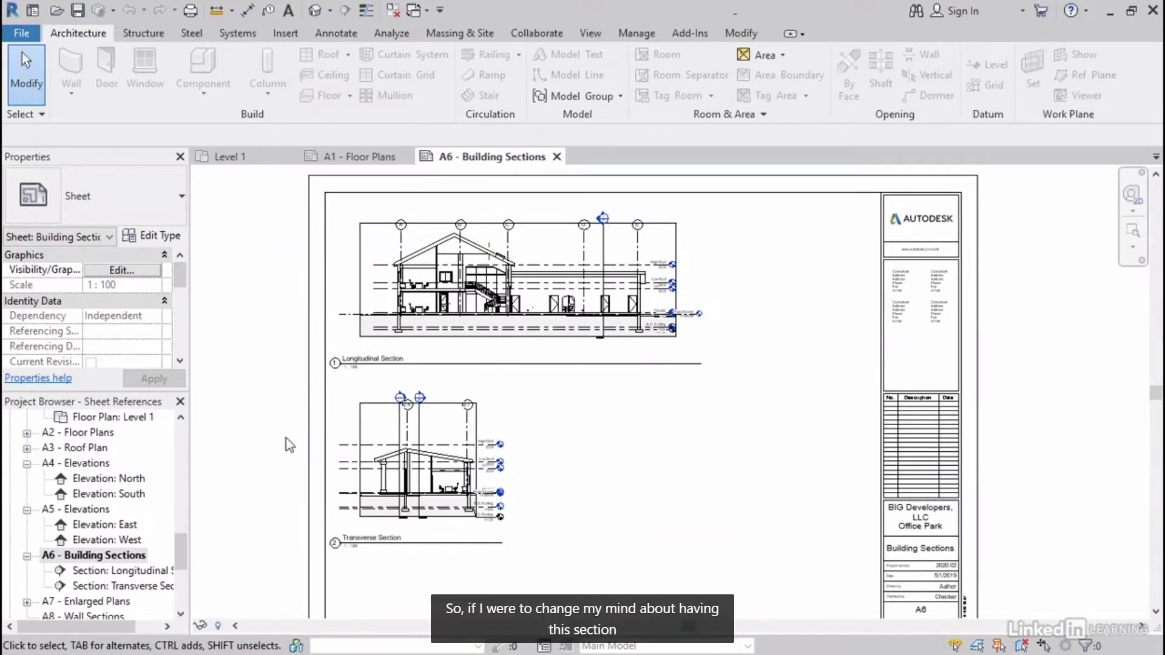
Step: Delete the Transverse Section viewport from sheet A6 and look for its view under the sheet and under Sections in the project browser
{"action": "left_click", "coordinate": [429, 470]}
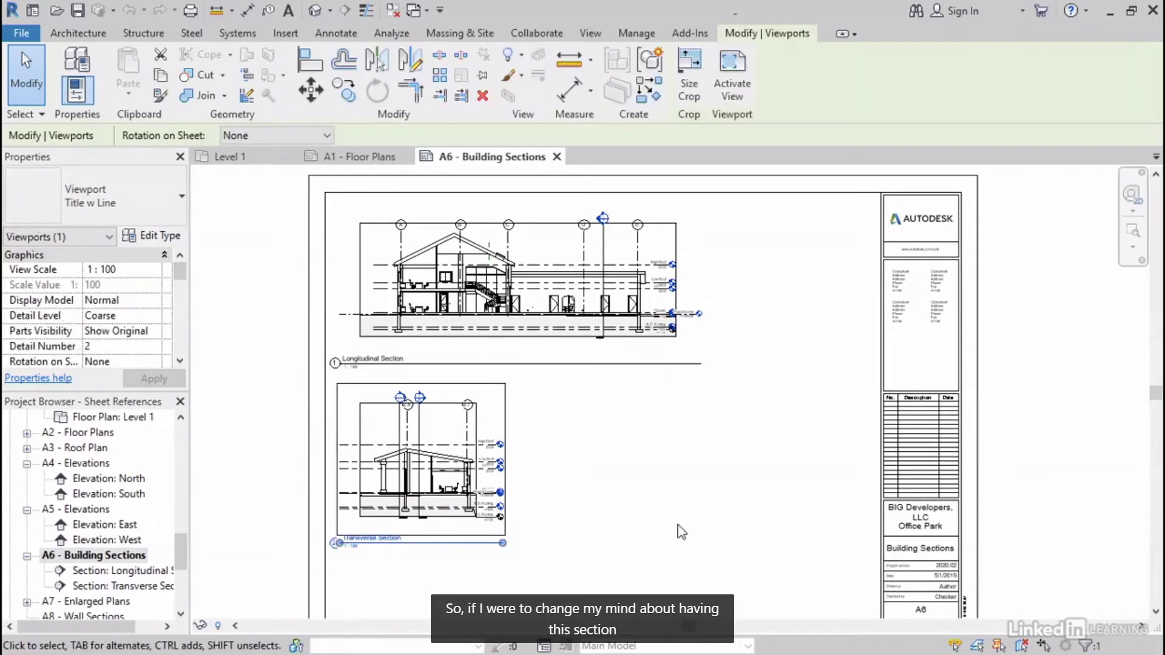
{"action": "key", "text": "Delete"}
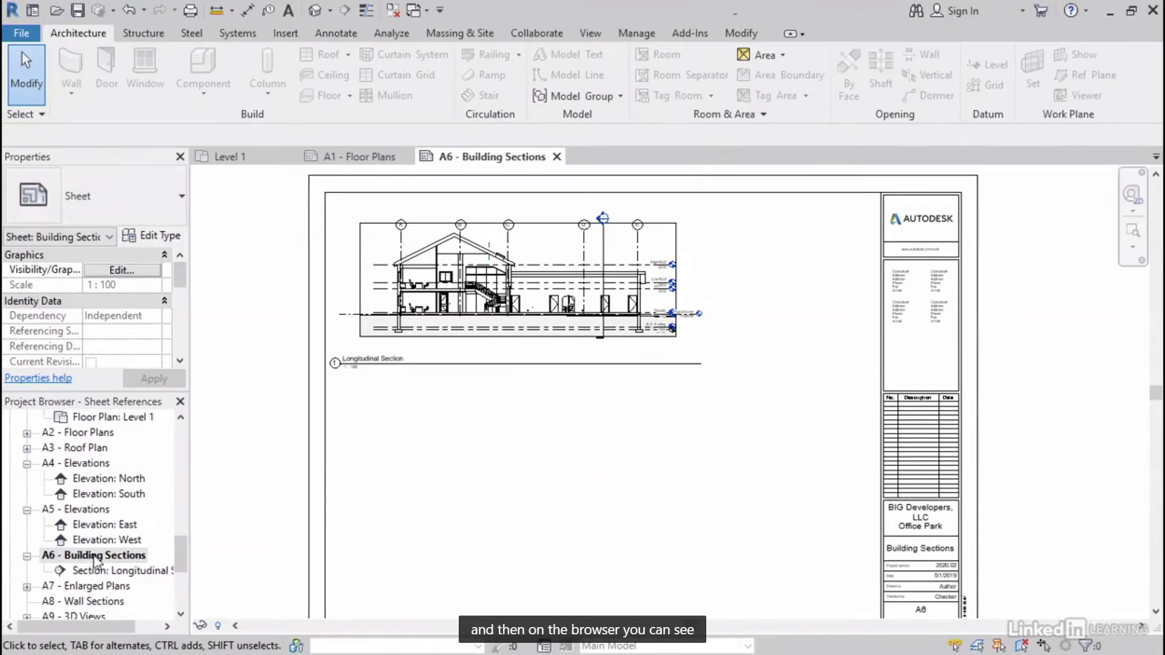
{"action": "left_click", "coordinate": [116, 571]}
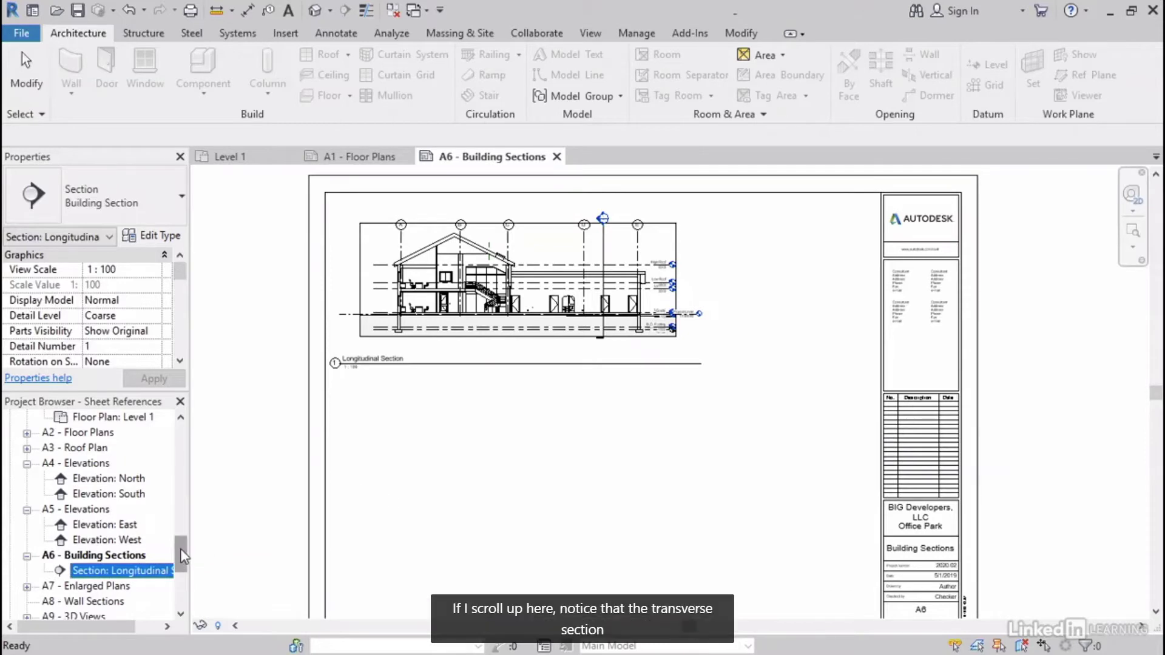
{"action": "scroll", "coordinate": [180, 549], "scroll_direction": "up", "scroll_amount": 5}
{"action": "left_click", "coordinate": [100, 494]}
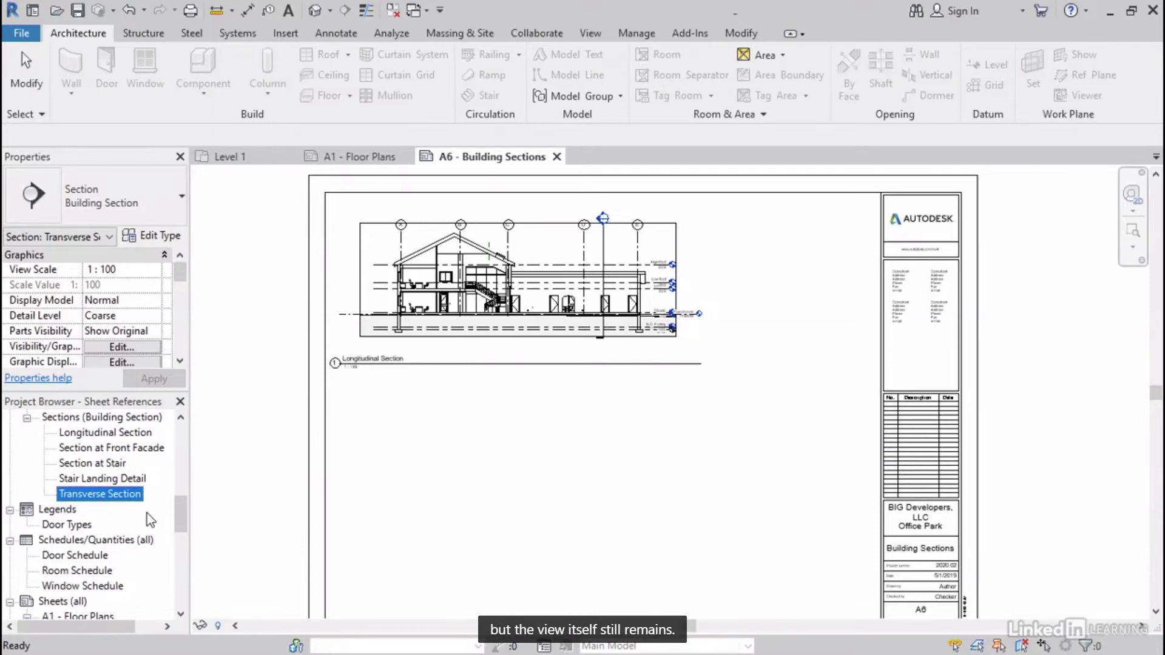
Step: Check the transverse section mark on sheet A1 - Floor Plans and undo the viewport deletion
{"action": "left_click", "coordinate": [356, 159]}
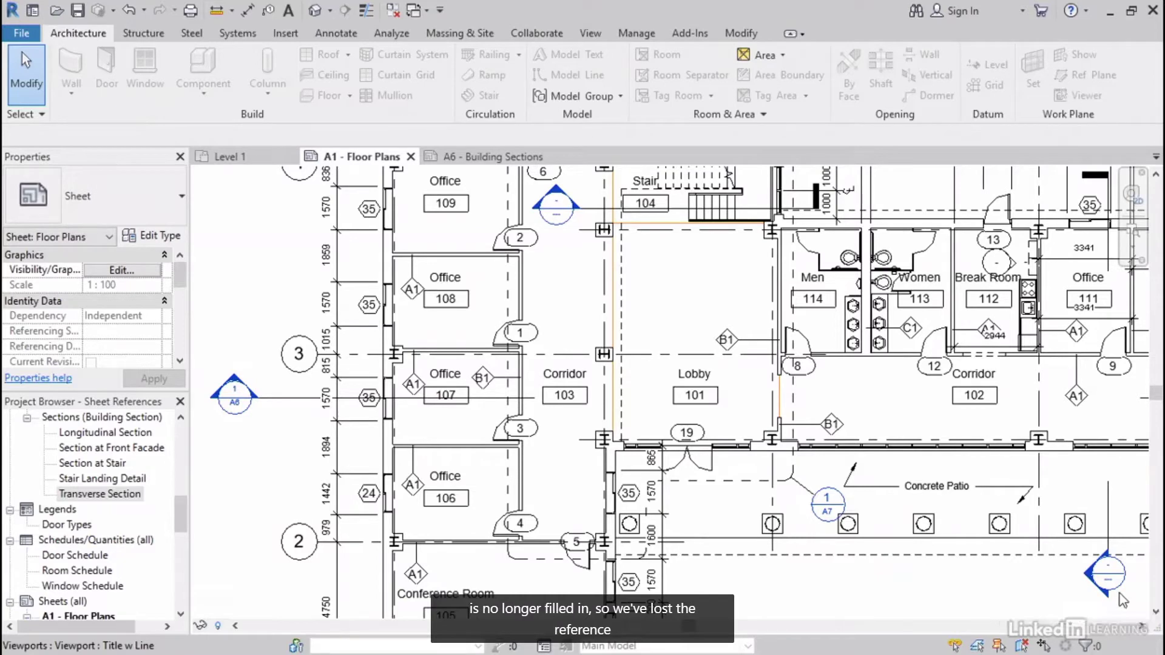
{"action": "left_click", "coordinate": [127, 10]}
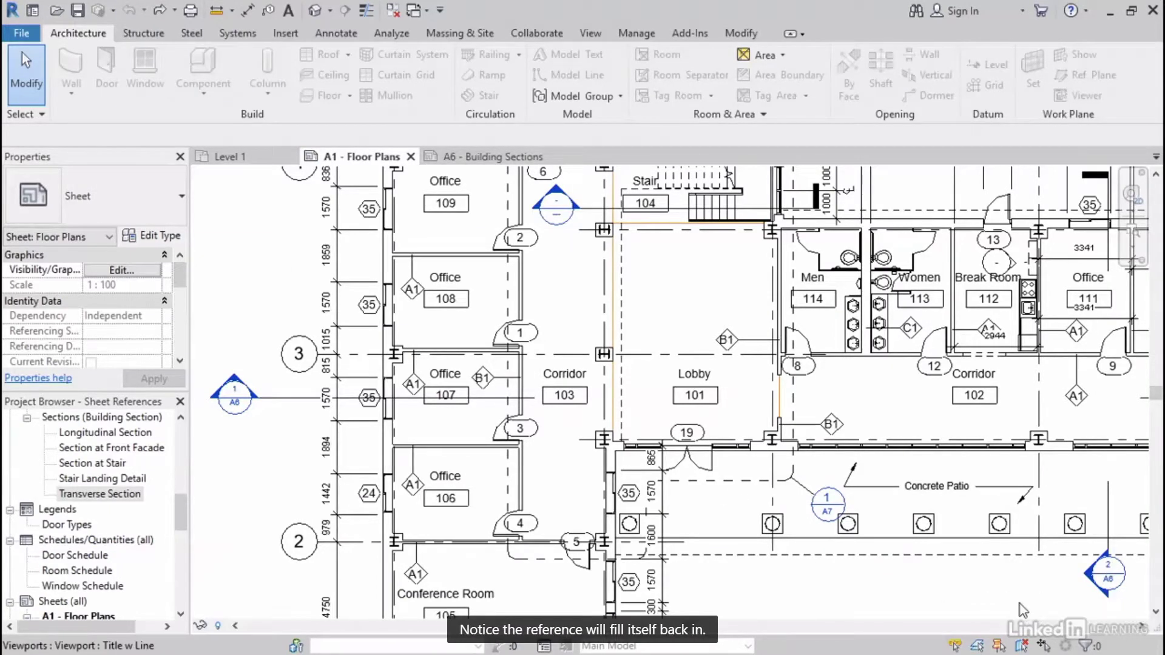
Step: Place the Section at Stair view on sheet A6 - Building Sections, beside the Longitudinal Section and aligned with it
{"action": "left_click", "coordinate": [516, 159]}
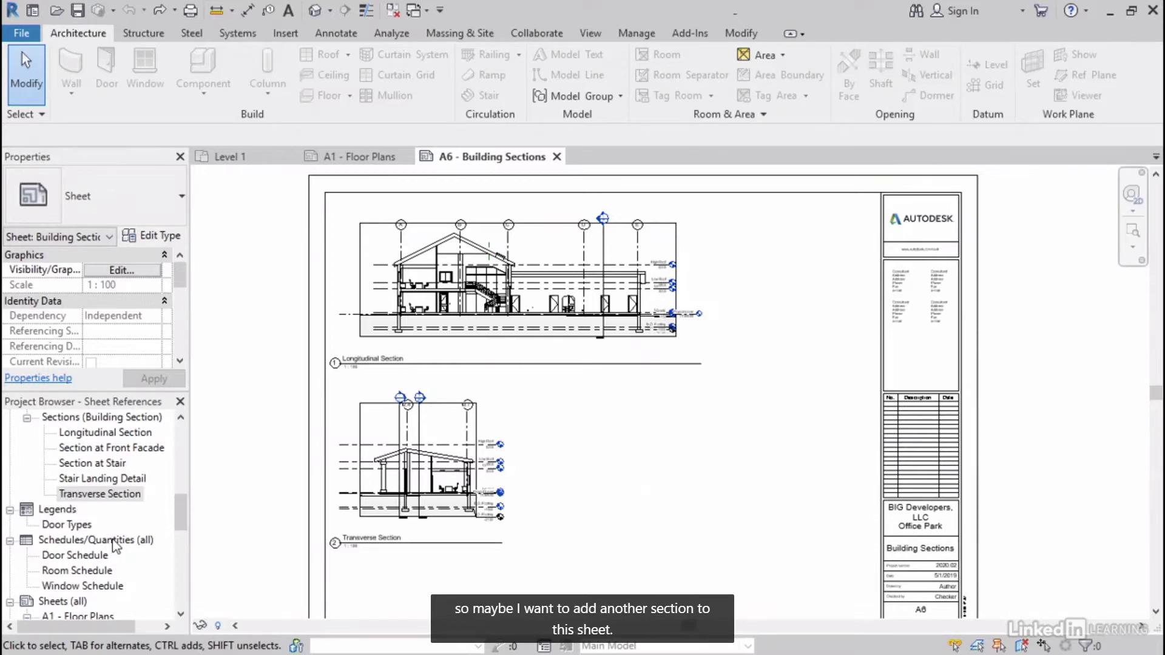
{"action": "left_click", "coordinate": [89, 463]}
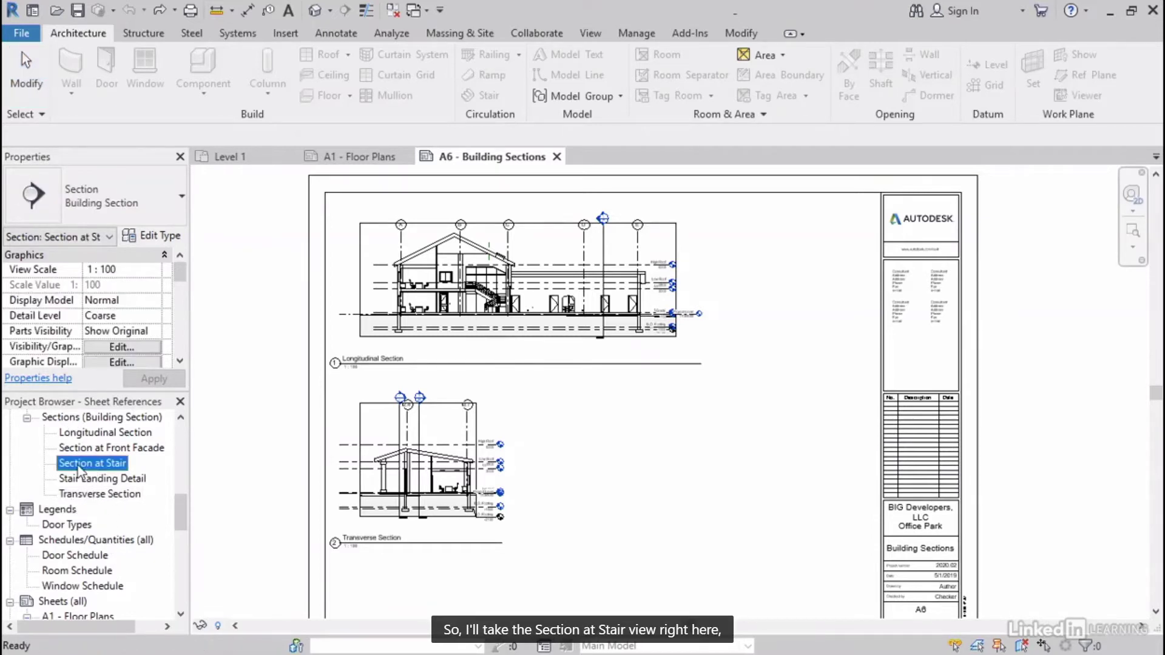
{"action": "left_click_drag", "start_coordinate": [81, 472], "coordinate": [351, 488]}
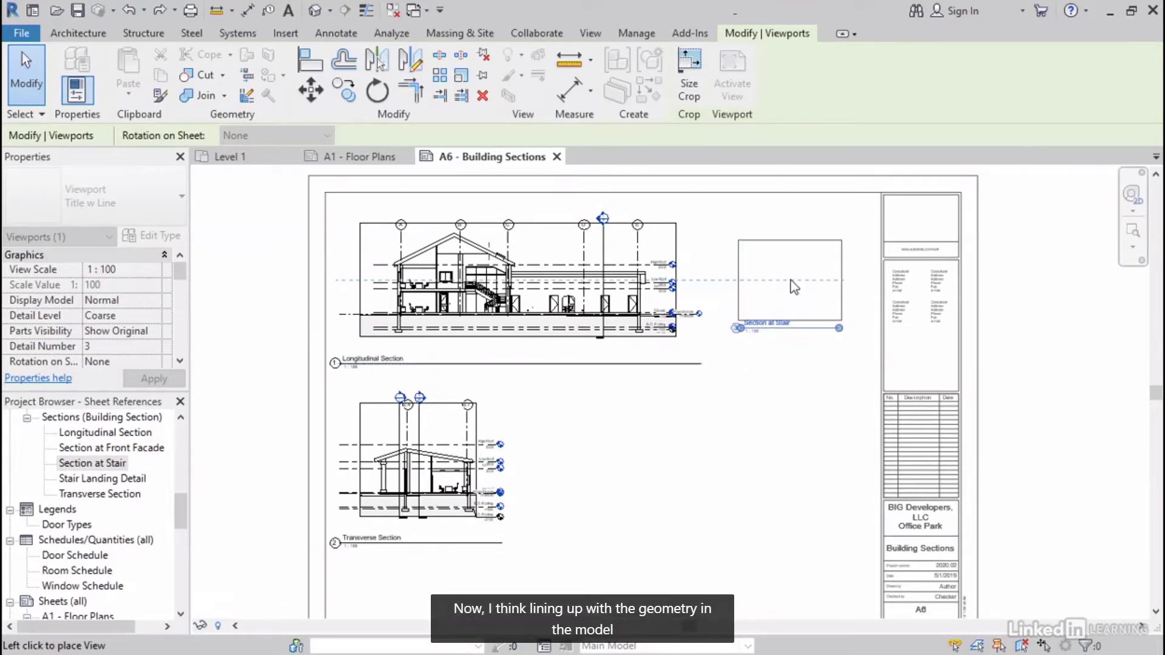
{"action": "left_click", "coordinate": [794, 287]}
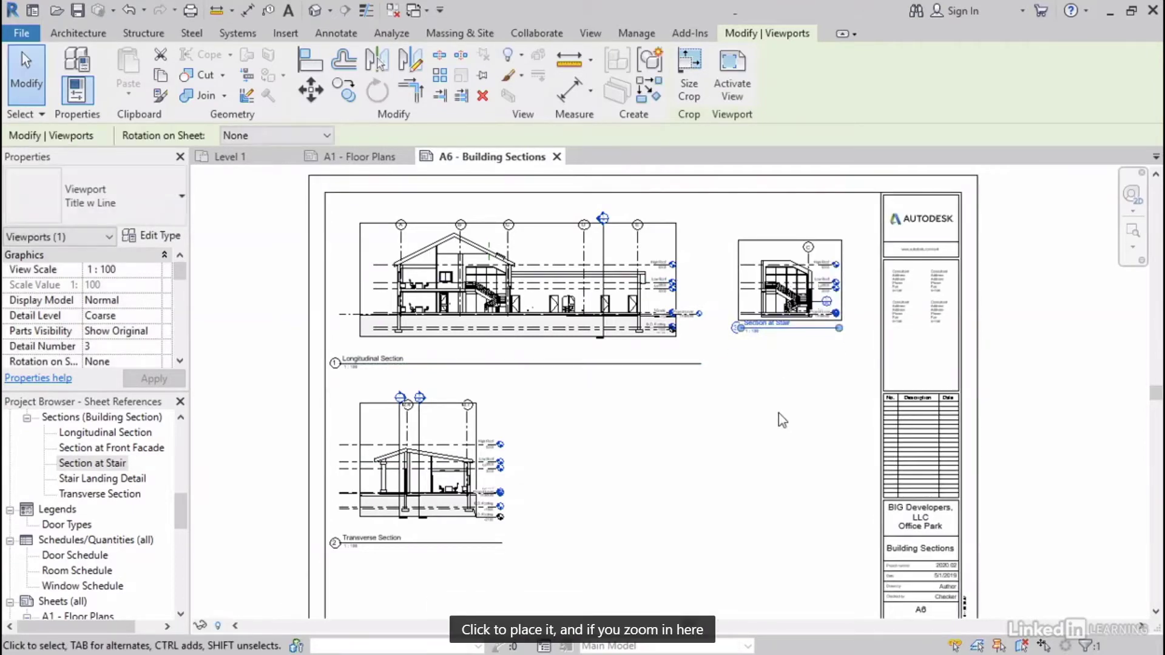
{"action": "scroll", "coordinate": [549, 253], "scroll_direction": "up", "scroll_amount": 3}
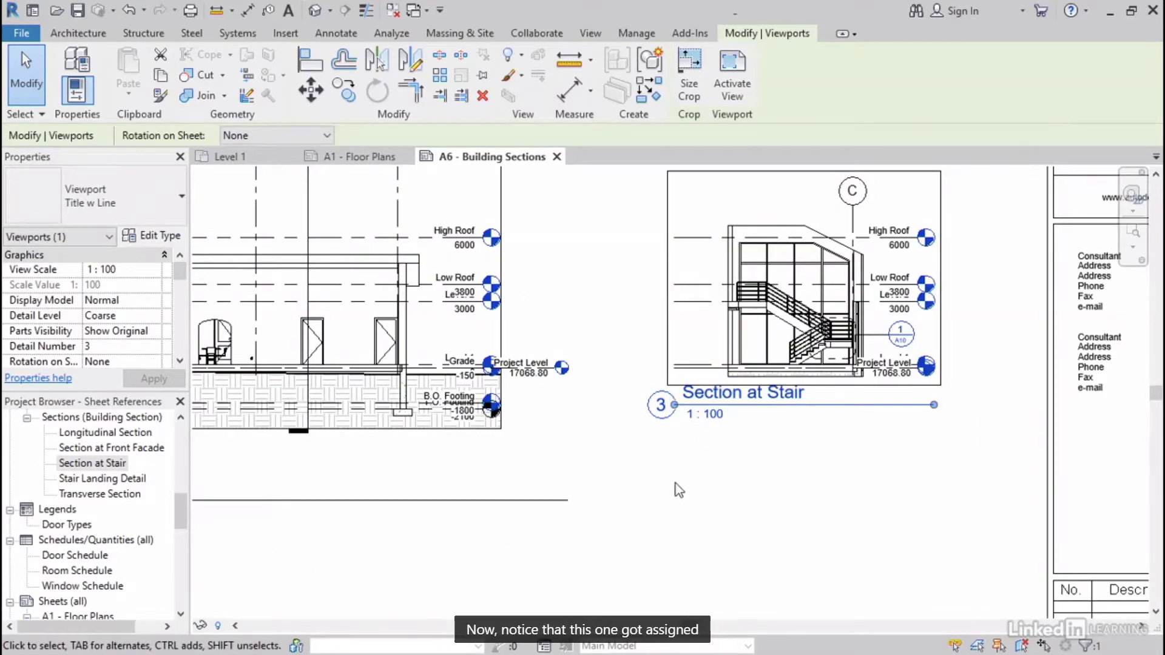
{"action": "scroll", "coordinate": [680, 489], "scroll_direction": "down", "scroll_amount": 5}
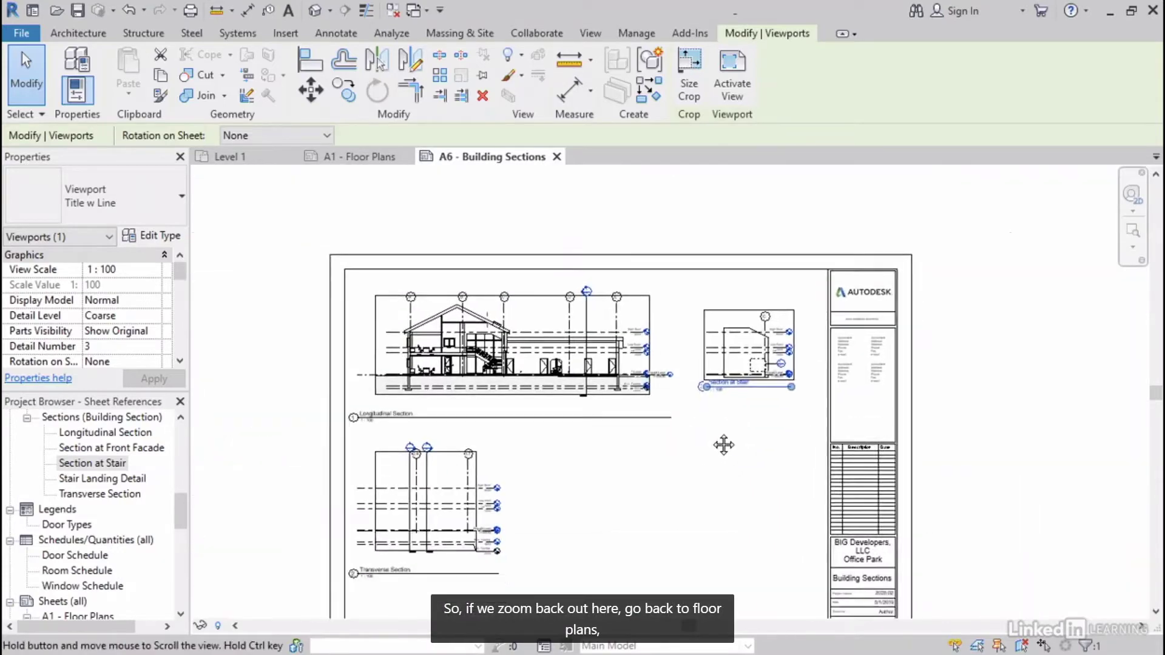
Step: Inspect the stair section mark's reference on sheet A1 - Floor Plans, and return to sheet A6 - Building Sections
{"action": "left_click", "coordinate": [358, 156]}
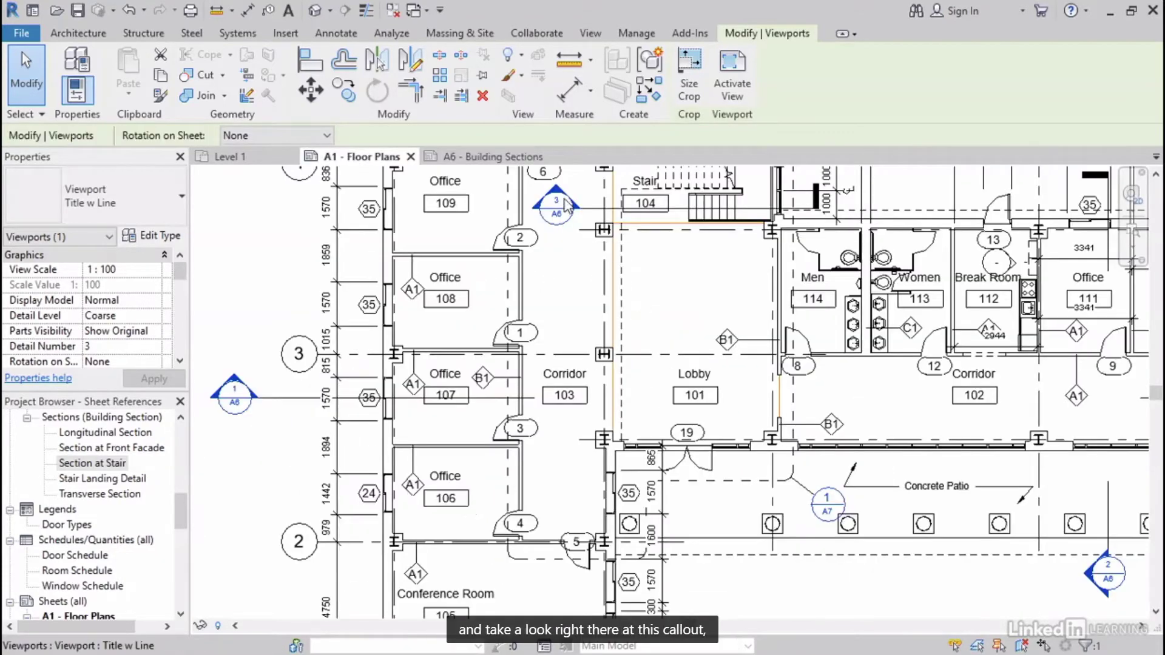
{"action": "scroll", "coordinate": [564, 200], "scroll_direction": "up", "scroll_amount": 4}
{"action": "scroll", "coordinate": [569, 339], "scroll_direction": "down", "scroll_amount": 5}
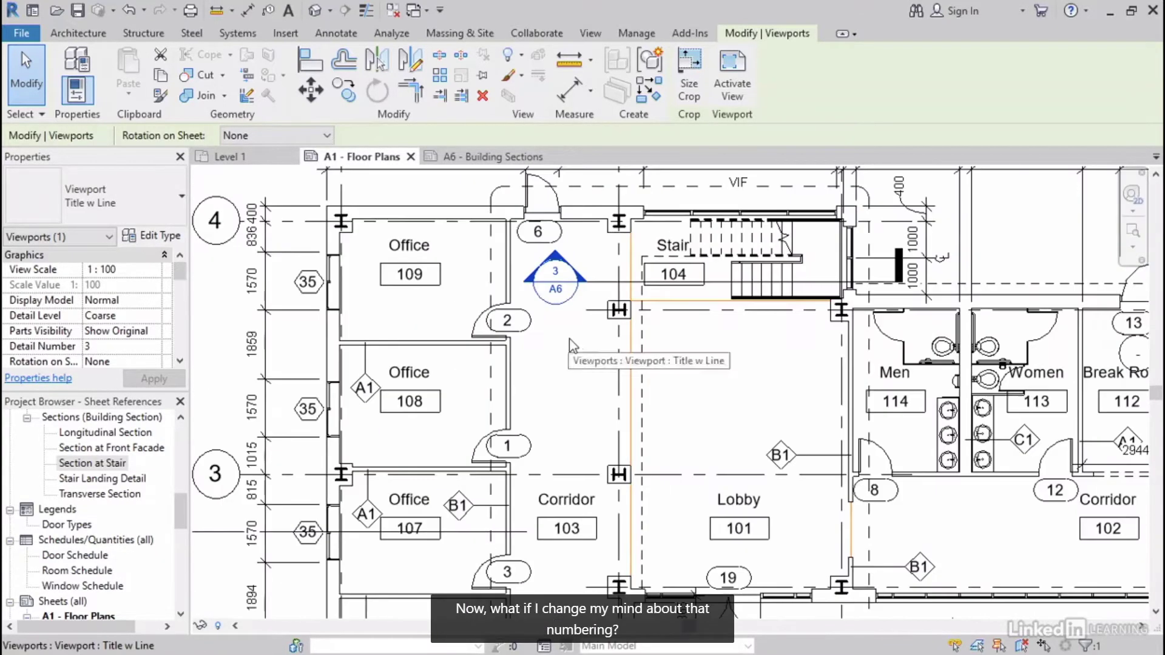
{"action": "middle_click_drag", "start_coordinate": [598, 369], "coordinate": [570, 321]}
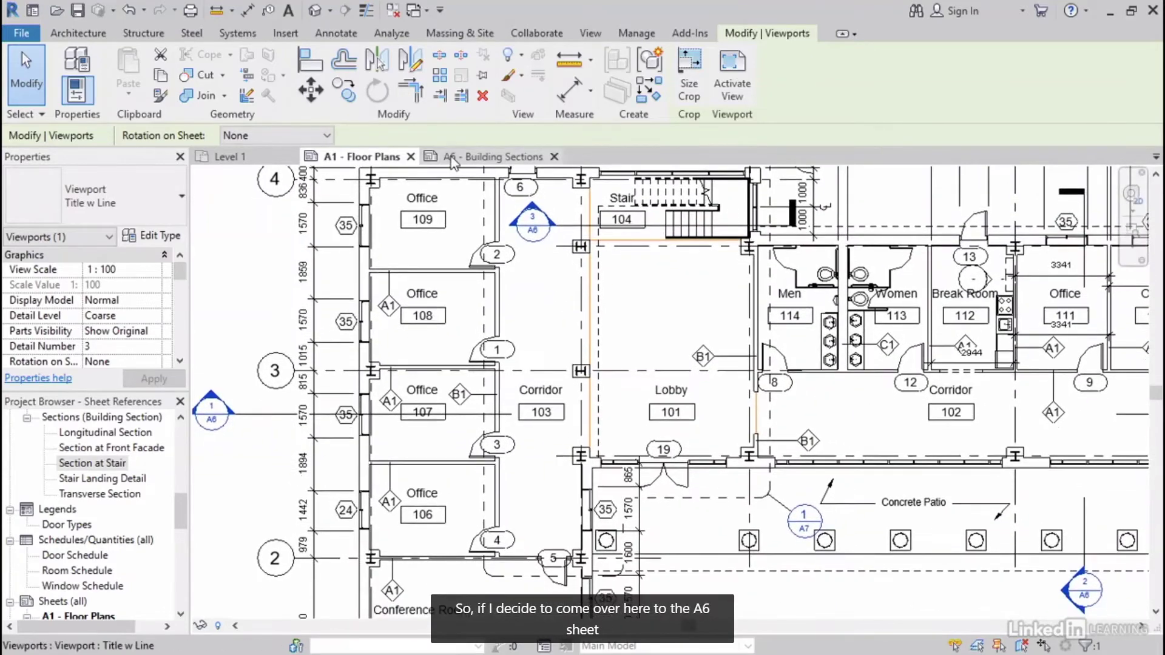
{"action": "left_click", "coordinate": [493, 157]}
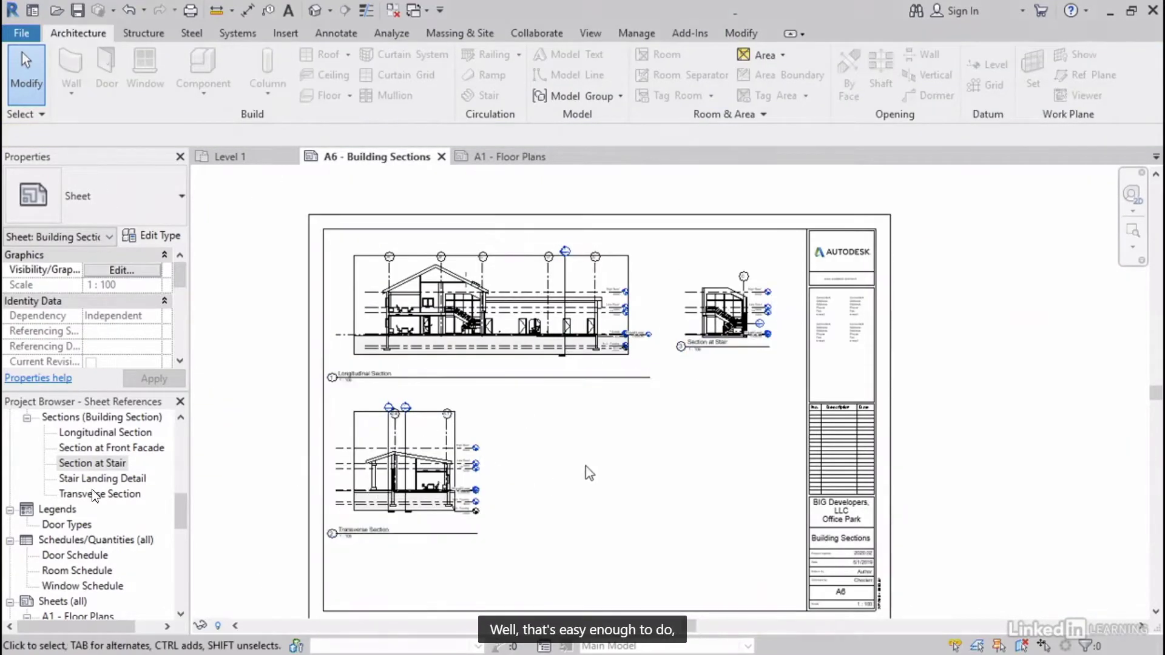
Step: Try to set the Section at Stair viewport's detail number to 2
{"action": "left_click", "coordinate": [722, 325]}
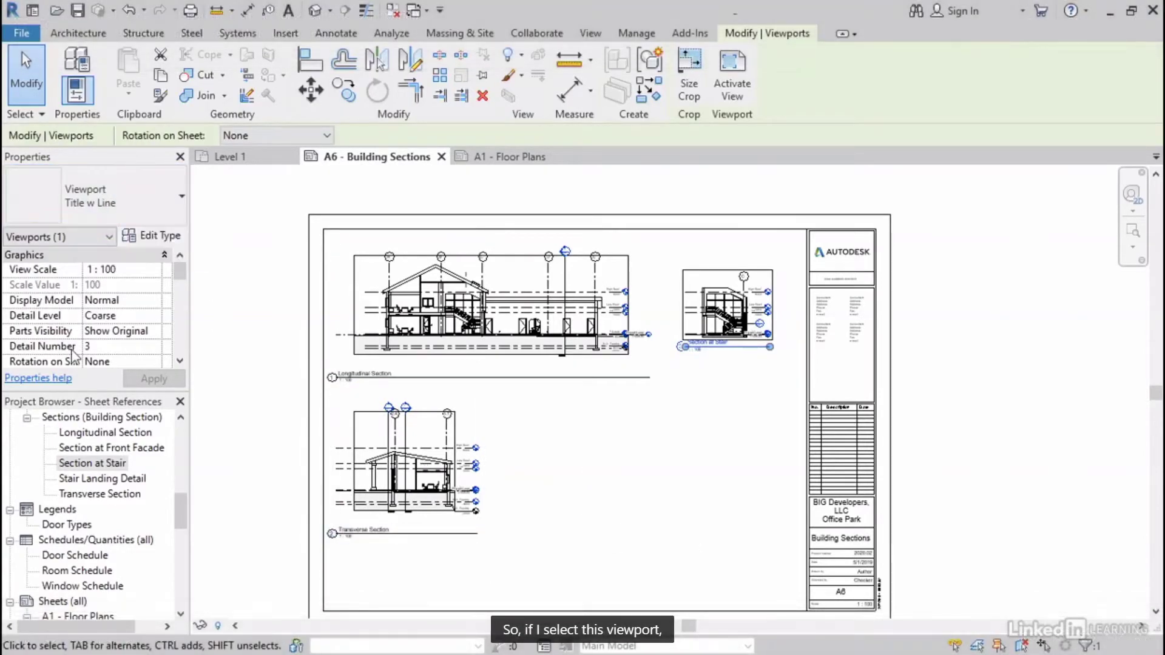
{"action": "left_click", "coordinate": [115, 346]}
{"action": "type", "text": "2"}
{"action": "key", "text": "Return"}
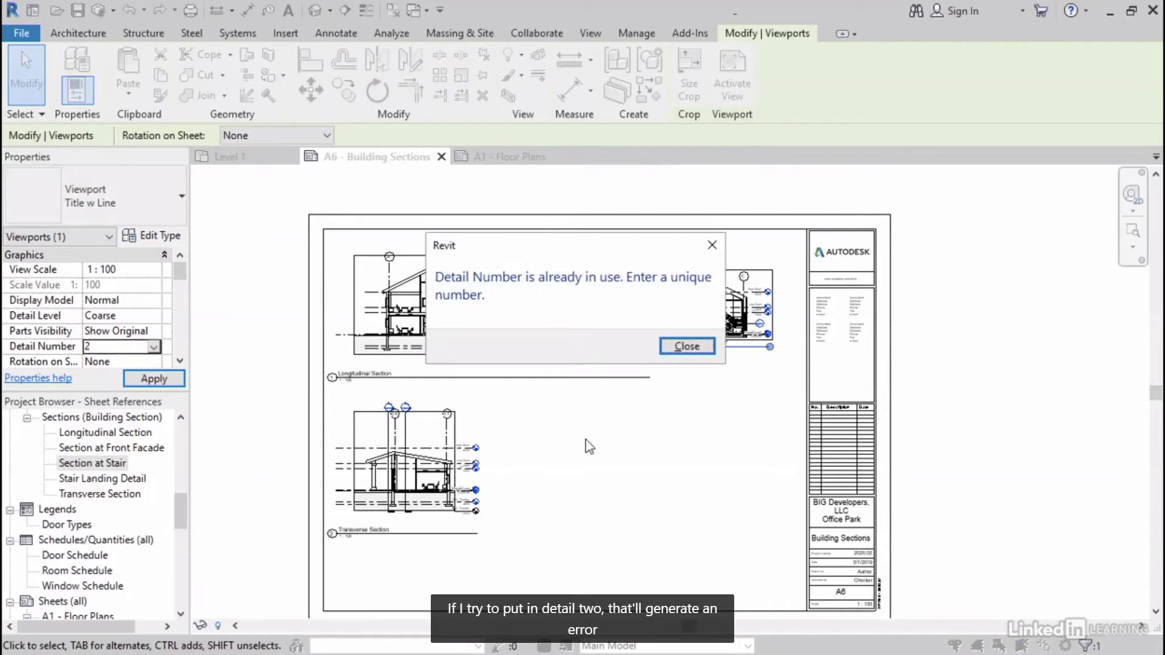
{"action": "left_click", "coordinate": [687, 344]}
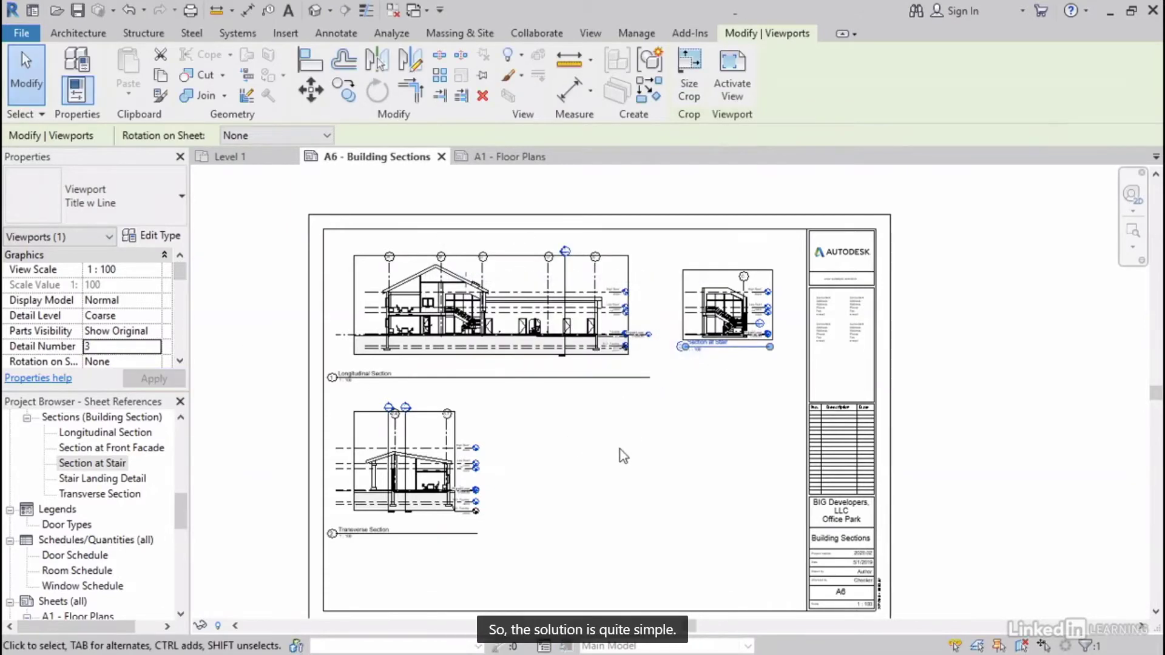
Step: Set the Transverse Section viewport's detail number to the unused value 4 on sheet A6 - Building Sections
{"action": "left_click", "coordinate": [452, 482]}
{"action": "left_click", "coordinate": [105, 347]}
{"action": "type", "text": "4"}
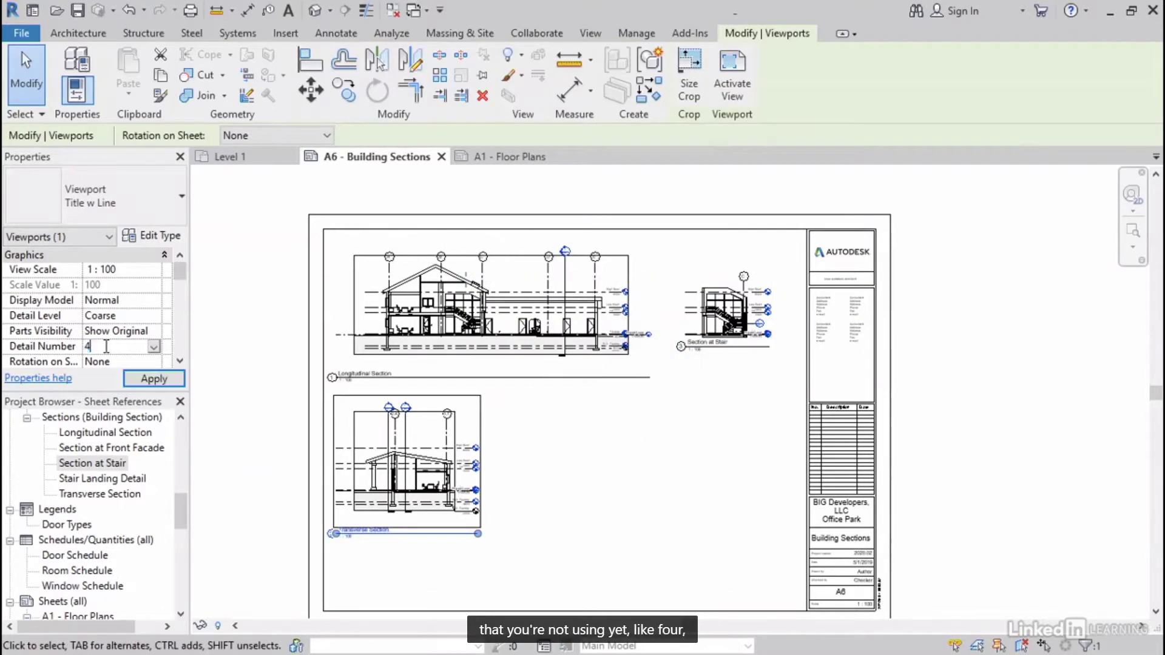
{"action": "key", "text": "Return"}
Step: Set the detail number to 2 for the Section at Stair viewport and 3 for the Transverse Section viewport
{"action": "left_click", "coordinate": [716, 321]}
{"action": "left_click", "coordinate": [106, 347]}
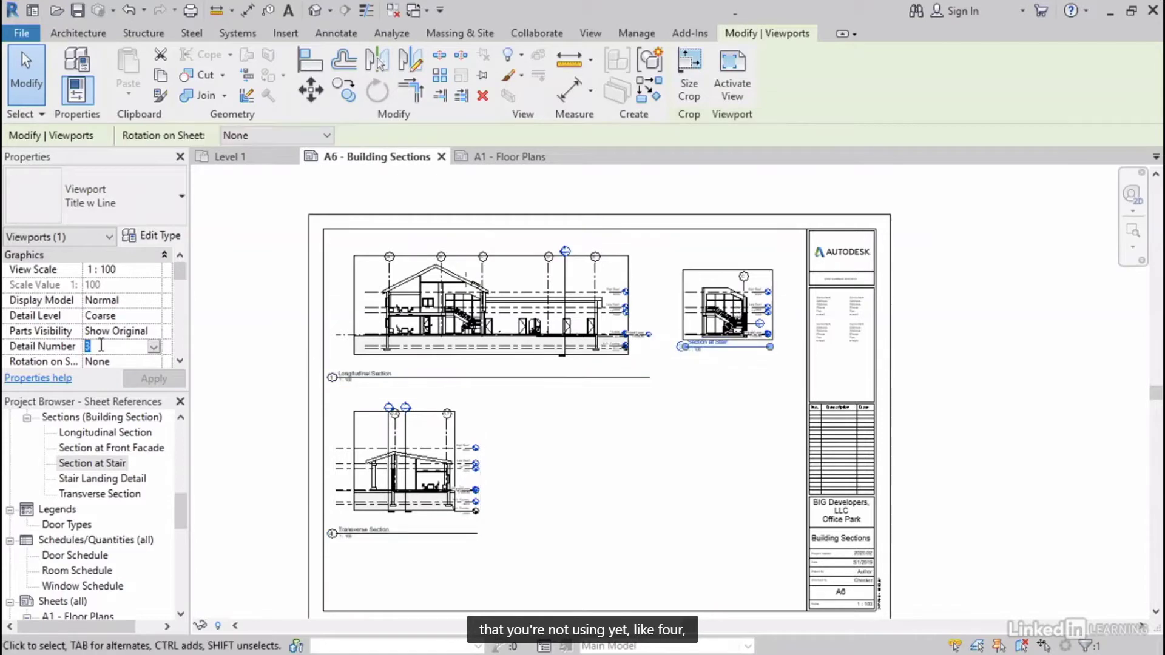
{"action": "type", "text": "2"}
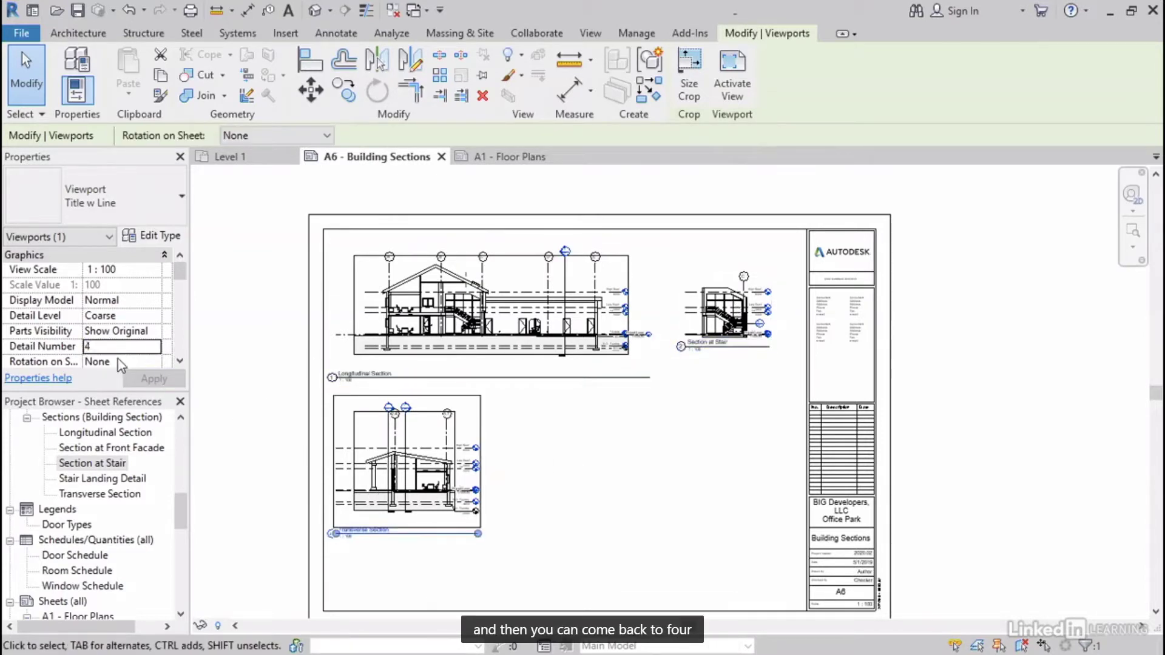
{"action": "left_click", "coordinate": [668, 454]}
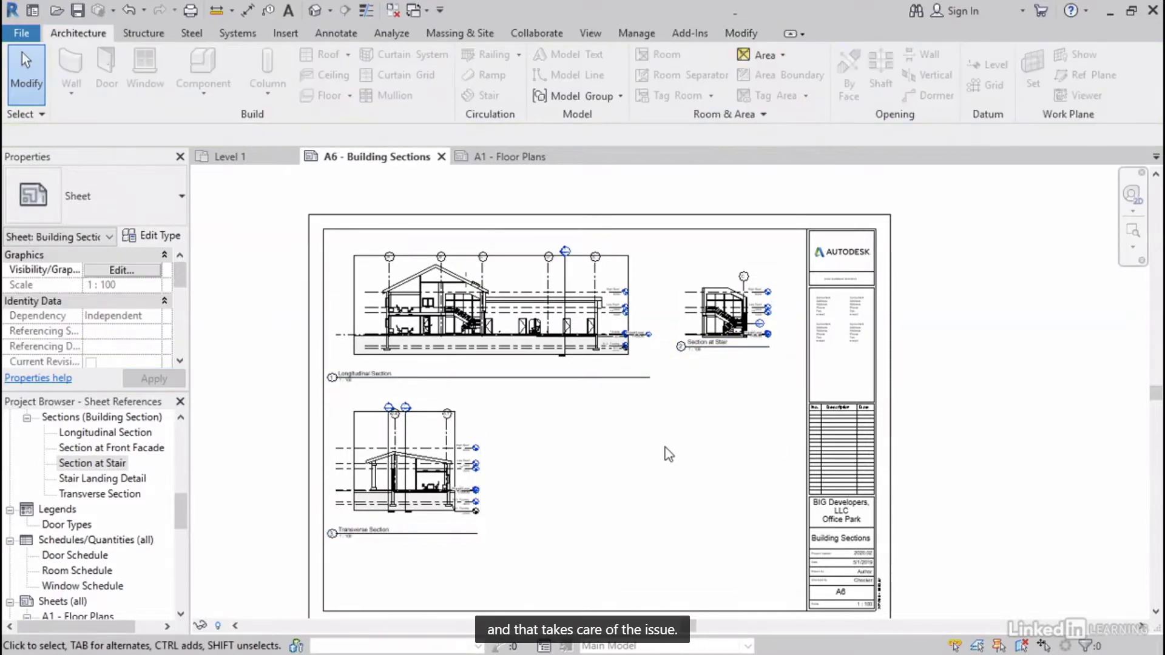
Step: Check the renumbered section marks on sheet A1 - Floor Plans and return to sheet A6 - Building Sections
{"action": "key", "text": "ctrl+Tab"}
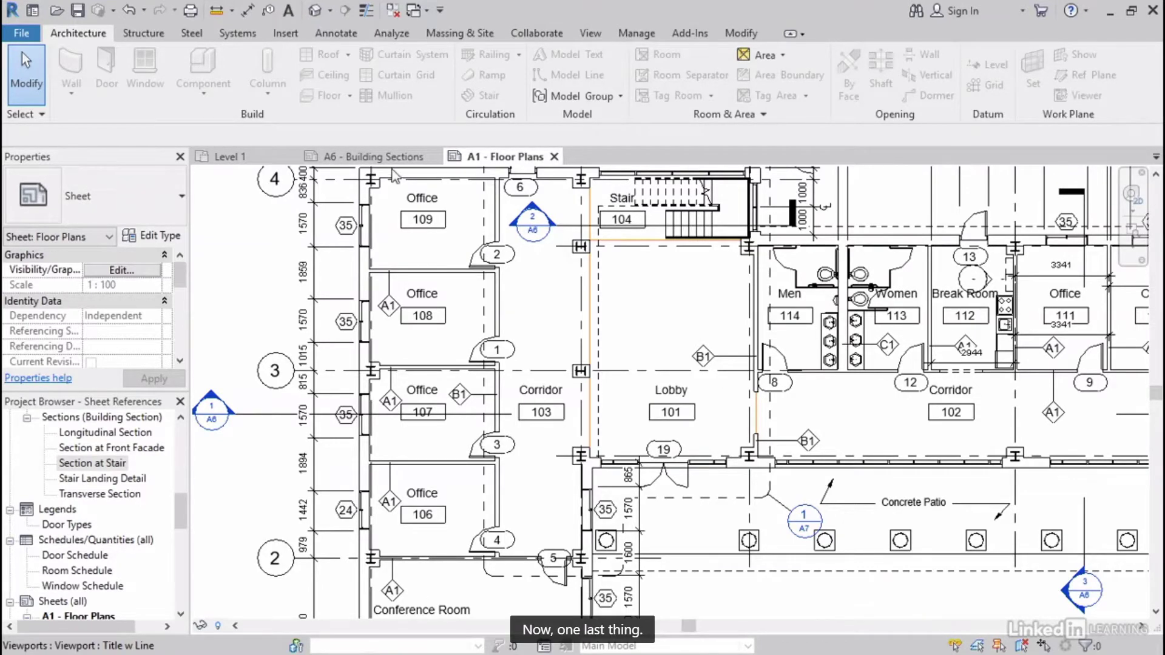
{"action": "left_click", "coordinate": [366, 156]}
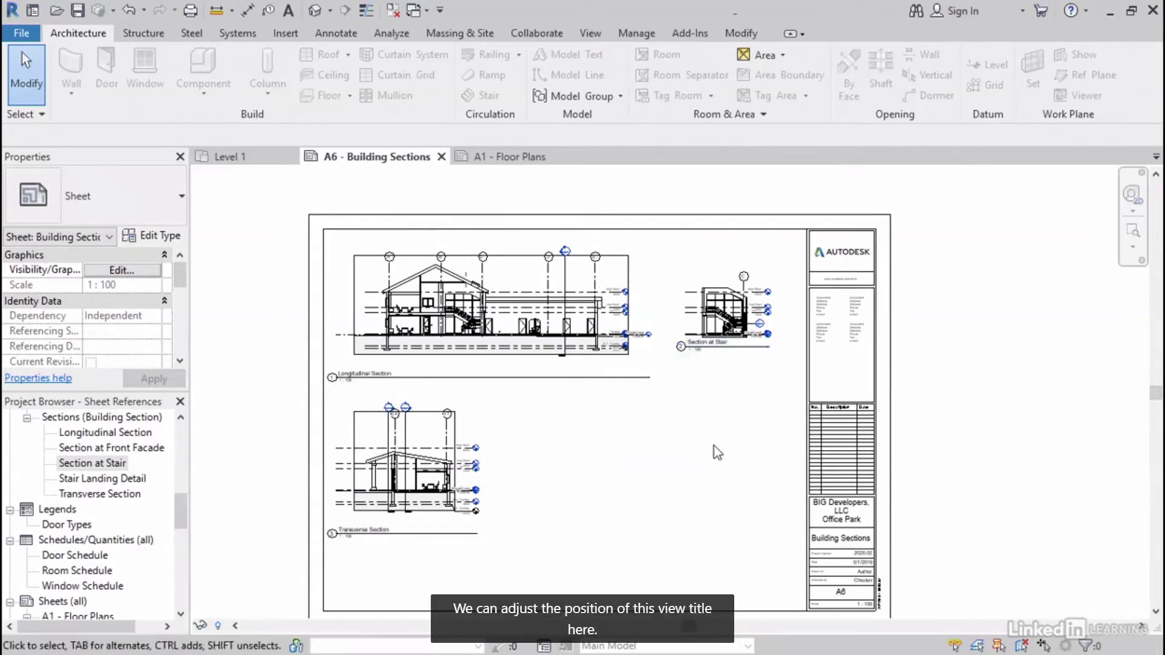
Step: Lower the Section at Stair view title without moving its viewport, lining it up with the Longitudinal Section title
{"action": "left_click_drag", "start_coordinate": [729, 331], "coordinate": [706, 418]}
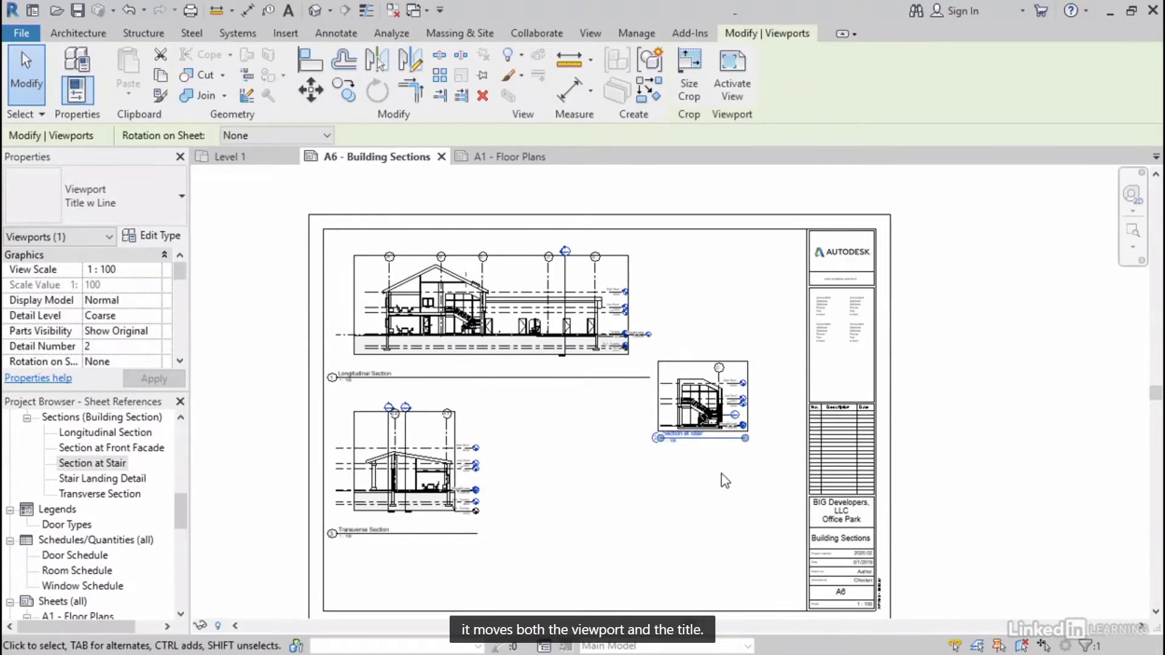
{"action": "key", "text": "ctrl+z"}
{"action": "left_click", "coordinate": [744, 349]}
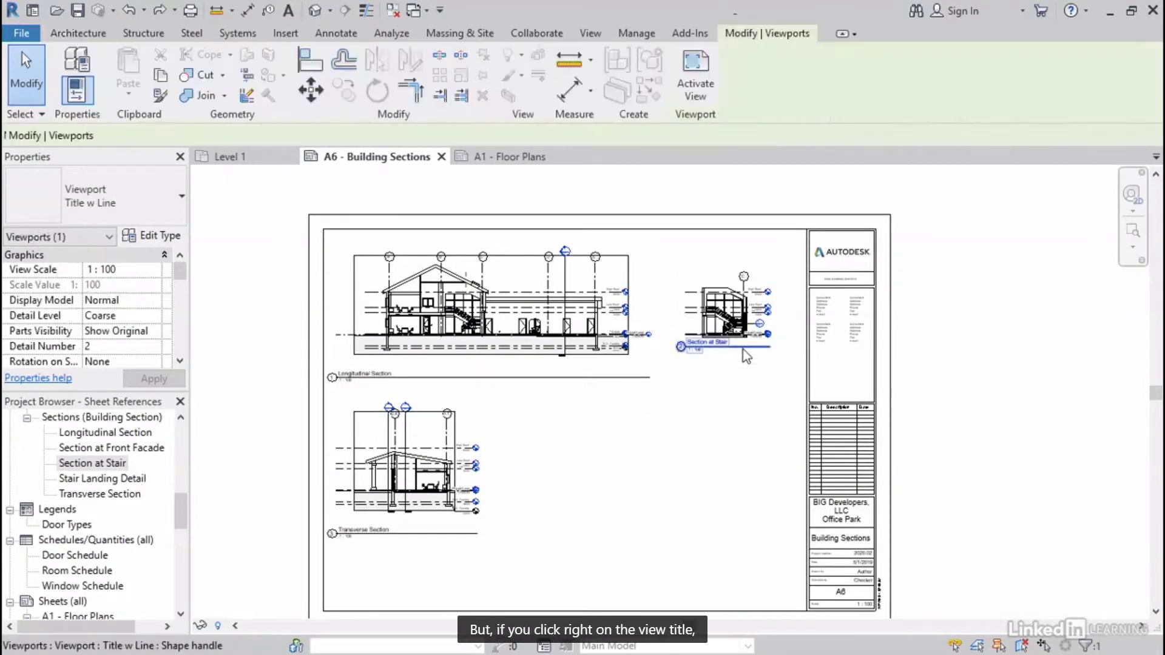
{"action": "left_click_drag", "start_coordinate": [744, 350], "coordinate": [745, 381]}
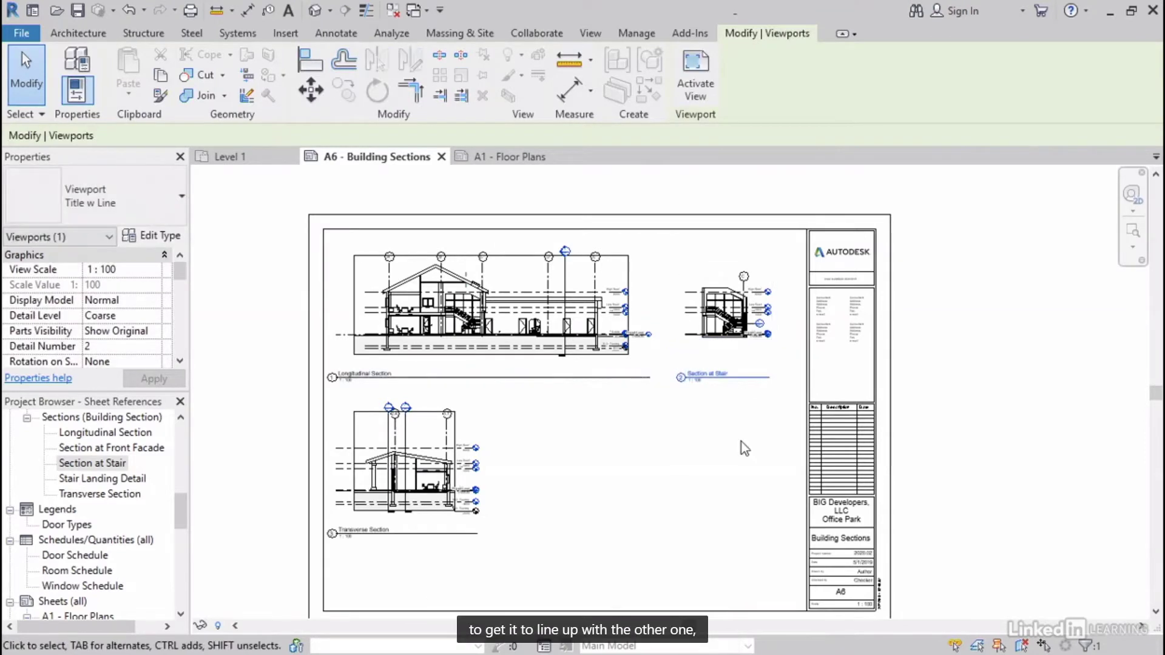
{"action": "left_click", "coordinate": [691, 422]}
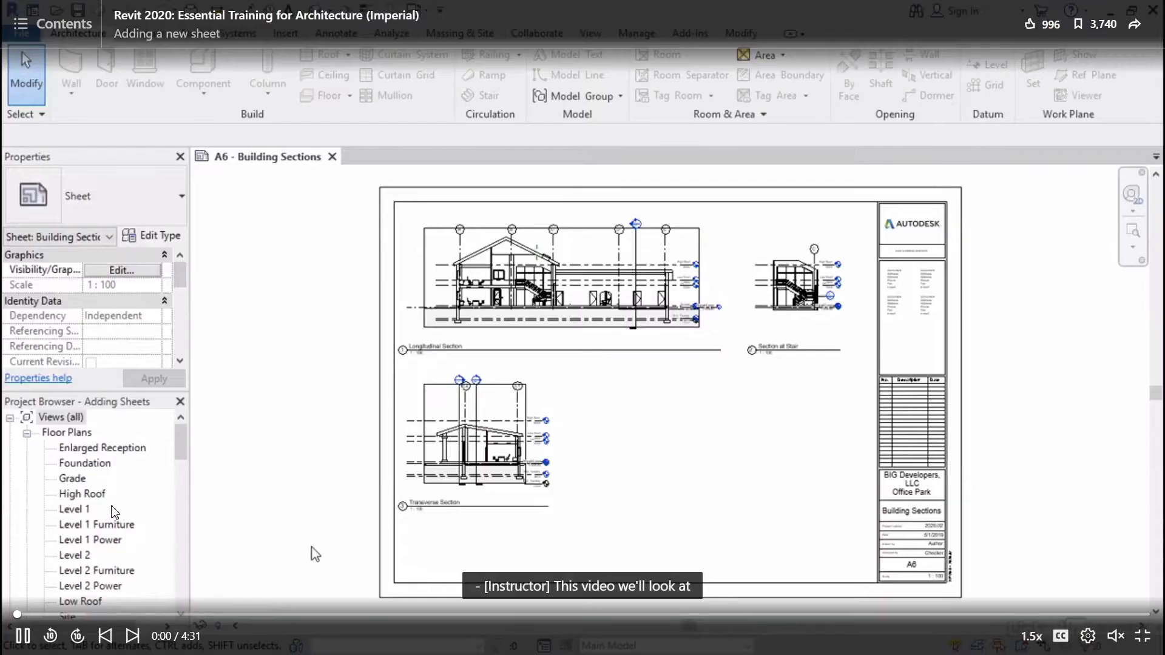
Step: Create a new sheet using the A1 metric titleblock
{"action": "left_click_drag", "start_coordinate": [182, 444], "coordinate": [181, 537]}
{"action": "left_click", "coordinate": [62, 478]}
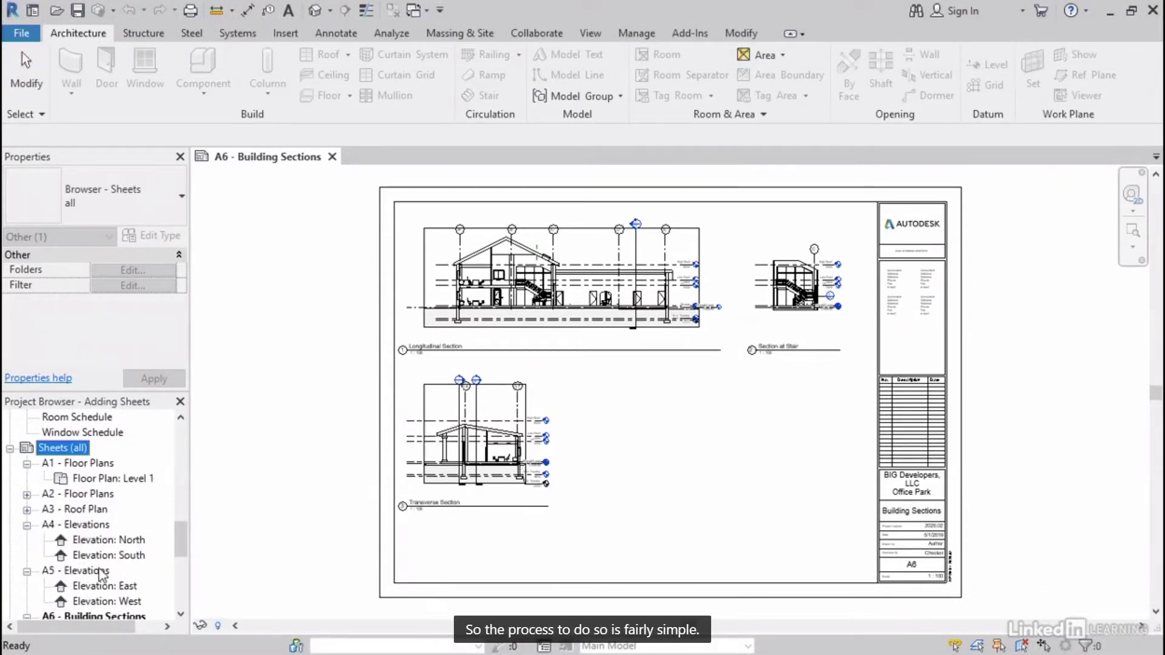
{"action": "right_click", "coordinate": [82, 449]}
{"action": "left_click", "coordinate": [184, 467]}
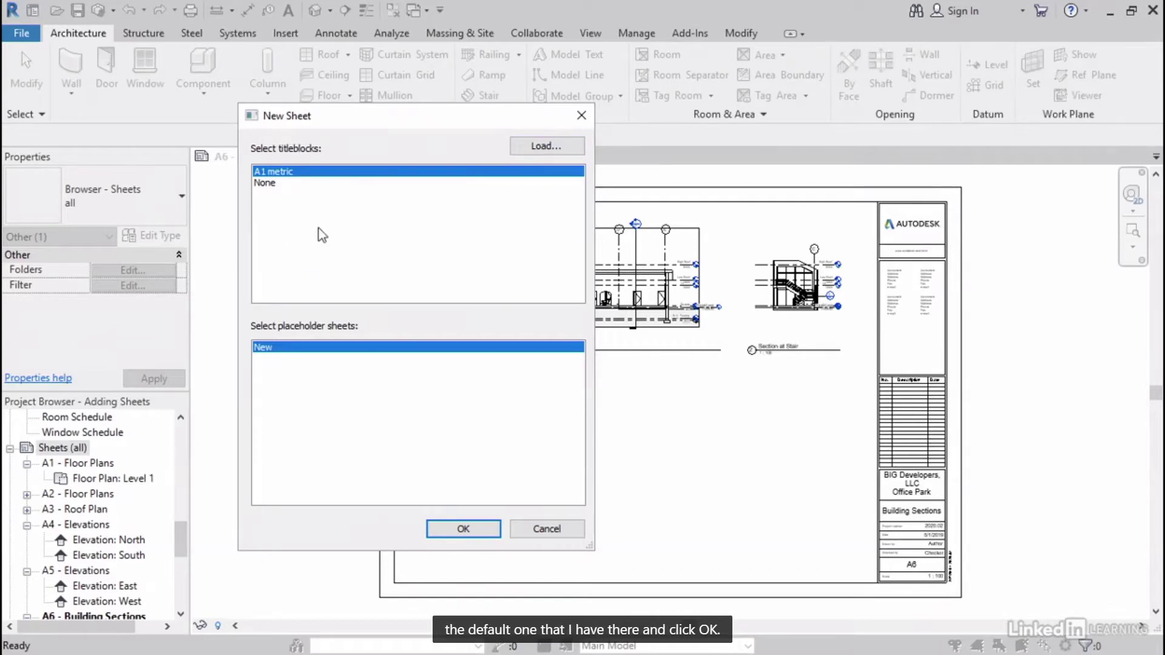
{"action": "left_click", "coordinate": [465, 529]}
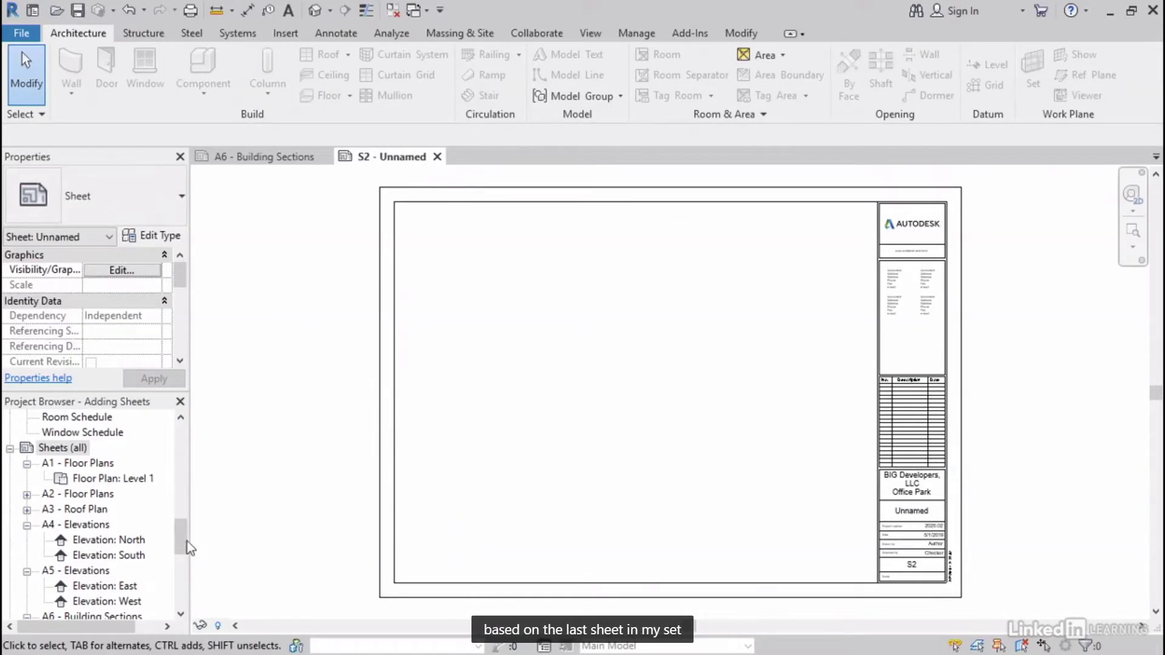
Step: Rename the new unnamed sheet with number P1 and name Power Plan
{"action": "left_click_drag", "start_coordinate": [184, 538], "coordinate": [186, 593]}
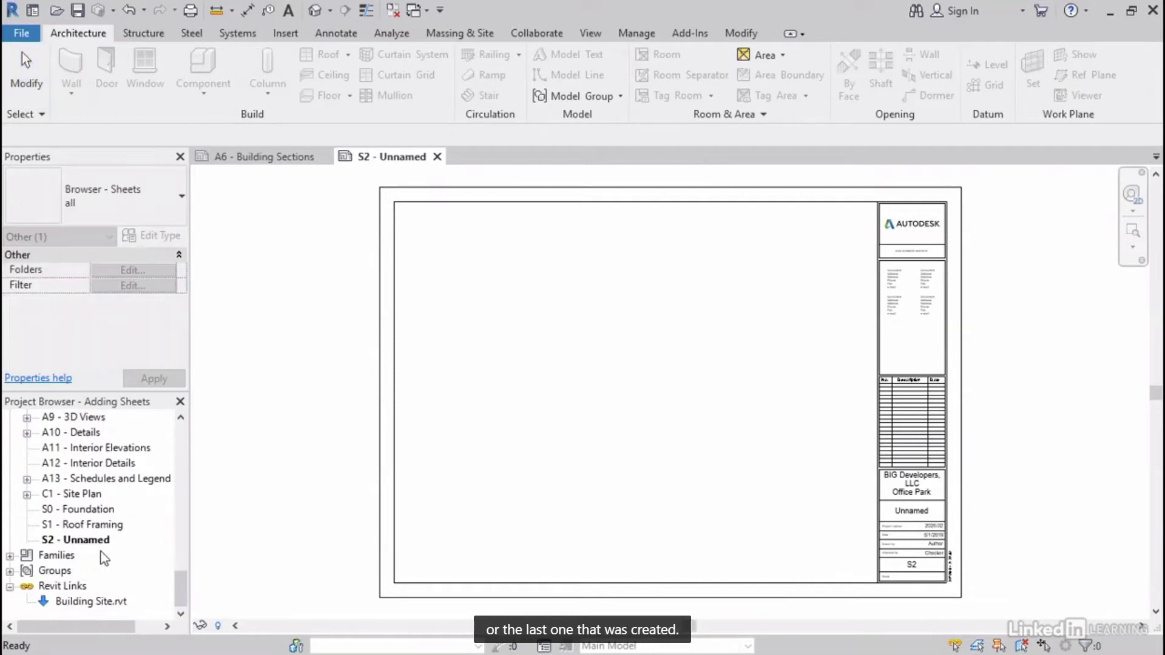
{"action": "left_click", "coordinate": [72, 528]}
{"action": "left_click", "coordinate": [53, 541]}
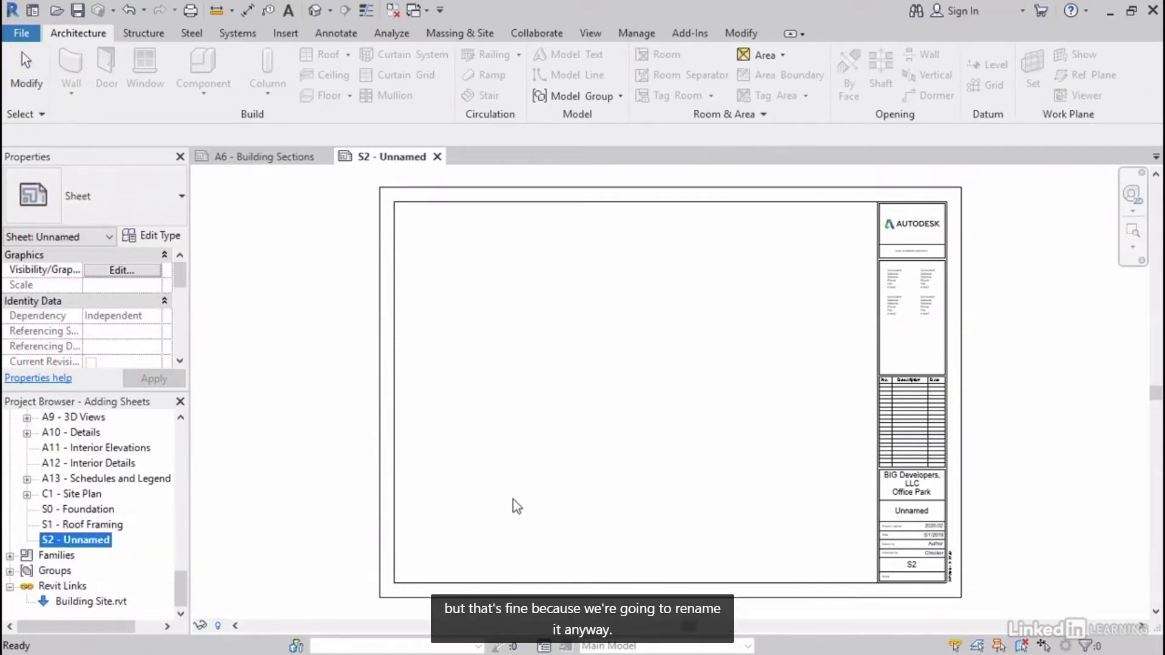
{"action": "right_click", "coordinate": [90, 545]}
{"action": "left_click", "coordinate": [156, 400]}
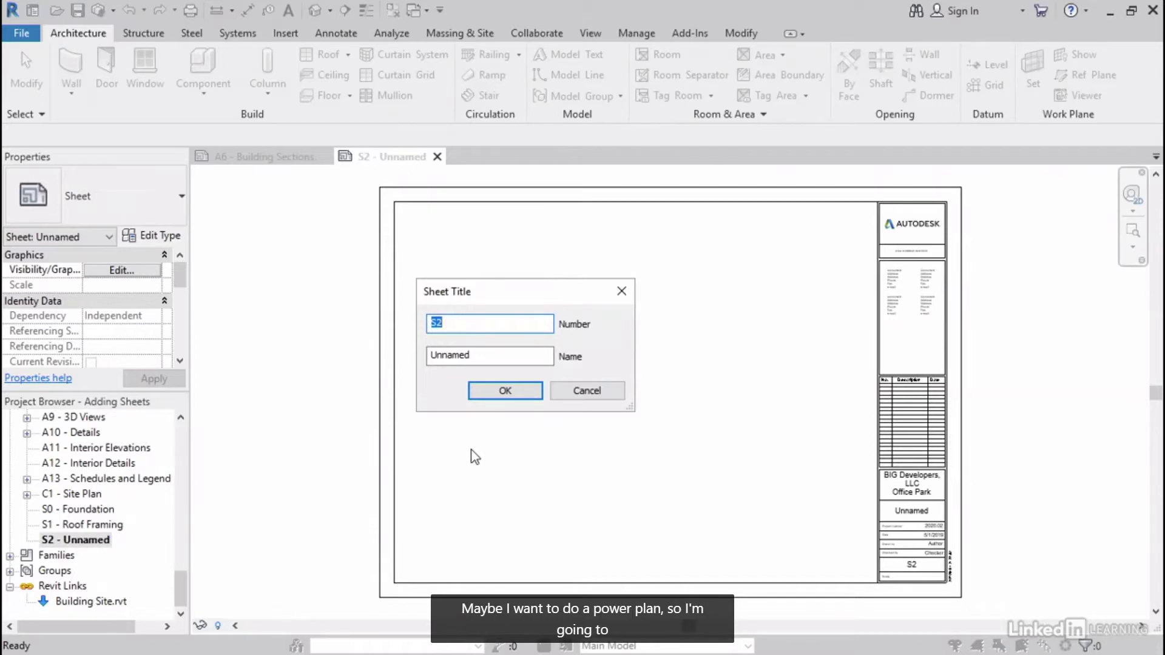
{"action": "type", "text": "P1"}
{"action": "key", "text": "Tab"}
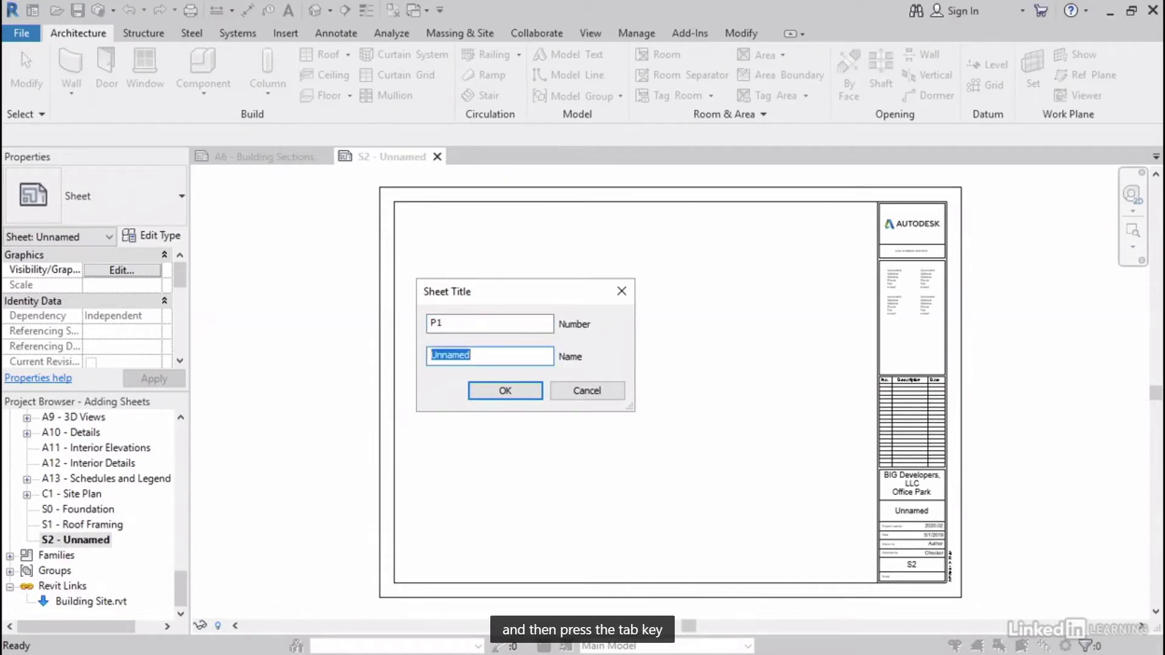
{"action": "type", "text": "Power Plan"}
{"action": "left_click", "coordinate": [506, 394]}
Step: Open the sheet name directly in the P1 title block for editing and leave it as it is
{"action": "scroll", "coordinate": [971, 573], "scroll_direction": "up", "scroll_amount": 5}
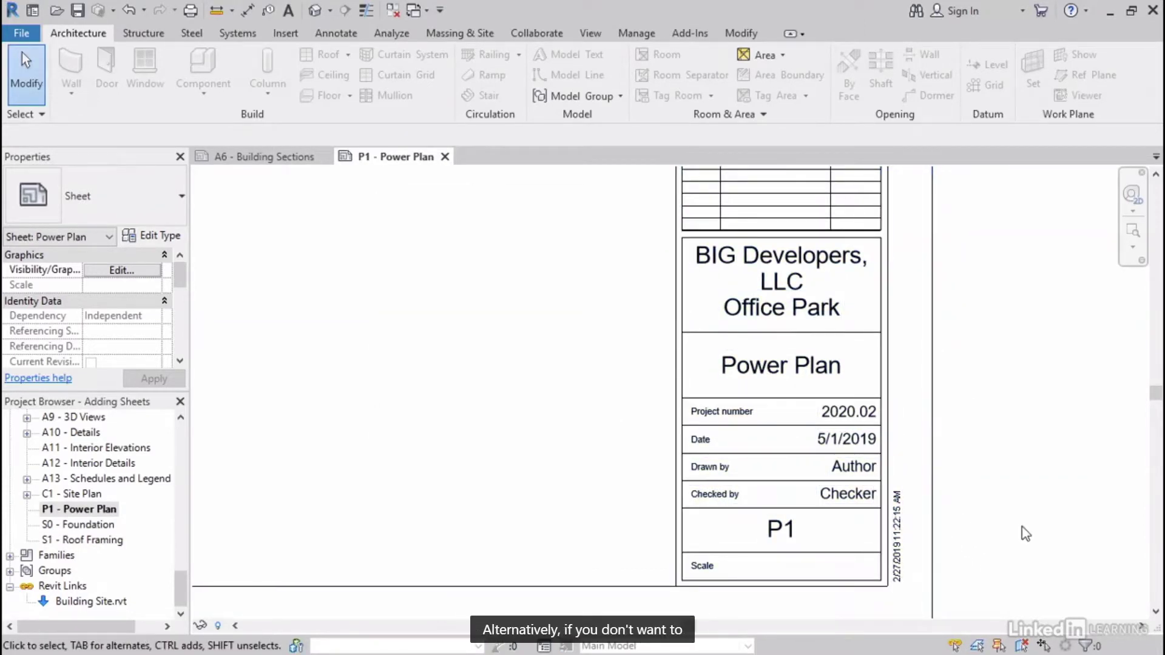
{"action": "left_click", "coordinate": [807, 376]}
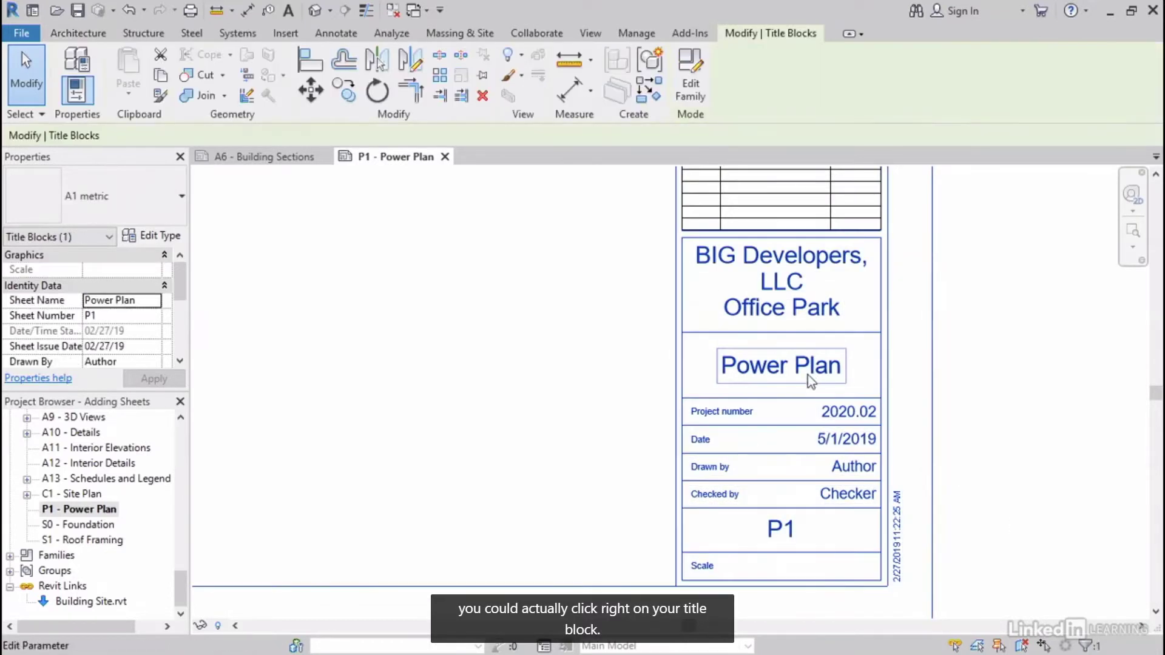
{"action": "left_click", "coordinate": [834, 370]}
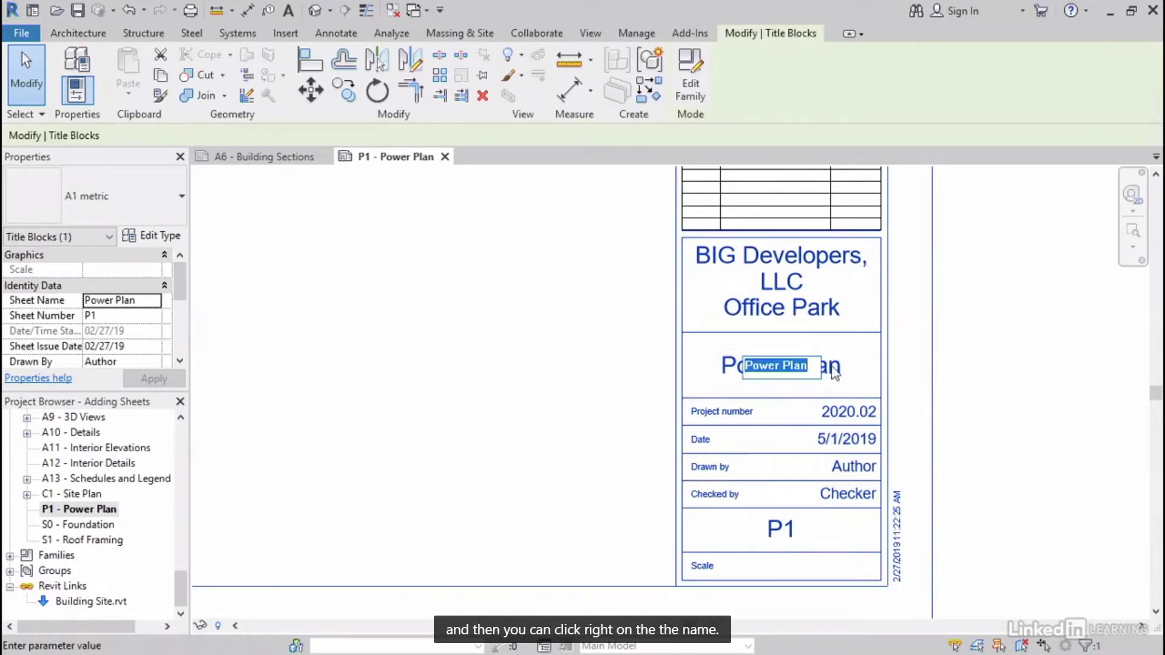
{"action": "left_click", "coordinate": [832, 537]}
{"action": "left_click", "coordinate": [1071, 532]}
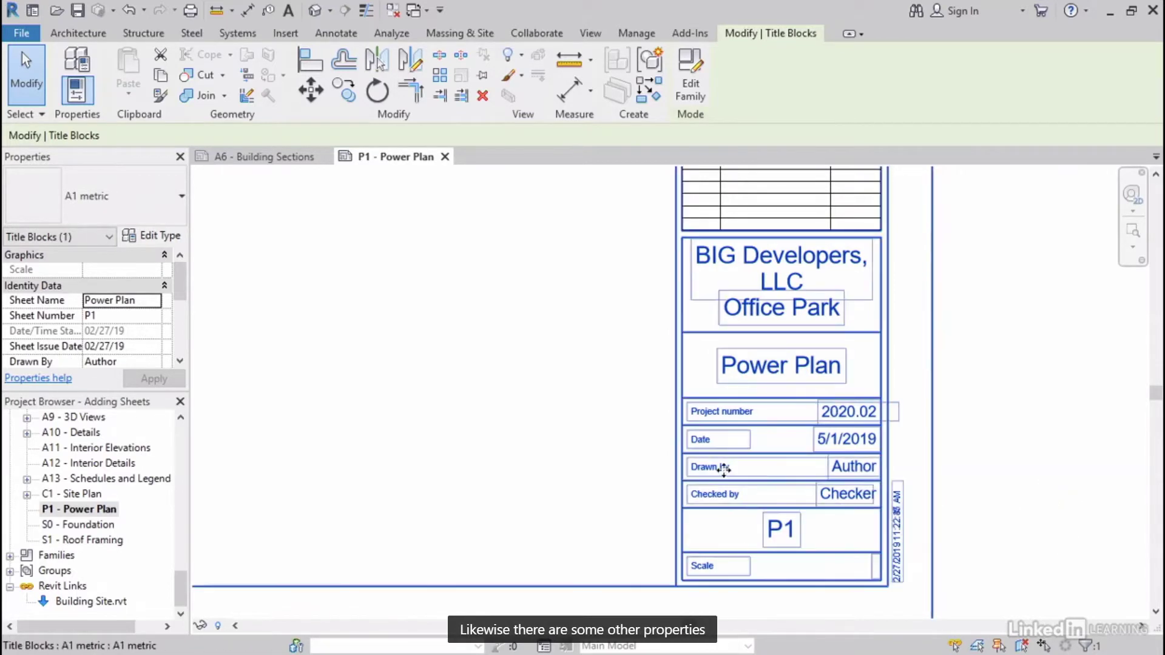
Step: Enter the author's initials for Drawn by and the checker's initials for Checked by in the P1 title block
{"action": "left_click", "coordinate": [862, 473]}
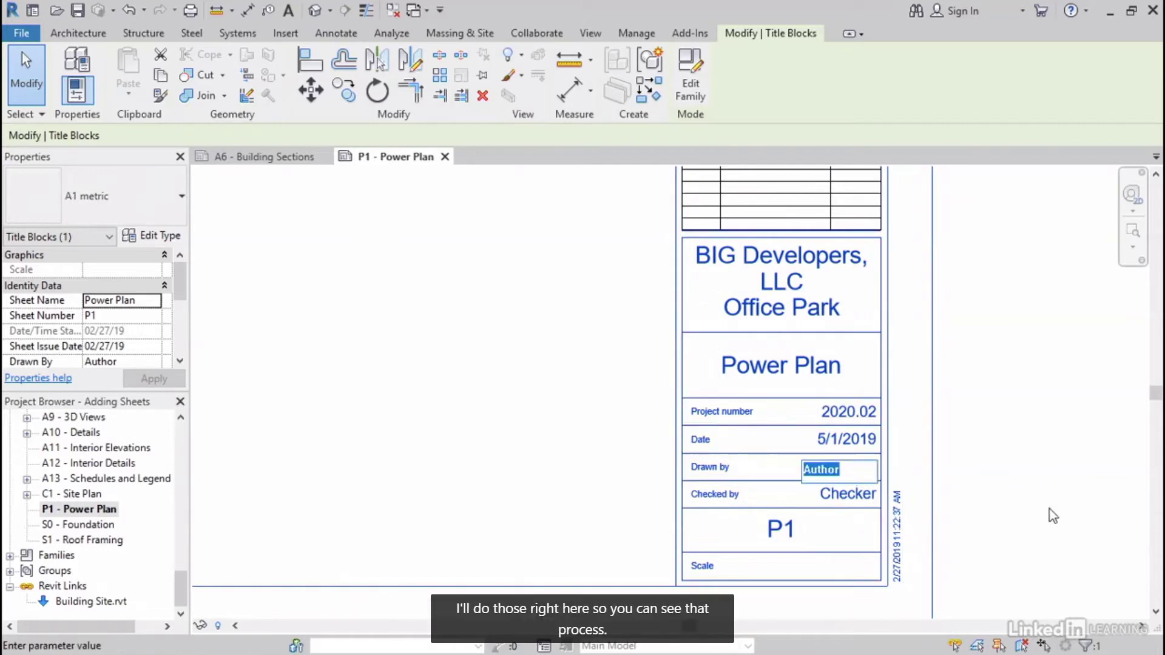
{"action": "type", "text": "PFA"}
{"action": "key", "text": "Return"}
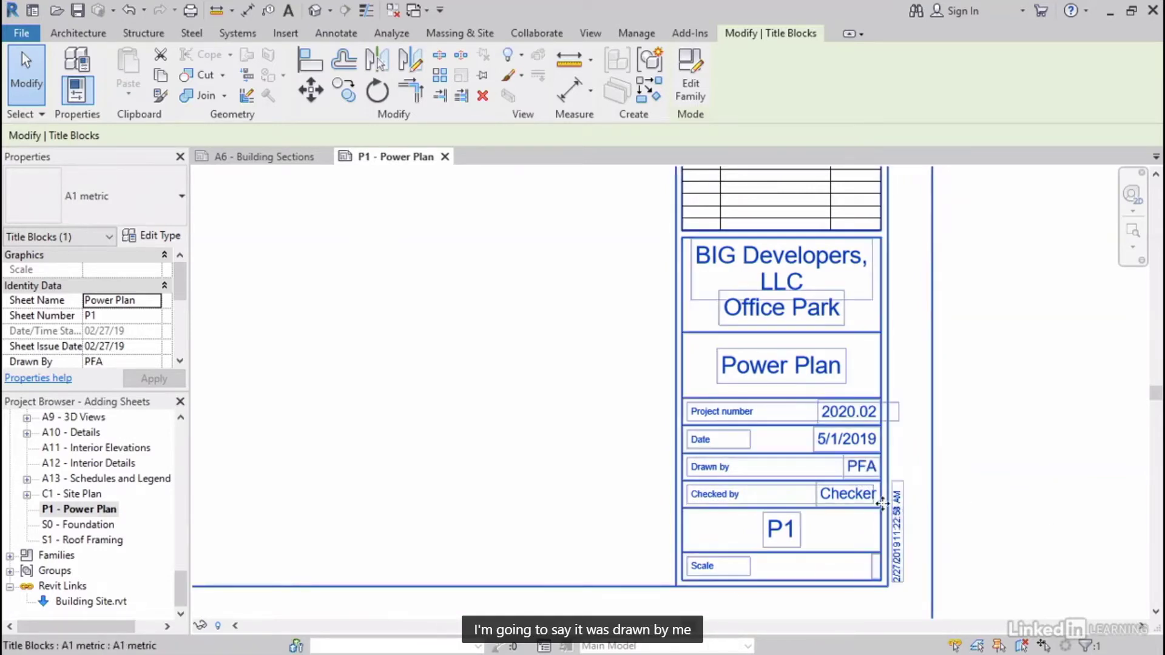
{"action": "left_click", "coordinate": [859, 495]}
{"action": "type", "text": "RET"}
{"action": "key", "text": "Return"}
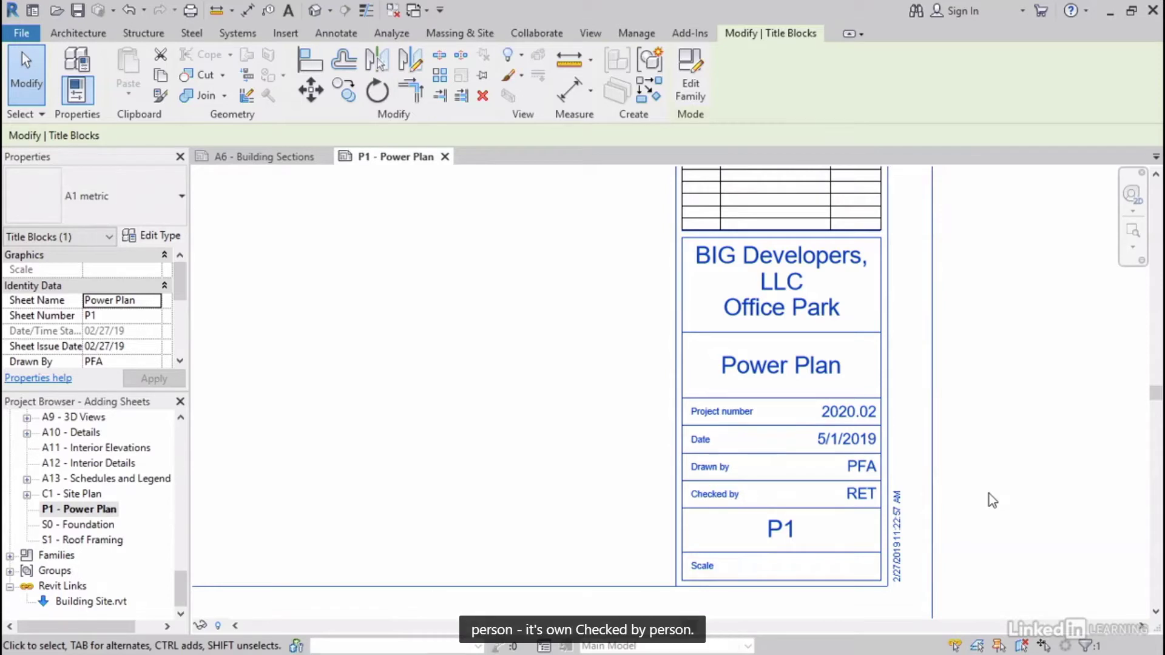
Step: Change the project name in the P1 title block to Office Building and inspect the title block on sheet A6
{"action": "left_click", "coordinate": [807, 312]}
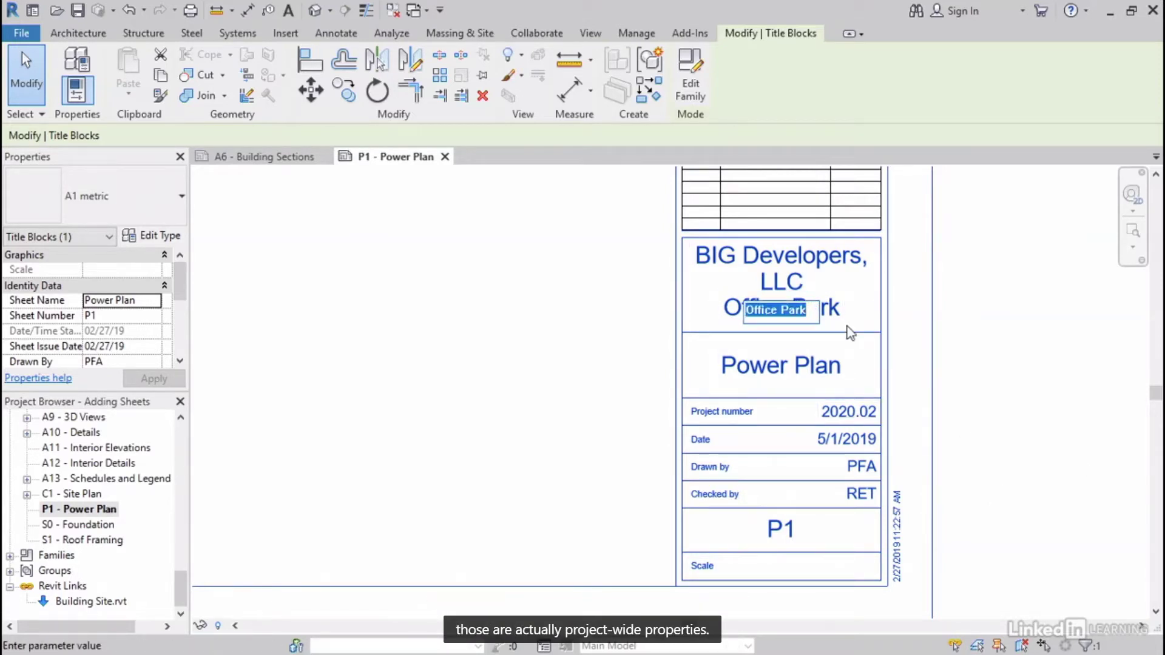
{"action": "double_click", "coordinate": [795, 310]}
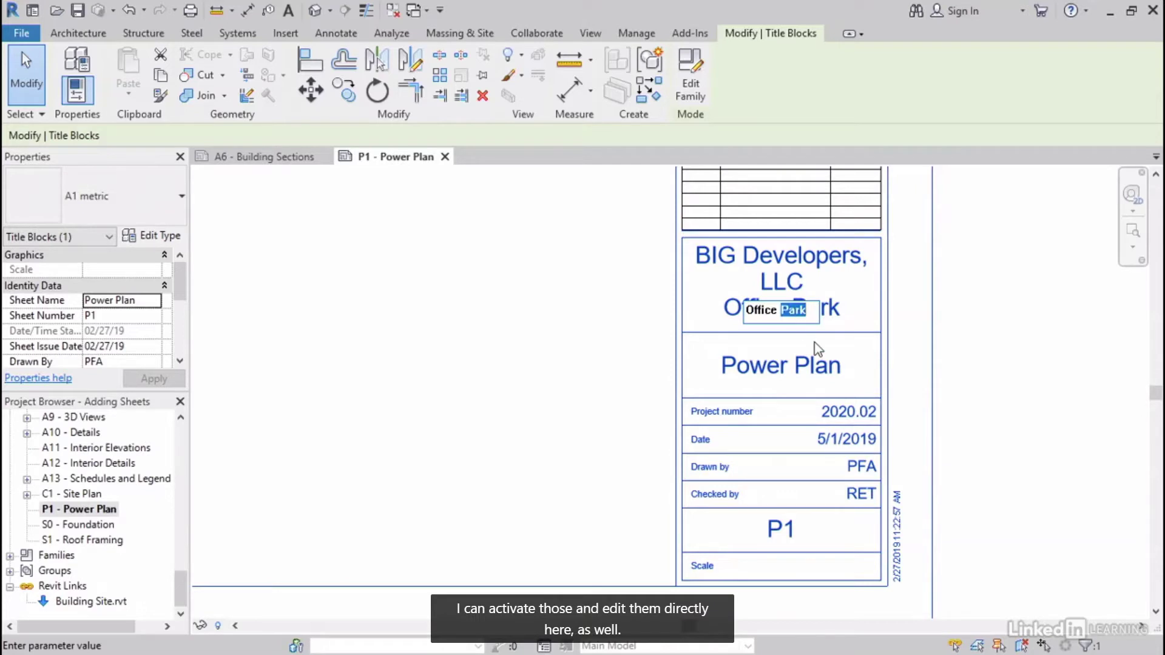
{"action": "type", "text": "Building"}
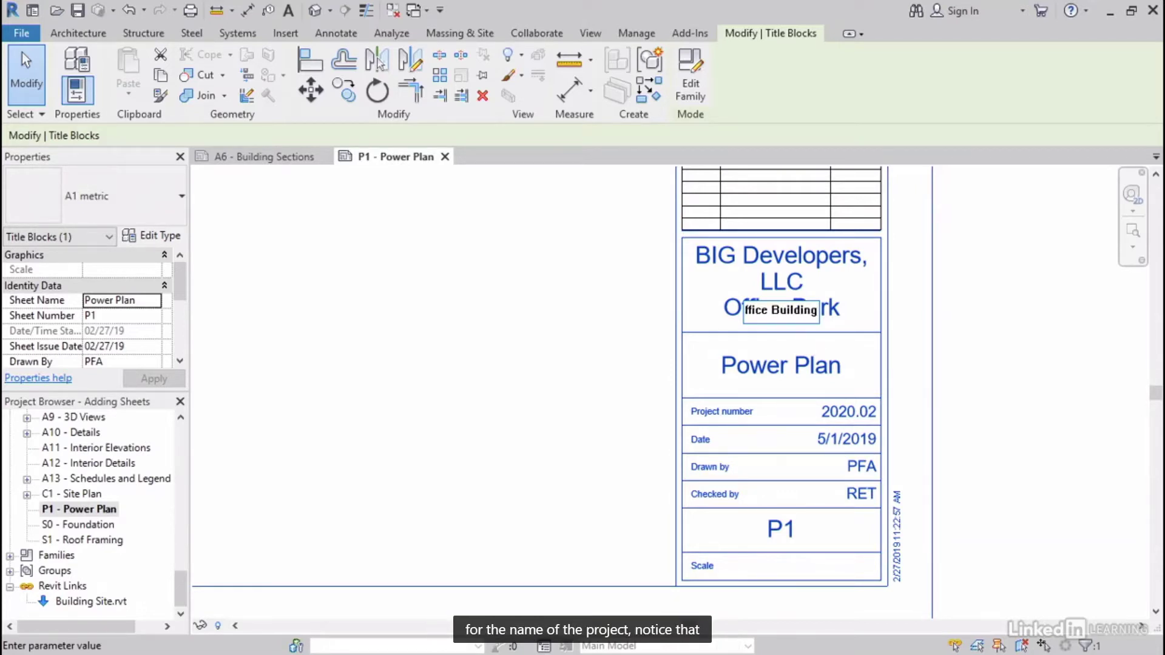
{"action": "left_click", "coordinate": [283, 178]}
{"action": "left_click", "coordinate": [257, 157]}
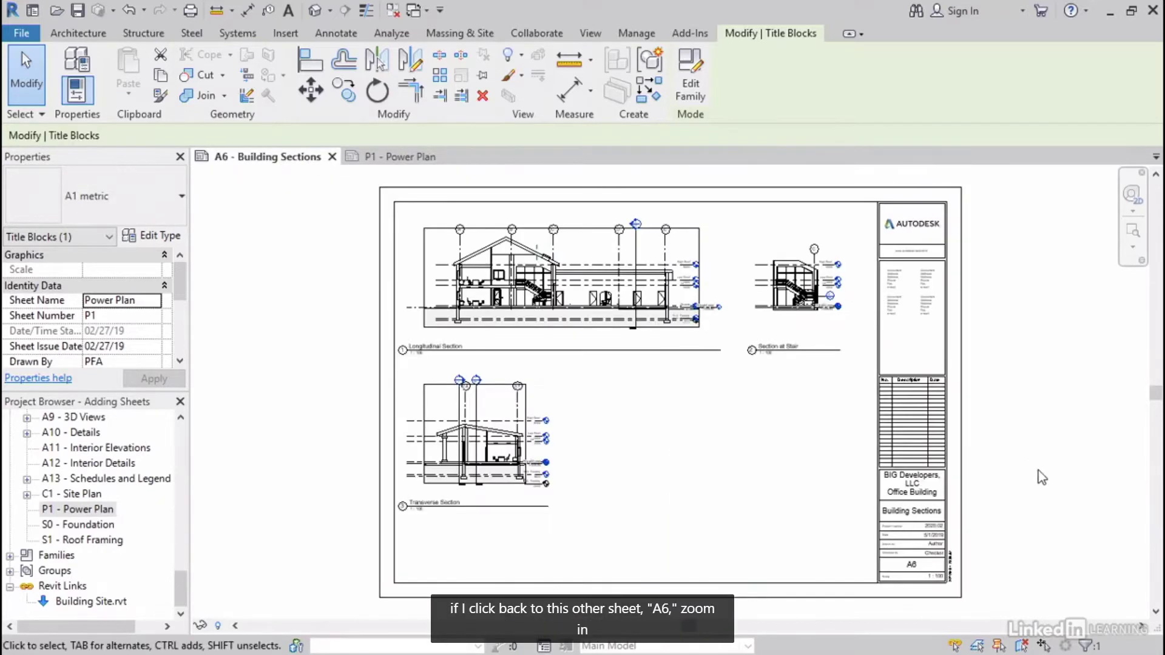
{"action": "scroll", "coordinate": [953, 491], "scroll_direction": "up", "scroll_amount": 3}
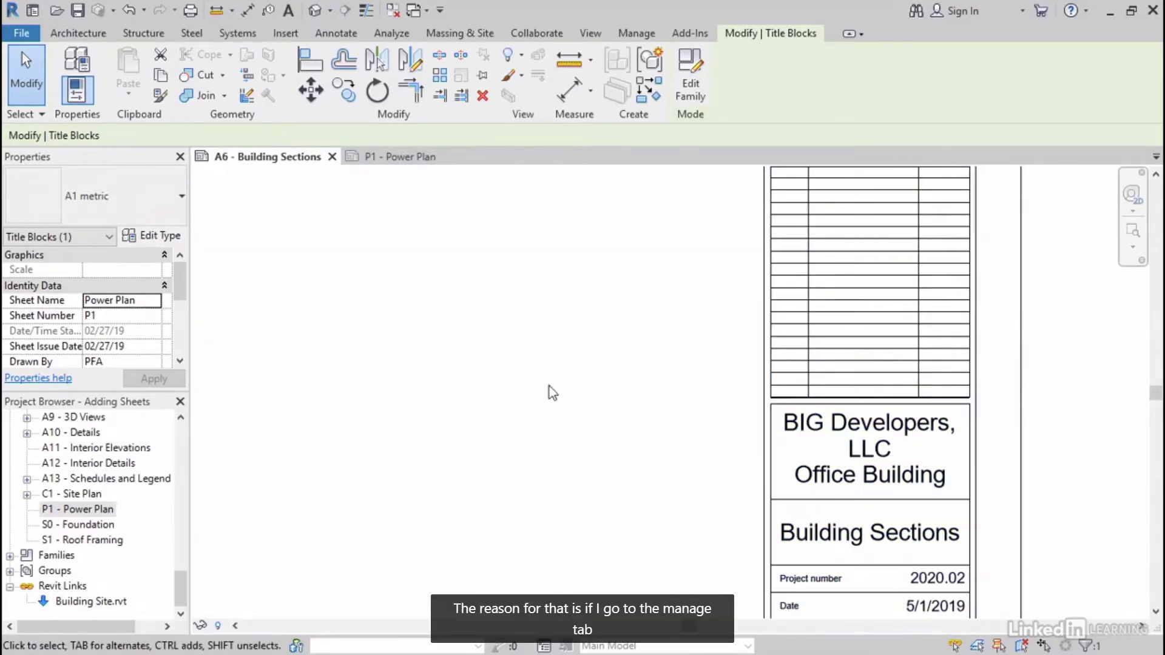
Step: Set the Project Name to Office Park in the Project Information settings
{"action": "left_click", "coordinate": [637, 33]}
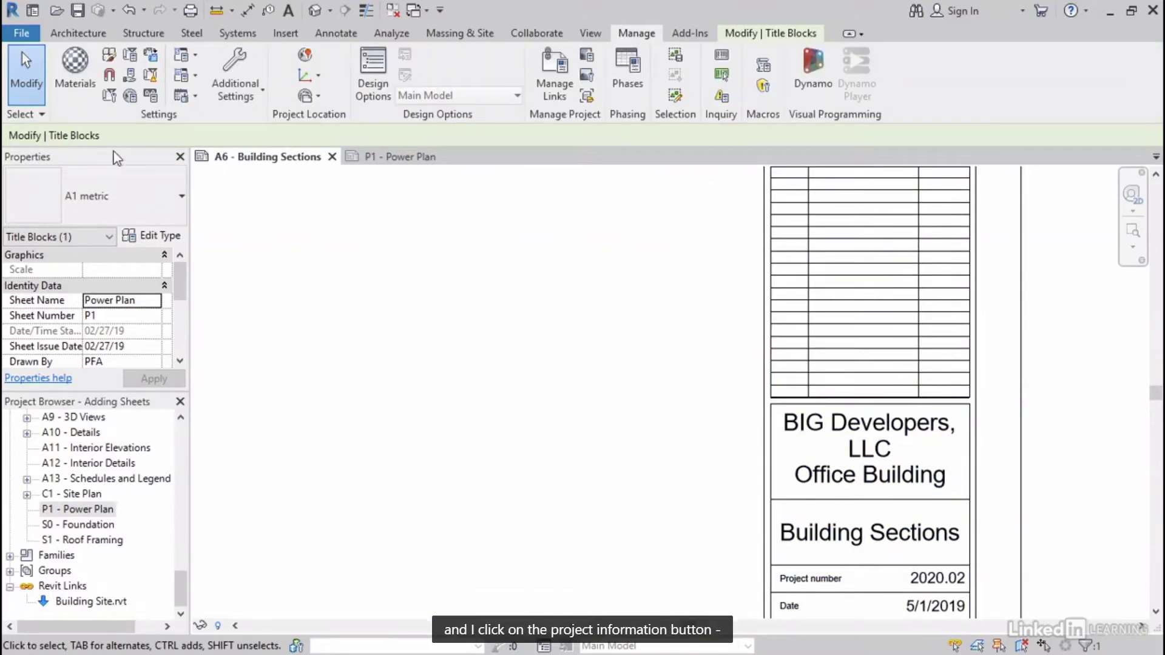
{"action": "left_click", "coordinate": [108, 98]}
{"action": "left_click_drag", "start_coordinate": [282, 148], "coordinate": [463, 148]}
{"action": "scroll", "coordinate": [559, 371], "scroll_direction": "down", "scroll_amount": 3}
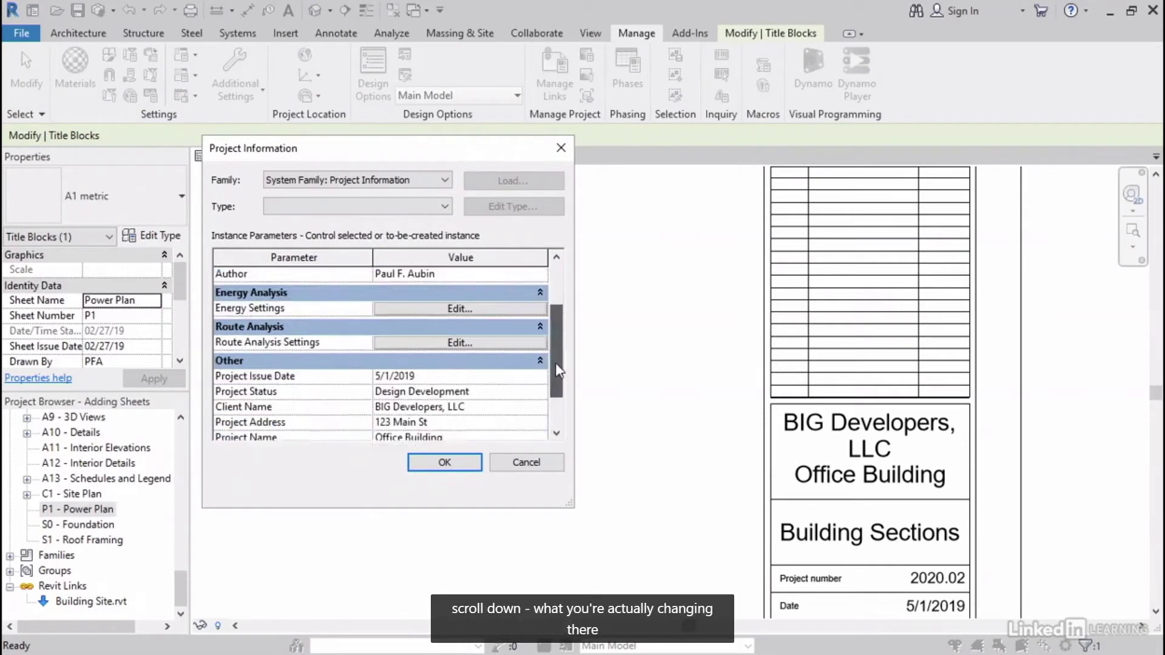
{"action": "scroll", "coordinate": [558, 370], "scroll_direction": "down", "scroll_amount": 1}
{"action": "left_click", "coordinate": [477, 389]}
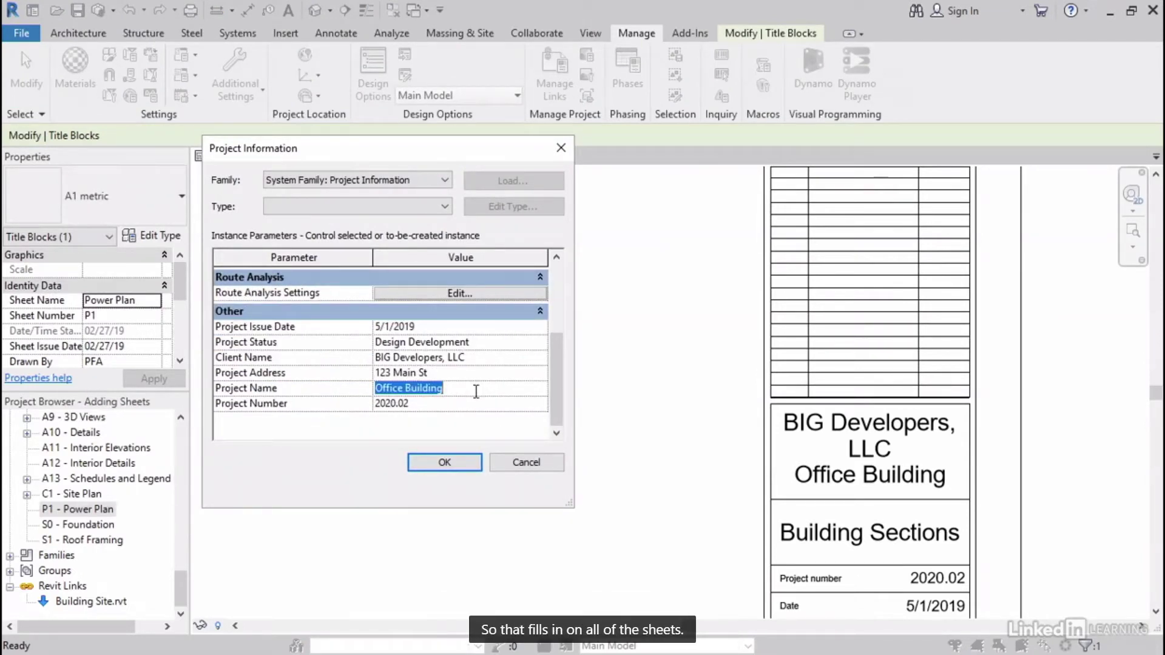
{"action": "double_click", "coordinate": [425, 389]}
{"action": "type", "text": "Park"}
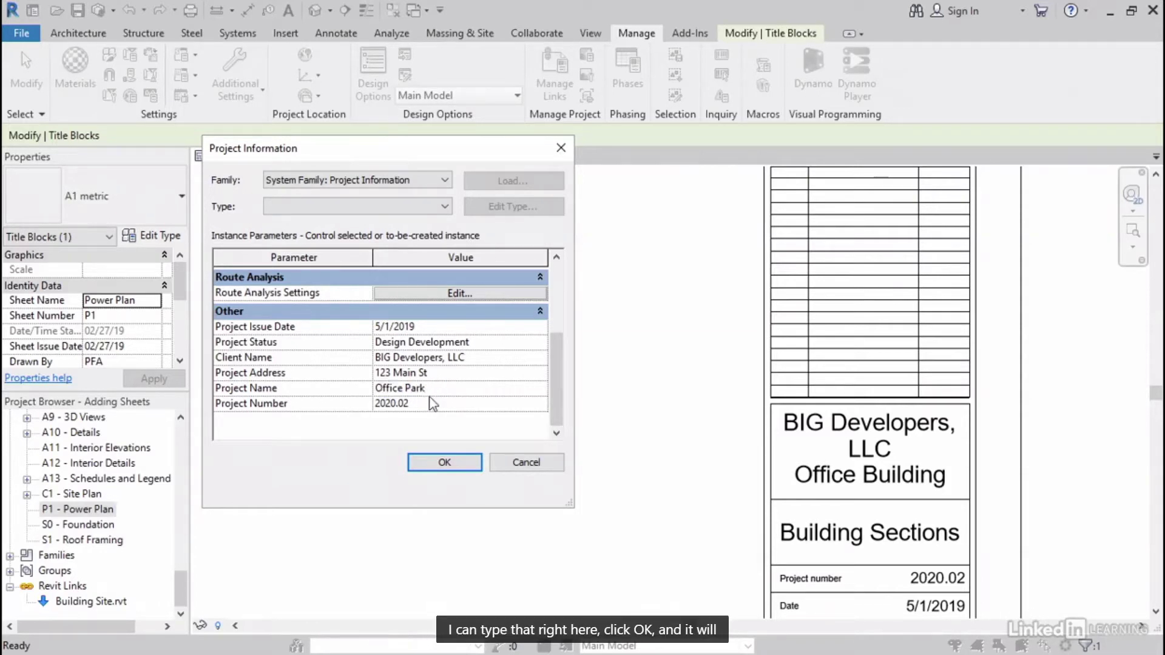
{"action": "left_click", "coordinate": [452, 461]}
{"action": "left_click", "coordinate": [507, 494]}
Step: Return to sheet P1 - Power Plan, check its title block, and bring the whole sheet into view
{"action": "left_click", "coordinate": [394, 156]}
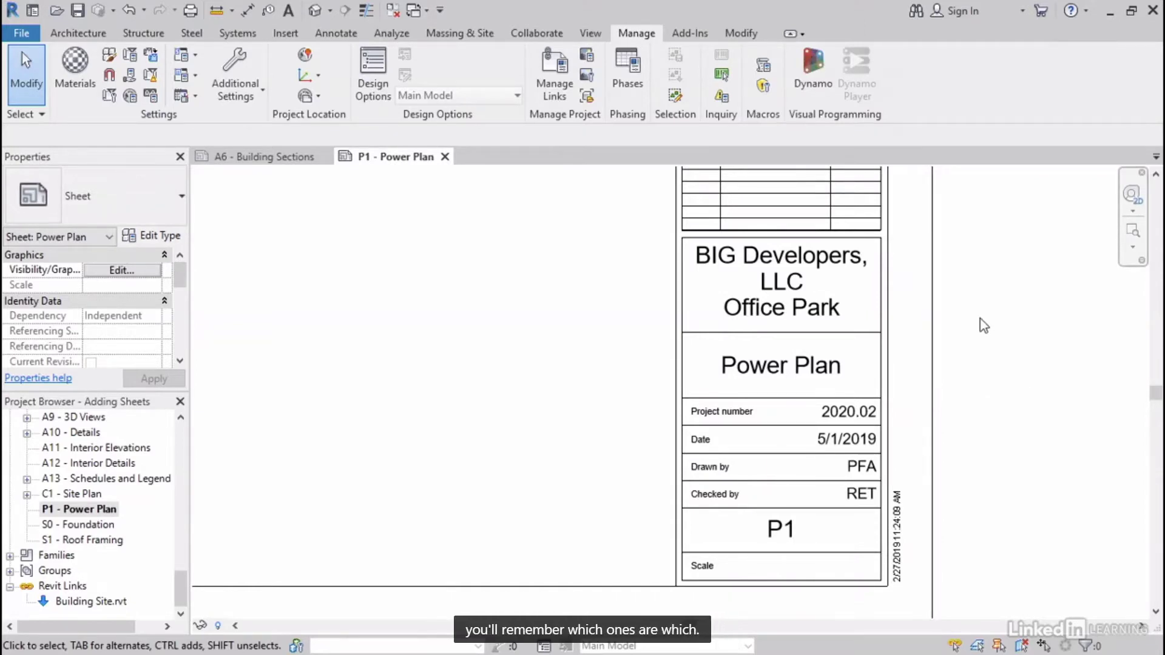
{"action": "scroll", "coordinate": [385, 376], "scroll_direction": "down", "scroll_amount": 3}
{"action": "middle_click_drag", "start_coordinate": [385, 377], "coordinate": [848, 545]}
{"action": "scroll", "coordinate": [762, 522], "scroll_direction": "down", "scroll_amount": 1}
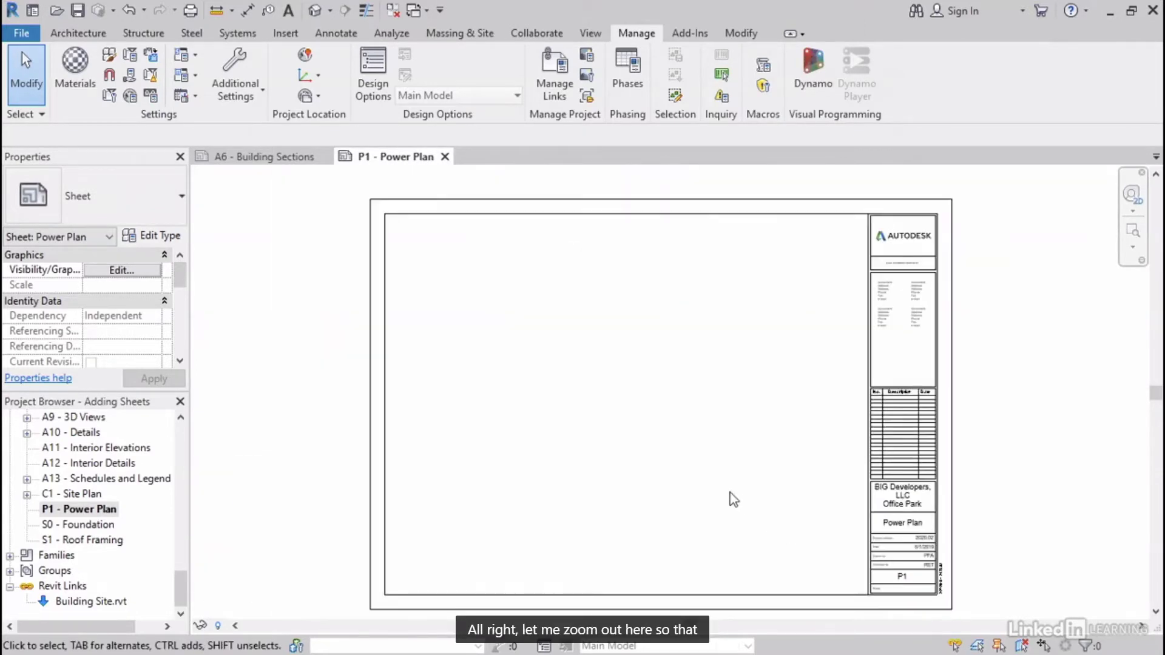
Step: Place the Level 1 Power floor plan view on sheet P1 - Power Plan, centred in the open drawing area
{"action": "middle_click_drag", "start_coordinate": [728, 493], "coordinate": [718, 477]}
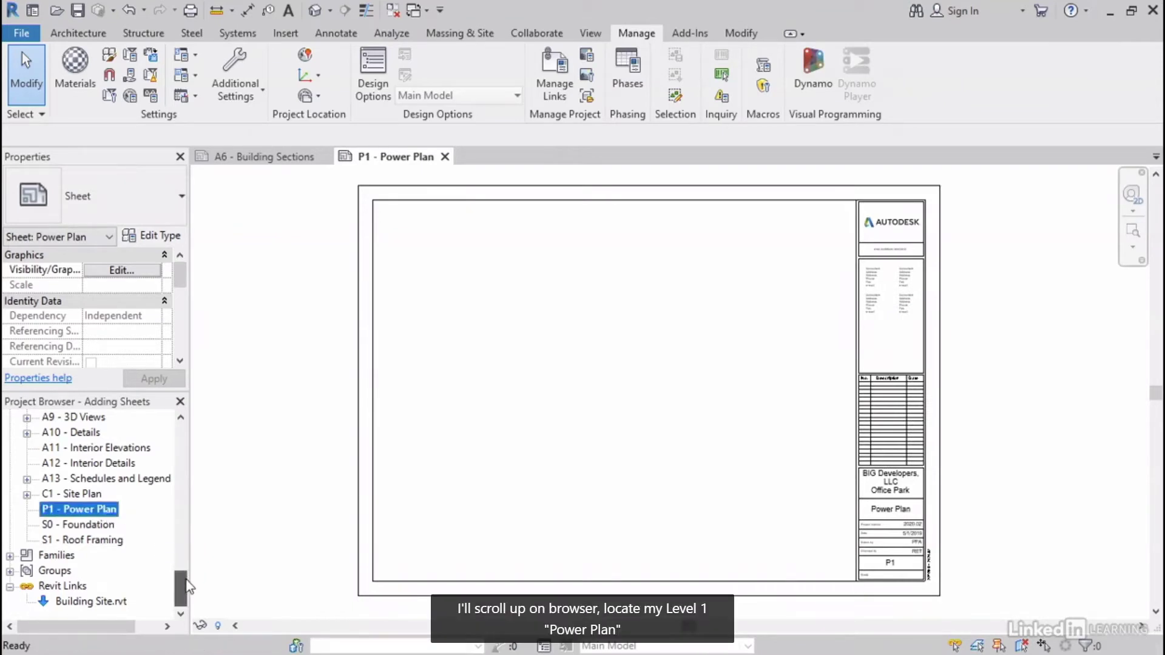
{"action": "left_click_drag", "start_coordinate": [176, 585], "coordinate": [176, 428]}
{"action": "left_click", "coordinate": [105, 540]}
{"action": "left_click_drag", "start_coordinate": [81, 549], "coordinate": [522, 425]}
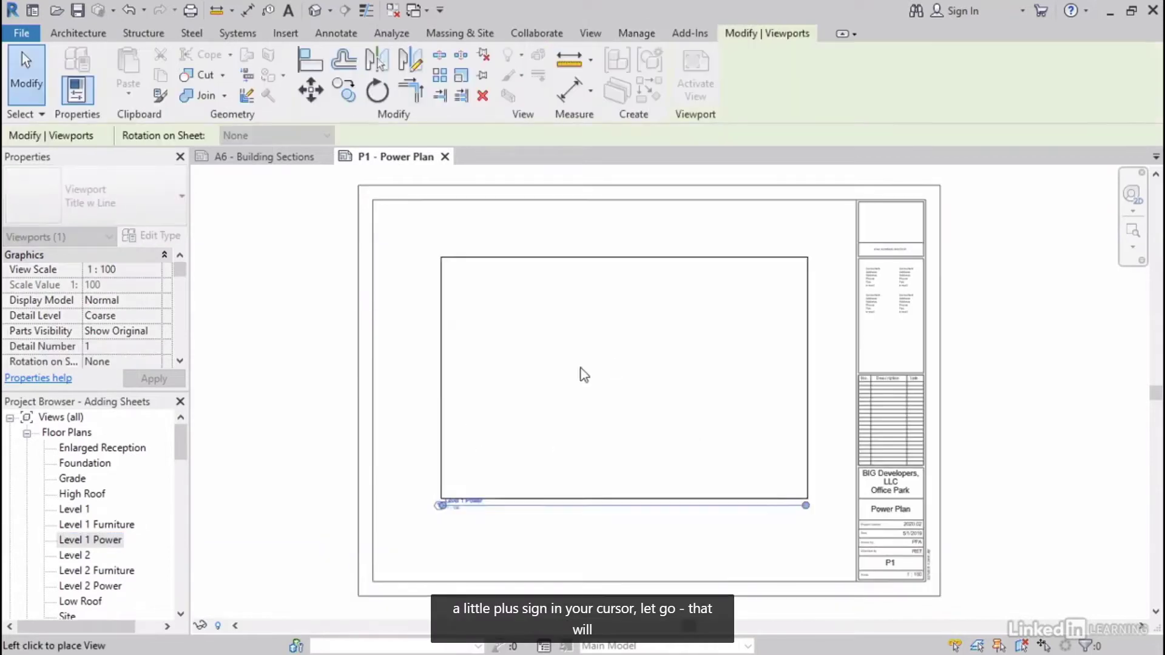
{"action": "left_click", "coordinate": [576, 333]}
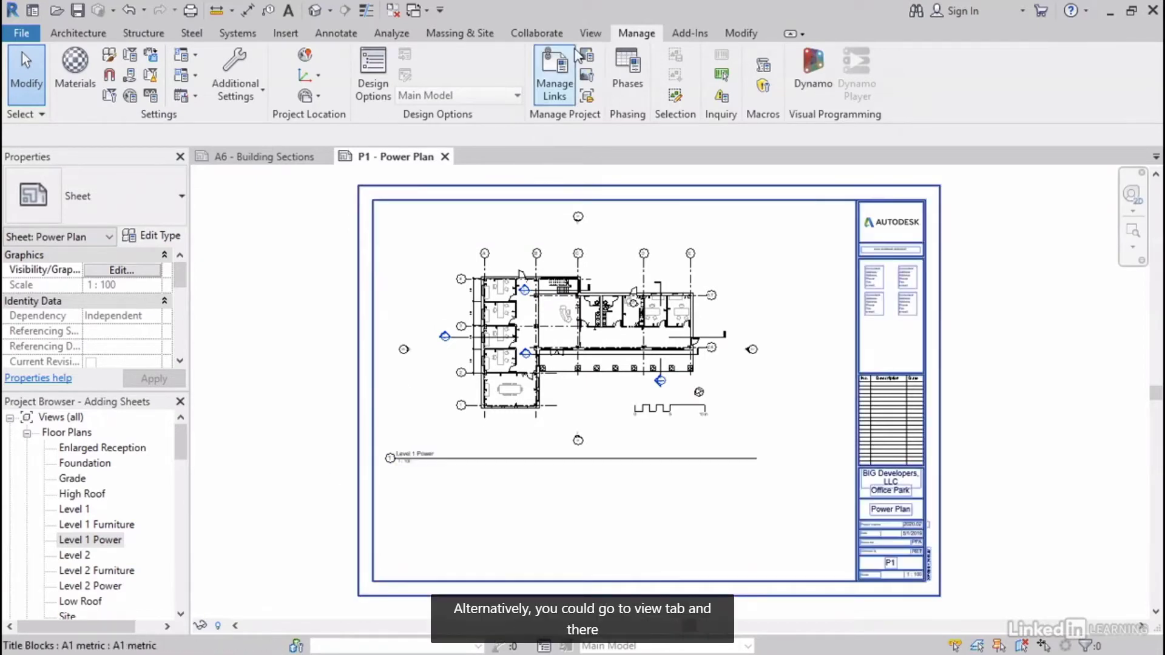
{"action": "left_click", "coordinate": [590, 33]}
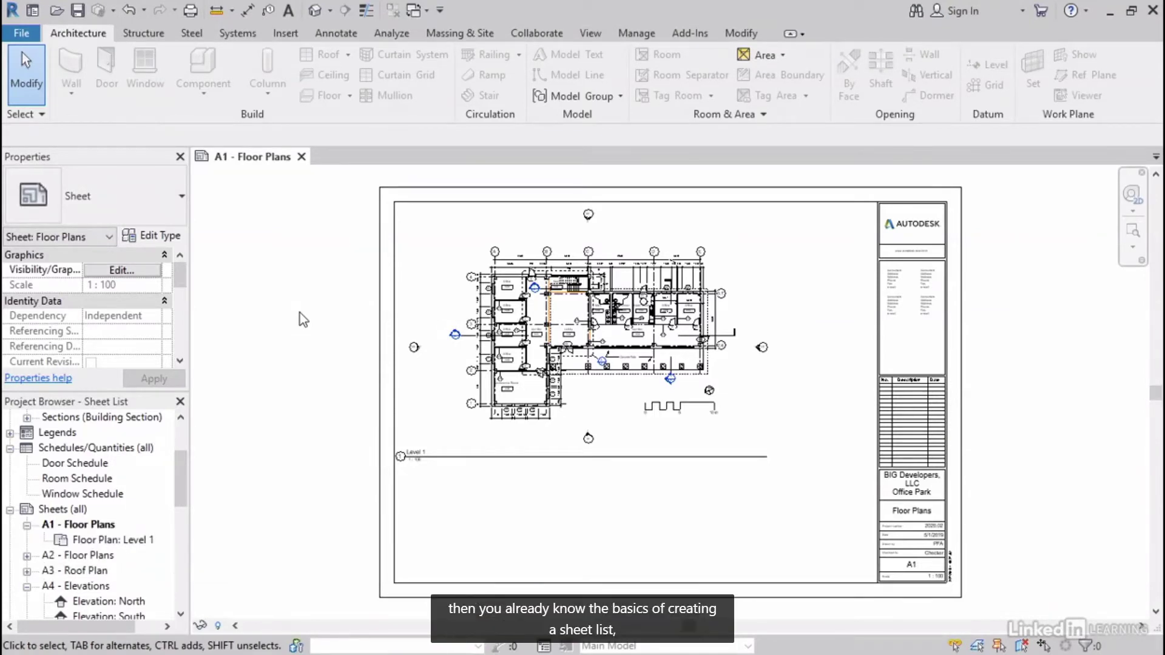
Step: Start a new sheet list and add the fields Sheet Number, Sheet Name, Sheet Issue Date and Drawn By
{"action": "left_click", "coordinate": [75, 450]}
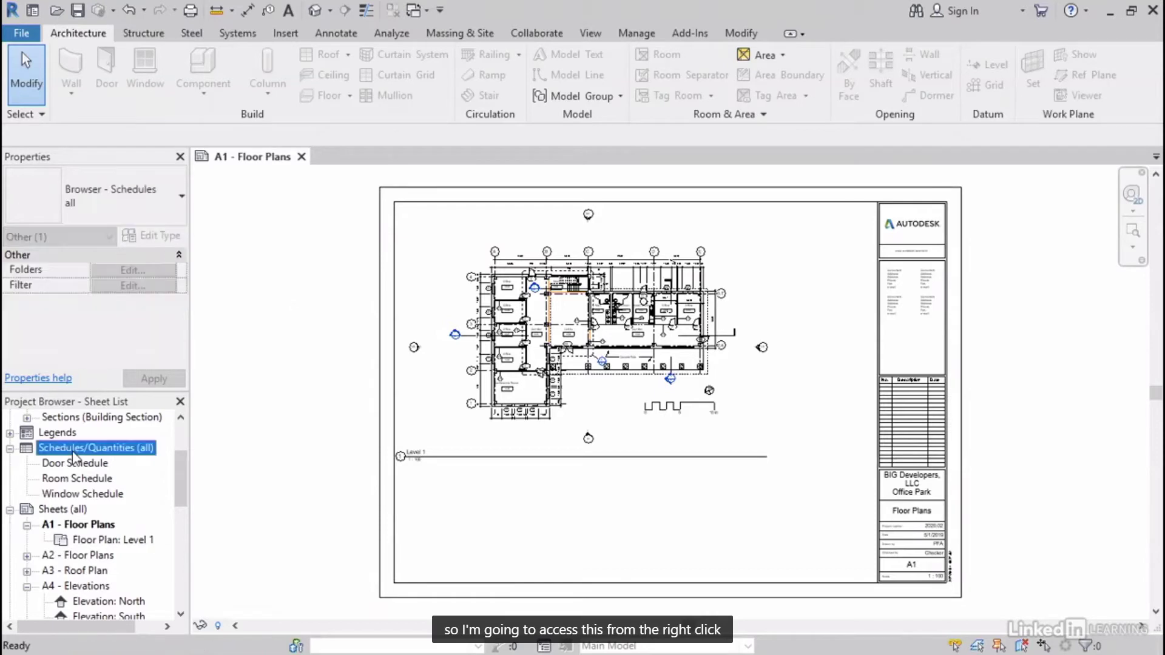
{"action": "right_click", "coordinate": [105, 452]}
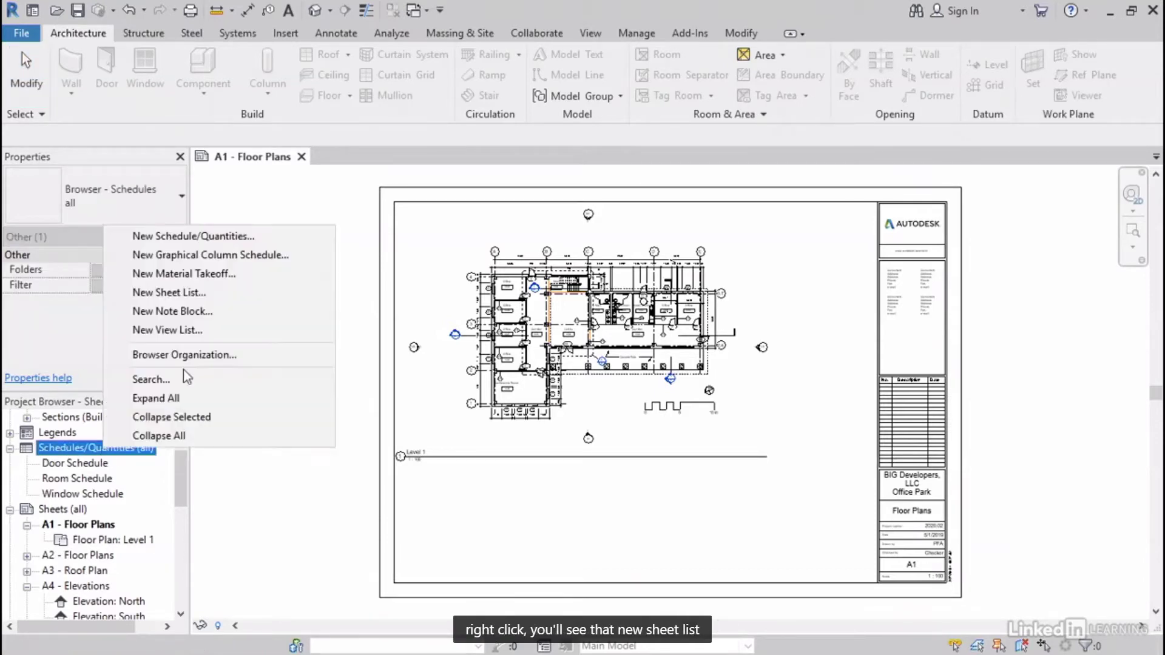
{"action": "left_click", "coordinate": [230, 292]}
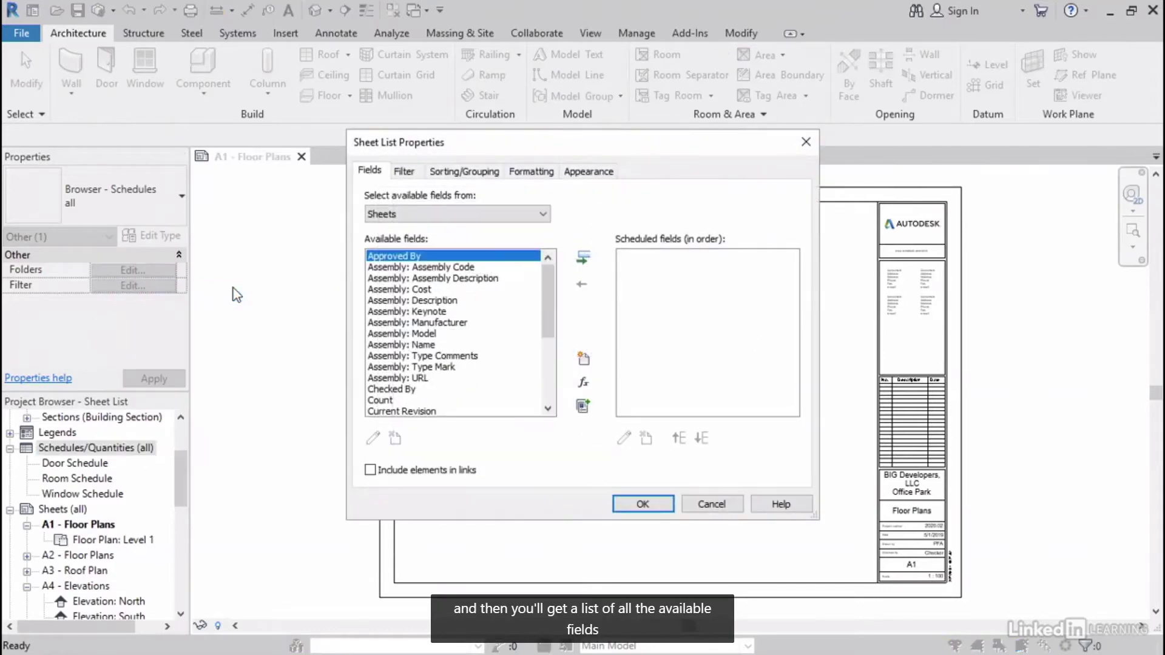
{"action": "left_click_drag", "start_coordinate": [544, 319], "coordinate": [557, 389]}
{"action": "left_click", "coordinate": [419, 400]}
{"action": "left_click", "coordinate": [583, 258]}
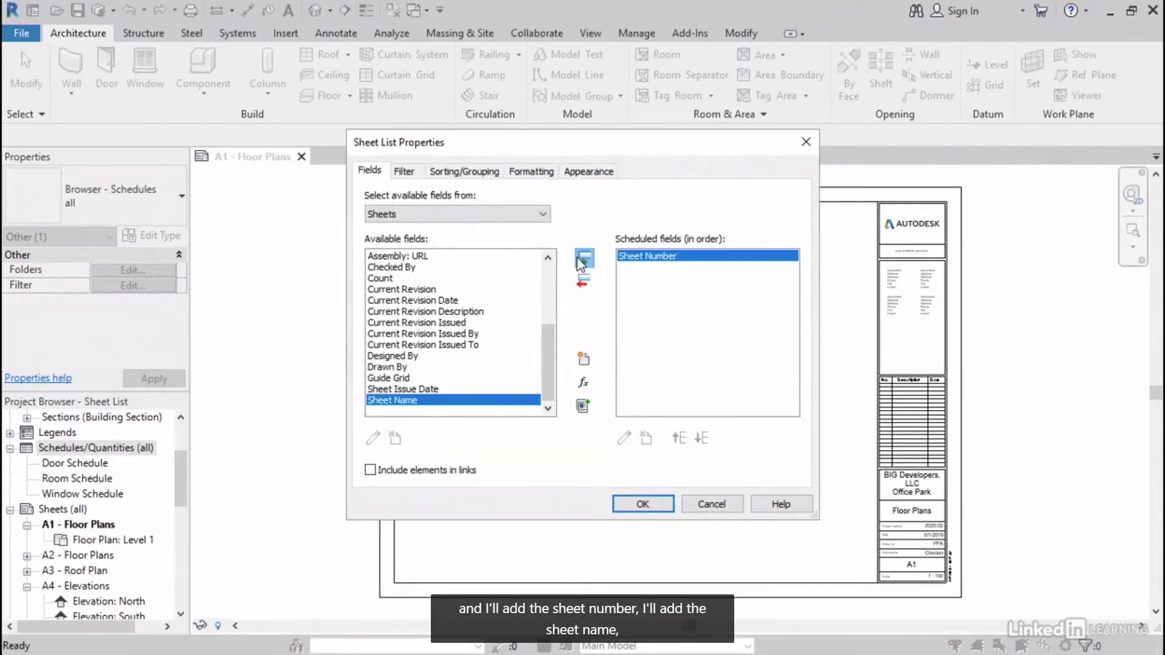
{"action": "left_click", "coordinate": [583, 258]}
{"action": "left_click", "coordinate": [583, 258]}
{"action": "left_click", "coordinate": [394, 389]}
{"action": "left_click", "coordinate": [583, 258]}
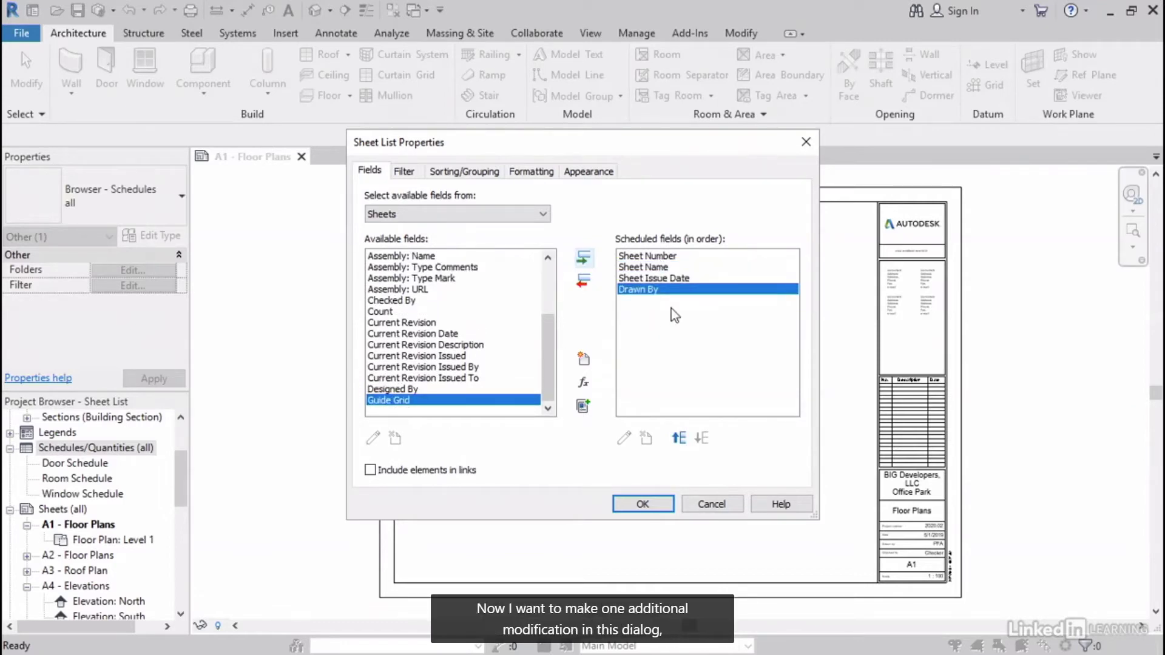
Step: Sort the sheet list by Sheet Number in ascending order and create it
{"action": "left_click", "coordinate": [475, 172]}
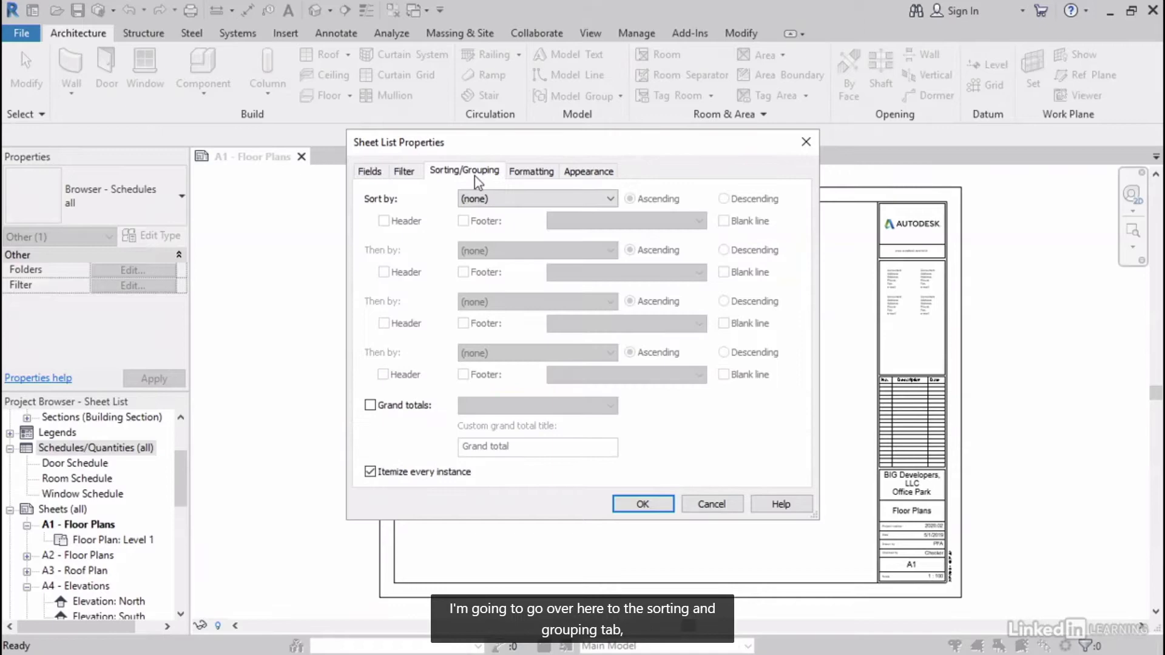
{"action": "left_click", "coordinate": [515, 200]}
{"action": "left_click", "coordinate": [518, 225]}
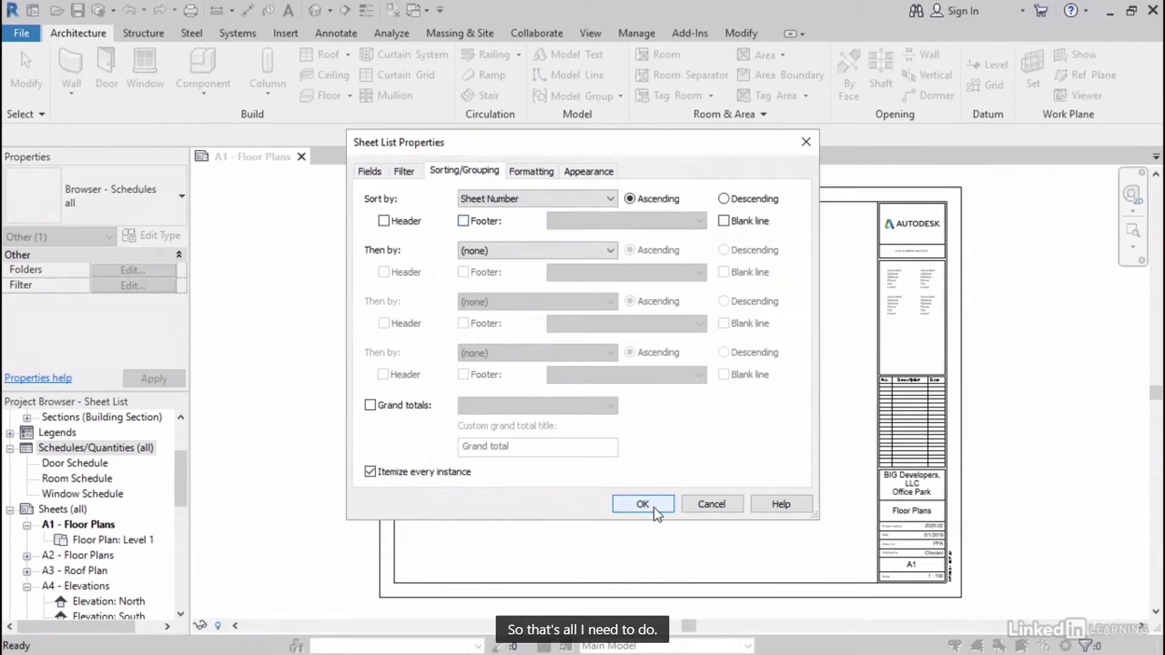
{"action": "left_click", "coordinate": [645, 505]}
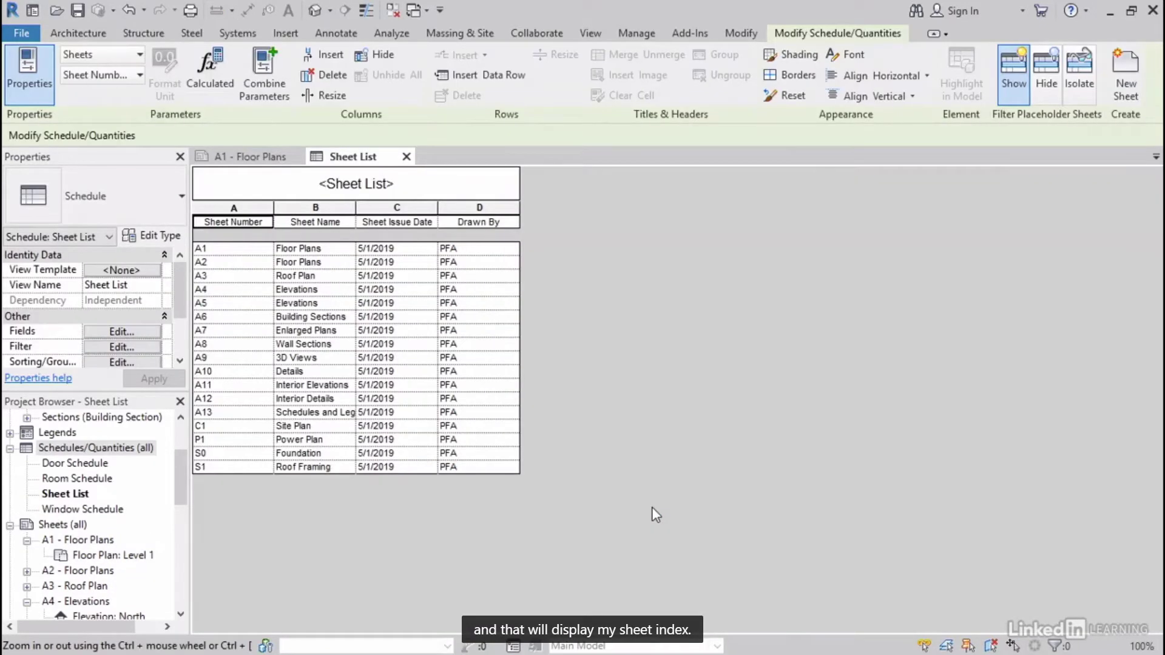
Step: Narrow the Sheet Number column in the schedule and enter the checker's initials as Drawn By for sheet A4
{"action": "scroll", "coordinate": [556, 438], "scroll_direction": "up", "scroll_amount": 3, "text": "ctrl"}
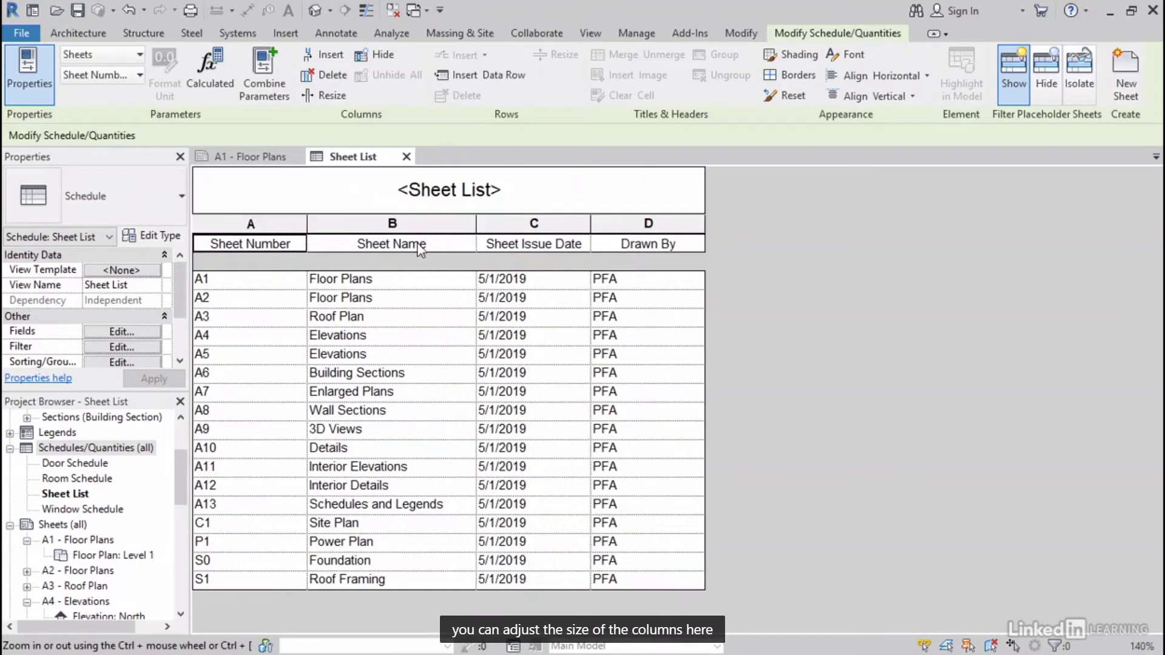
{"action": "left_click_drag", "start_coordinate": [307, 225], "coordinate": [255, 224]}
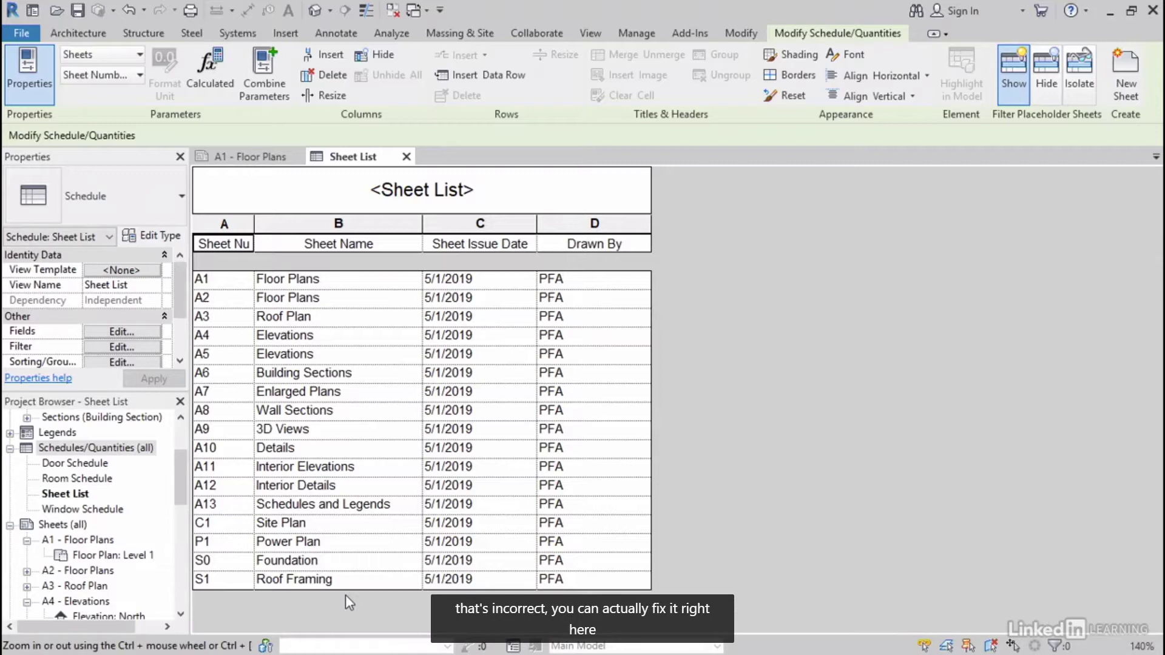
{"action": "left_click", "coordinate": [586, 321]}
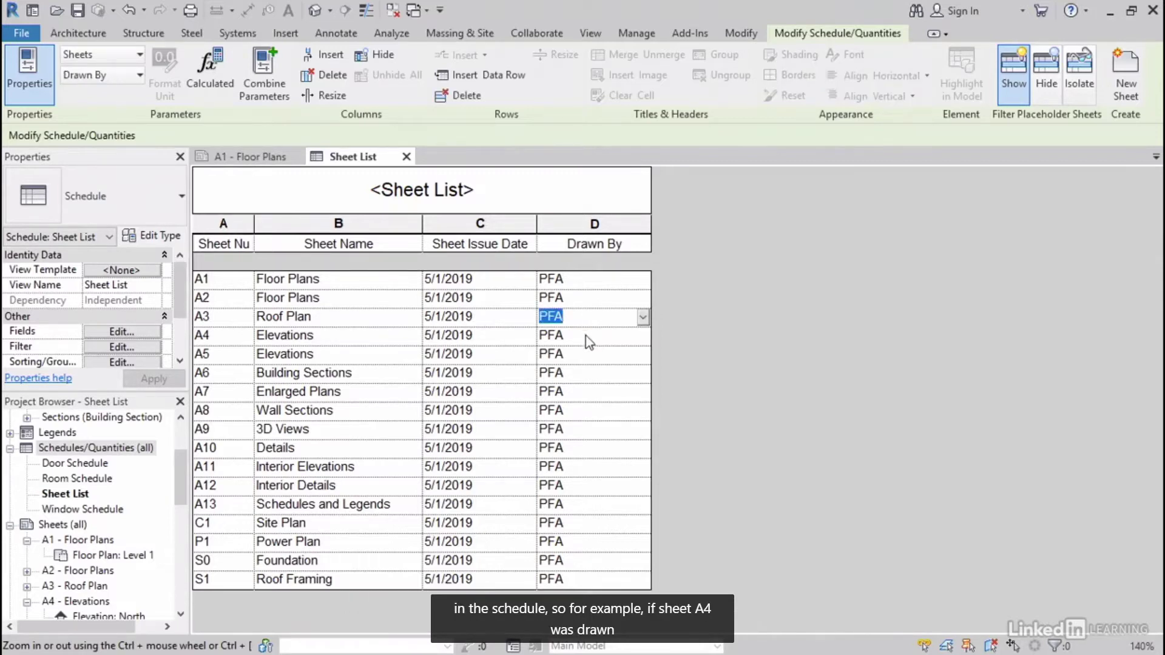
{"action": "left_click", "coordinate": [587, 337]}
{"action": "type", "text": "RET"}
{"action": "left_click", "coordinate": [490, 359]}
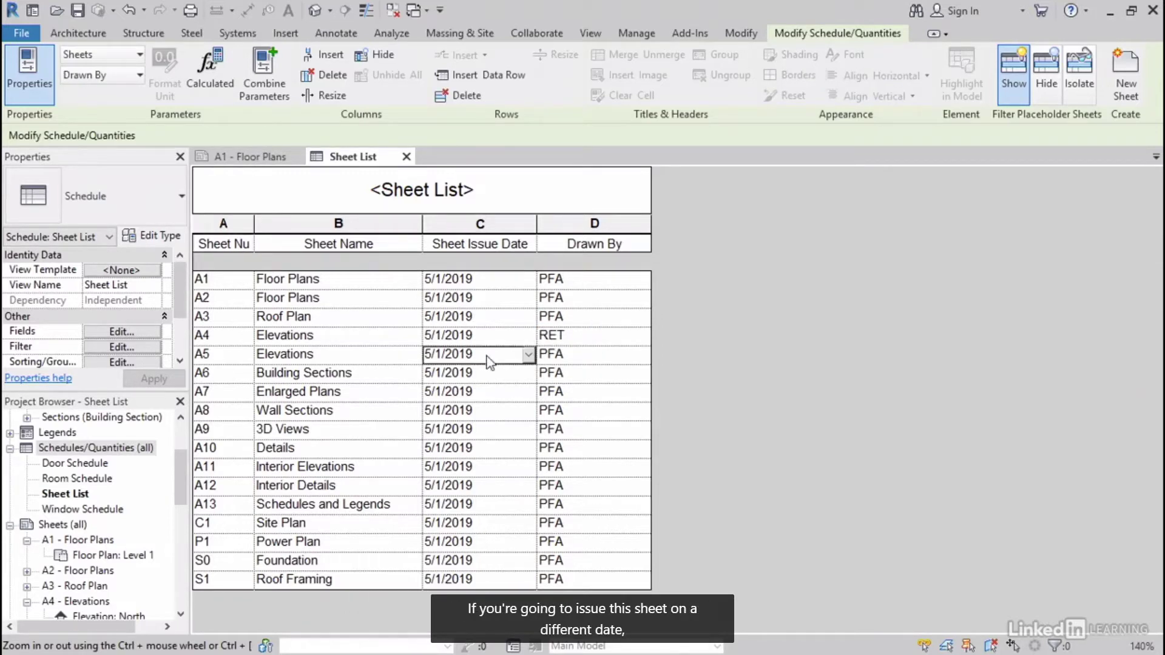
{"action": "left_click", "coordinate": [344, 316]}
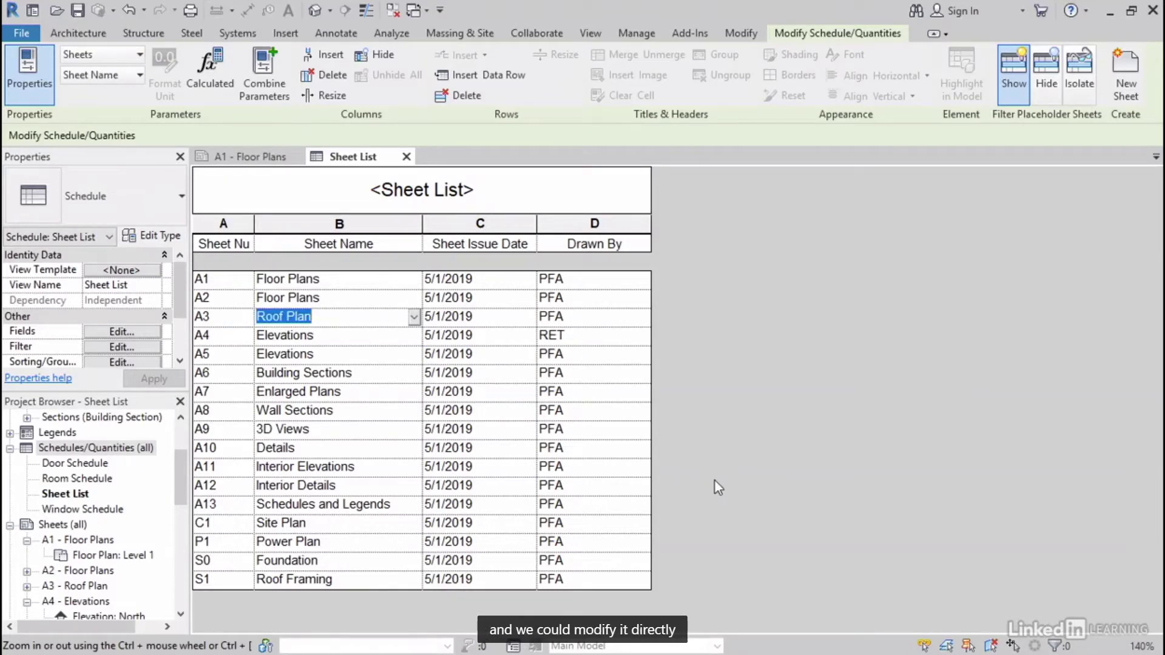
Step: Place the Sheet List schedule on sheet A1 - Floor Plans, in the upper corner beside the title block
{"action": "left_click", "coordinate": [243, 157]}
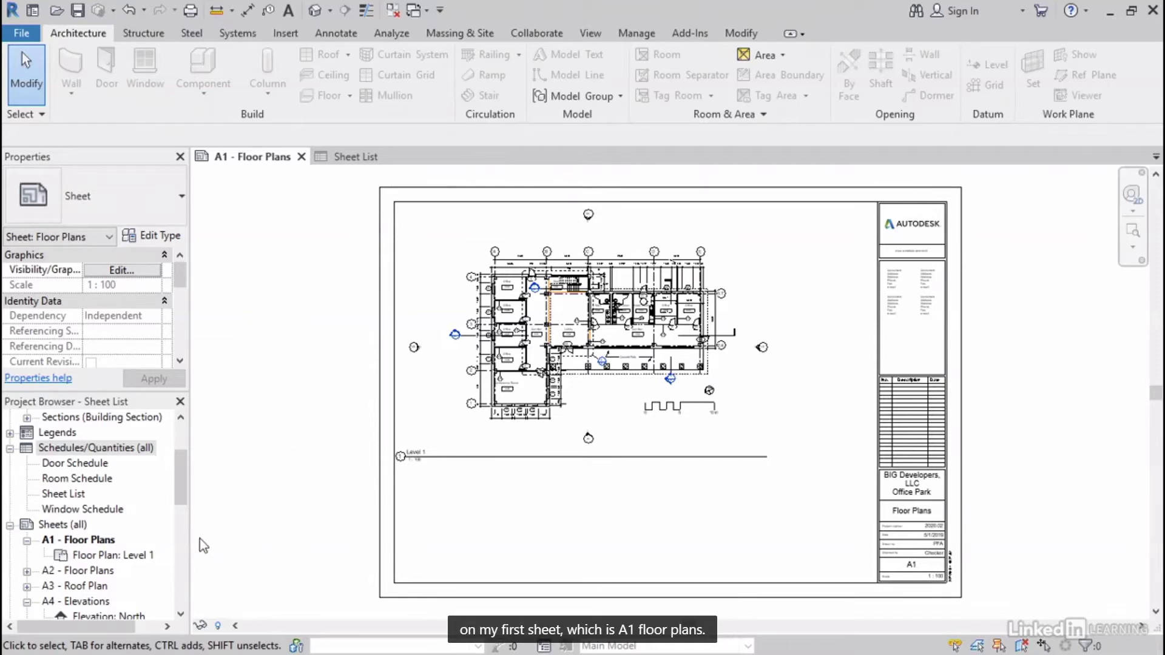
{"action": "left_click", "coordinate": [63, 493]}
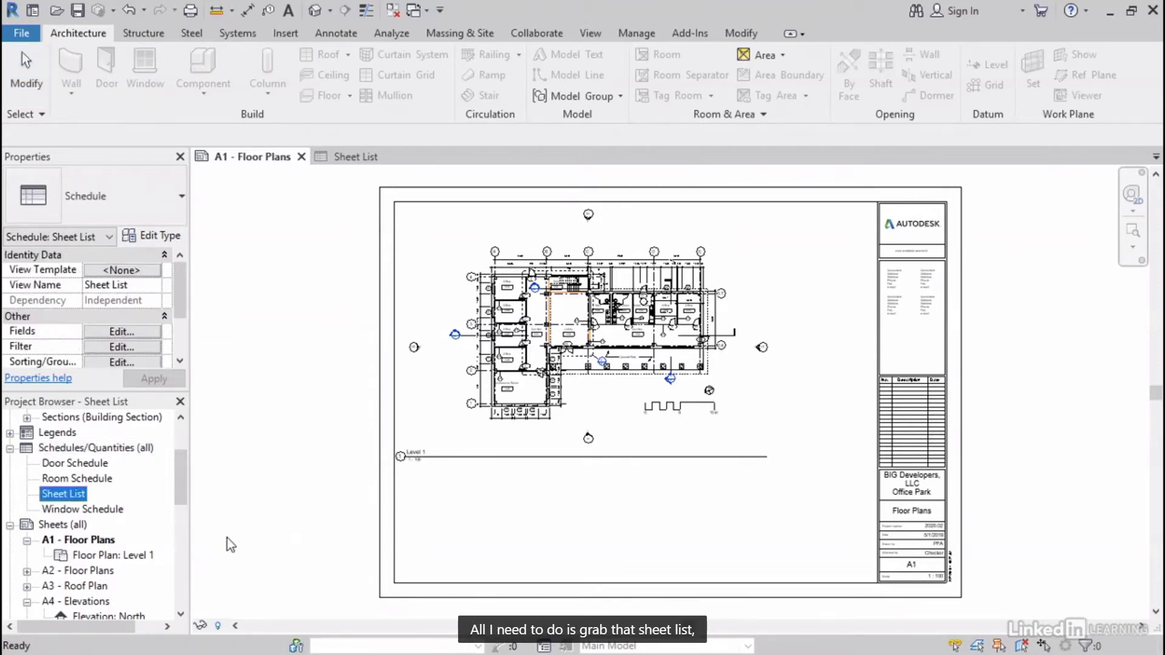
{"action": "left_click_drag", "start_coordinate": [61, 495], "coordinate": [275, 511]}
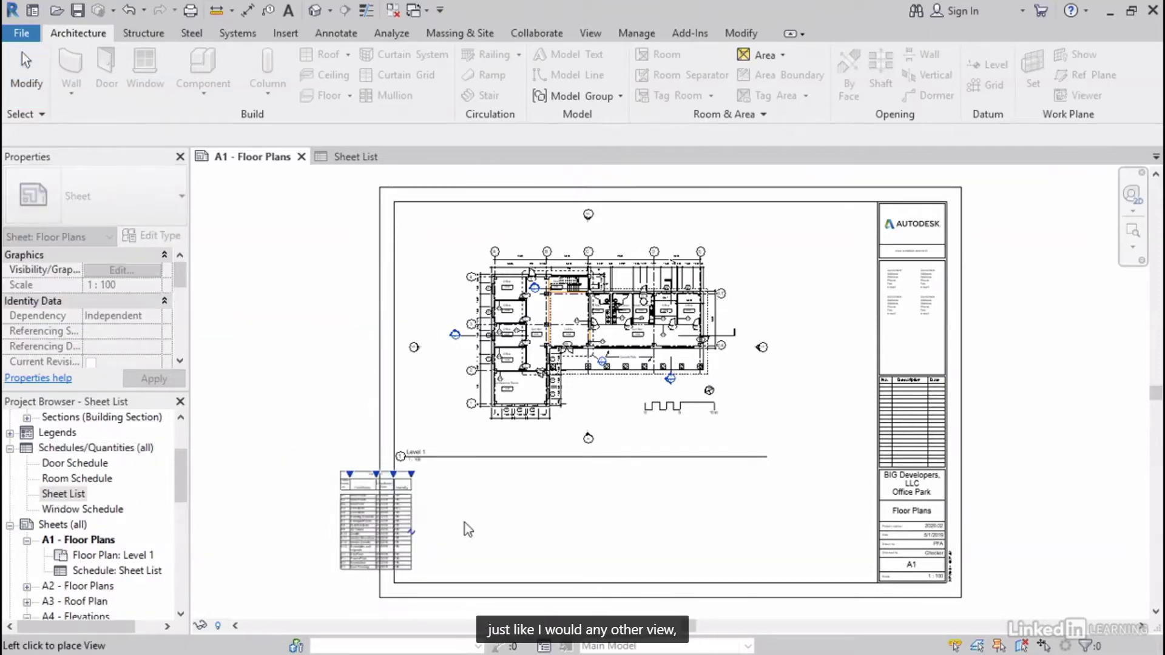
{"action": "left_click", "coordinate": [835, 282]}
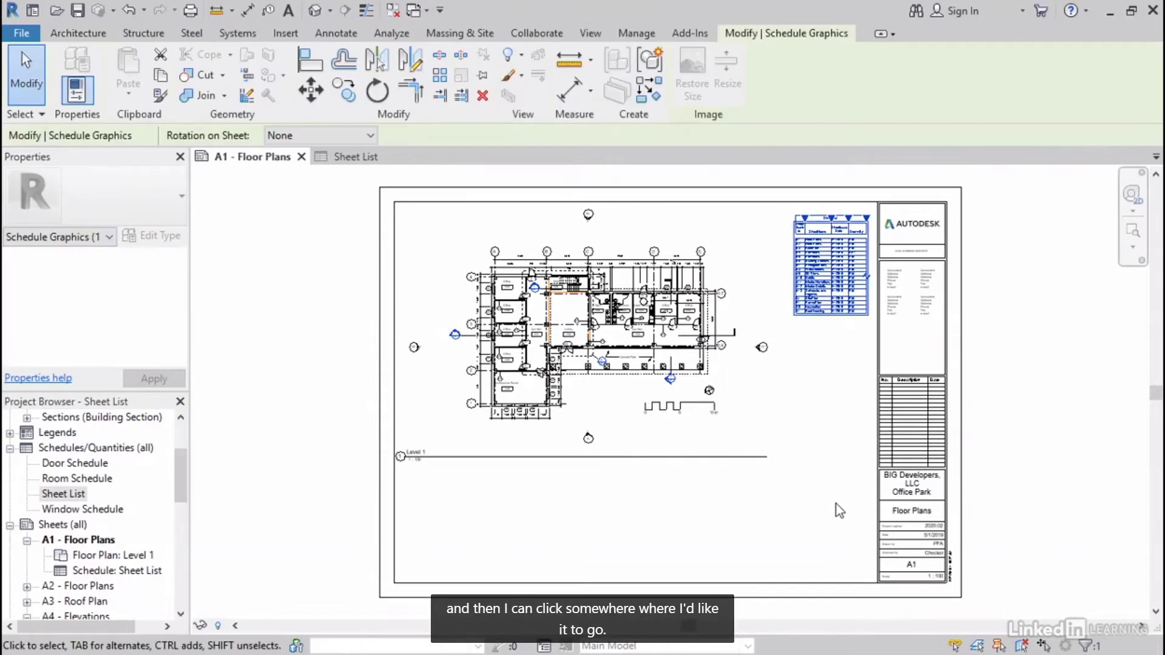
Step: Widen the Sheet Name and Sheet Number columns of the placed sheet list so titles and headings do not break awkwardly
{"action": "scroll", "coordinate": [833, 267], "scroll_direction": "up", "scroll_amount": 5}
{"action": "middle_click_drag", "start_coordinate": [833, 261], "coordinate": [738, 329]}
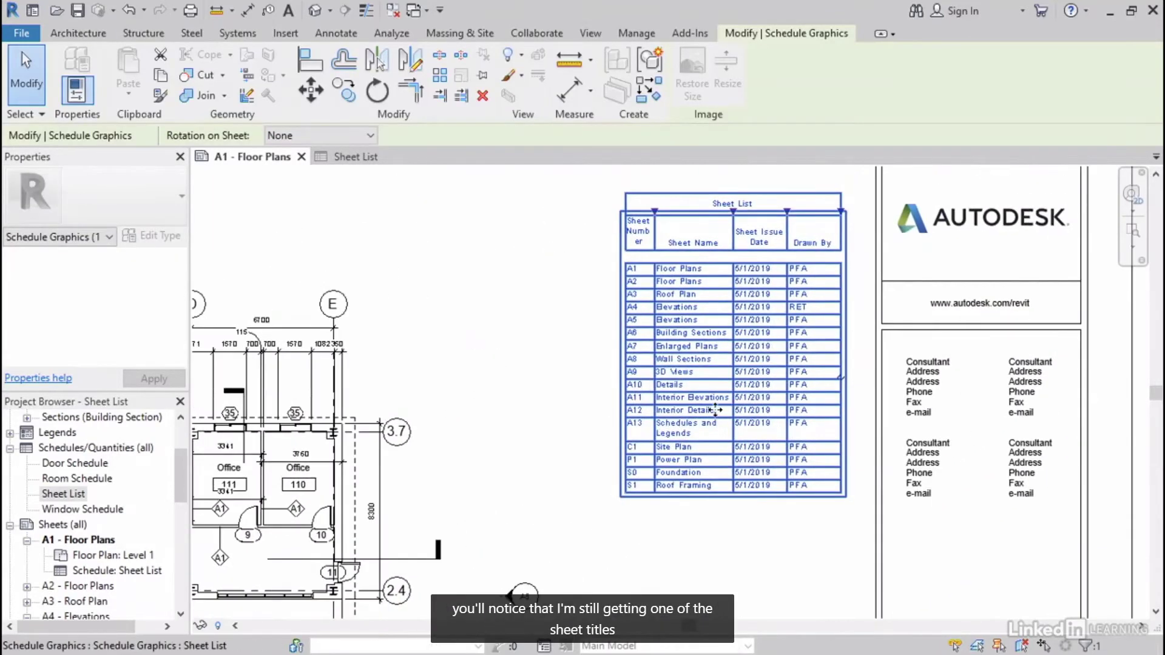
{"action": "mouse_move", "coordinate": [735, 212]}
{"action": "left_mouse_down"}
{"action": "mouse_move", "coordinate": [774, 211]}
{"action": "mouse_move", "coordinate": [754, 208]}
{"action": "left_mouse_up"}
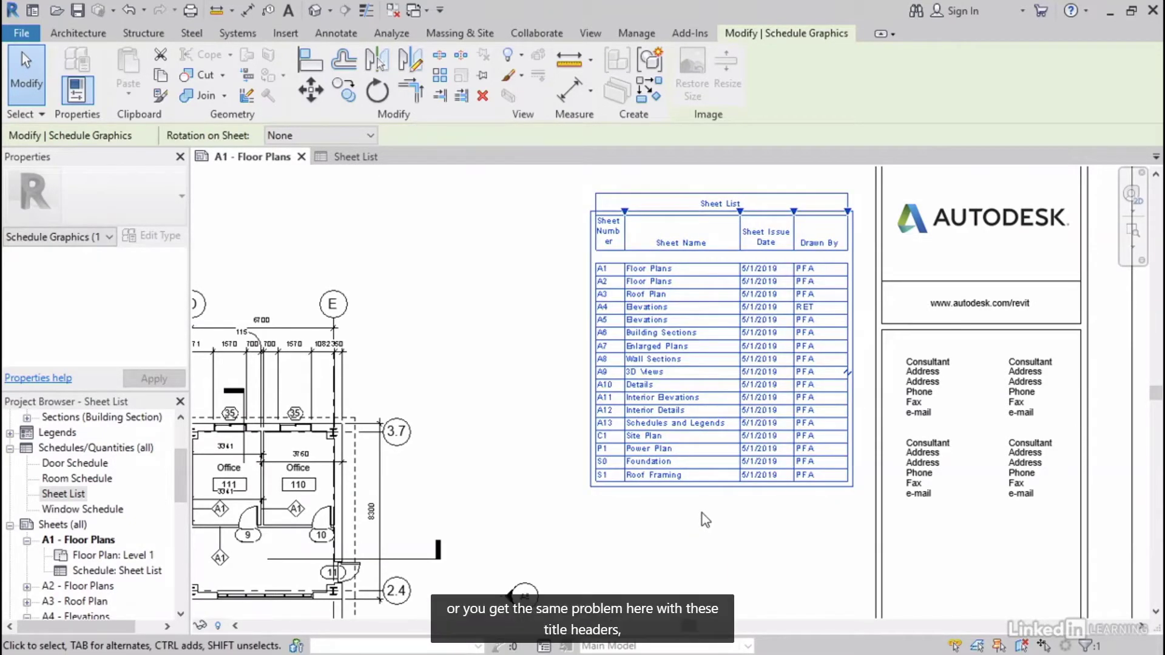
{"action": "left_click_drag", "start_coordinate": [625, 225], "coordinate": [635, 215]}
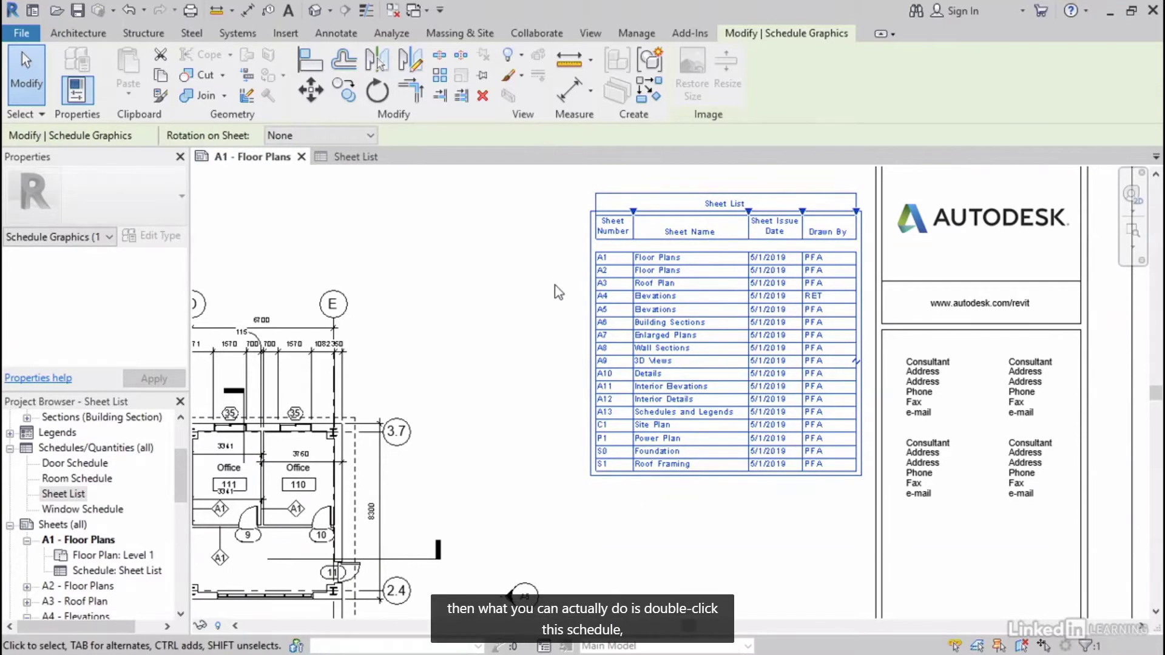
Step: Open the Sheet List schedule and change its first two column headings to NO. and TITLE
{"action": "double_click", "coordinate": [656, 278]}
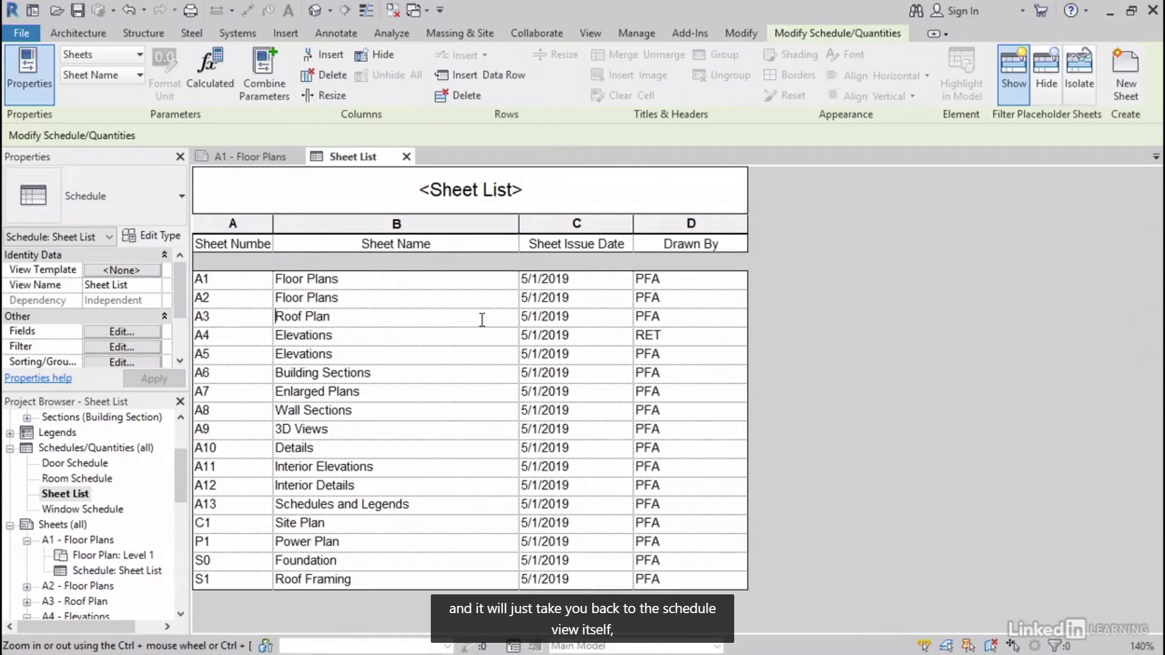
{"action": "left_click", "coordinate": [200, 245]}
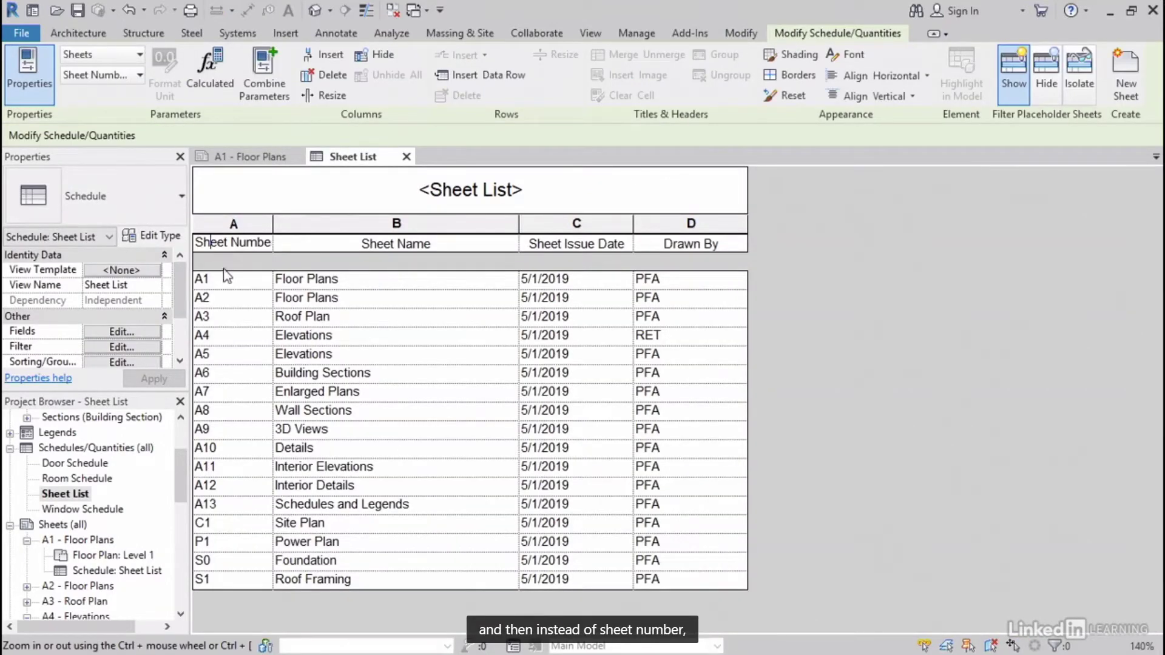
{"action": "left_click", "coordinate": [200, 245]}
{"action": "left_click_drag", "start_coordinate": [195, 243], "coordinate": [447, 246]}
{"action": "type", "text": "NO."}
{"action": "type", "text": "N"}
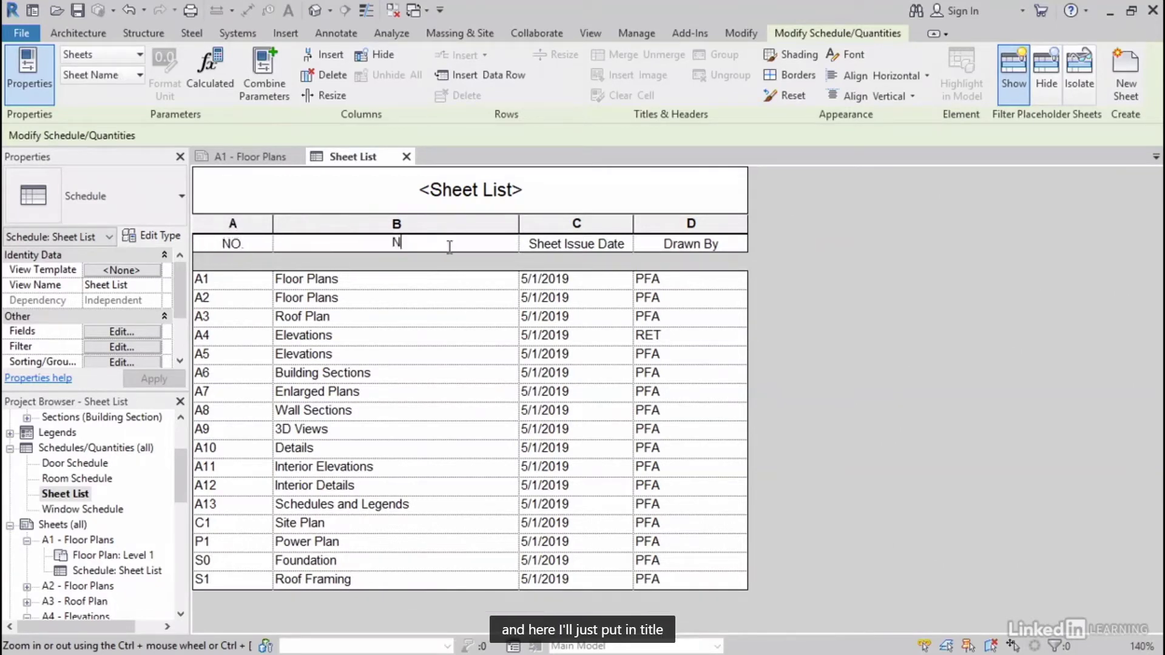
{"action": "type", "text": "ITLE"}
{"action": "key", "text": "Tab"}
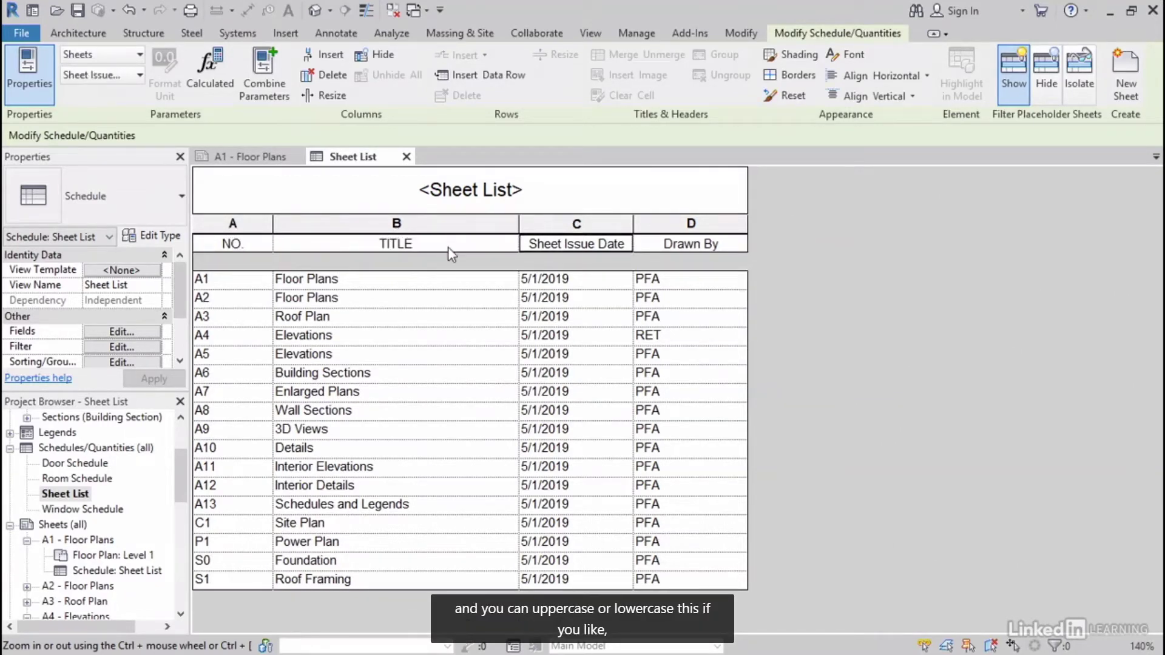
Step: Rename the schedule from its title as Sheet Index
{"action": "left_click", "coordinate": [473, 182]}
{"action": "double_click", "coordinate": [519, 195]}
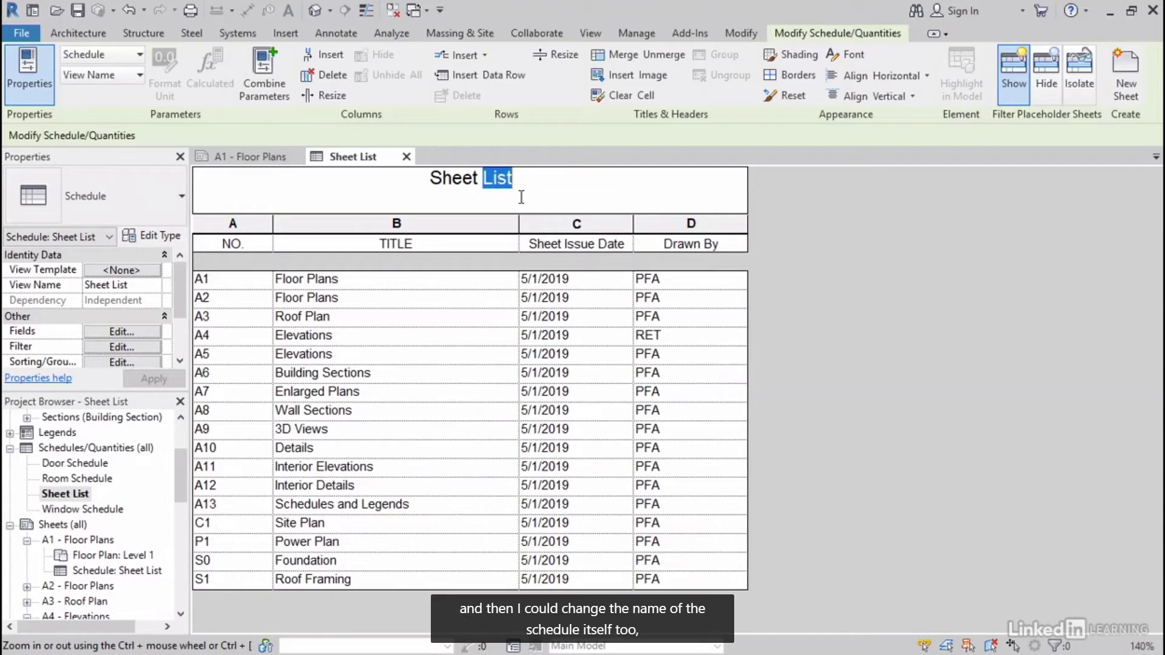
{"action": "type", "text": "Index"}
{"action": "key", "text": "Return"}
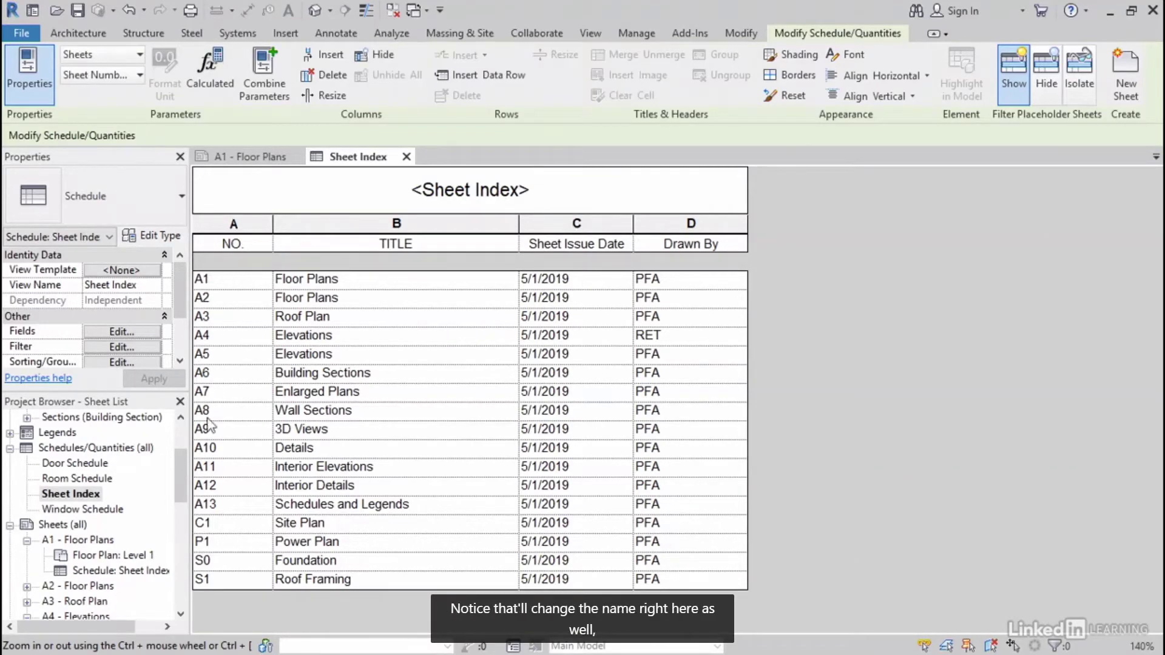
{"action": "left_click", "coordinate": [70, 494]}
Step: Return to sheet A1 - Floor Plans and move the sheet index to the lower left corner of the sheet
{"action": "left_click", "coordinate": [249, 157]}
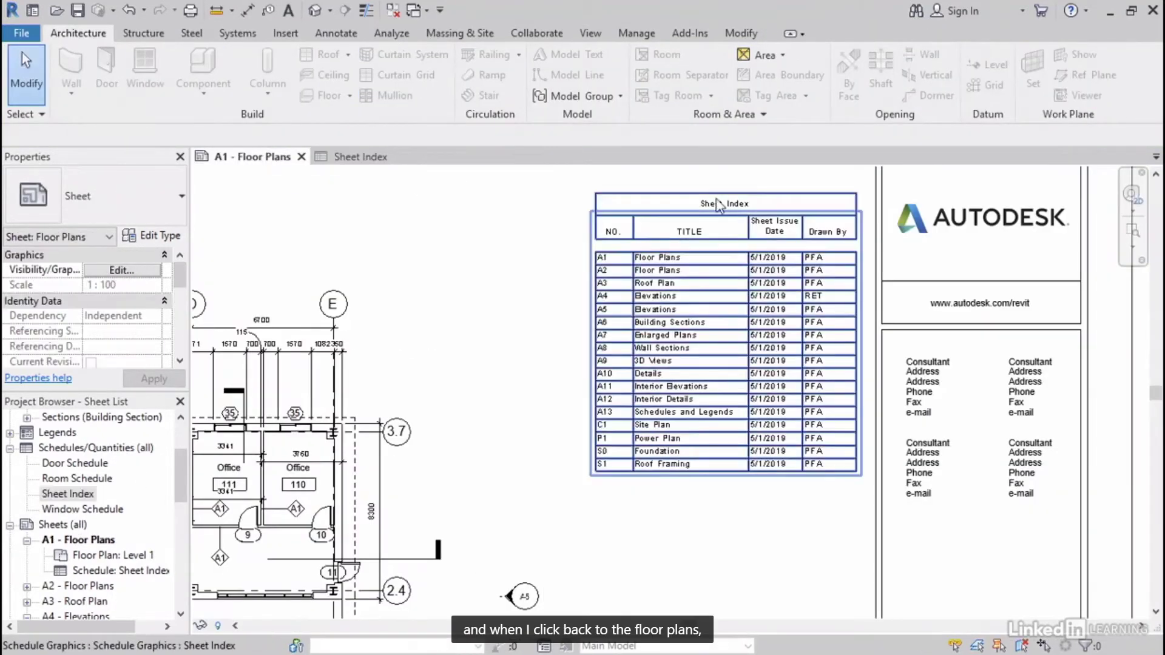
{"action": "scroll", "coordinate": [530, 340], "scroll_direction": "up", "scroll_amount": 3}
{"action": "scroll", "coordinate": [530, 340], "scroll_direction": "down", "scroll_amount": 5}
{"action": "scroll", "coordinate": [518, 493], "scroll_direction": "up", "scroll_amount": 2}
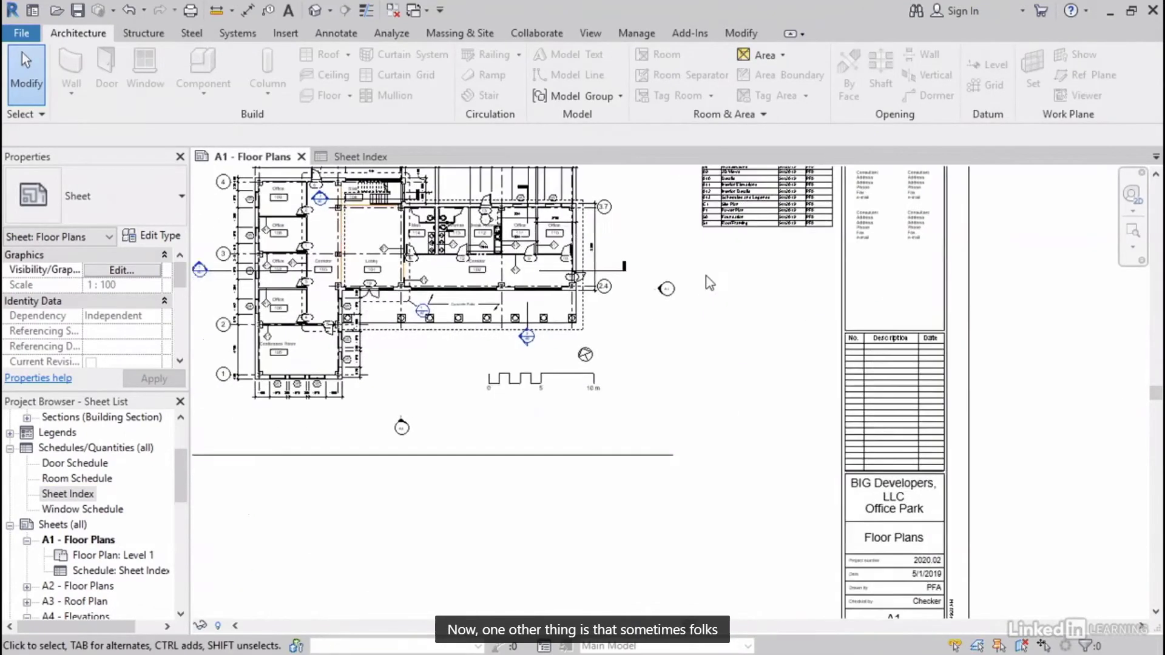
{"action": "left_click_drag", "start_coordinate": [723, 217], "coordinate": [304, 569]}
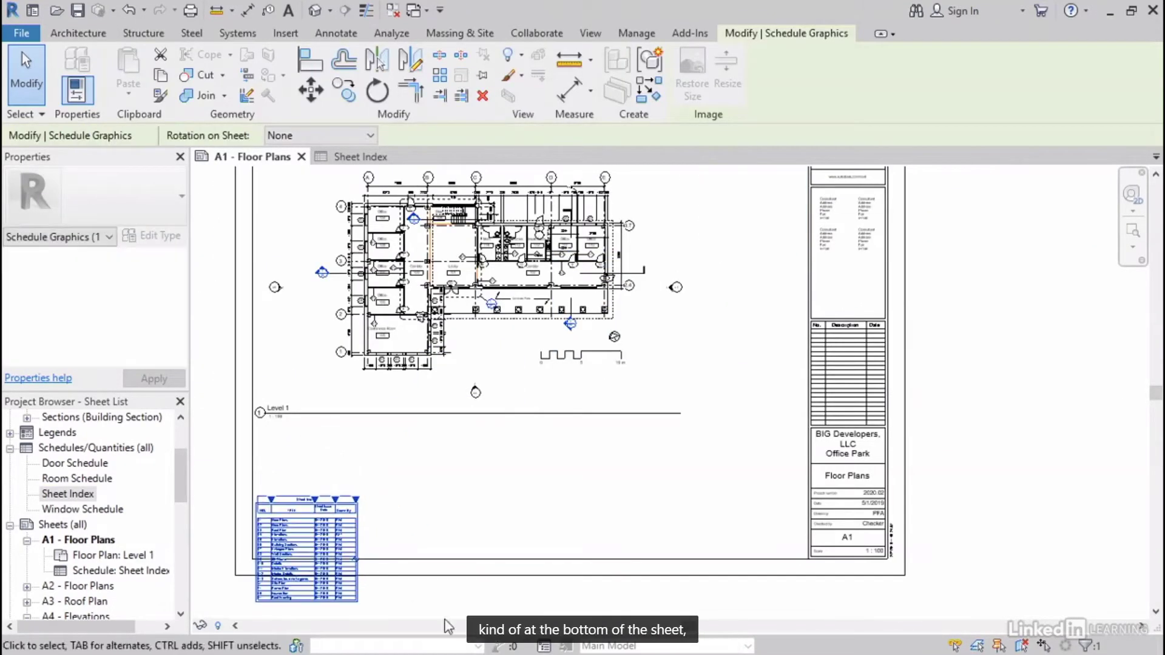
Step: Split the placed sheet index into three side-by-side segments and adjust their row lengths to fit within the sheet border
{"action": "left_click", "coordinate": [360, 567]}
{"action": "scroll", "coordinate": [376, 567], "scroll_direction": "up", "scroll_amount": 4}
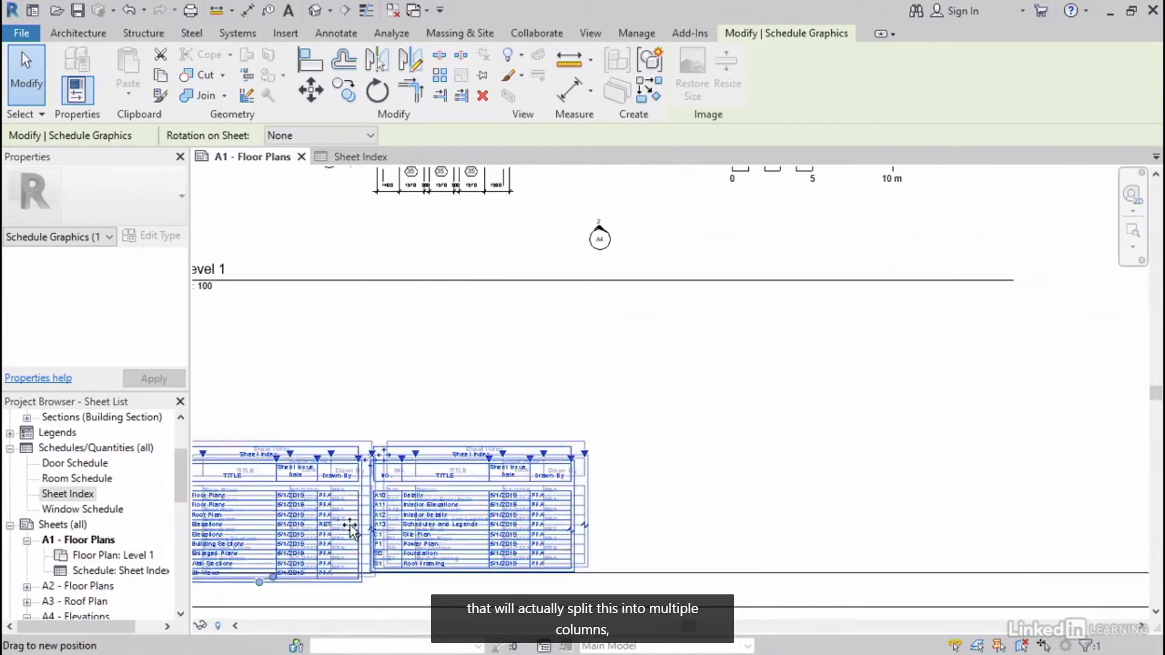
{"action": "scroll", "coordinate": [401, 571], "scroll_direction": "down", "scroll_amount": 4}
{"action": "left_click_drag", "start_coordinate": [308, 562], "coordinate": [309, 538]}
{"action": "left_click", "coordinate": [544, 542]}
{"action": "left_click_drag", "start_coordinate": [470, 548], "coordinate": [469, 545]}
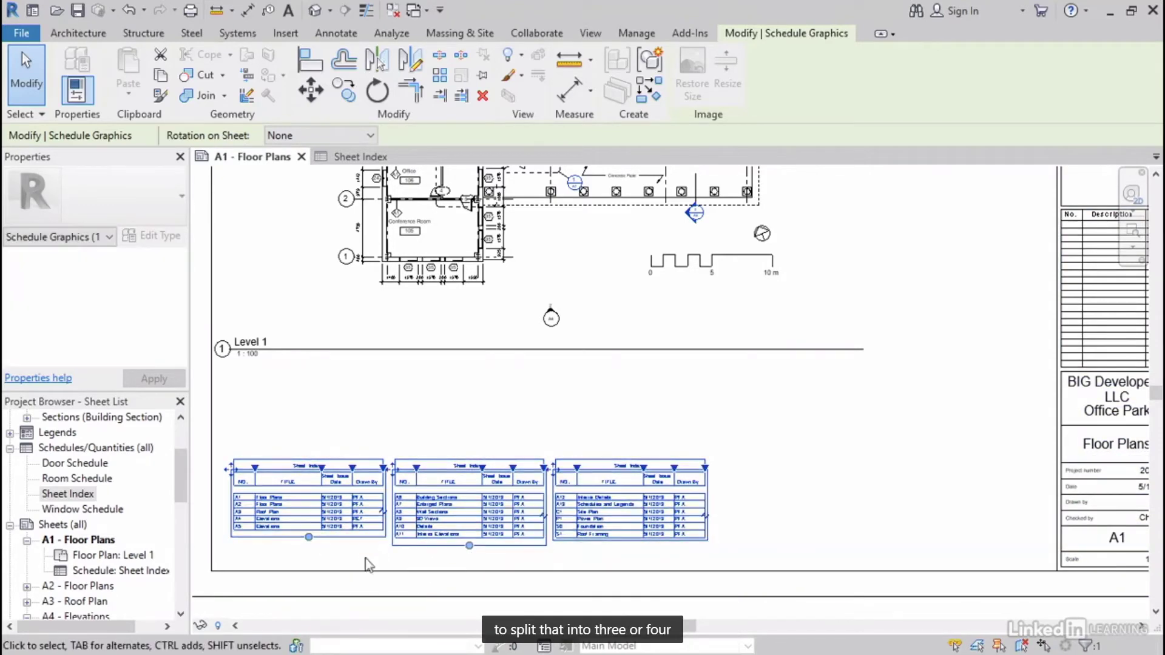
Step: Shift the segmented sheet index slightly lower on sheet A1 - Floor Plans and deselect it
{"action": "left_click", "coordinate": [486, 411]}
{"action": "left_click_drag", "start_coordinate": [464, 482], "coordinate": [463, 507]}
{"action": "left_click", "coordinate": [432, 409]}
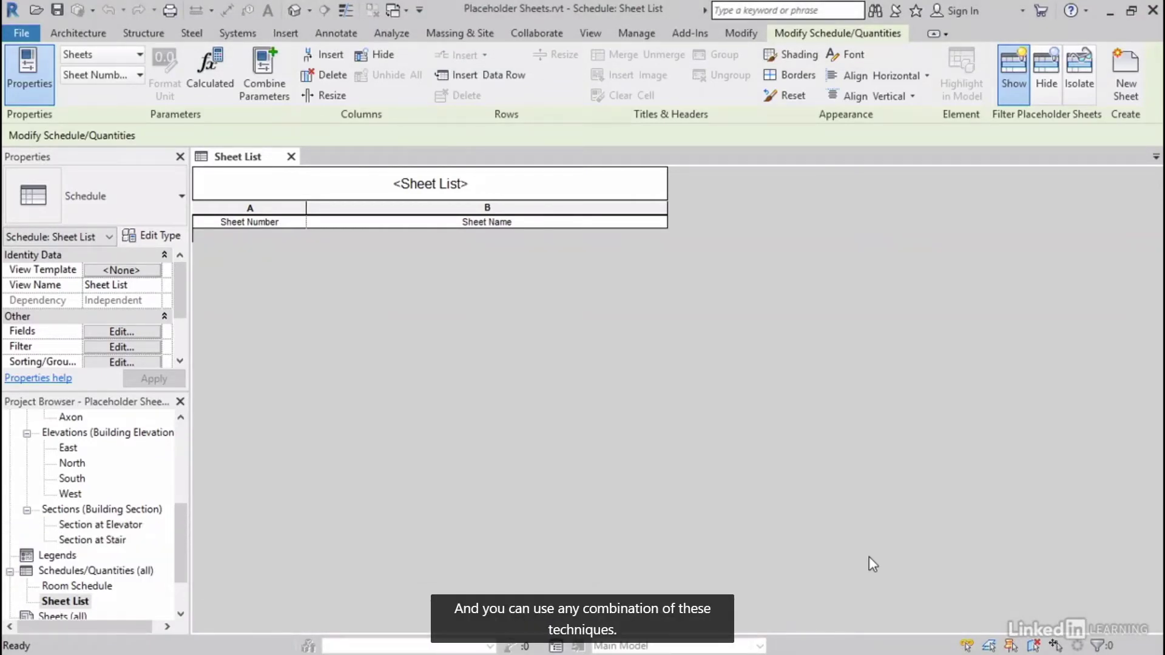
Step: Check the Sheets branch of the Placeholder Sheets project for existing sheets
{"action": "left_click_drag", "start_coordinate": [180, 559], "coordinate": [182, 582]}
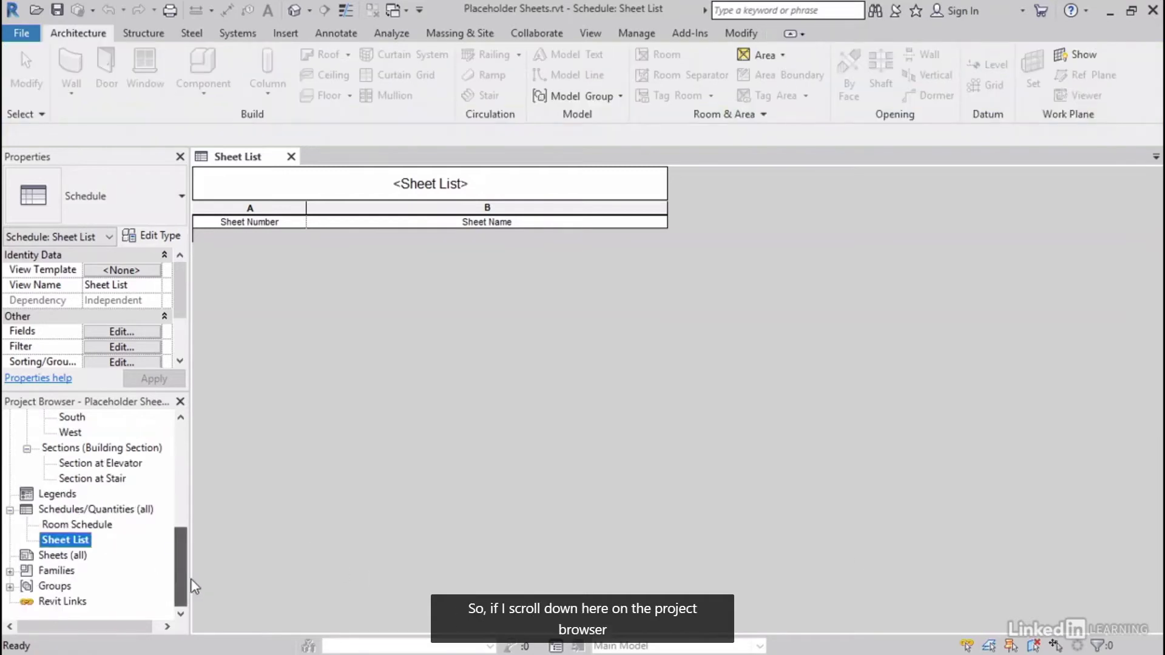
{"action": "left_click", "coordinate": [42, 556]}
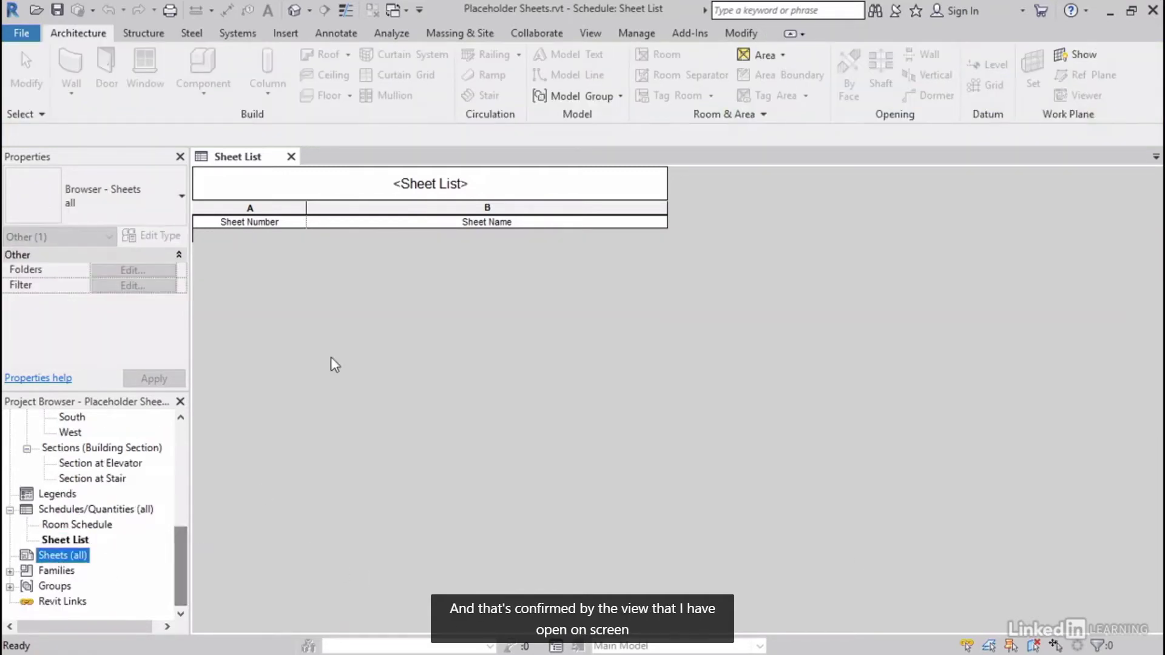
{"action": "left_click_drag", "start_coordinate": [182, 560], "coordinate": [196, 446]}
Step: Insert a data row in the Sheet List schedule and name placeholder sheet A101 Floor Plans
{"action": "left_click", "coordinate": [303, 284]}
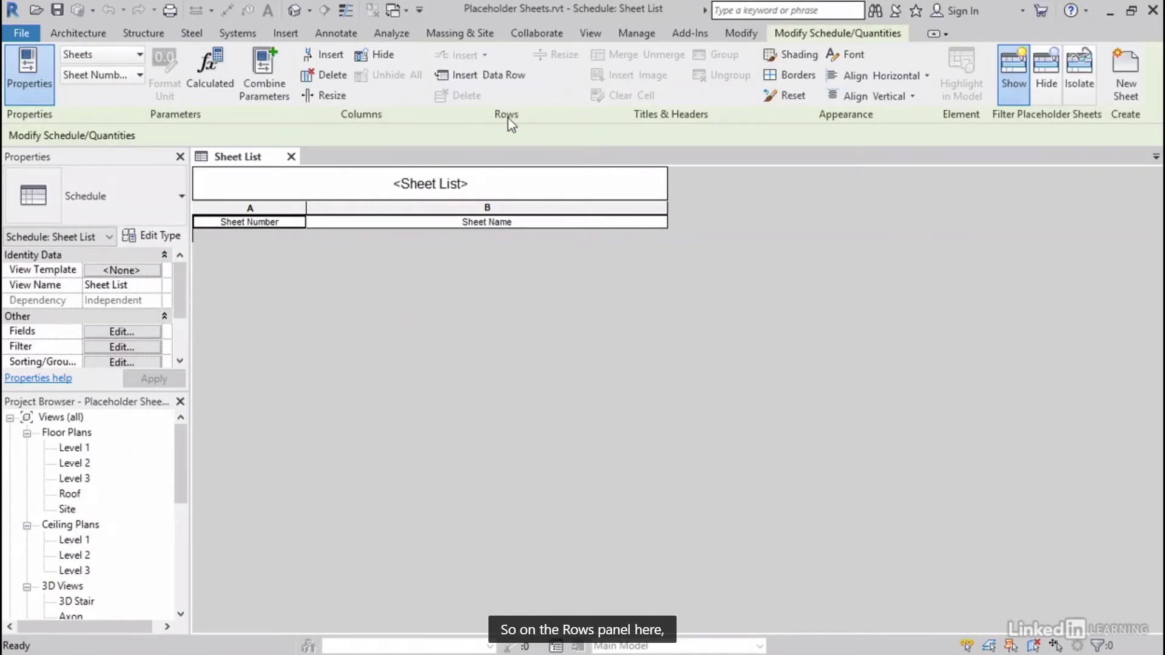
{"action": "left_click", "coordinate": [483, 86]}
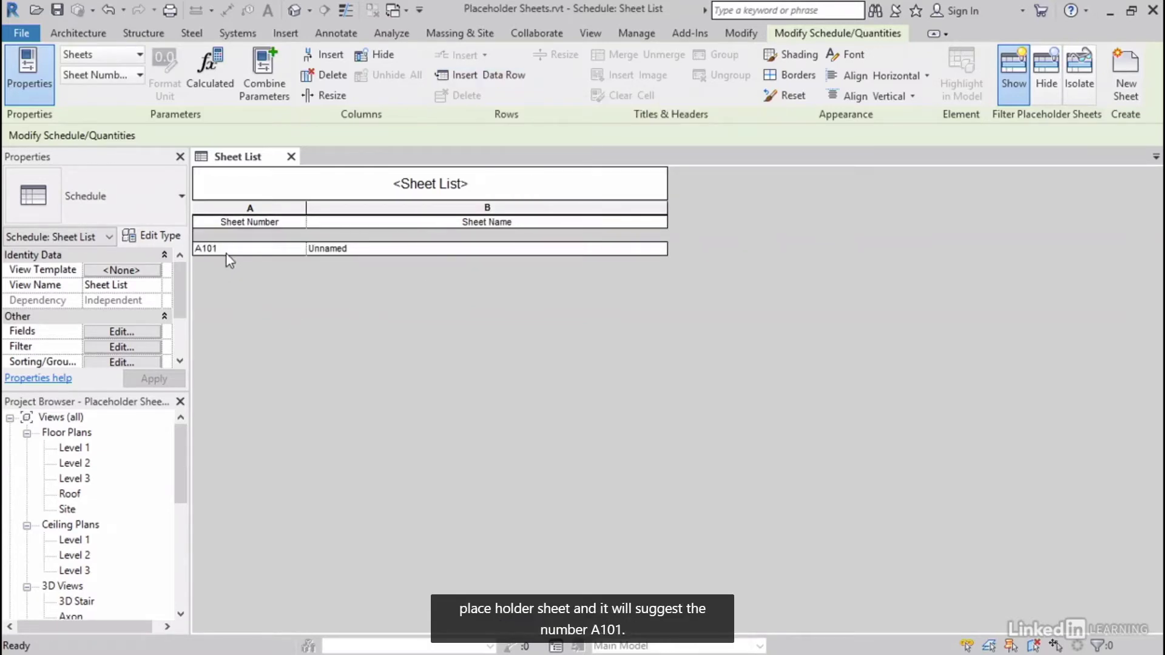
{"action": "left_click", "coordinate": [383, 249]}
{"action": "type", "text": "Floor Plans"}
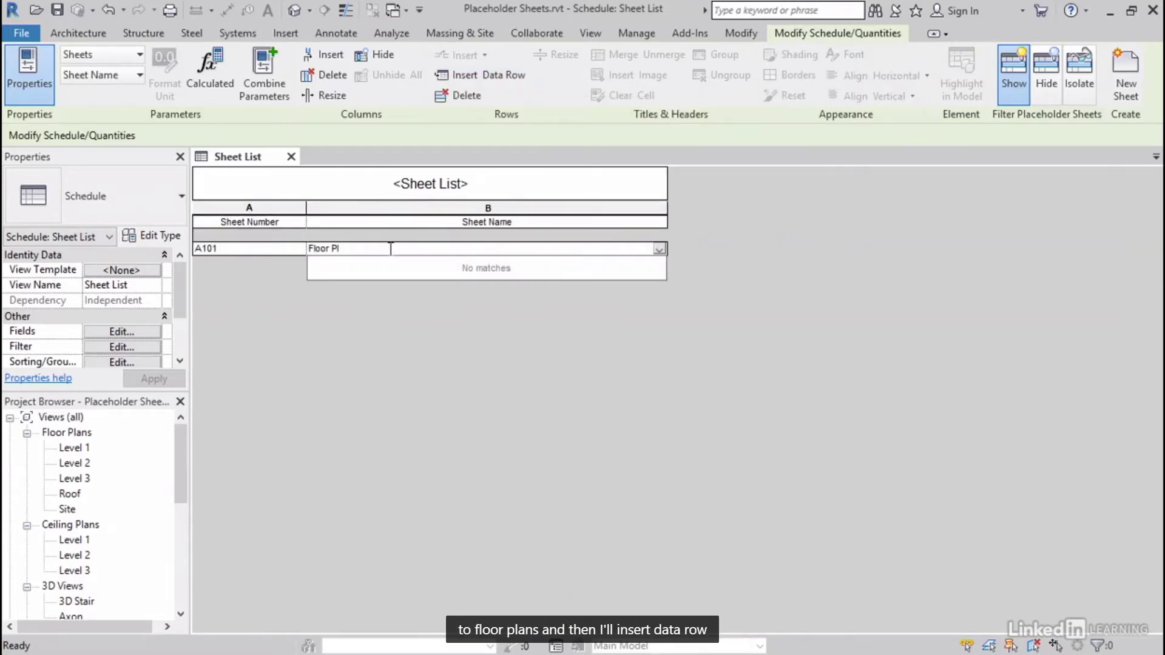
Step: Insert five more placeholder rows in the Sheet List and name sheet A104 Reflected Ceiling Plans
{"action": "left_click", "coordinate": [482, 75]}
{"action": "left_click", "coordinate": [481, 75]}
{"action": "left_click", "coordinate": [482, 74]}
{"action": "left_click", "coordinate": [481, 75]}
{"action": "left_click", "coordinate": [481, 75]}
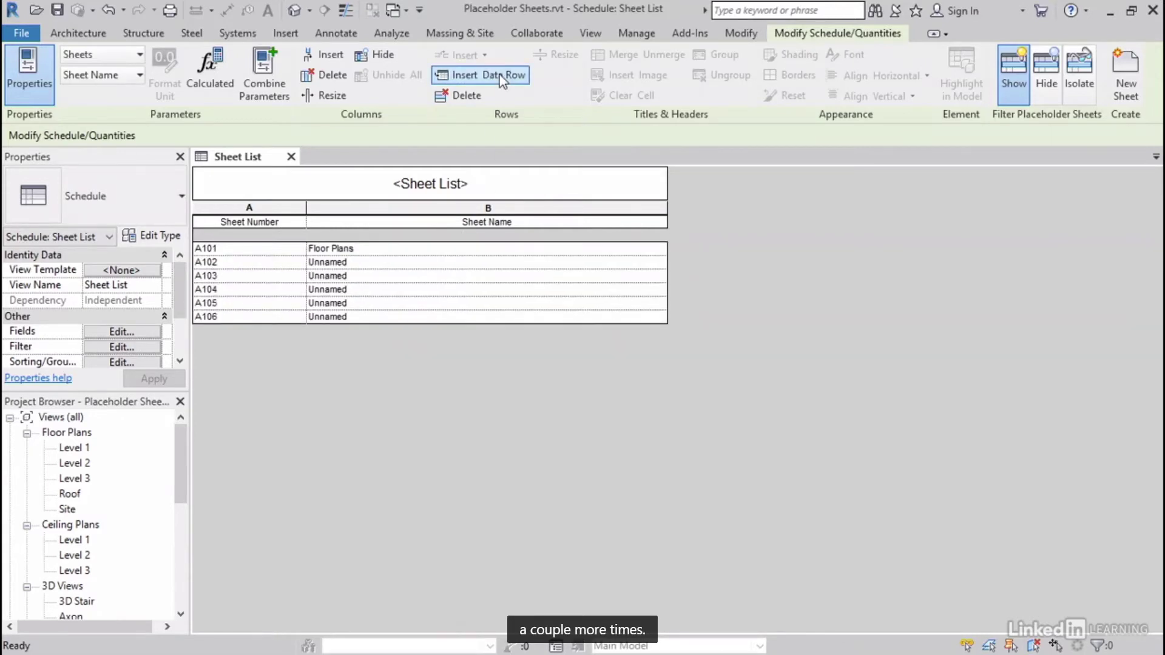
{"action": "left_click", "coordinate": [363, 289]}
{"action": "type", "text": "Reflected"}
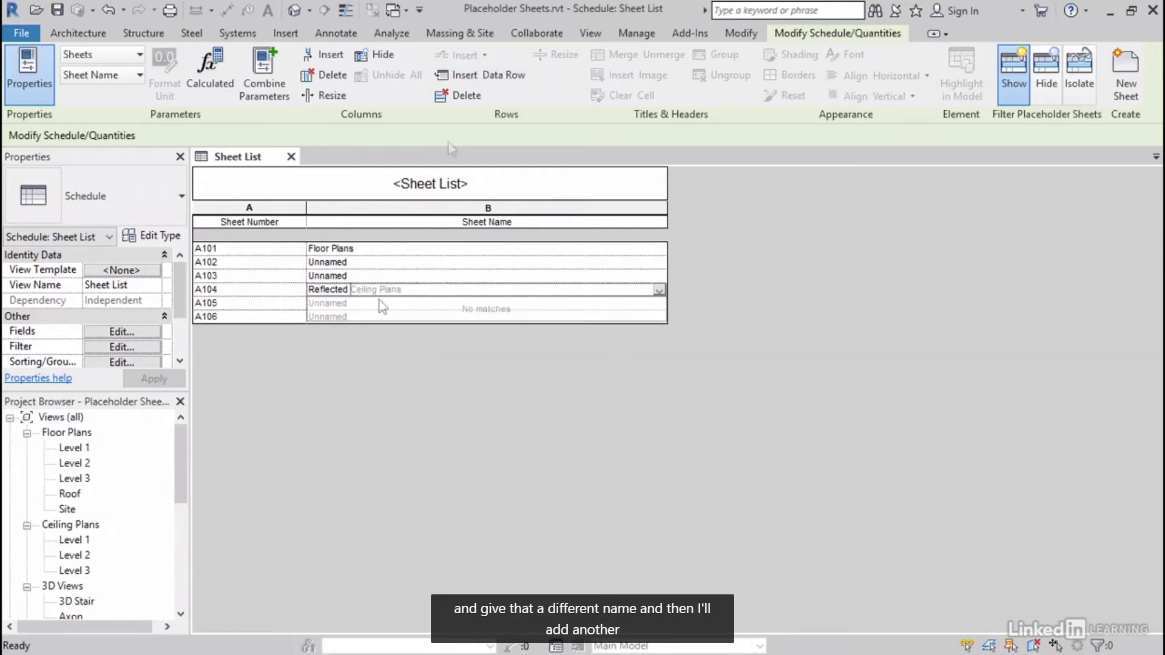
Step: Add another placeholder row with sheet number A201 and the name Building Elevations
{"action": "left_click", "coordinate": [482, 75]}
{"action": "left_click", "coordinate": [246, 329]}
{"action": "type", "text": "A201"}
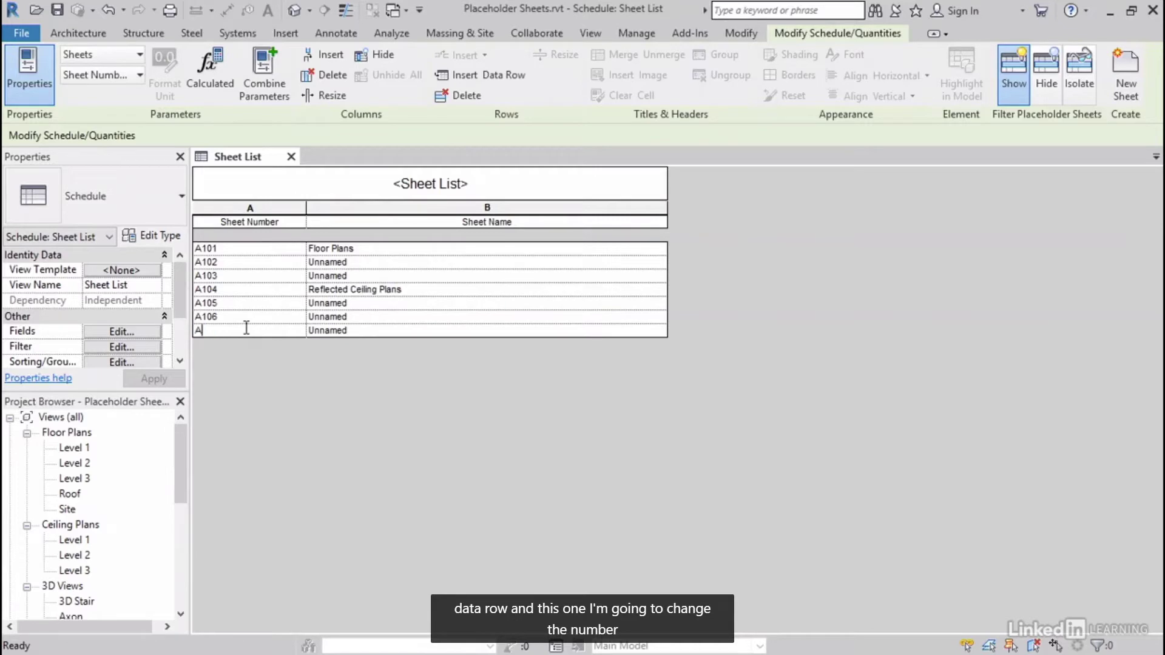
{"action": "left_click", "coordinate": [363, 332]}
{"action": "type", "text": "Building Elevations"}
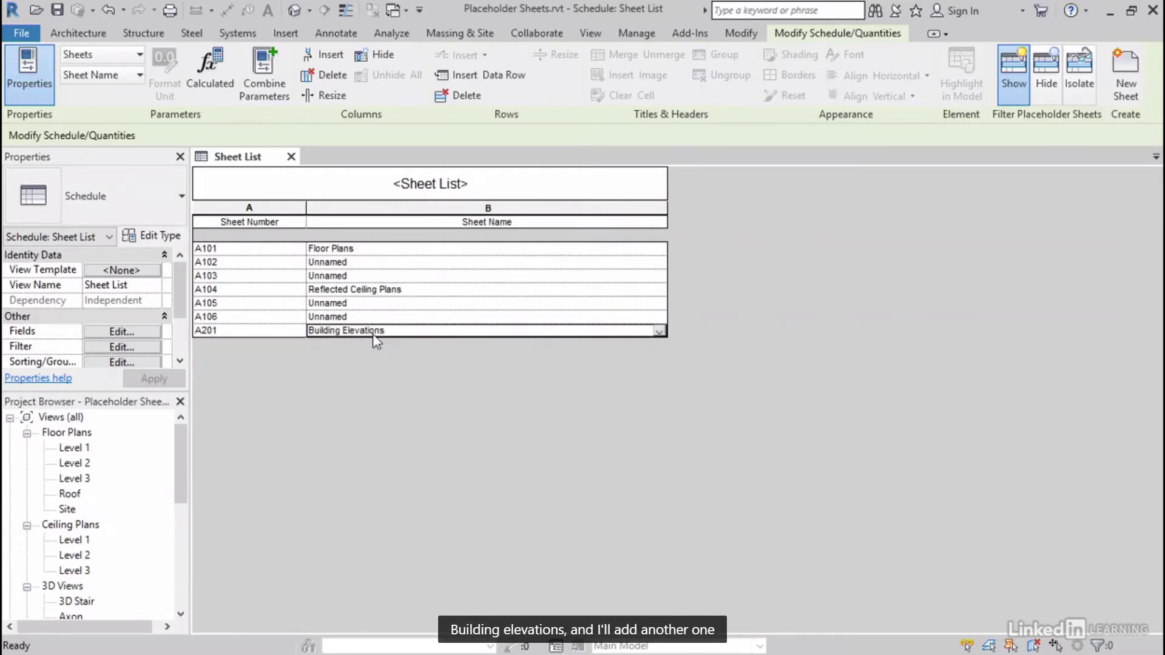
Step: Insert two more placeholder rows and set the last one to number A301, Building Sections
{"action": "left_click", "coordinate": [481, 75]}
{"action": "left_click", "coordinate": [481, 74]}
{"action": "left_click", "coordinate": [242, 357]}
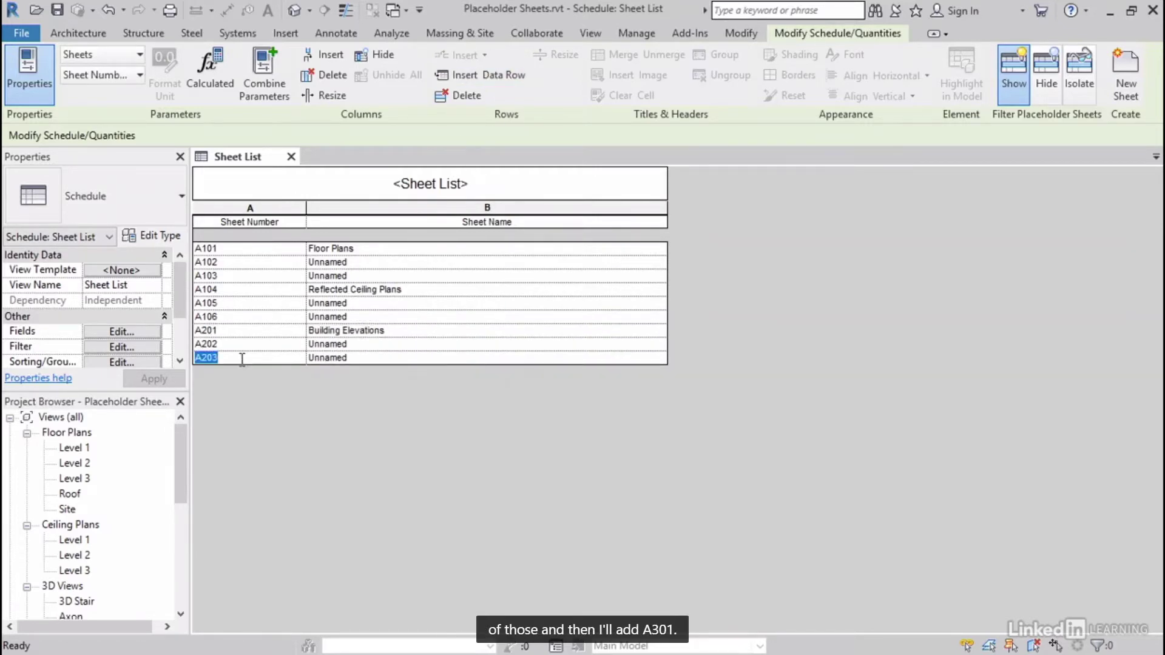
{"action": "type", "text": "A301"}
{"action": "left_click", "coordinate": [373, 358]}
{"action": "type", "text": "Building Sections"}
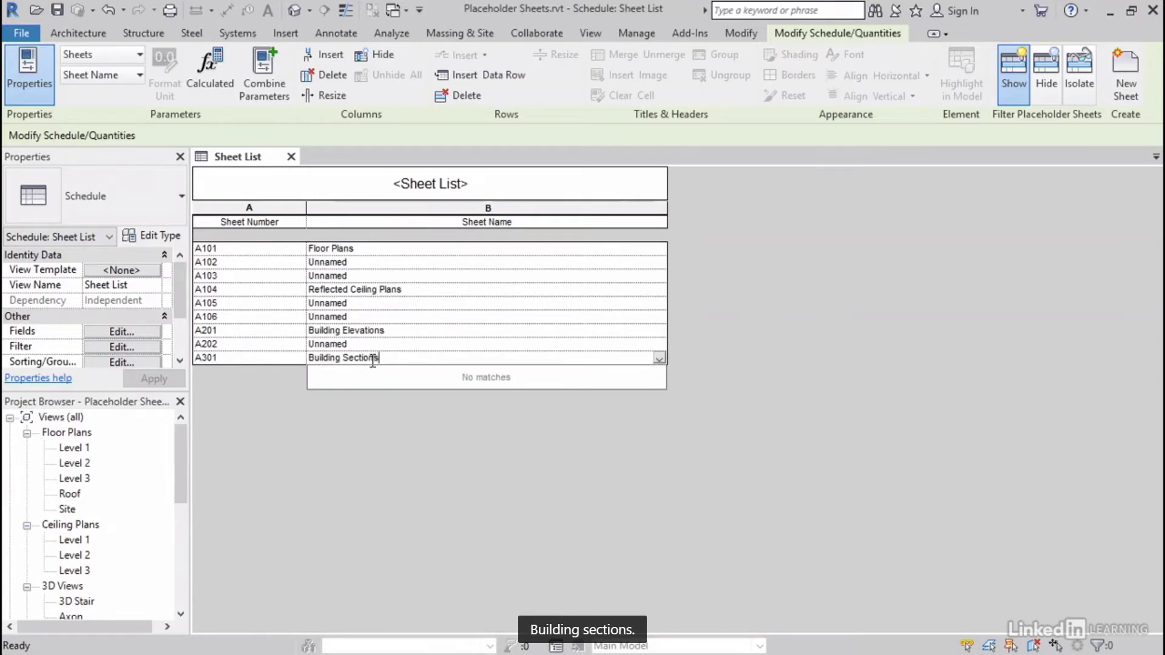
{"action": "key", "text": "Return"}
Step: Add one more placeholder row with sheet number A601 and the name Schedules
{"action": "left_click", "coordinate": [481, 75]}
{"action": "left_click", "coordinate": [243, 372]}
{"action": "type", "text": "A"}
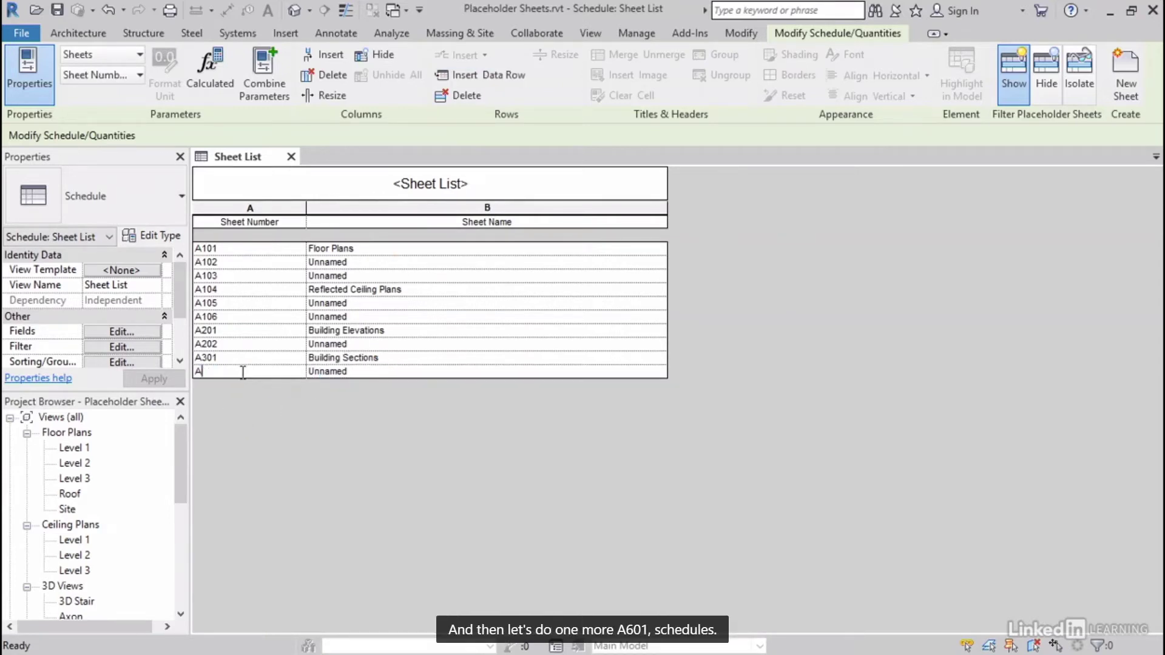
{"action": "type", "text": "601"}
{"action": "key", "text": "Tab"}
{"action": "type", "text": "Schedules"}
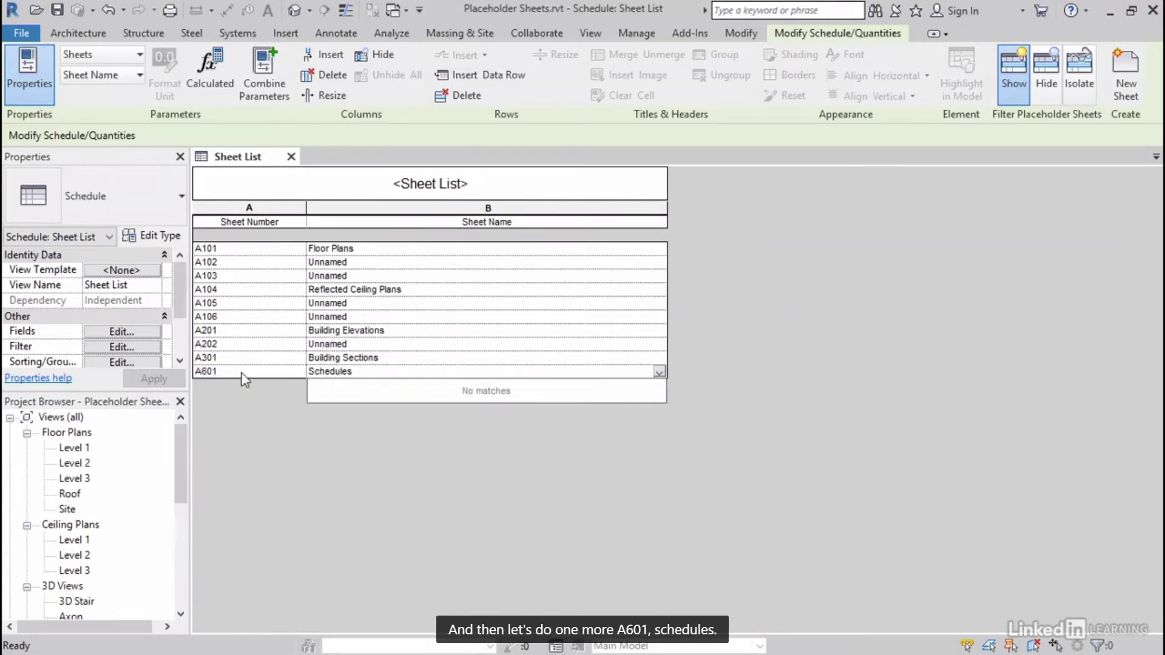
Step: Assign the existing name Floor Plans to the unnamed sheets A102 and A103
{"action": "left_click", "coordinate": [340, 262]}
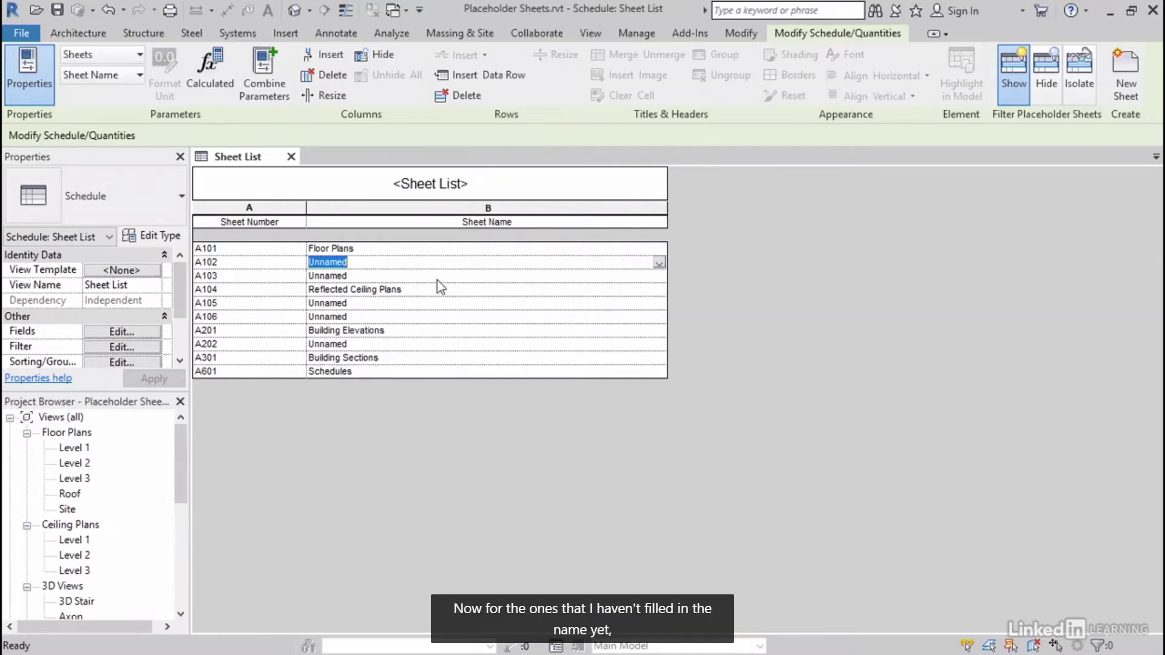
{"action": "left_click", "coordinate": [659, 263]}
{"action": "left_click", "coordinate": [350, 301]}
{"action": "left_click", "coordinate": [377, 276]}
{"action": "left_click", "coordinate": [660, 276]}
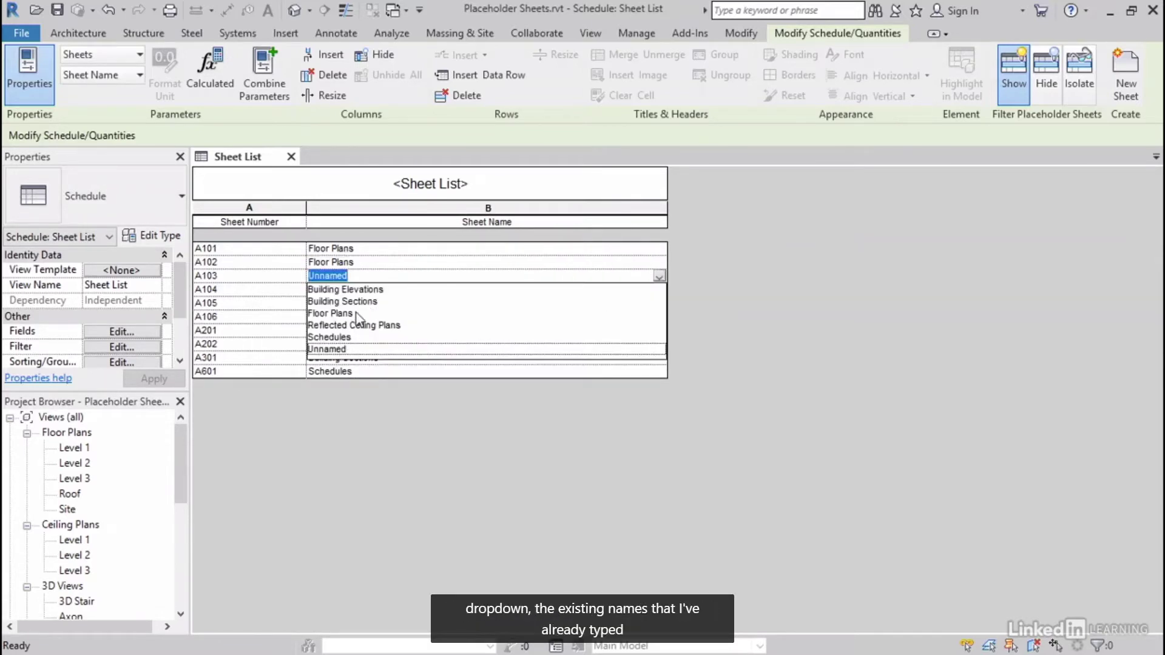
{"action": "left_click", "coordinate": [355, 314]}
Step: Assign the existing name Reflected Ceiling Plans to the unnamed sheets A105 and A106
{"action": "left_click", "coordinate": [379, 303]}
{"action": "left_click", "coordinate": [660, 303]}
{"action": "left_click", "coordinate": [392, 354]}
{"action": "left_click", "coordinate": [425, 317]}
{"action": "left_click", "coordinate": [660, 317]}
{"action": "left_click", "coordinate": [388, 368]}
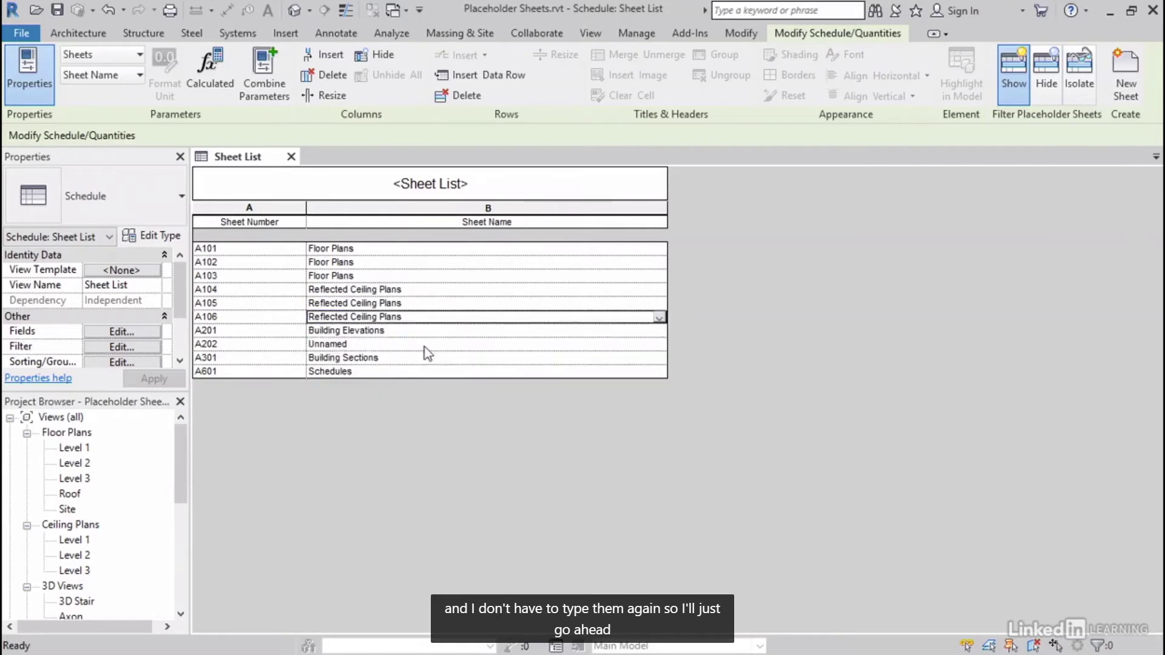
Step: Assign the existing name Building Elevations to the unnamed sheet A202
{"action": "left_click", "coordinate": [467, 344]}
{"action": "left_click", "coordinate": [660, 344]}
{"action": "left_click", "coordinate": [424, 353]}
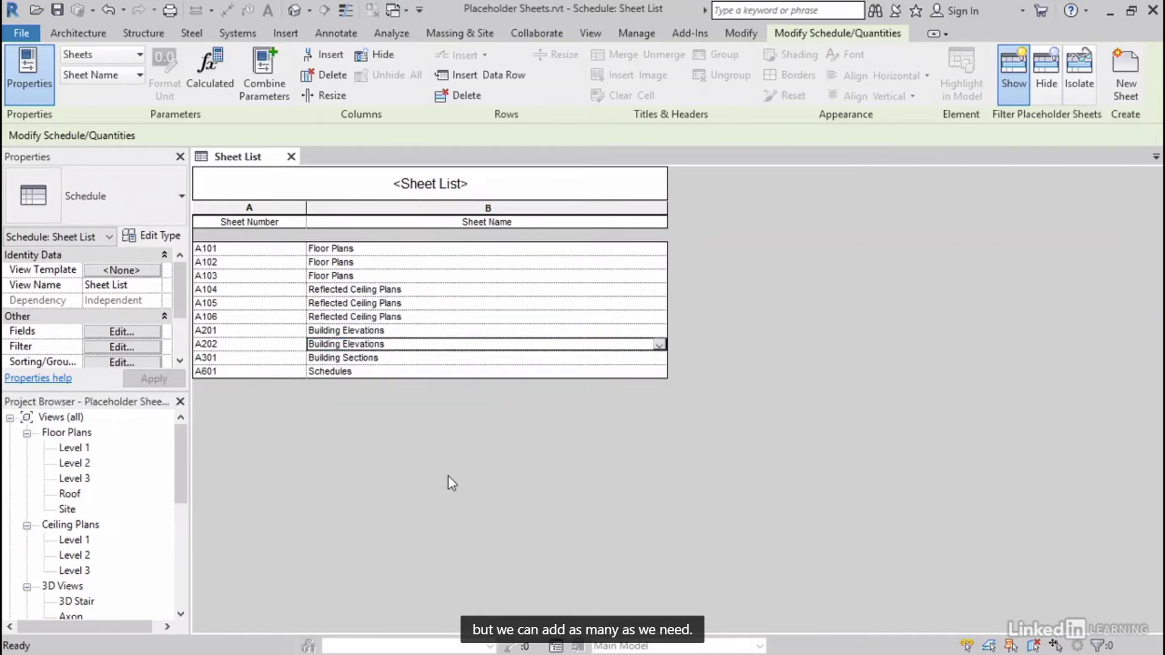
Step: Review which additional fields are available for the Sheet List schedule and close its properties without adding any
{"action": "left_click", "coordinate": [115, 333]}
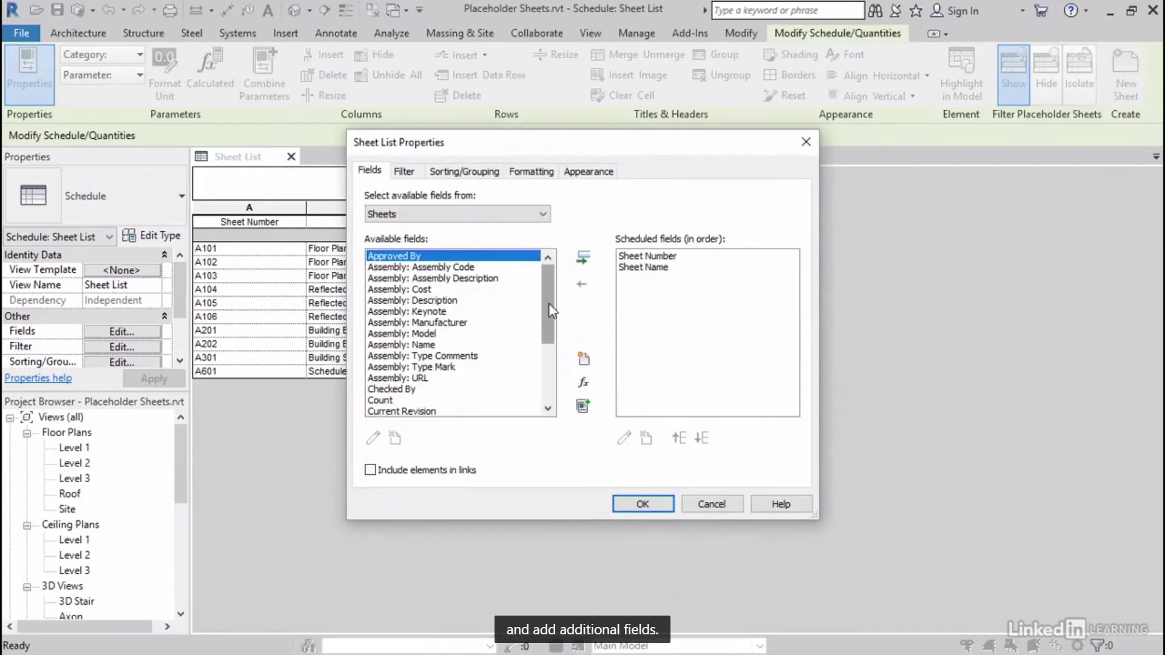
{"action": "left_click_drag", "start_coordinate": [549, 311], "coordinate": [545, 376]}
{"action": "left_click", "coordinate": [394, 280]}
{"action": "left_click", "coordinate": [392, 379]}
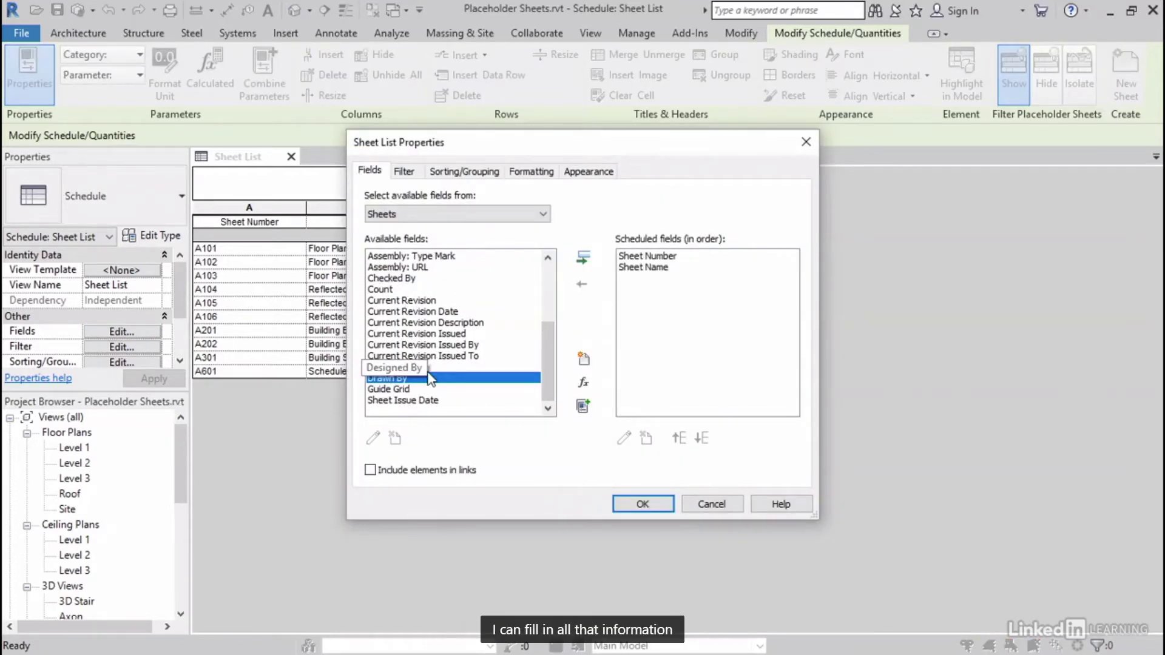
{"action": "left_click", "coordinate": [642, 505]}
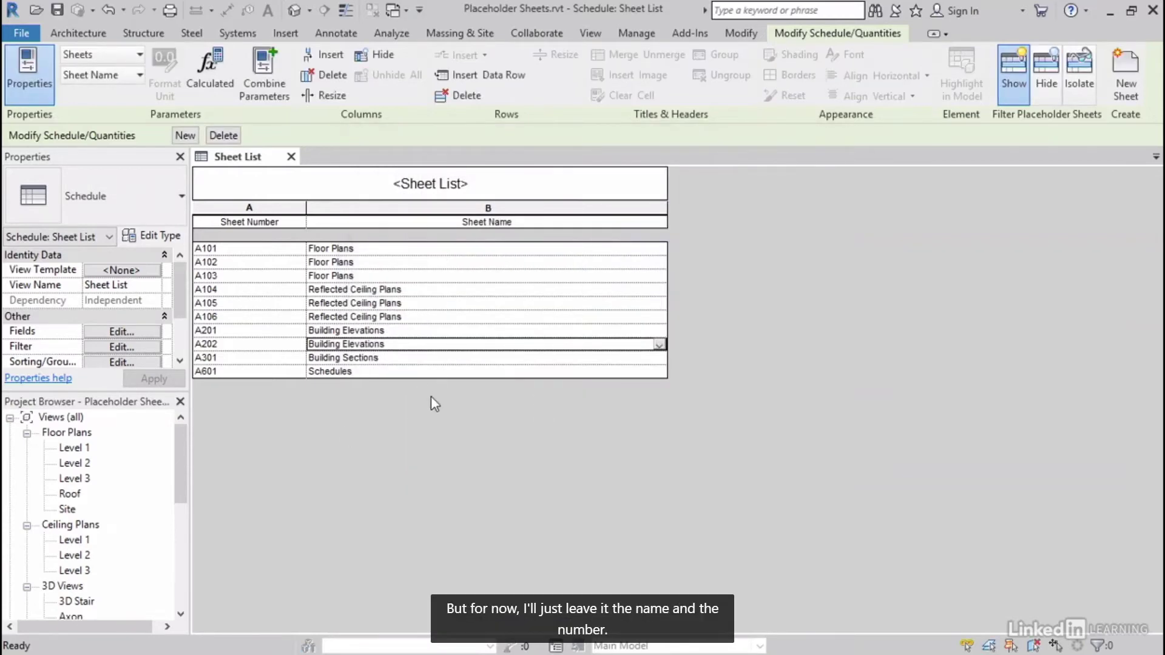
Step: Create sheets from all placeholders, A101 through A601, using the E1 30 x 42 Horizontal titleblock
{"action": "left_click_drag", "start_coordinate": [182, 469], "coordinate": [183, 573]}
{"action": "left_click", "coordinate": [707, 403]}
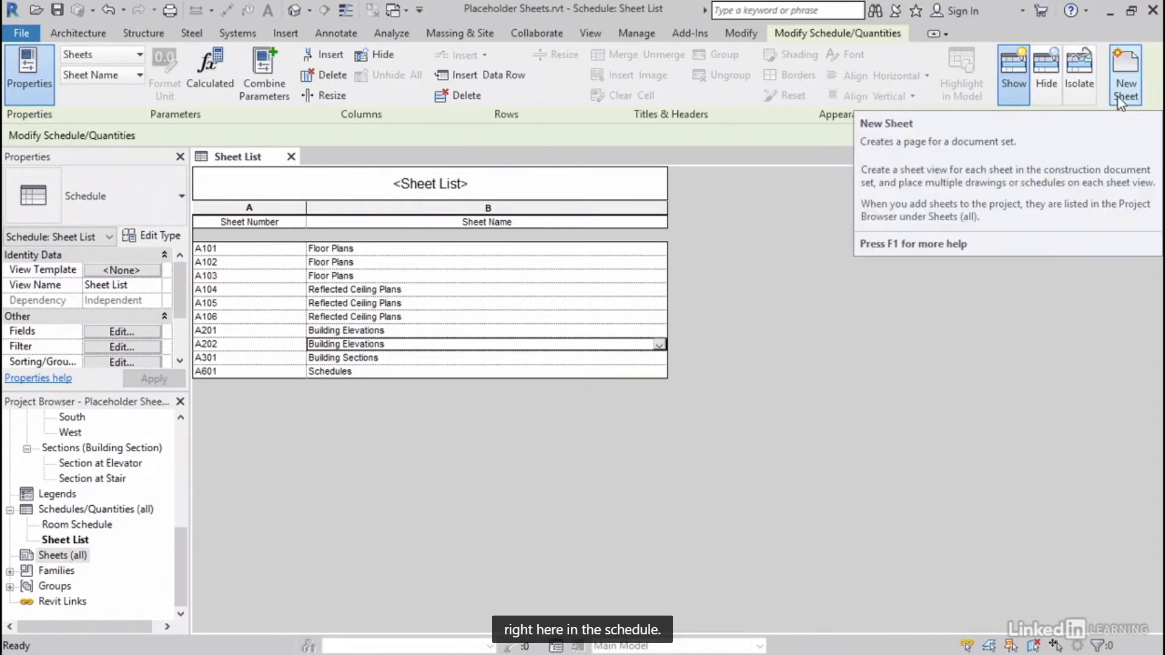
{"action": "left_click", "coordinate": [1133, 60]}
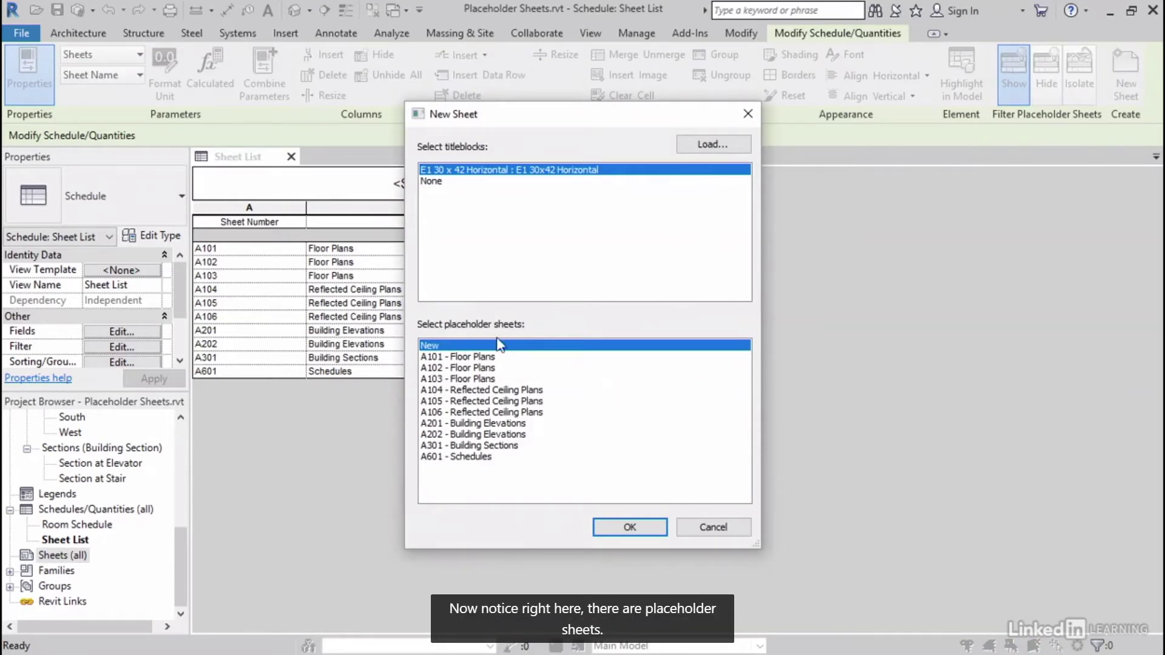
{"action": "left_click", "coordinate": [471, 357]}
{"action": "left_click", "coordinate": [467, 423]}
{"action": "left_click", "coordinate": [467, 358], "text": "ctrl"}
{"action": "left_click", "coordinate": [468, 389], "text": "ctrl"}
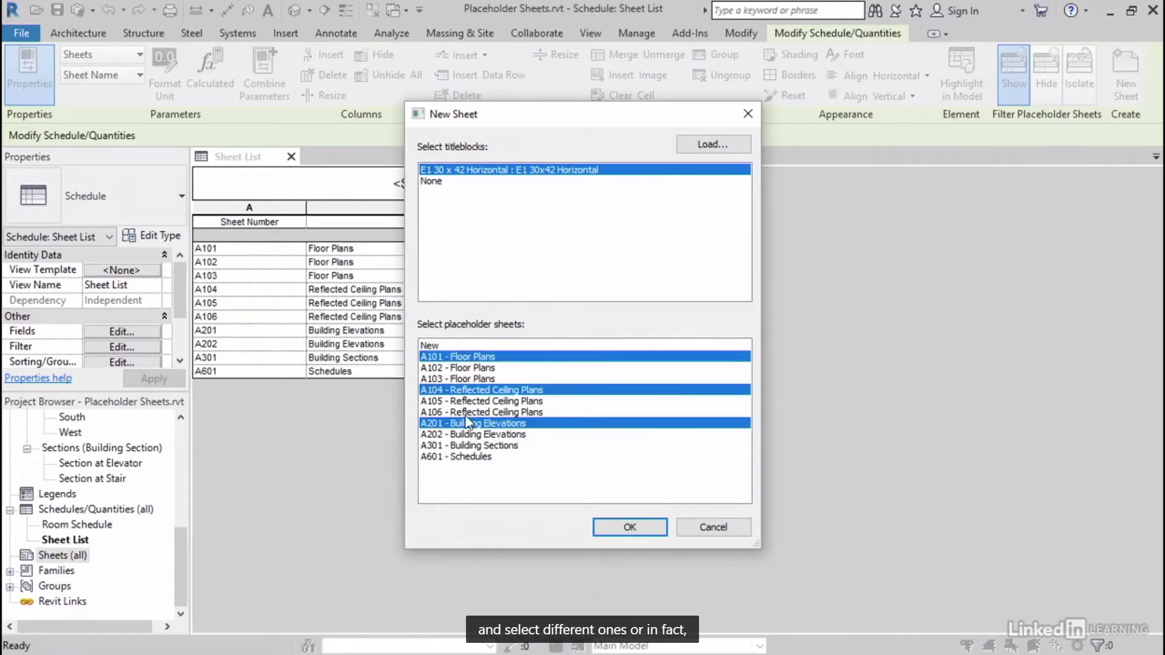
{"action": "left_click_drag", "start_coordinate": [467, 357], "coordinate": [489, 461]}
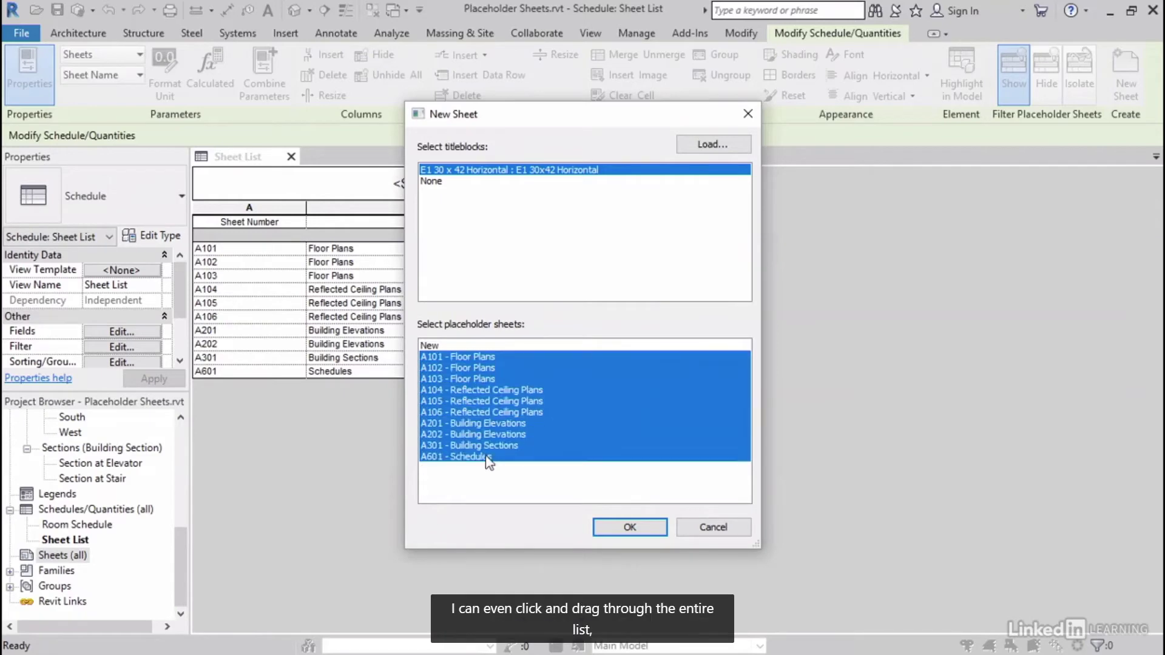
{"action": "left_click", "coordinate": [631, 529]}
Step: Expand the sheet list in the project and place the Level 1 floor plan on sheet A101 - Floor Plans
{"action": "left_click", "coordinate": [9, 557]}
{"action": "left_click_drag", "start_coordinate": [182, 553], "coordinate": [182, 453]}
{"action": "left_click", "coordinate": [74, 447]}
{"action": "left_click_drag", "start_coordinate": [668, 383], "coordinate": [676, 411]}
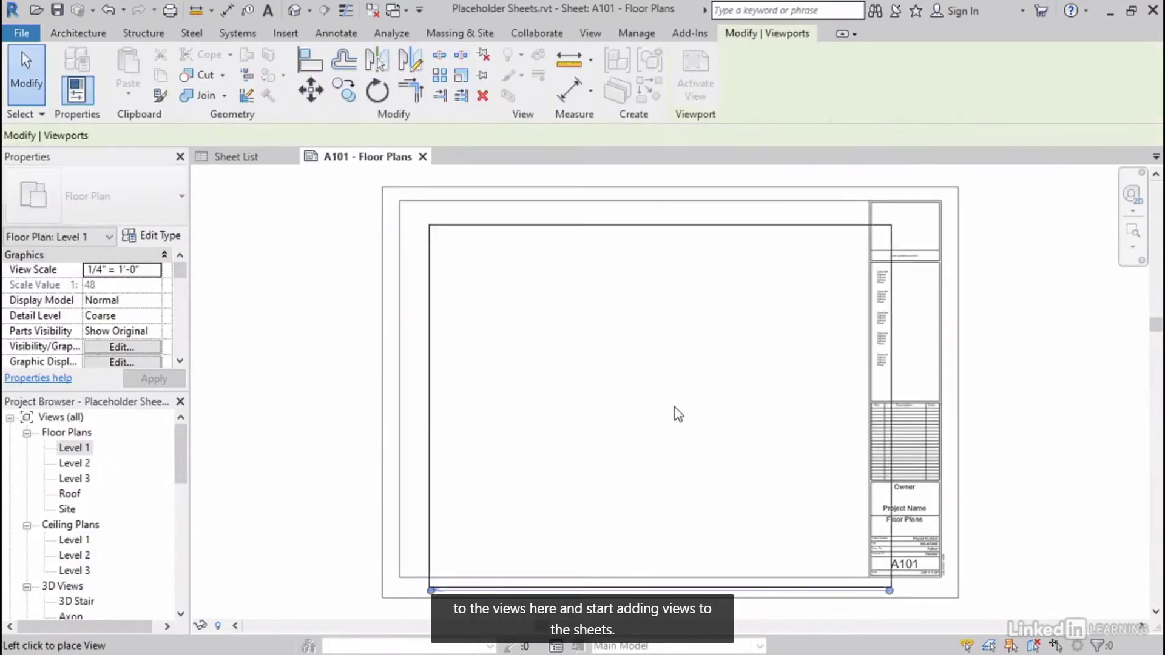
{"action": "left_click", "coordinate": [634, 395]}
Step: Open sheet A102 - Floor Plans and place the Level 2 floor plan on it
{"action": "scroll", "coordinate": [122, 485], "scroll_direction": "down", "scroll_amount": 10}
{"action": "double_click", "coordinate": [83, 432]}
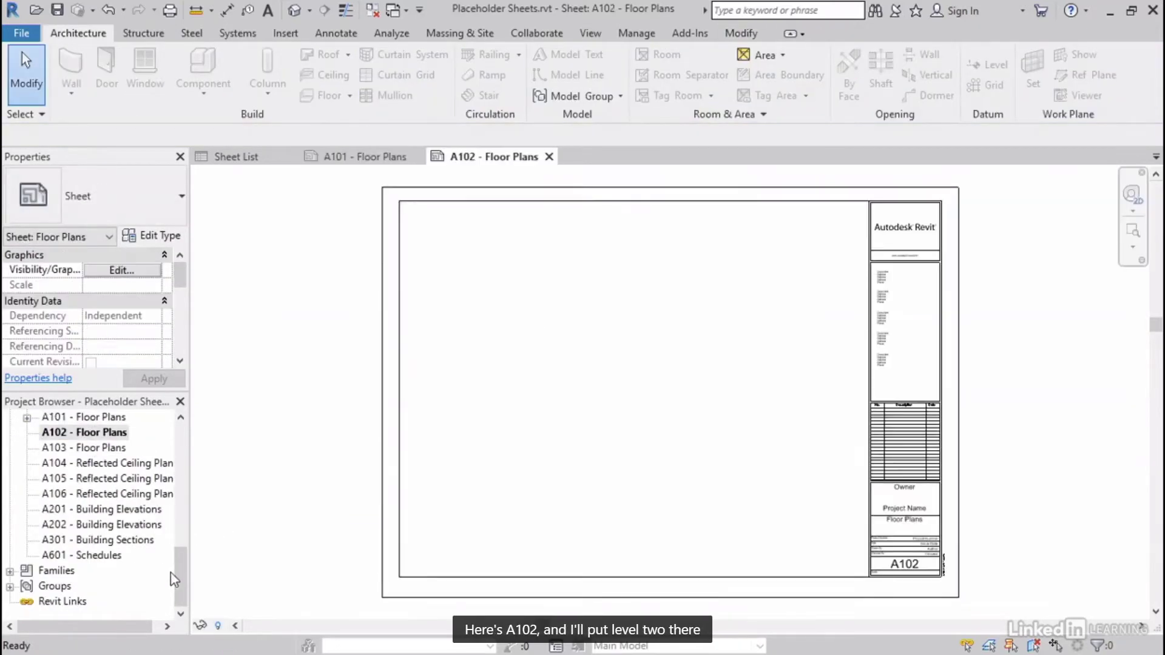
{"action": "scroll", "coordinate": [170, 546], "scroll_direction": "up", "scroll_amount": 10}
{"action": "left_click_drag", "start_coordinate": [75, 463], "coordinate": [657, 471]}
{"action": "left_click", "coordinate": [664, 398]}
{"action": "left_click", "coordinate": [299, 483]}
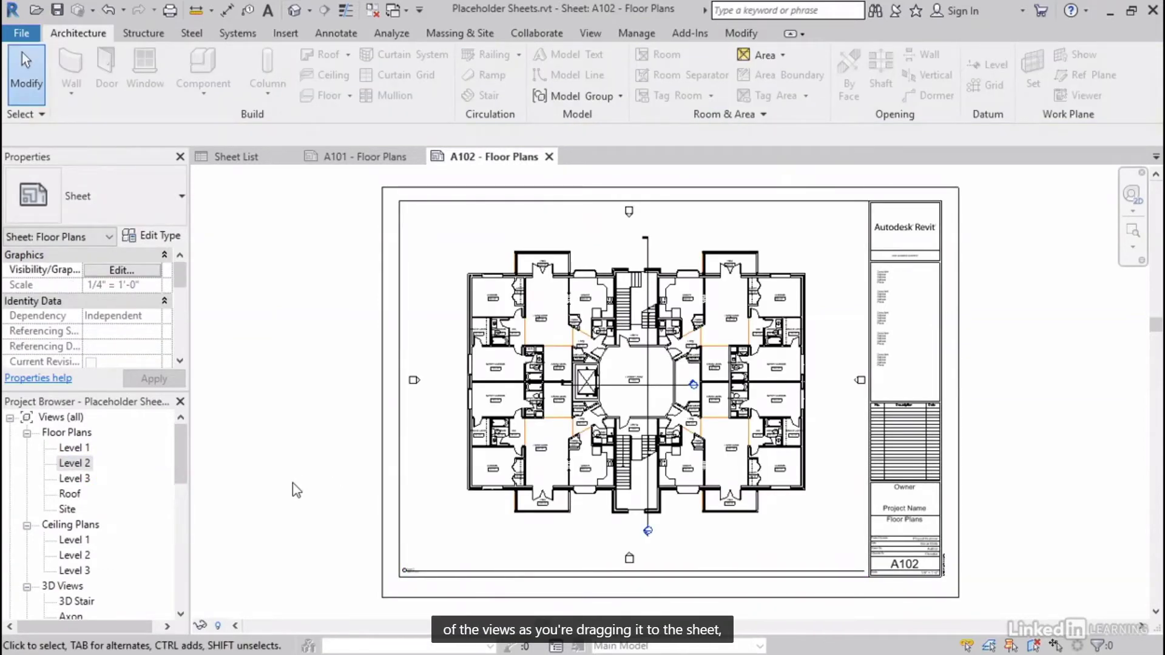
Step: Activate the Level 2 view on sheet A102, hide the Room Separation line category, and deactivate the view
{"action": "right_click", "coordinate": [438, 427]}
{"action": "left_click", "coordinate": [533, 307]}
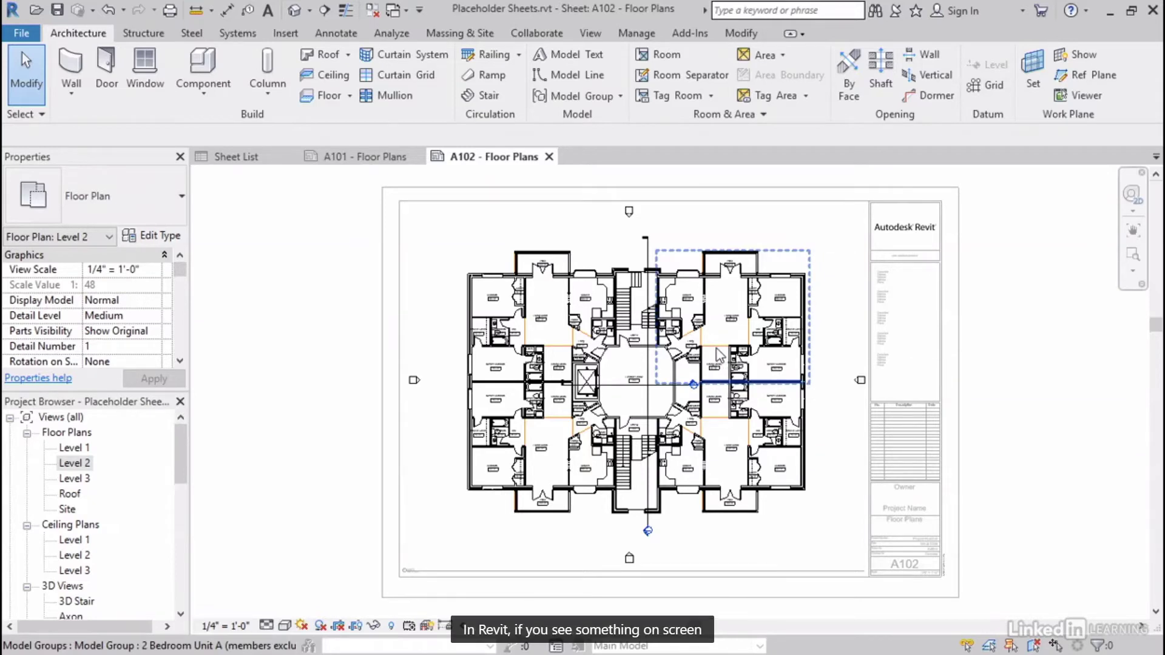
{"action": "key", "text": "Tab"}
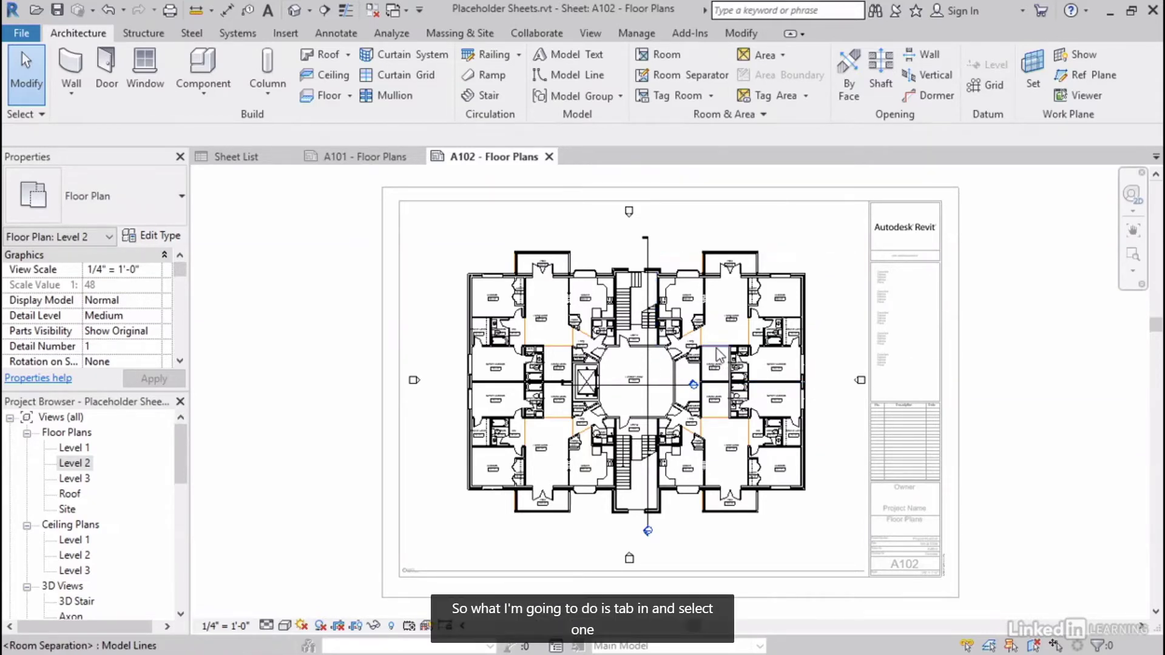
{"action": "left_click", "coordinate": [719, 355]}
{"action": "left_click", "coordinate": [511, 57]}
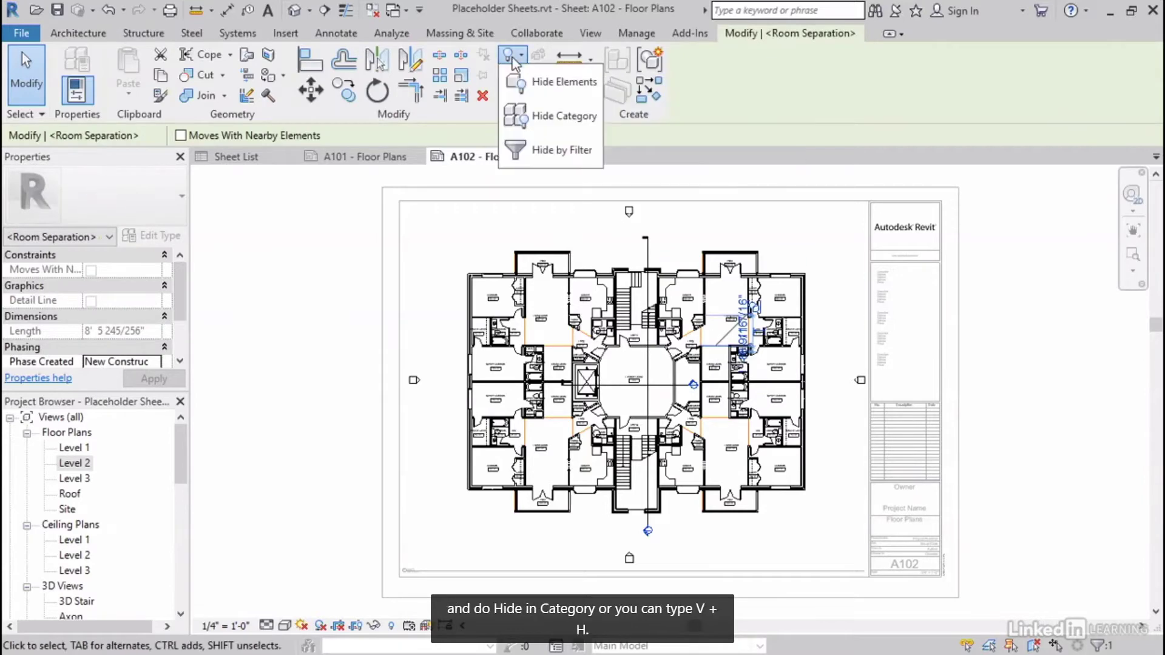
{"action": "left_click", "coordinate": [534, 116]}
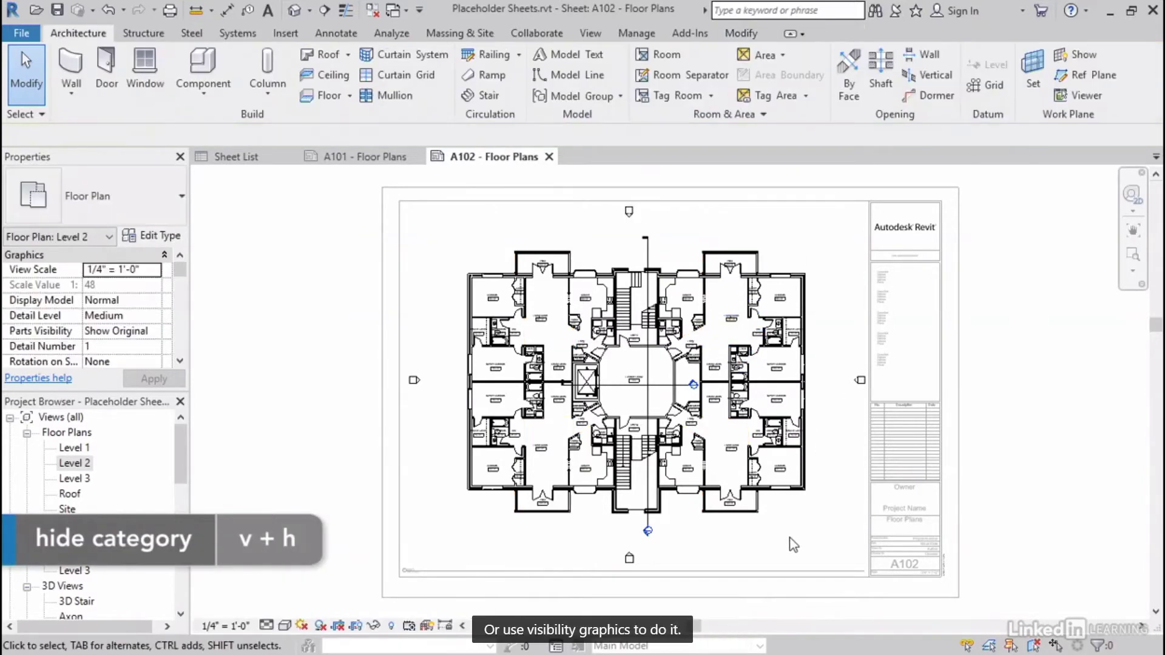
{"action": "right_click", "coordinate": [439, 364]}
{"action": "left_click", "coordinate": [503, 130]}
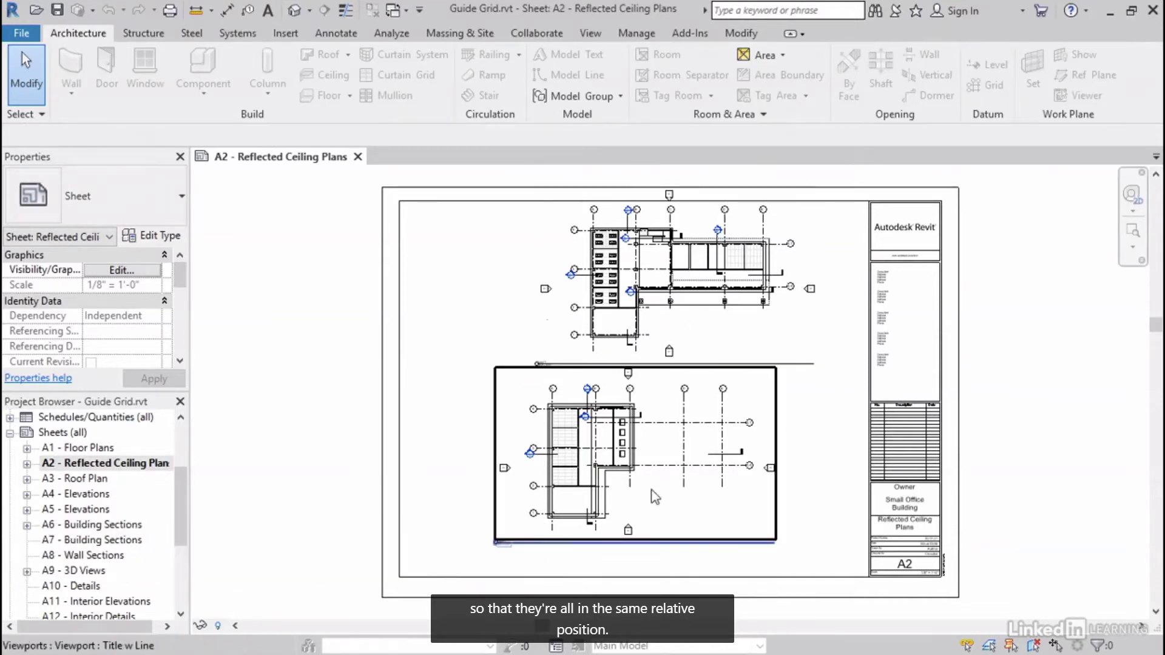
Step: Move the upper ceiling plan viewport on sheet A2 sideways until it aligns vertically with the lower viewport
{"action": "left_click", "coordinate": [692, 291]}
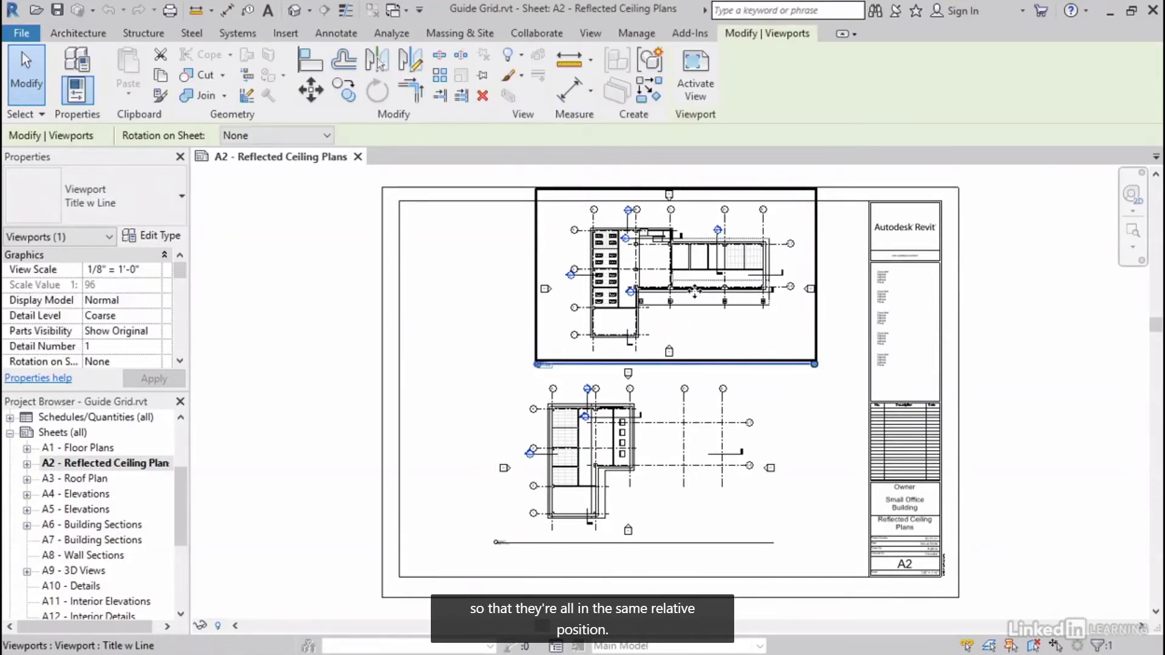
{"action": "left_click_drag", "start_coordinate": [704, 294], "coordinate": [665, 293]}
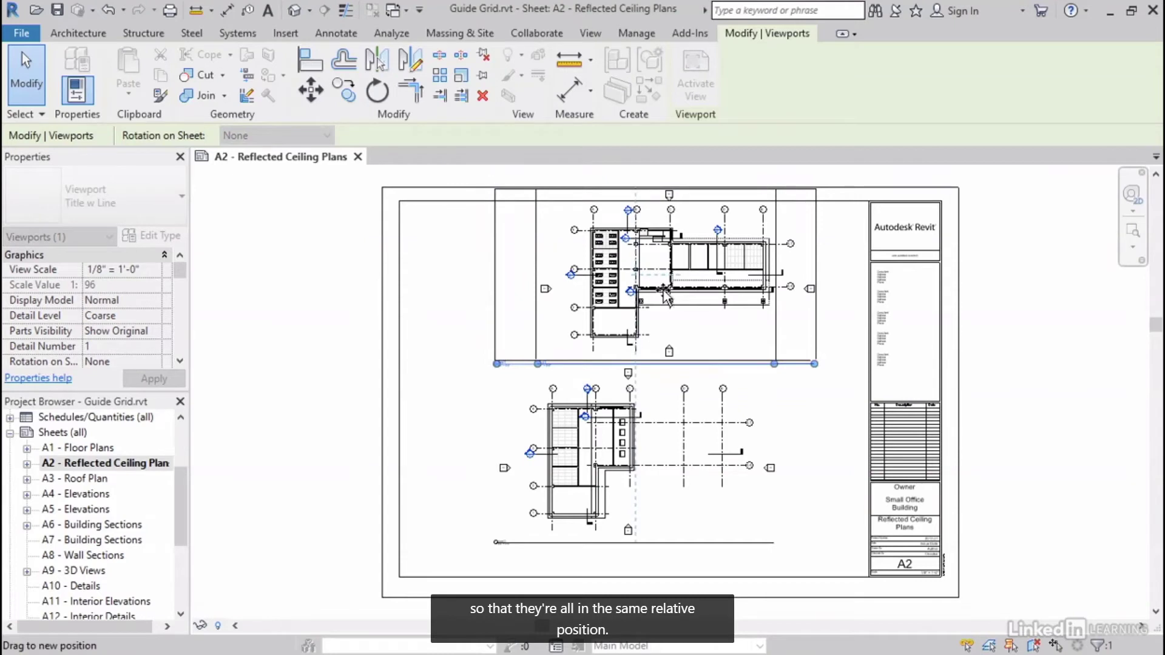
{"action": "left_click_drag", "start_coordinate": [666, 295], "coordinate": [663, 295]}
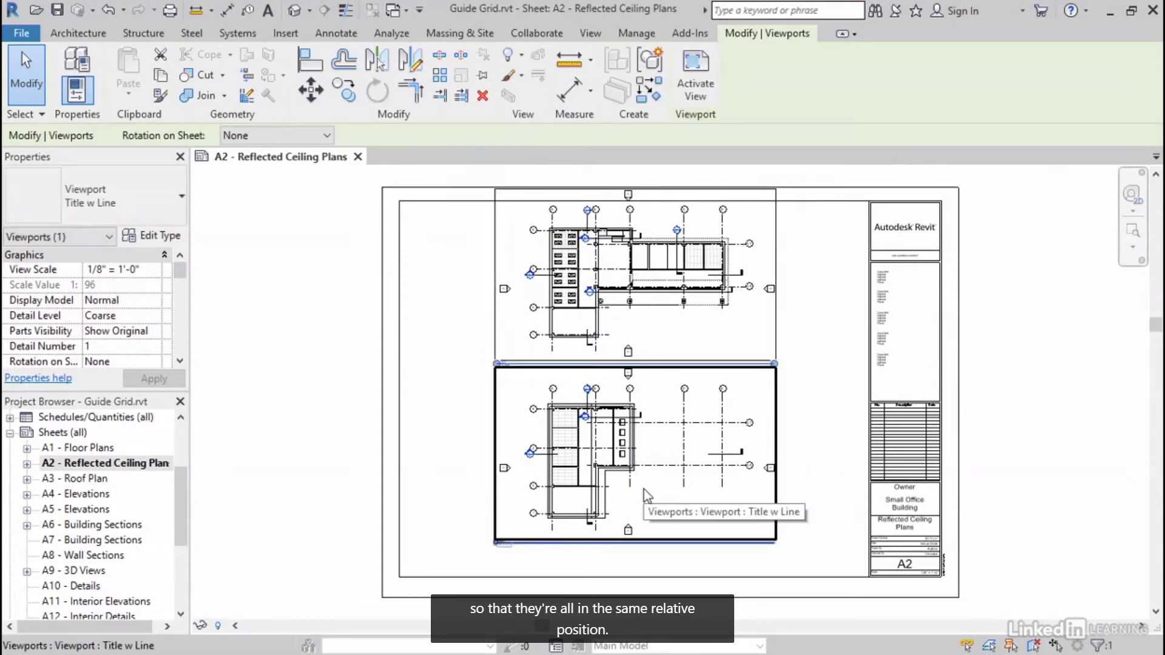
{"action": "left_click", "coordinate": [336, 494]}
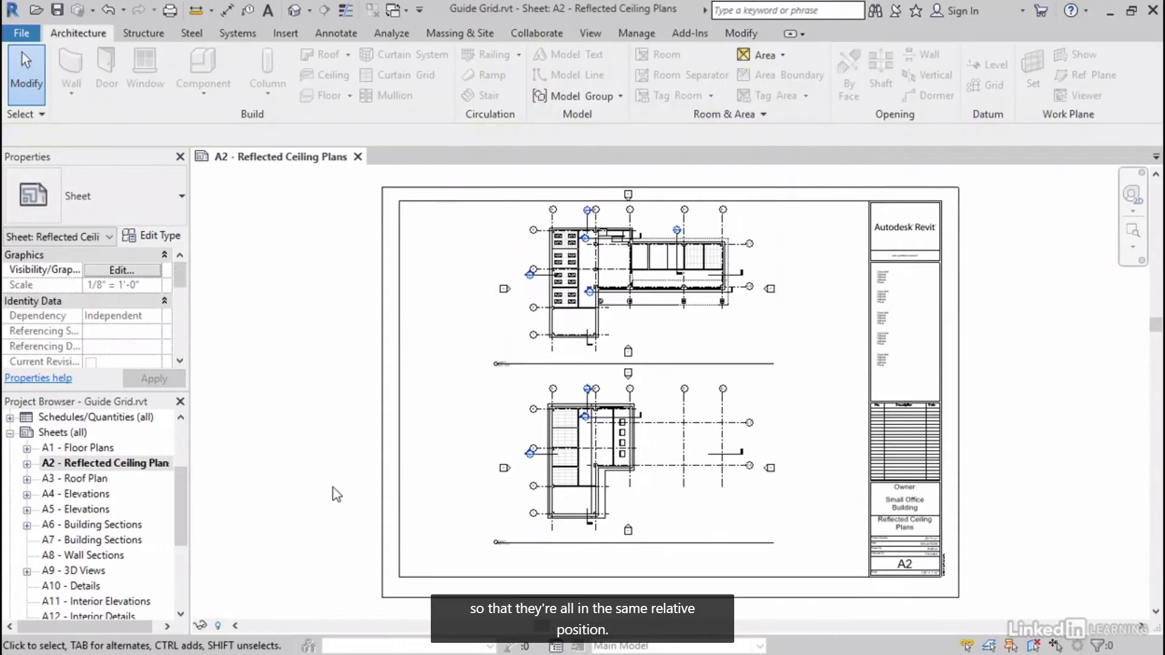
Step: Open sheet A1 - Floor Plans and tile it side by side with sheet A2 - Reflected Ceiling Plans
{"action": "double_click", "coordinate": [71, 451]}
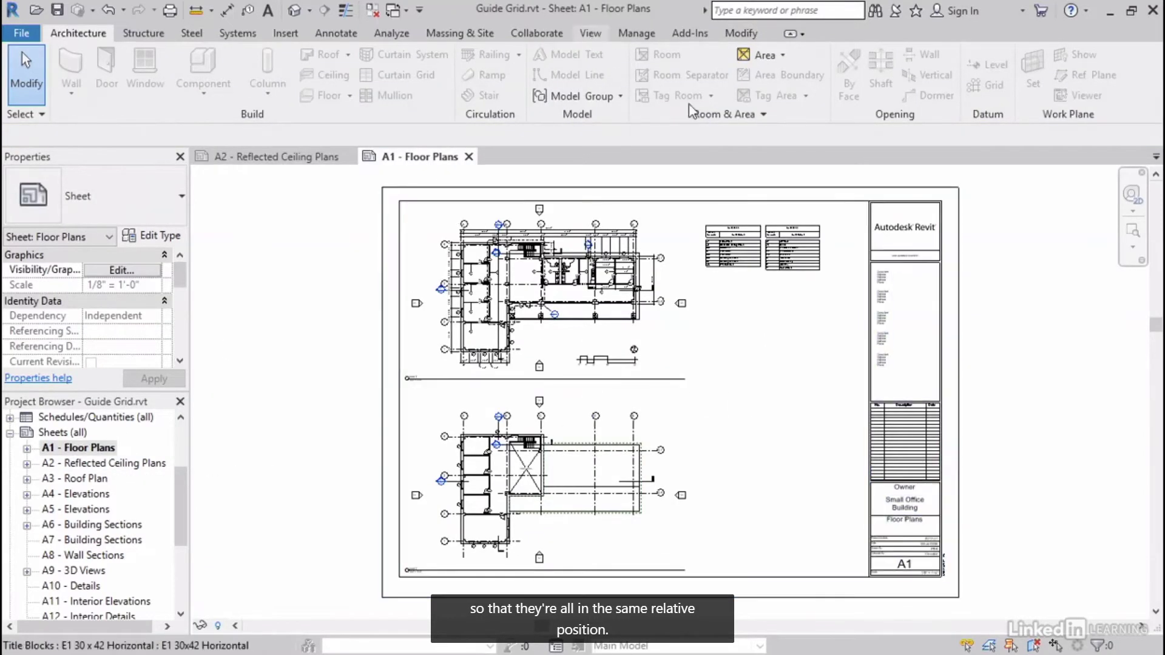
{"action": "left_click", "coordinate": [591, 33]}
{"action": "left_click", "coordinate": [987, 76]}
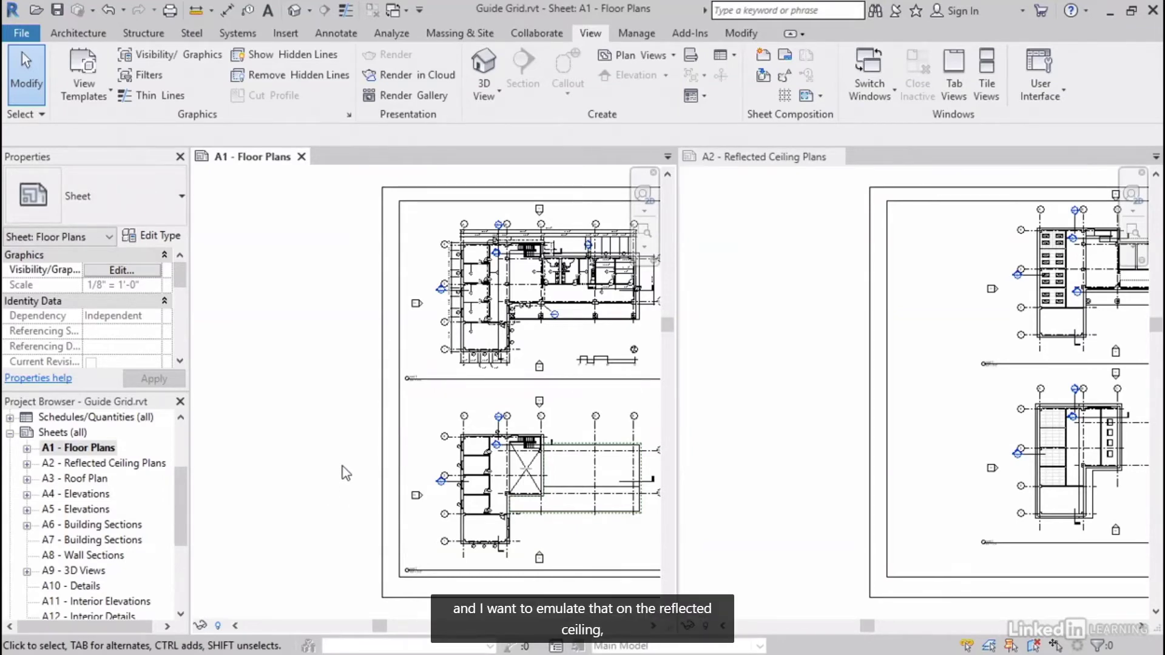
Step: Create a new guide grid named Floor Plans and assign it to sheet A1
{"action": "middle_click_drag", "start_coordinate": [369, 348], "coordinate": [227, 340]}
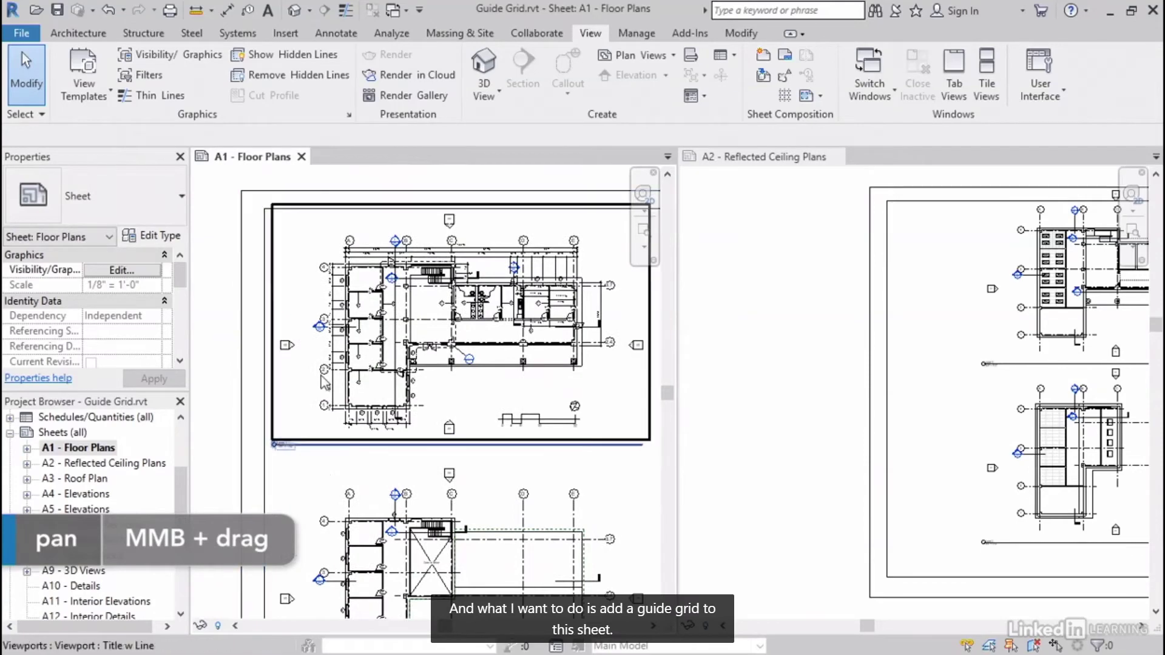
{"action": "left_click", "coordinate": [785, 96]}
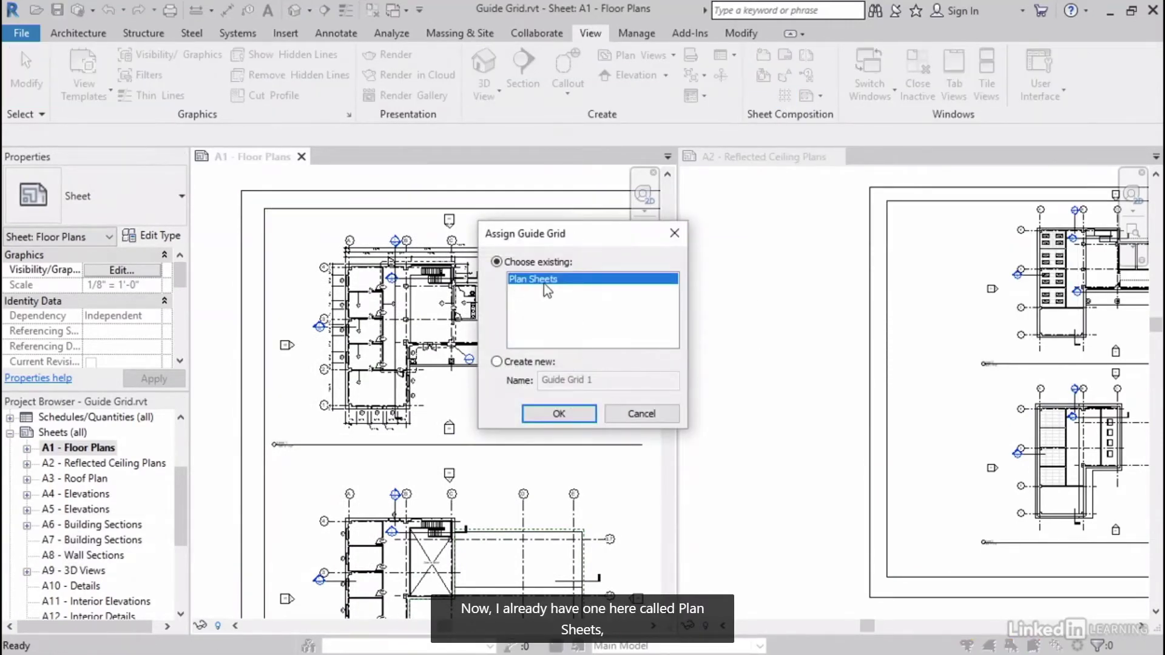
{"action": "left_click", "coordinate": [498, 363]}
{"action": "left_click_drag", "start_coordinate": [619, 383], "coordinate": [514, 386]}
{"action": "type", "text": "Floor Pl"}
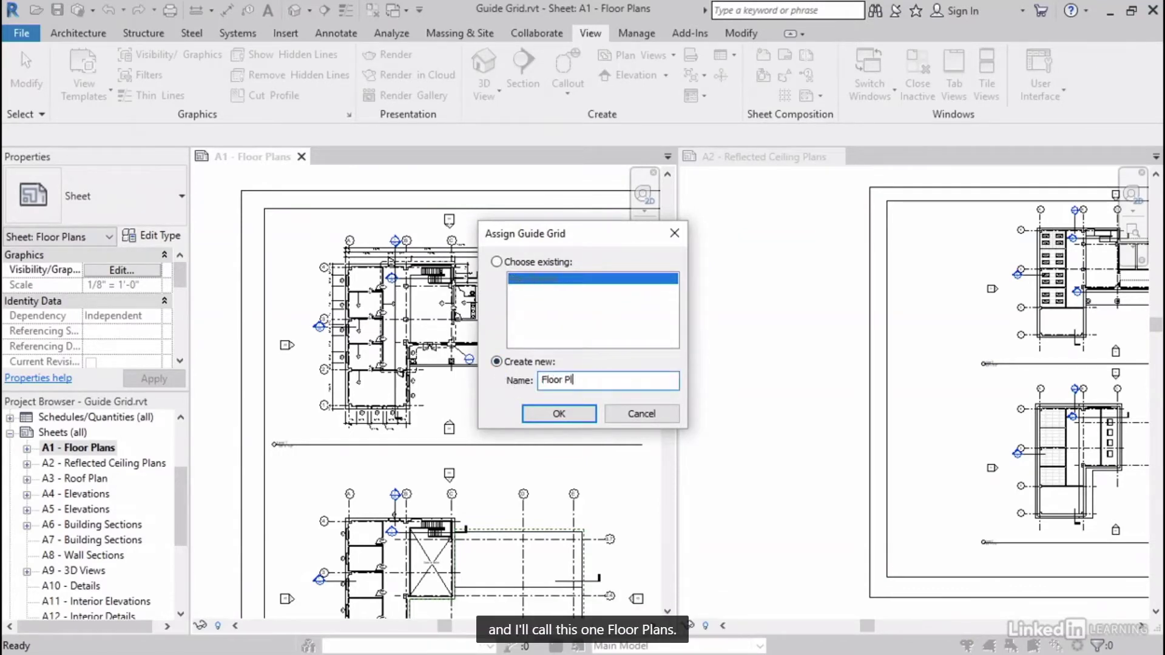
{"action": "type", "text": "ans"}
{"action": "left_click", "coordinate": [556, 412]}
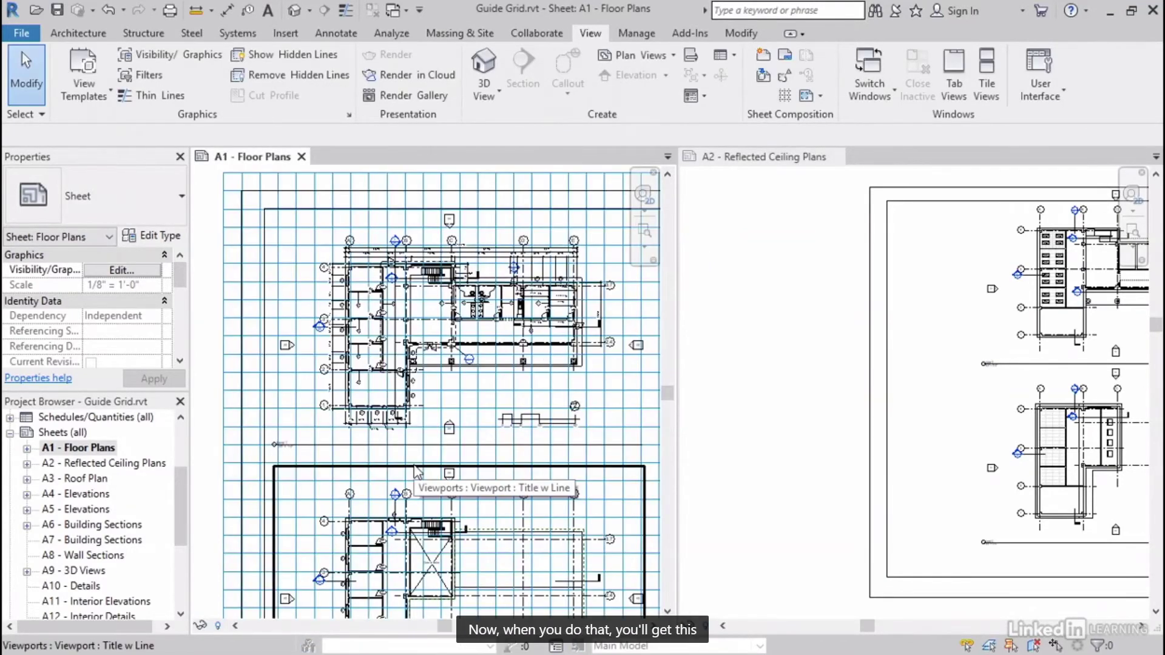
Step: Select the Floor Plans guide grid on sheet A1 and set its guide spacing to 4 inches
{"action": "scroll", "coordinate": [473, 429], "scroll_direction": "down", "scroll_amount": 3}
{"action": "middle_click_drag", "start_coordinate": [463, 440], "coordinate": [349, 417]}
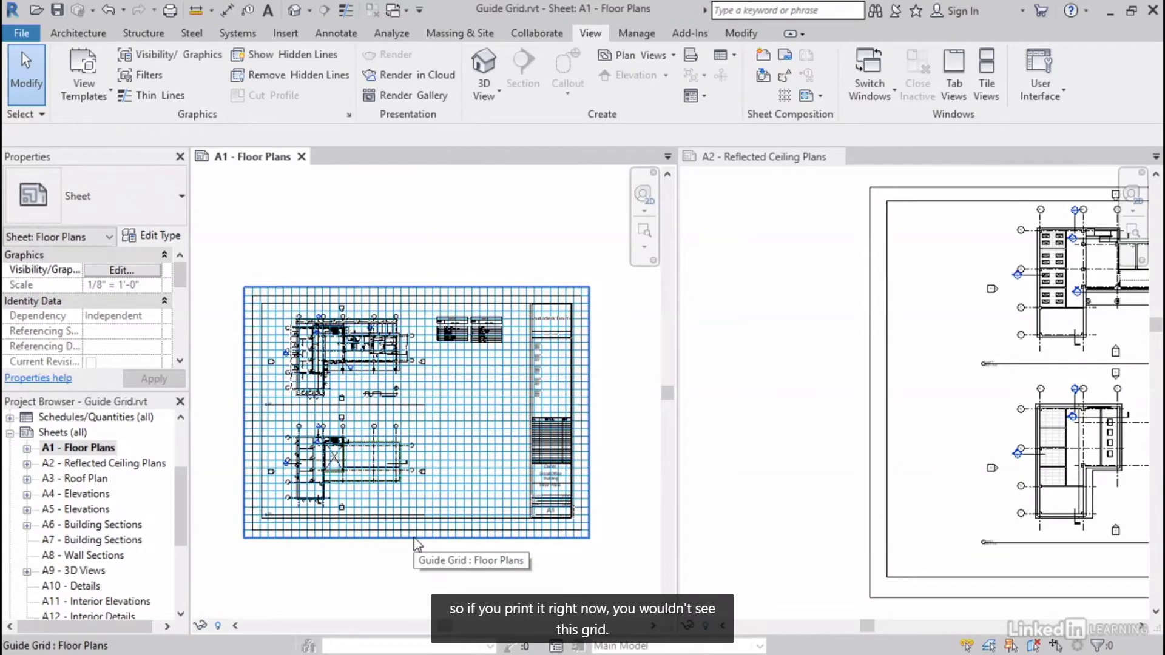
{"action": "left_click", "coordinate": [415, 539]}
{"action": "scroll", "coordinate": [284, 327], "scroll_direction": "up", "scroll_amount": 4}
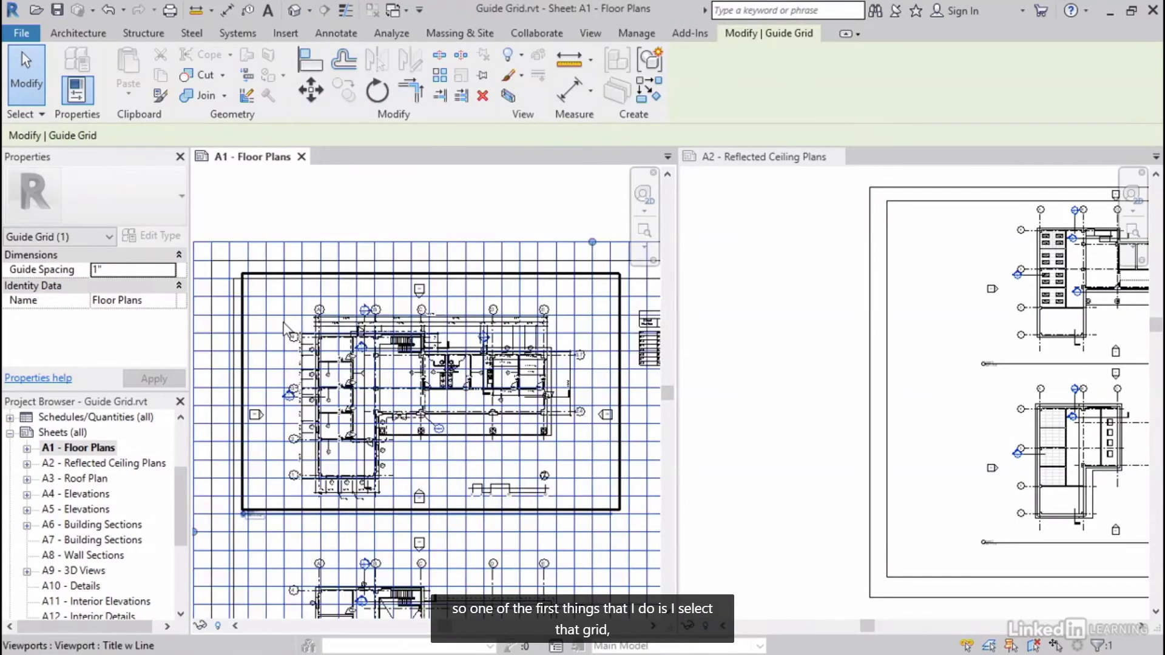
{"action": "scroll", "coordinate": [242, 304], "scroll_direction": "up", "scroll_amount": 2}
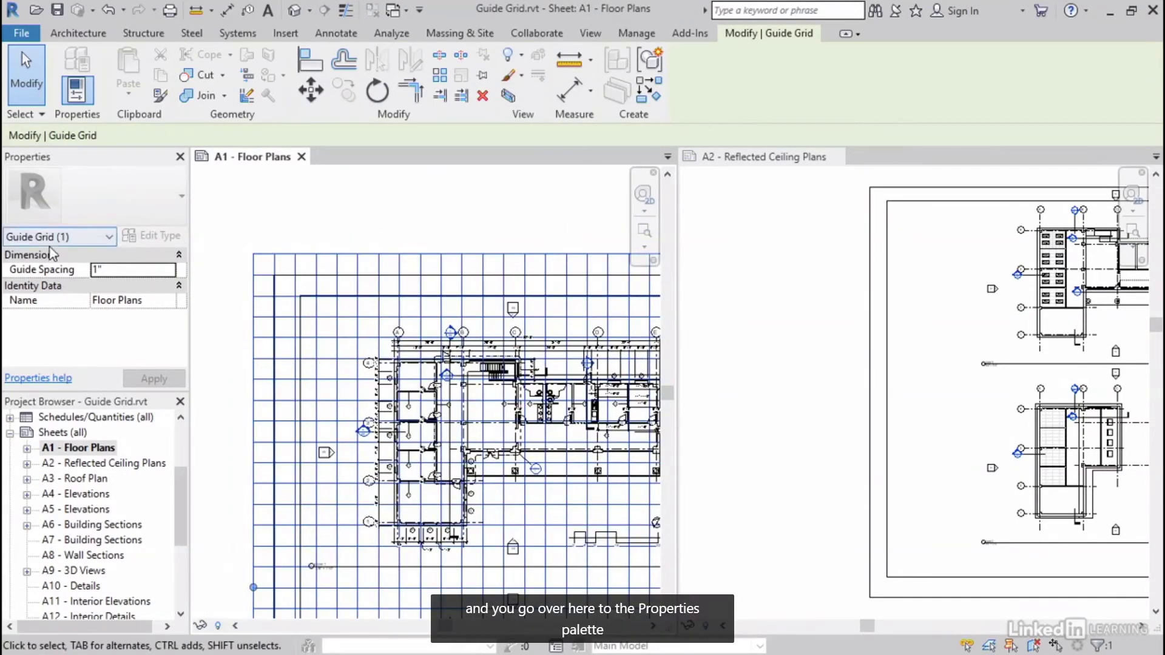
{"action": "left_click", "coordinate": [121, 269]}
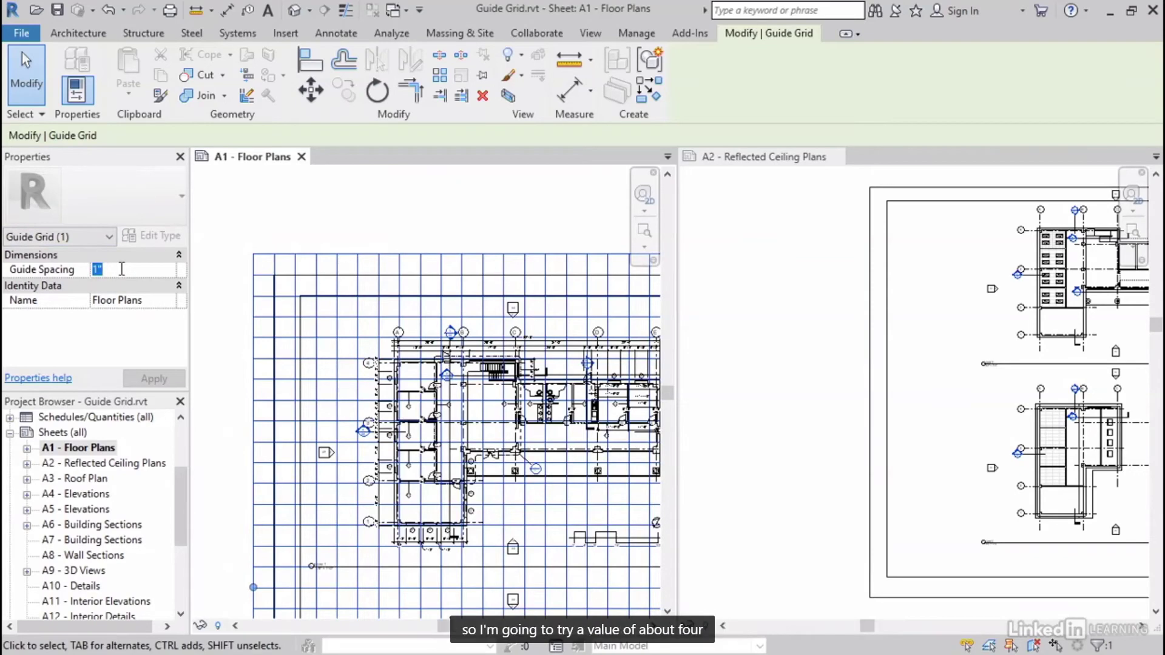
{"action": "type", "text": "4"}
{"action": "scroll", "coordinate": [307, 355], "scroll_direction": "down", "scroll_amount": 4}
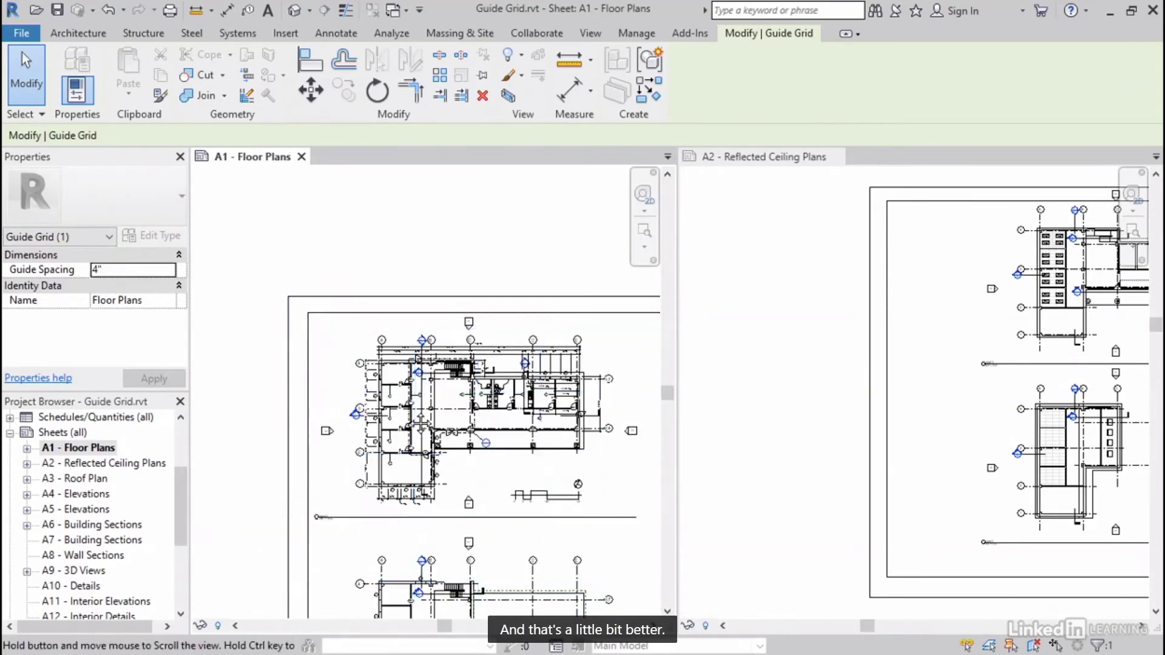
Step: Measure the vertical distance between the same point on the upper and lower floor plans on sheet A1
{"action": "scroll", "coordinate": [325, 445], "scroll_direction": "up", "scroll_amount": 3}
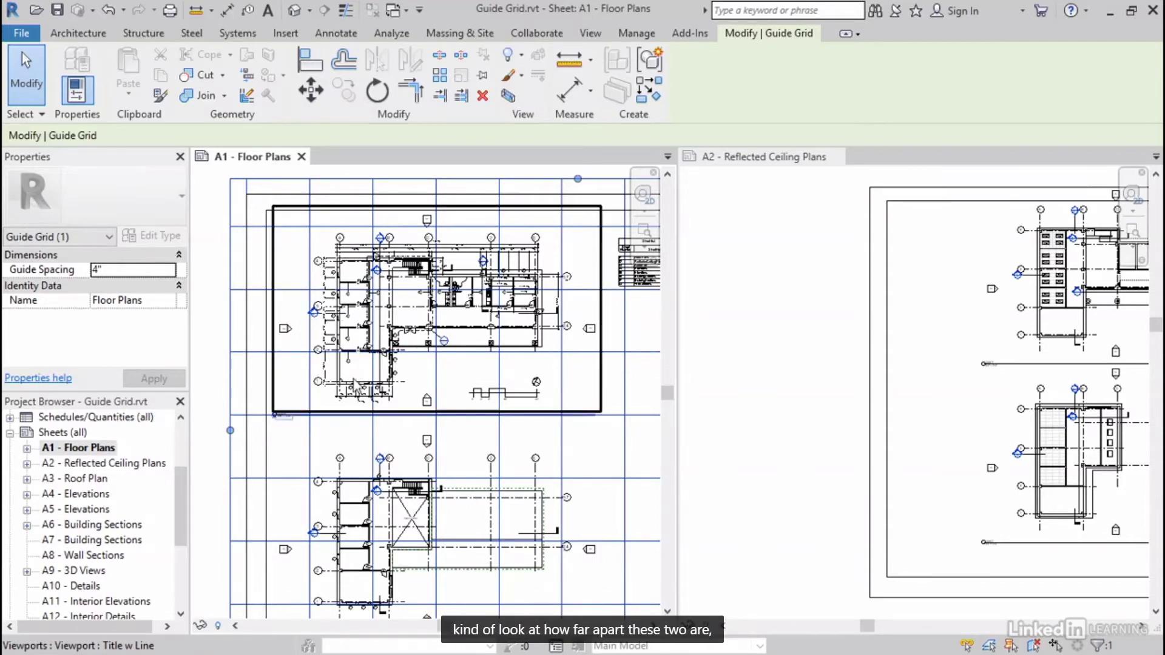
{"action": "left_click", "coordinate": [570, 60]}
{"action": "left_click", "coordinate": [370, 263]}
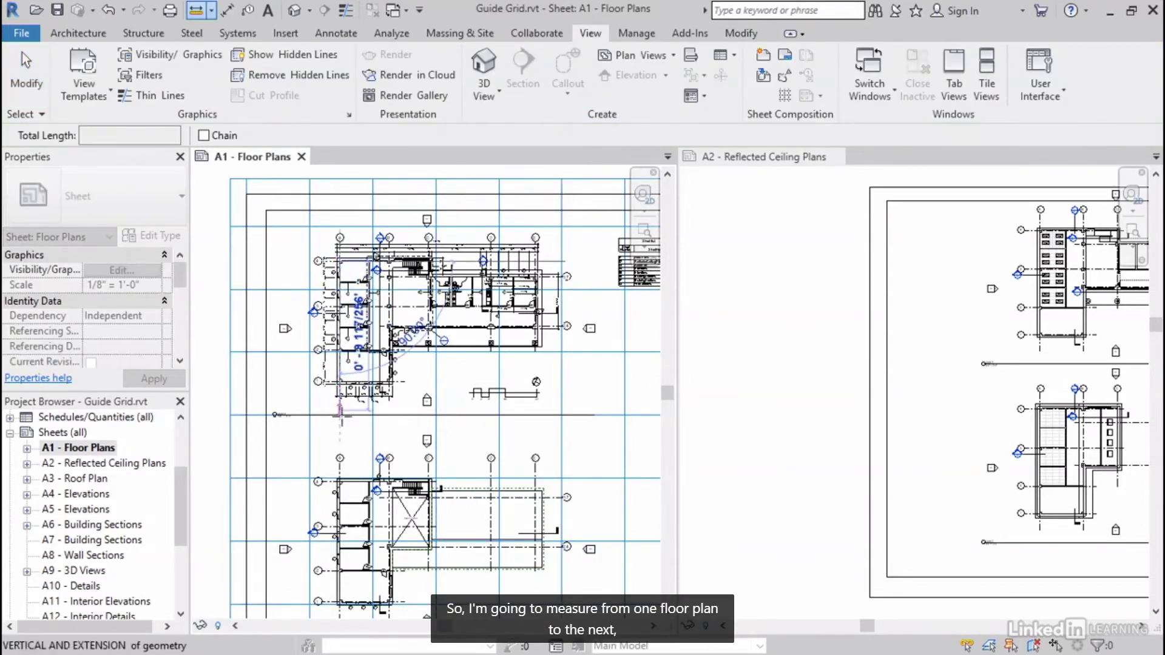
{"action": "left_click", "coordinate": [386, 468]}
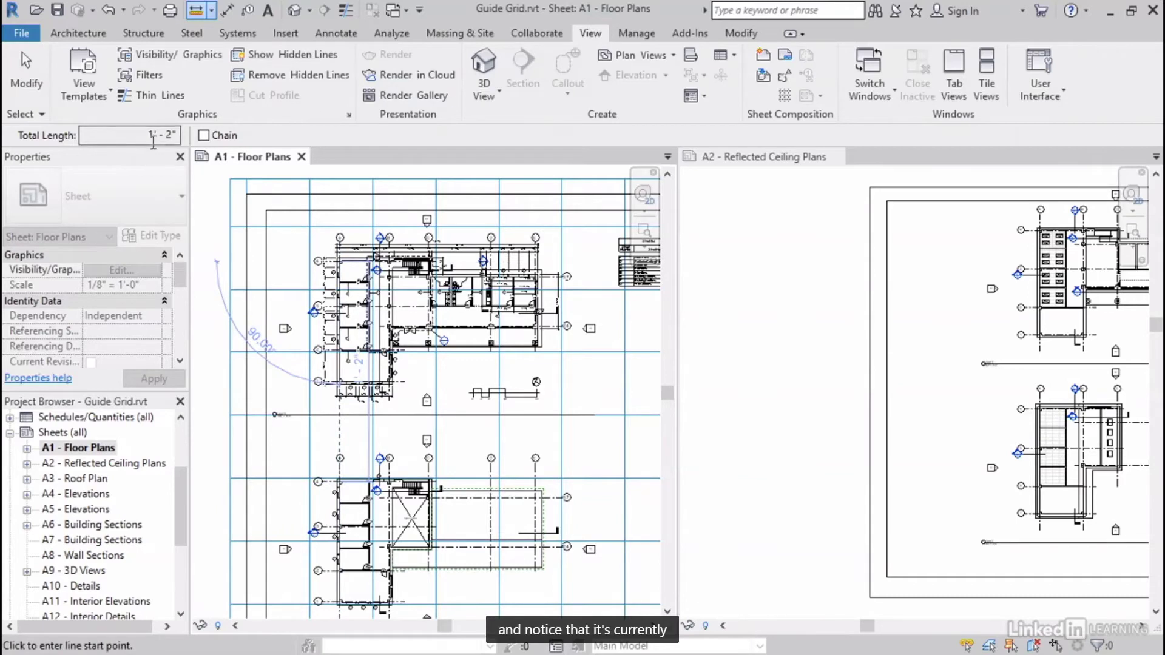
{"action": "left_click", "coordinate": [25, 67]}
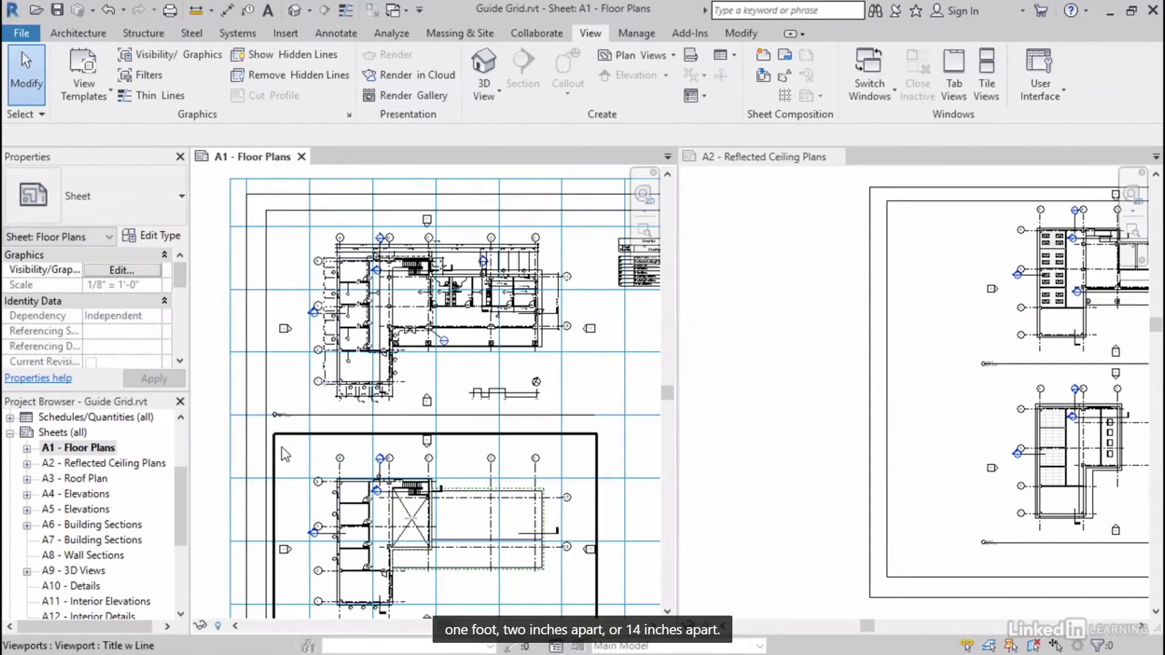
Step: Set the Floor Plans guide grid's spacing to 4 1/2 inches
{"action": "left_click", "coordinate": [230, 385]}
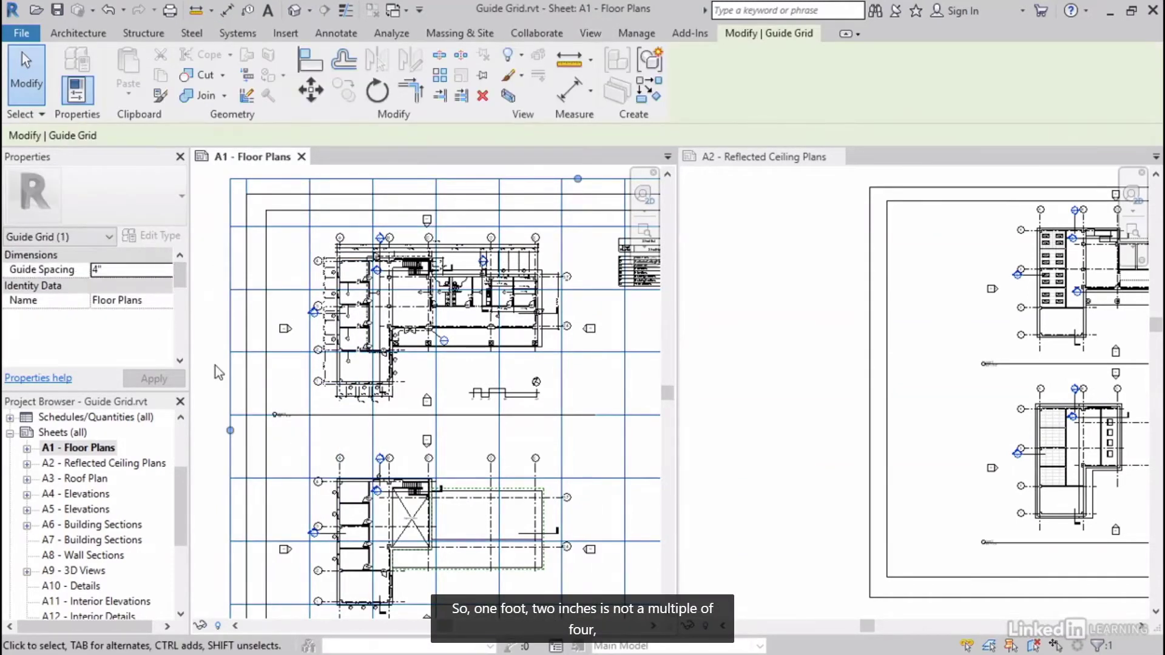
{"action": "left_click", "coordinate": [116, 269]}
{"action": "type", "text": "4 1/2\""}
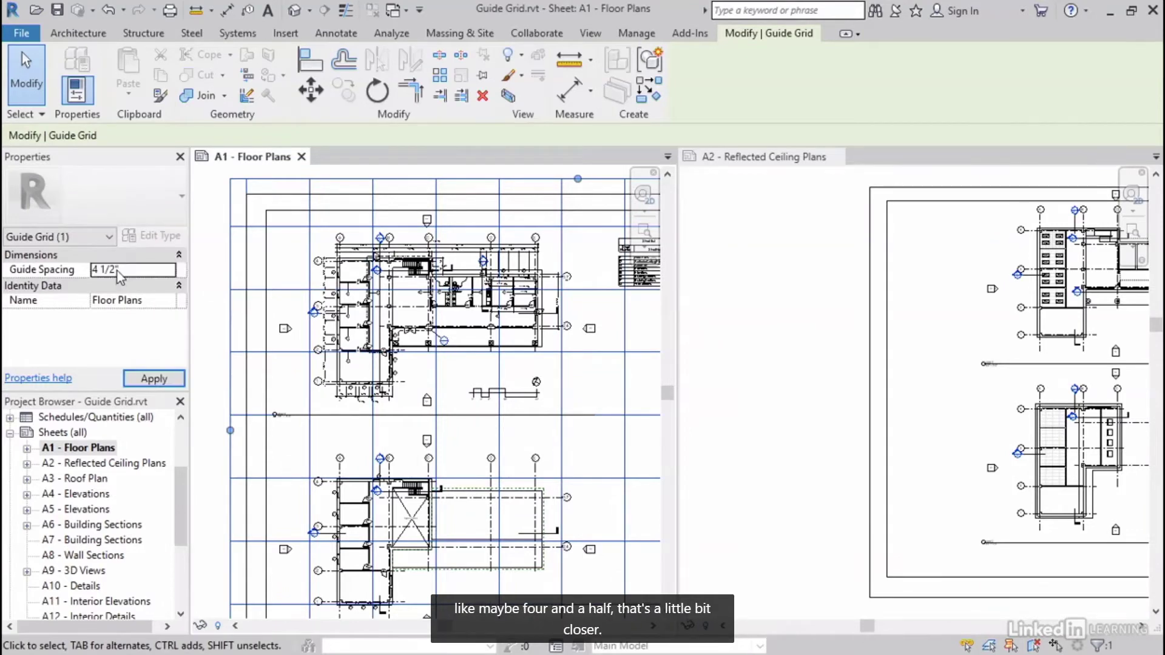
{"action": "key", "text": "Return"}
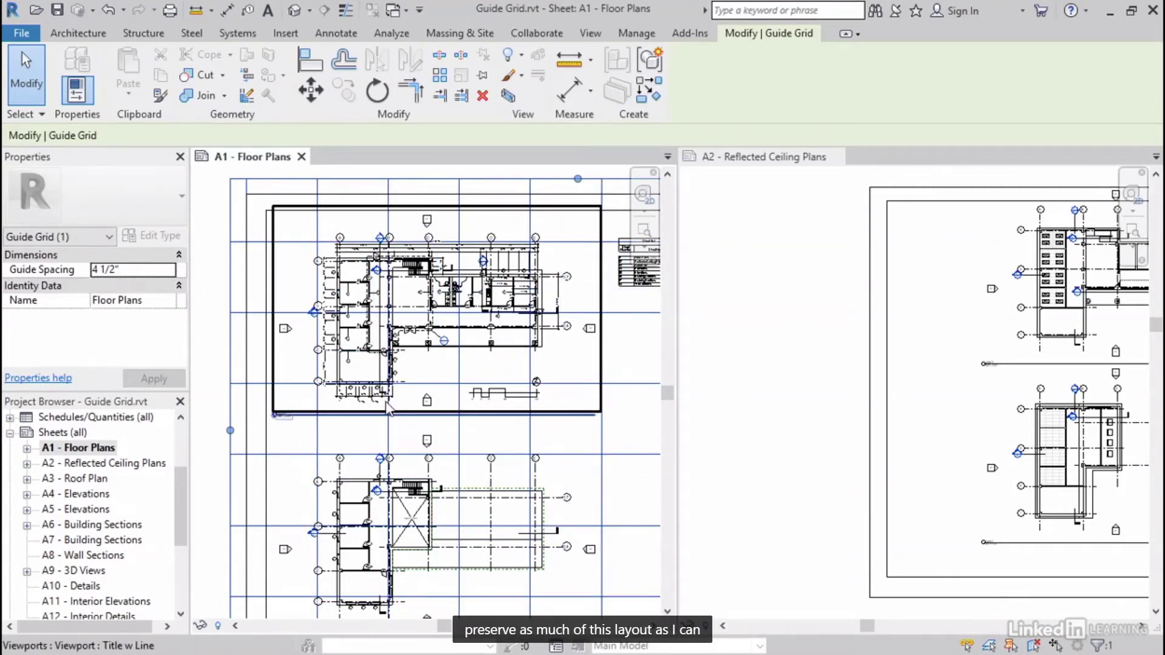
{"action": "left_click", "coordinate": [351, 442]}
Step: Shift the guide grid partly off sheet A1 and resize it to a narrow, shorter strip beside the sheet's edge
{"action": "scroll", "coordinate": [350, 442], "scroll_direction": "down", "scroll_amount": 3}
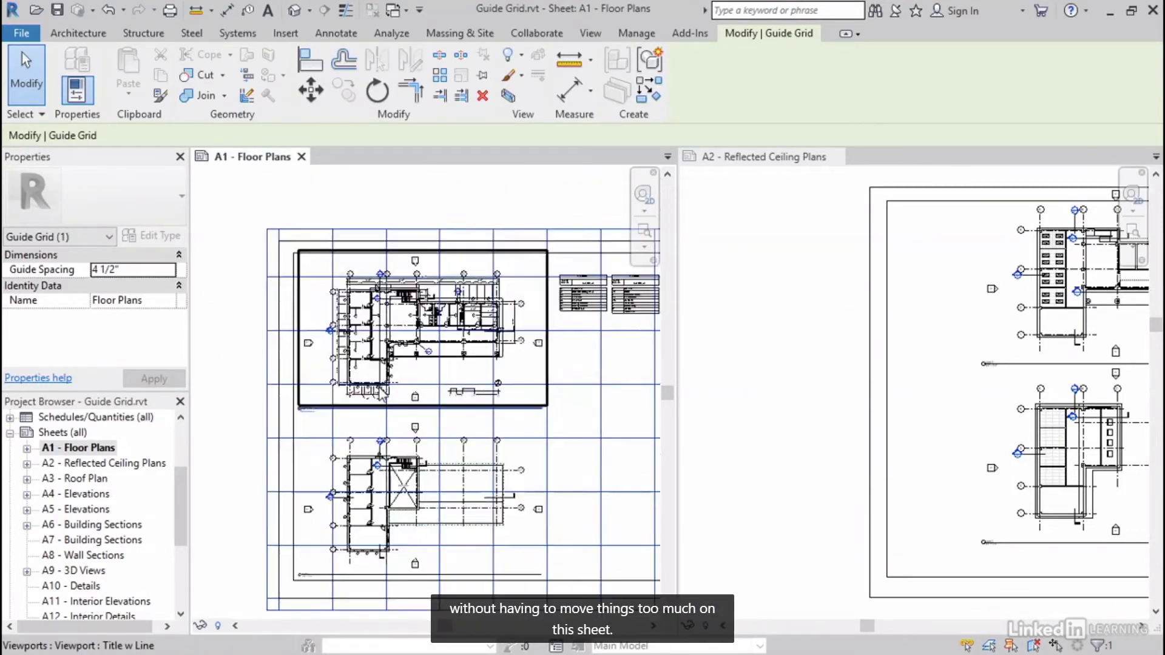
{"action": "left_click_drag", "start_coordinate": [340, 226], "coordinate": [337, 265]}
{"action": "middle_click_drag", "start_coordinate": [560, 482], "coordinate": [519, 487]}
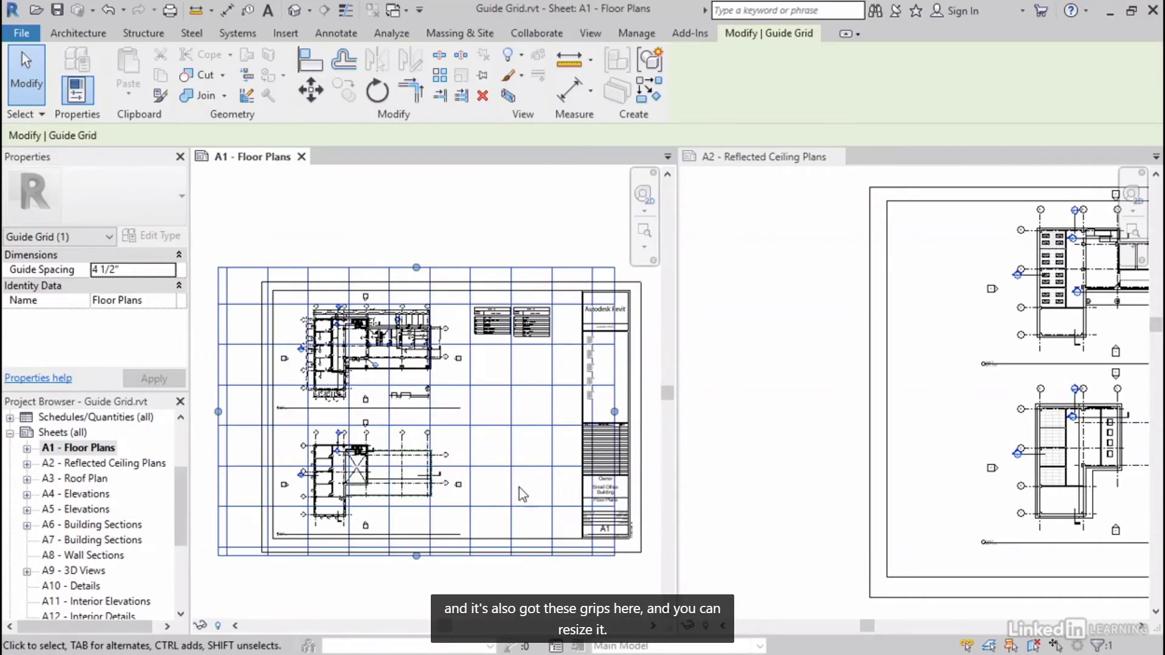
{"action": "left_click_drag", "start_coordinate": [614, 412], "coordinate": [255, 412]}
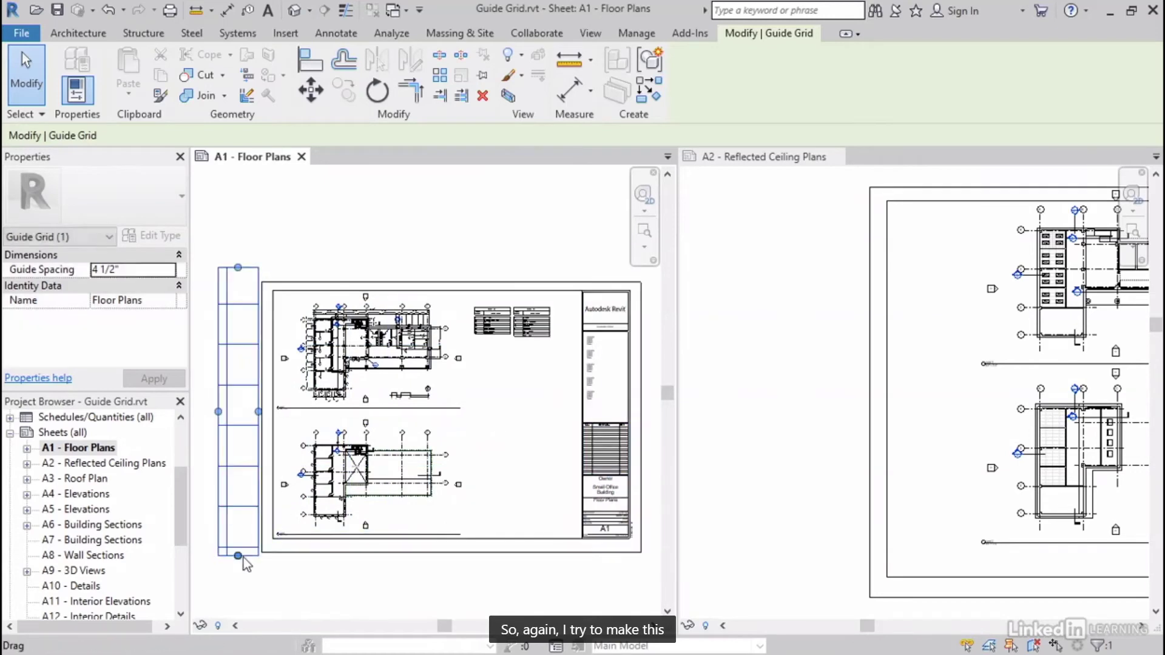
{"action": "left_click_drag", "start_coordinate": [238, 555], "coordinate": [238, 433]}
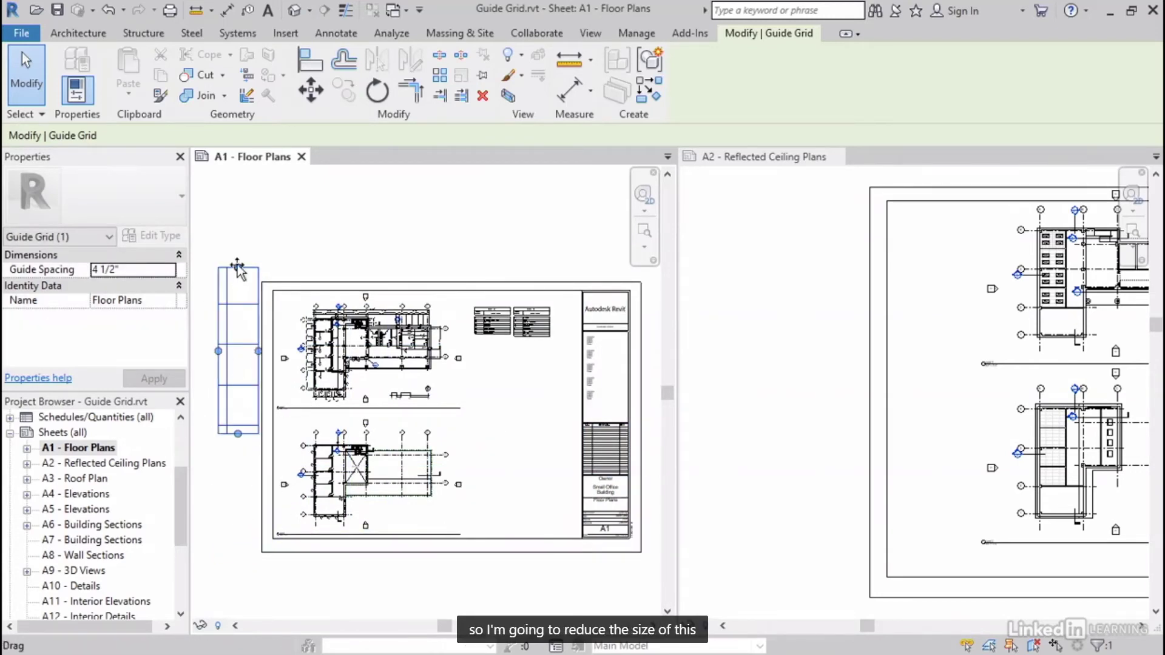
{"action": "left_click_drag", "start_coordinate": [238, 268], "coordinate": [238, 255]}
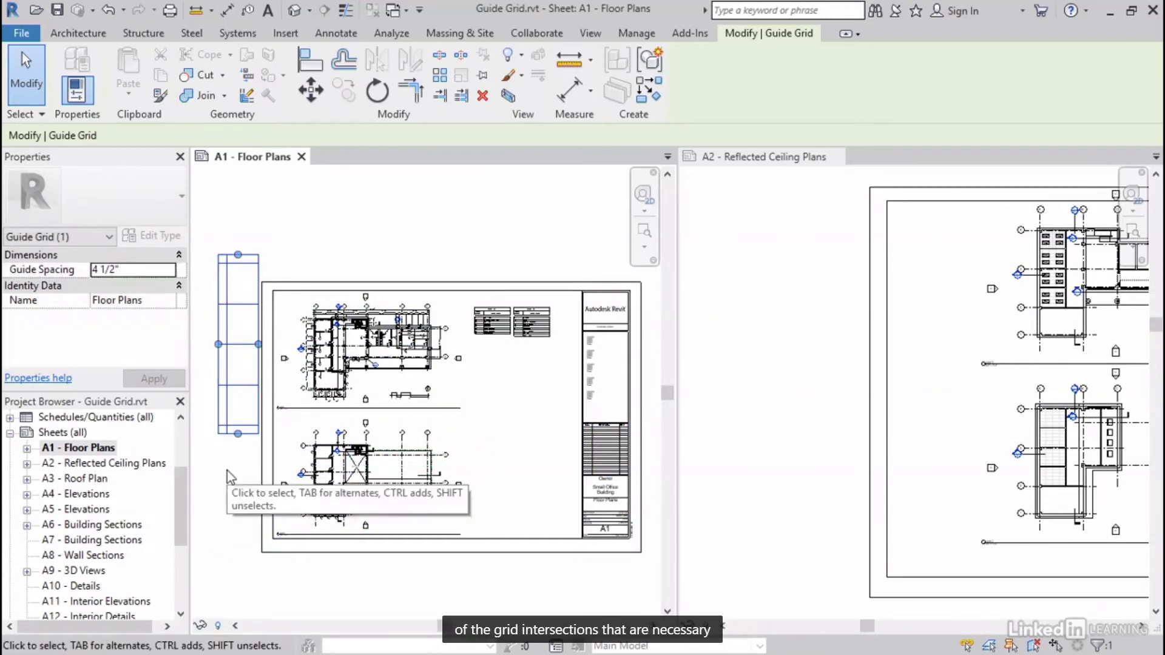
Step: Move the guide grid so its upper intersection snaps to the intersection of grids A and 4 on the Level 1 plan
{"action": "scroll", "coordinate": [308, 250], "scroll_direction": "up", "scroll_amount": 4}
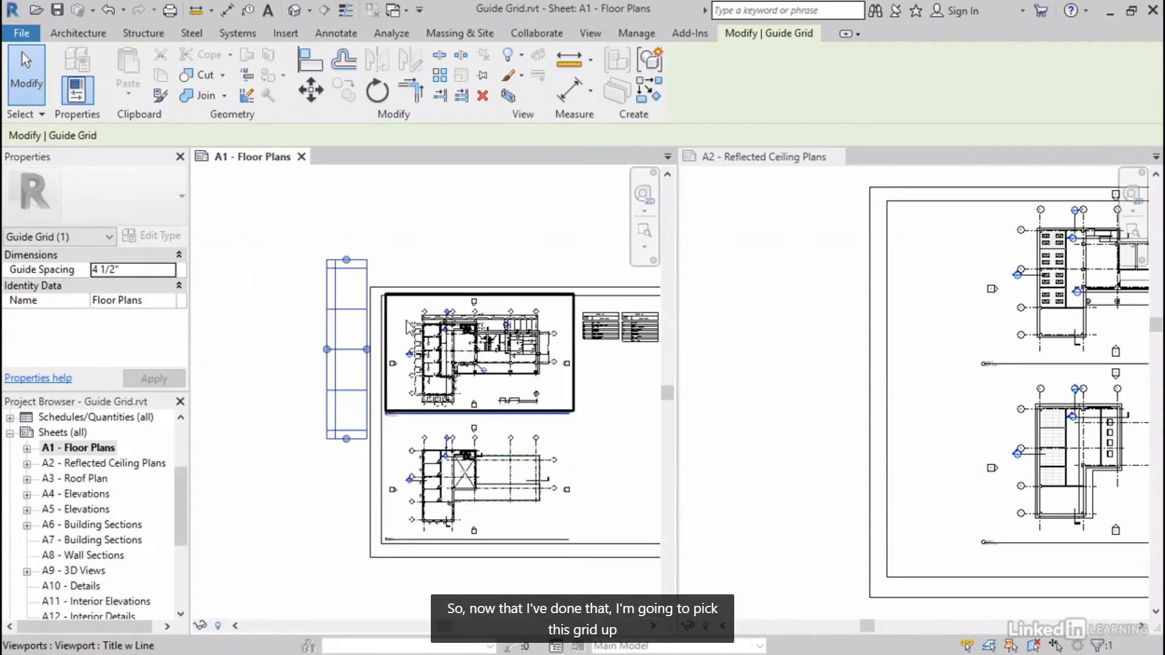
{"action": "key", "text": "m"}
{"action": "key", "text": "v"}
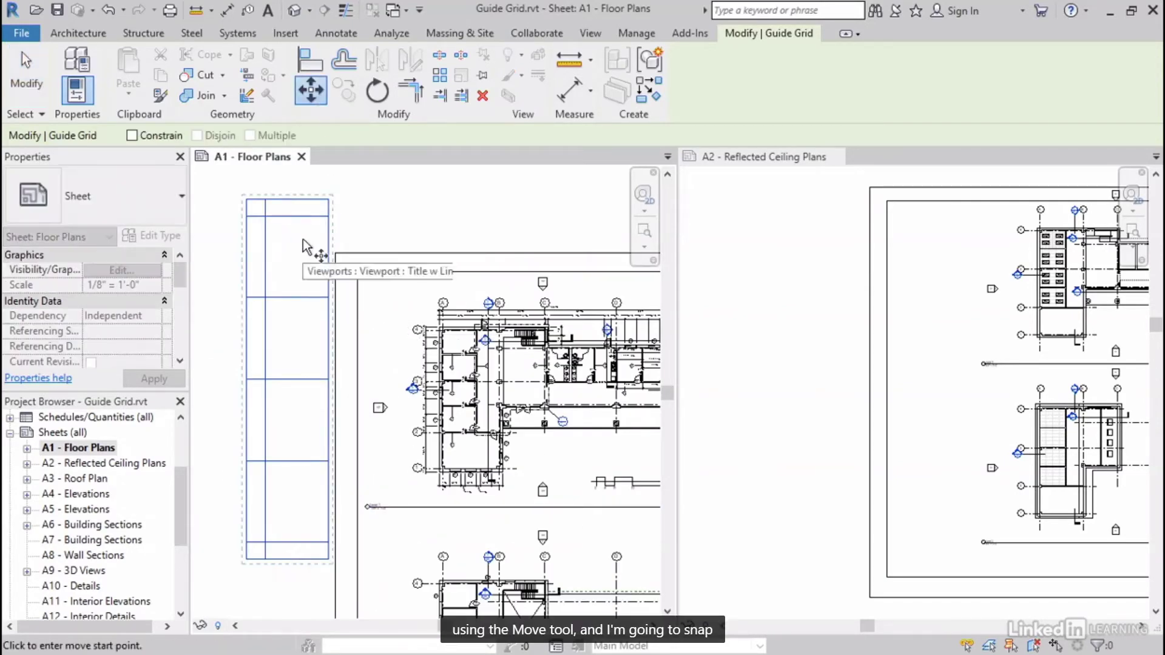
{"action": "left_click", "coordinate": [268, 218]}
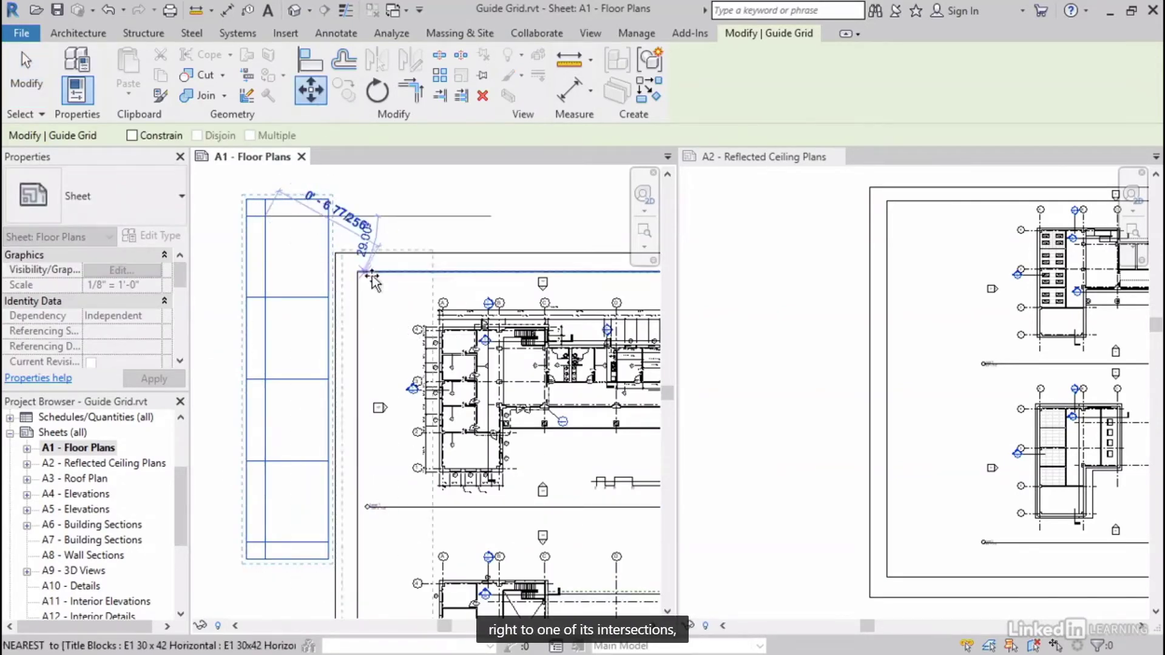
{"action": "scroll", "coordinate": [408, 308], "scroll_direction": "up", "scroll_amount": 3}
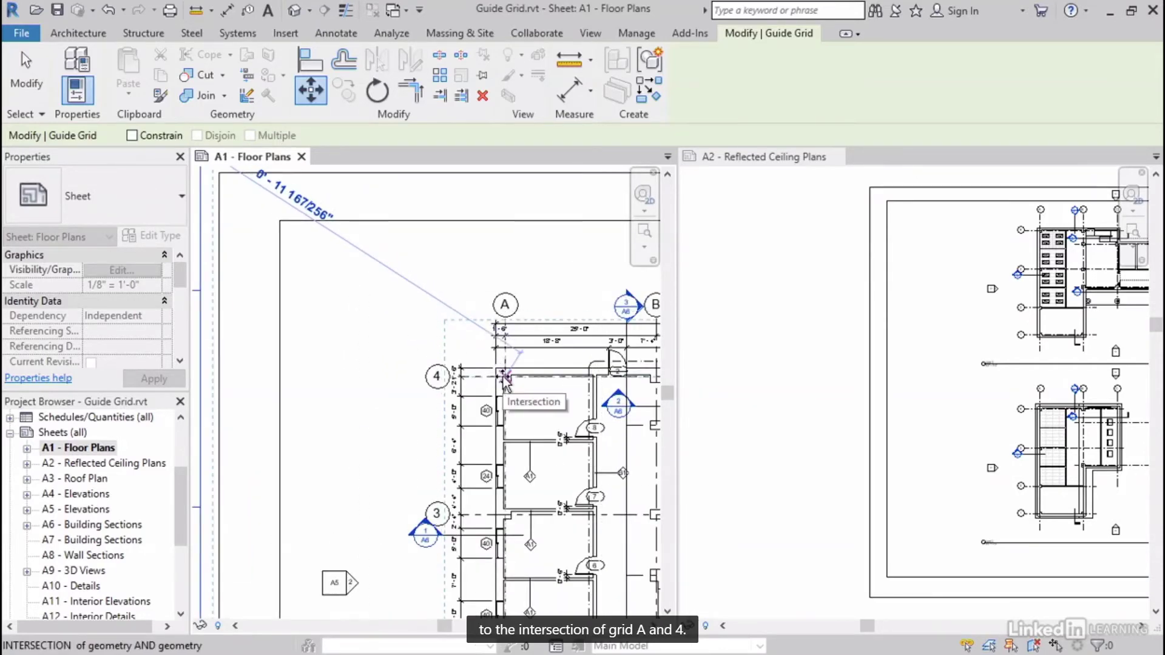
{"action": "left_click", "coordinate": [504, 377]}
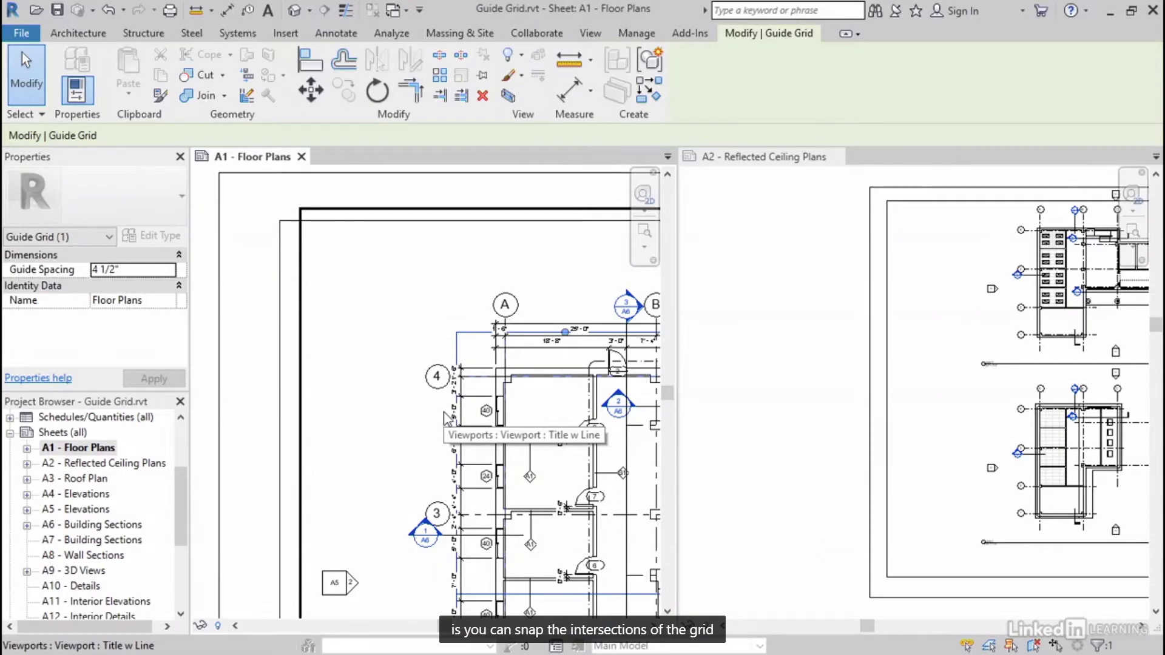
Step: Move the Level 2 plan viewport on sheet A1 so its grid A and 4 intersection snaps to the guide grid's lower intersection
{"action": "scroll", "coordinate": [444, 419], "scroll_direction": "down", "scroll_amount": 3}
{"action": "middle_click_drag", "start_coordinate": [445, 419], "coordinate": [402, 72]}
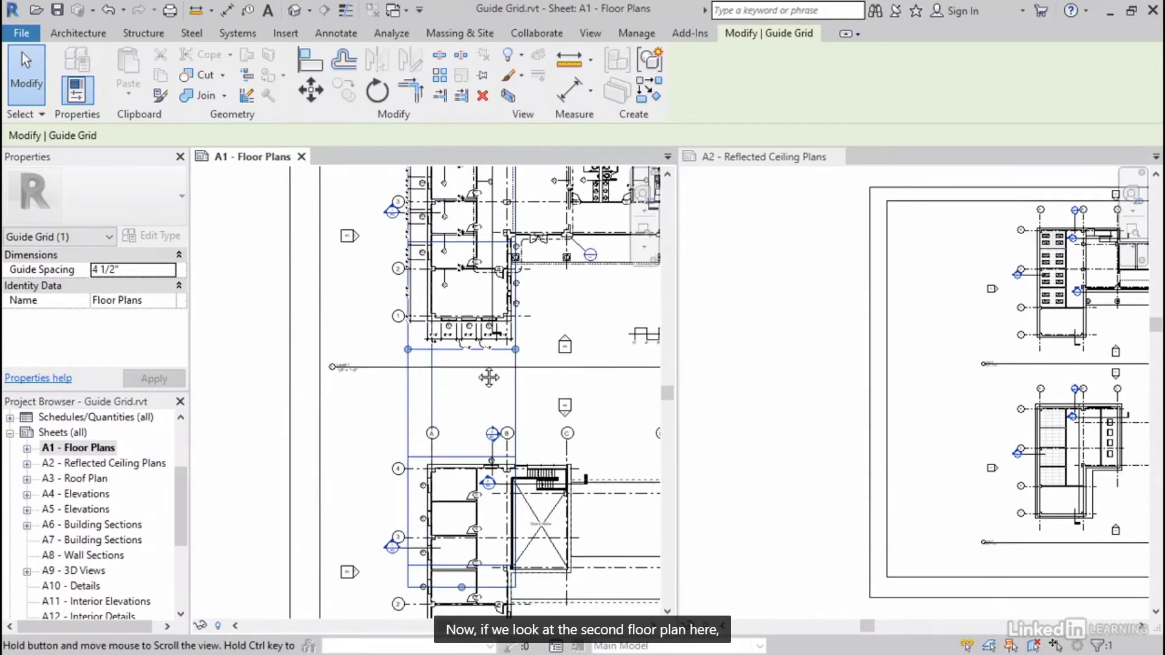
{"action": "scroll", "coordinate": [388, 305], "scroll_direction": "up", "scroll_amount": 2}
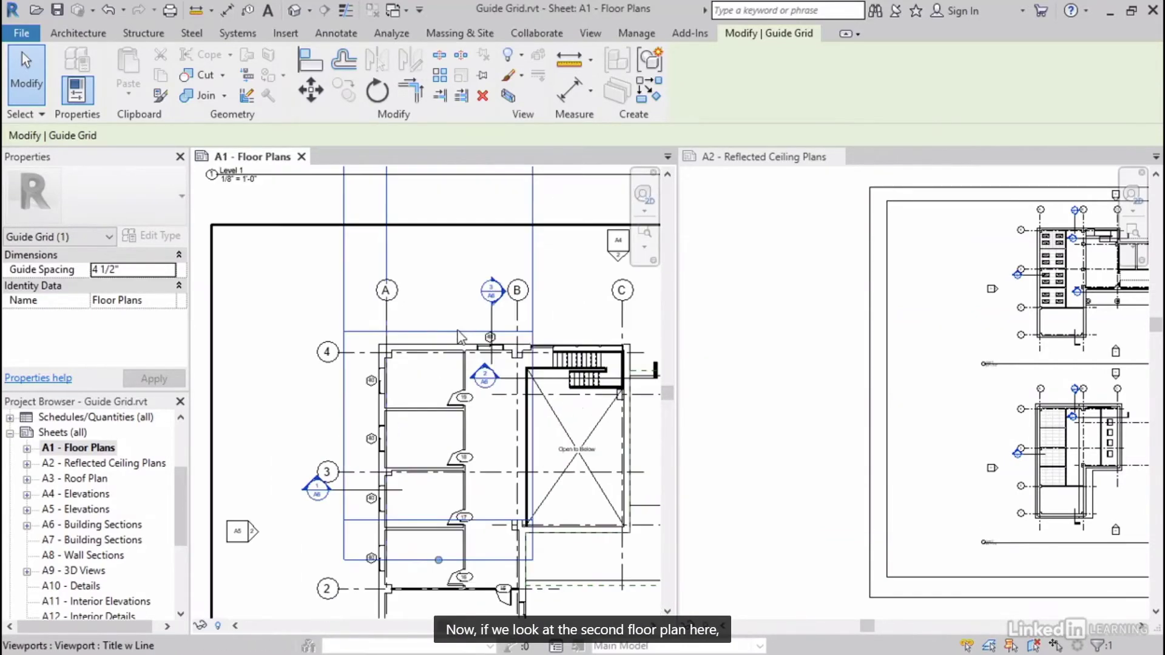
{"action": "left_click", "coordinate": [580, 368]}
{"action": "left_click", "coordinate": [310, 90]}
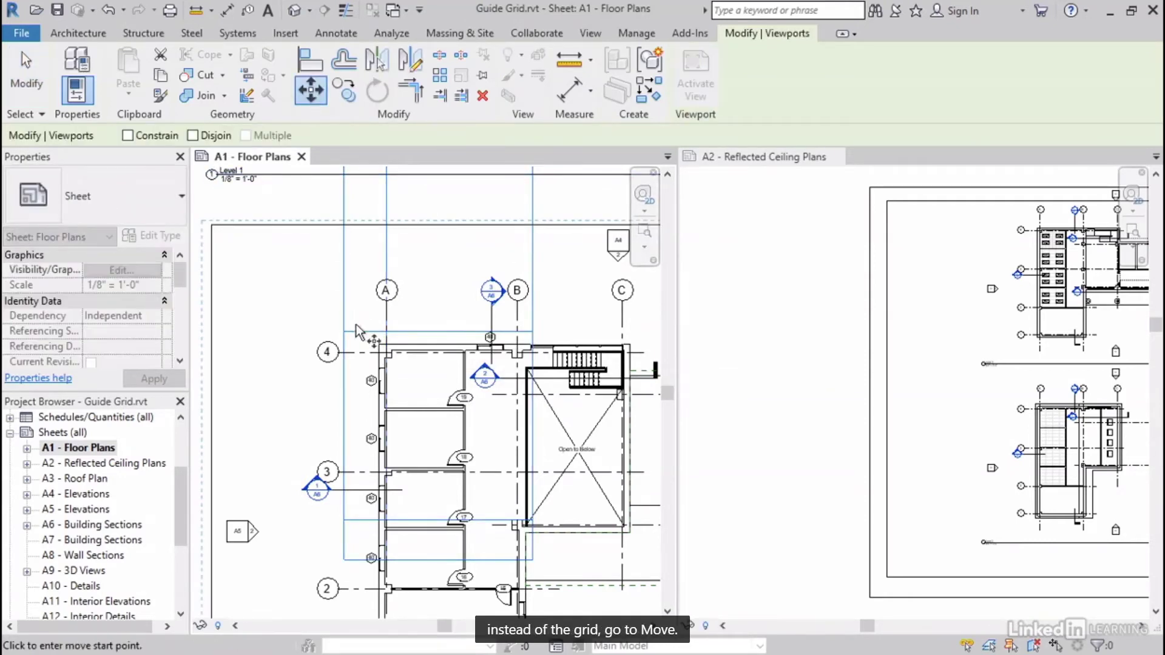
{"action": "left_click", "coordinate": [387, 332]}
{"action": "scroll", "coordinate": [362, 390], "scroll_direction": "down", "scroll_amount": 3}
{"action": "middle_click_drag", "start_coordinate": [371, 393], "coordinate": [371, 440]}
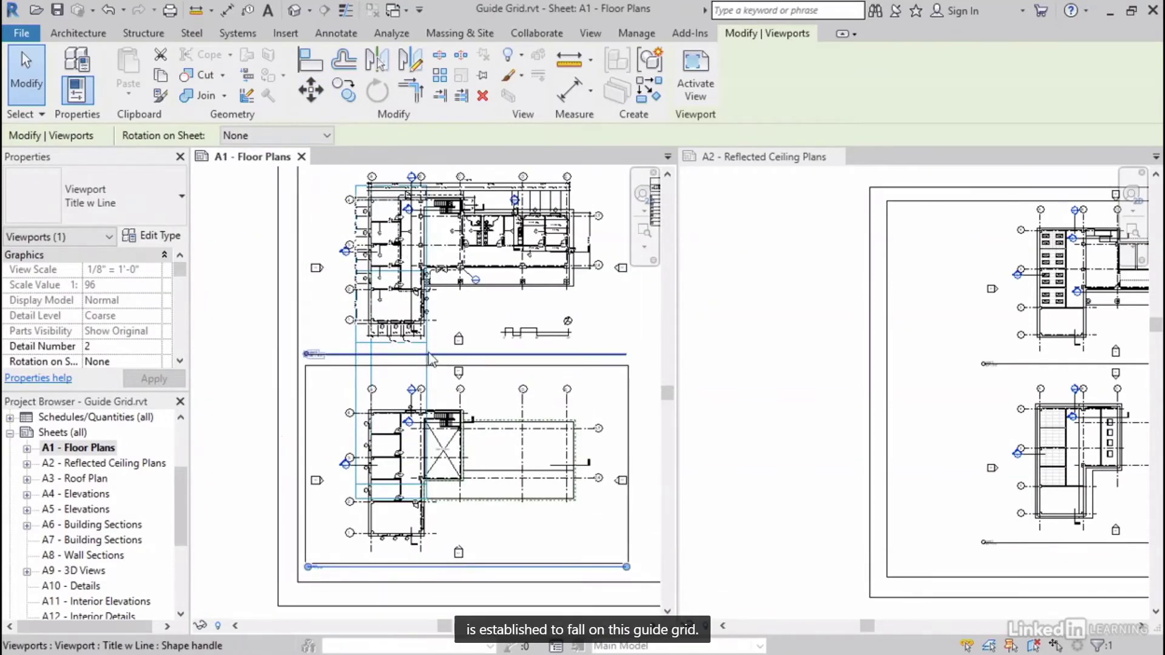
{"action": "middle_click_drag", "start_coordinate": [264, 388], "coordinate": [271, 433]}
{"action": "left_click", "coordinate": [275, 435]}
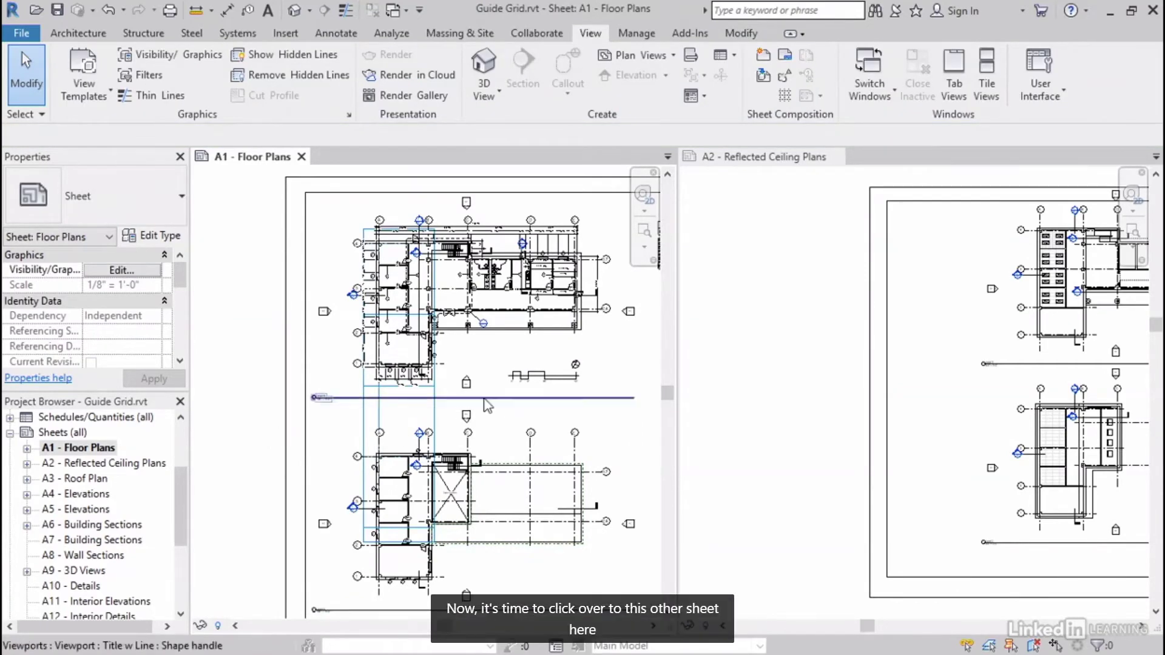
Step: Assign the Floor Plans guide grid to sheet A2 - Reflected Ceiling Plans
{"action": "left_click", "coordinate": [1003, 343]}
{"action": "middle_click_drag", "start_coordinate": [1000, 354], "coordinate": [837, 419]}
{"action": "scroll", "coordinate": [832, 396], "scroll_direction": "up", "scroll_amount": 1}
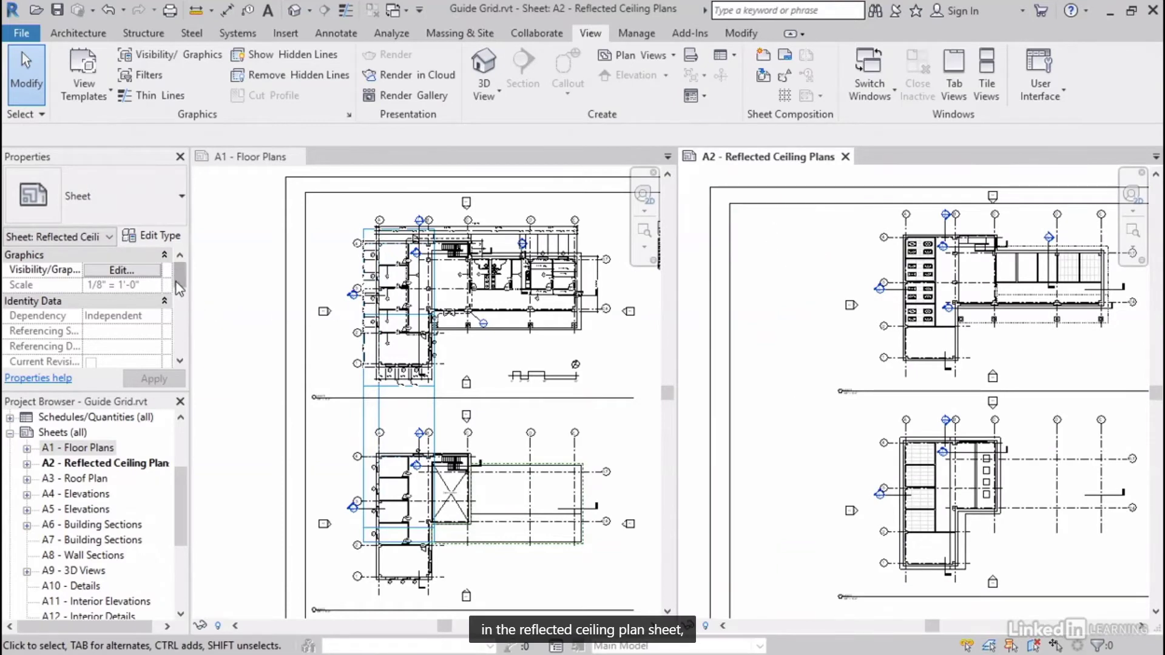
{"action": "scroll", "coordinate": [59, 334], "scroll_direction": "down", "scroll_amount": 5}
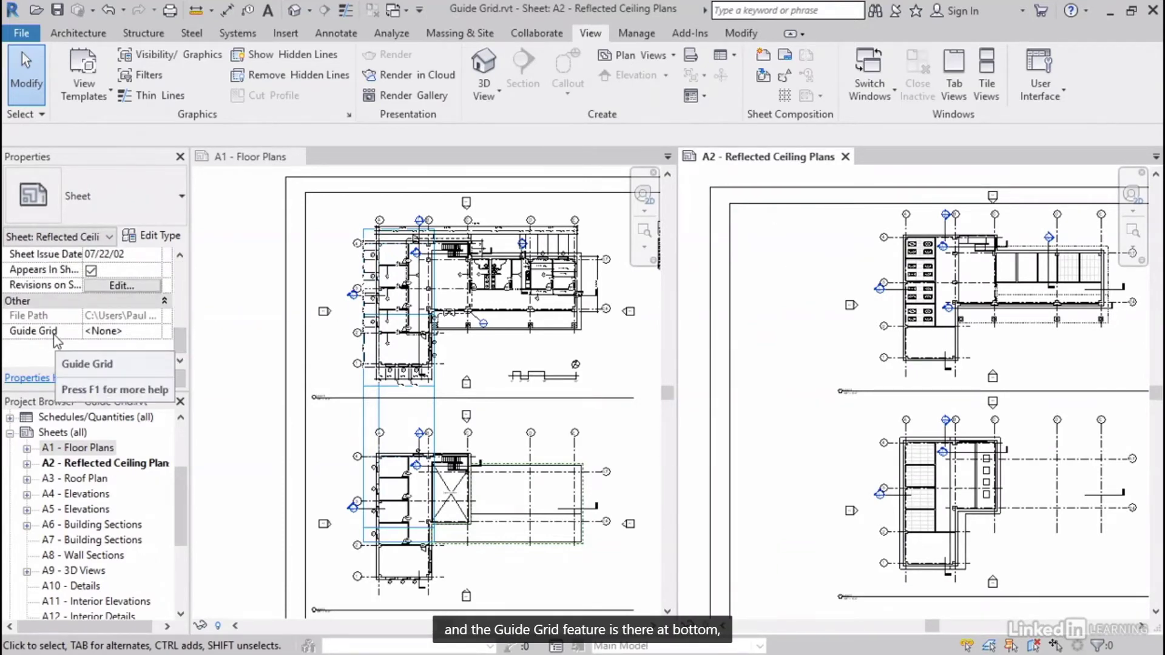
{"action": "left_click", "coordinate": [156, 333]}
{"action": "left_click", "coordinate": [104, 371]}
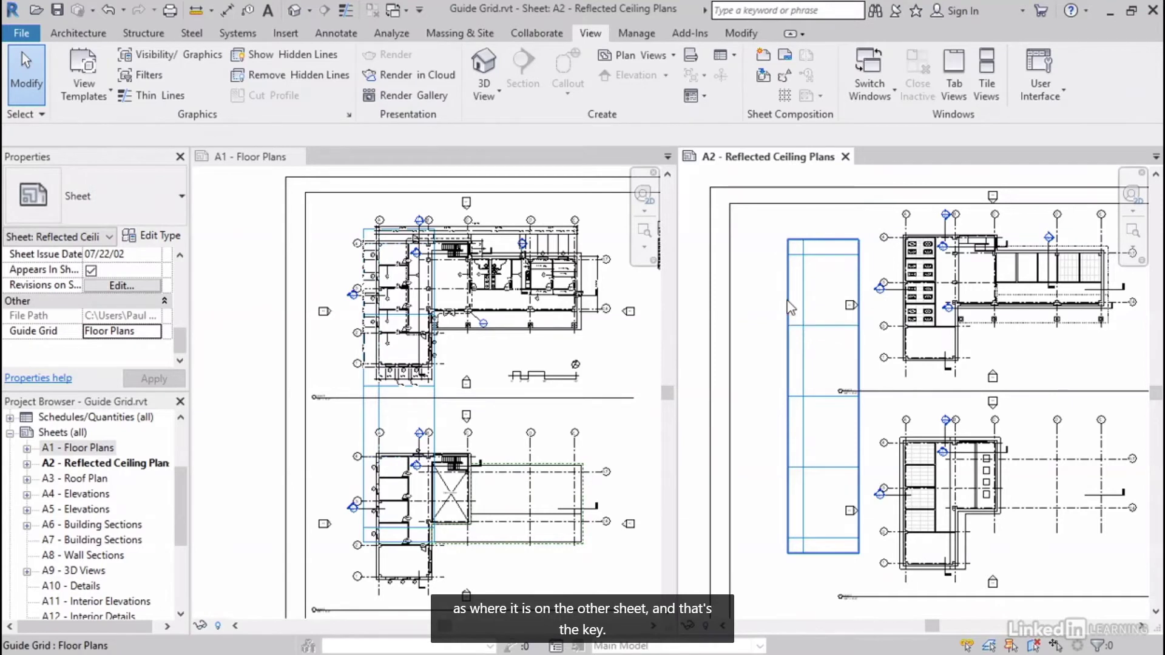
Step: Move the upper ceiling plan viewport on sheet A2 so grids A and 4 meet at the guide grid's upper intersection
{"action": "left_click", "coordinate": [933, 270]}
{"action": "key", "text": "m"}
{"action": "key", "text": "v"}
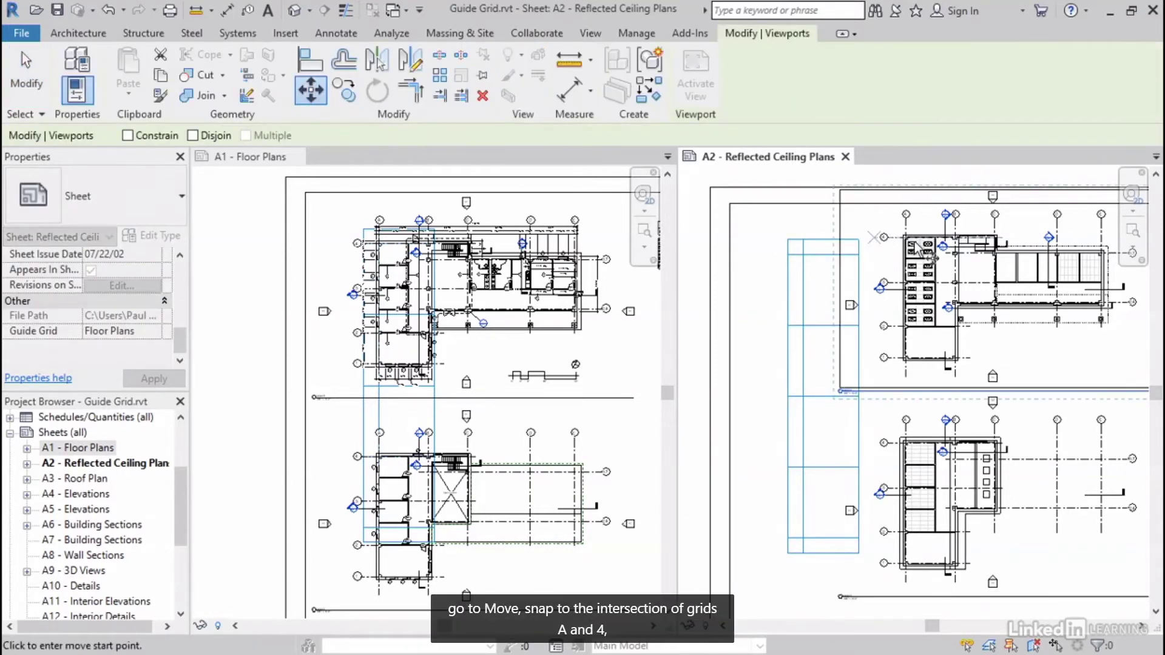
{"action": "left_click", "coordinate": [906, 236]}
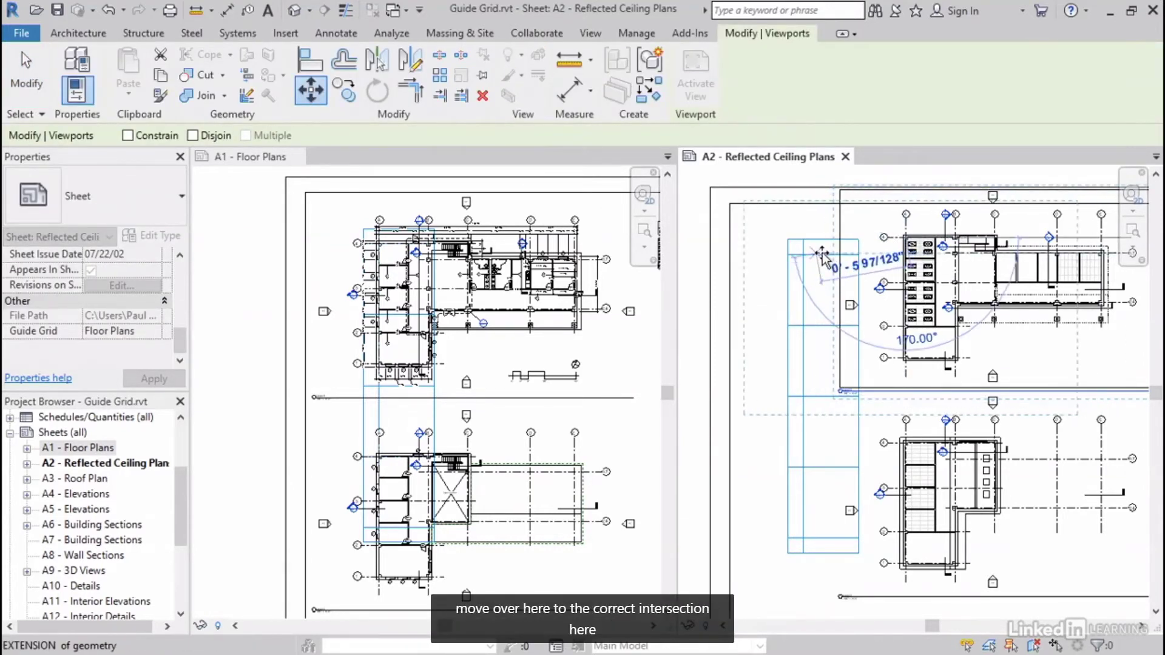
{"action": "left_click", "coordinate": [803, 255]}
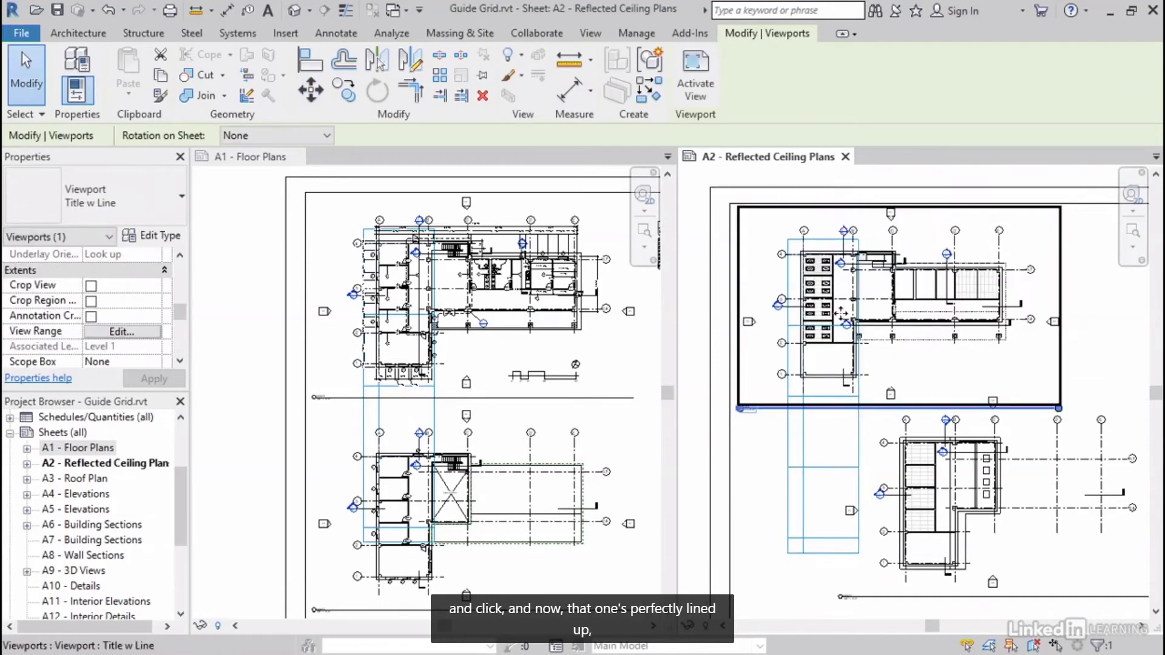
Step: Move the lower ceiling plan viewport on sheet A2 to the matching lower guide grid intersection, using the intersection snap override
{"action": "left_click", "coordinate": [322, 97]}
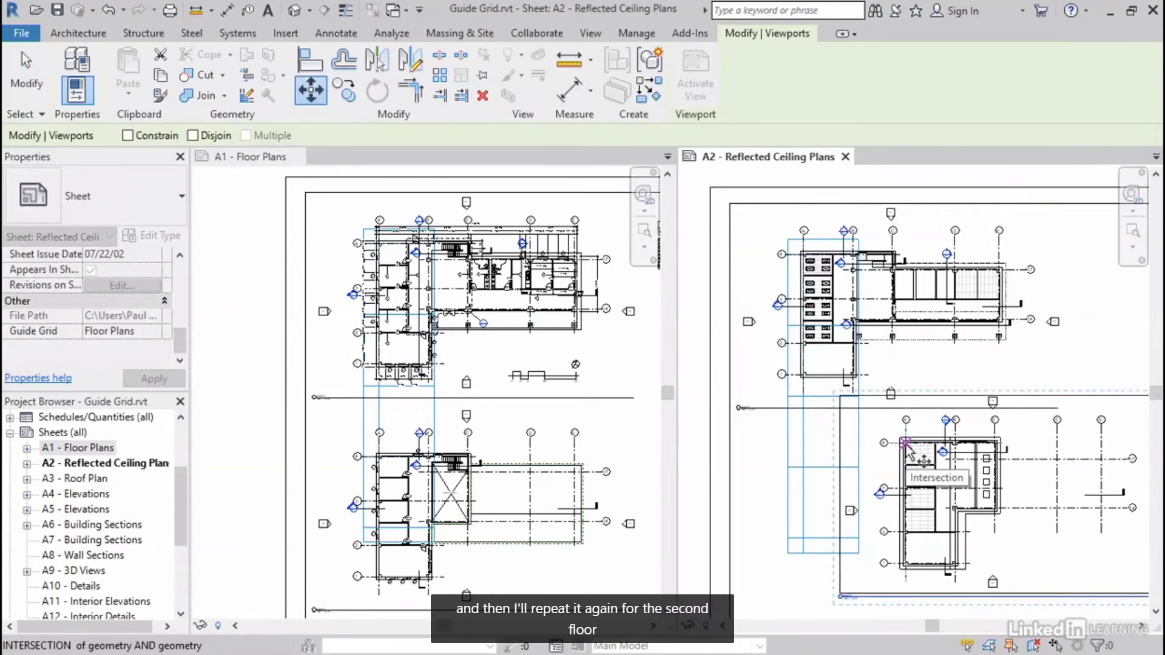
{"action": "left_click", "coordinate": [906, 443]}
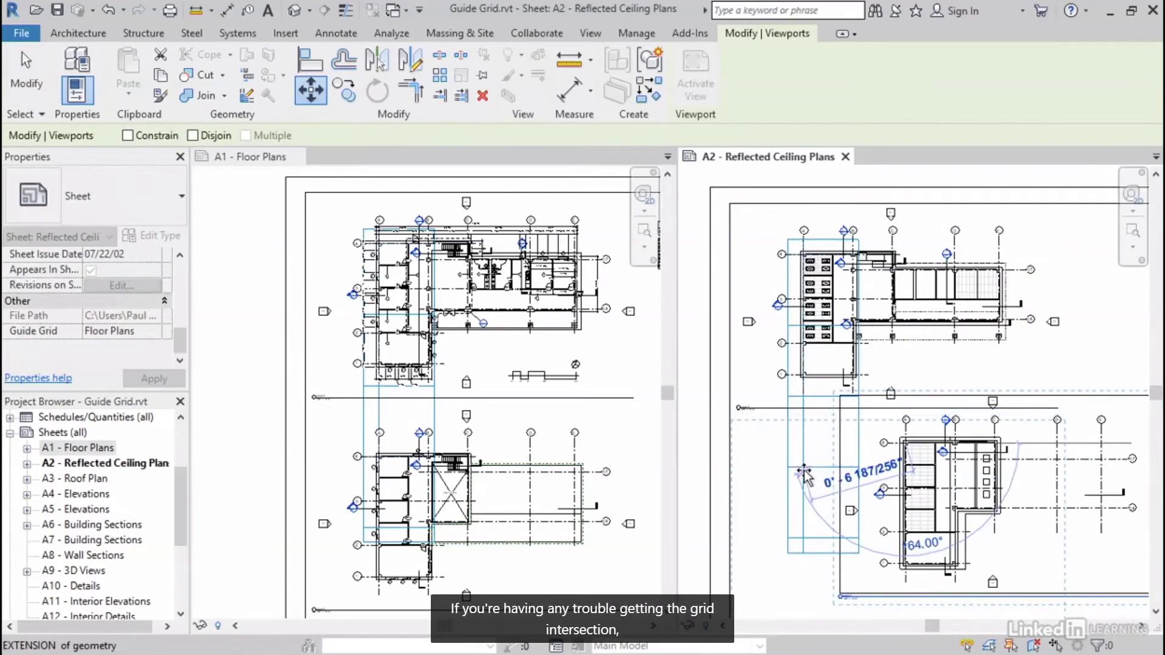
{"action": "key", "text": "s"}
{"action": "key", "text": "i"}
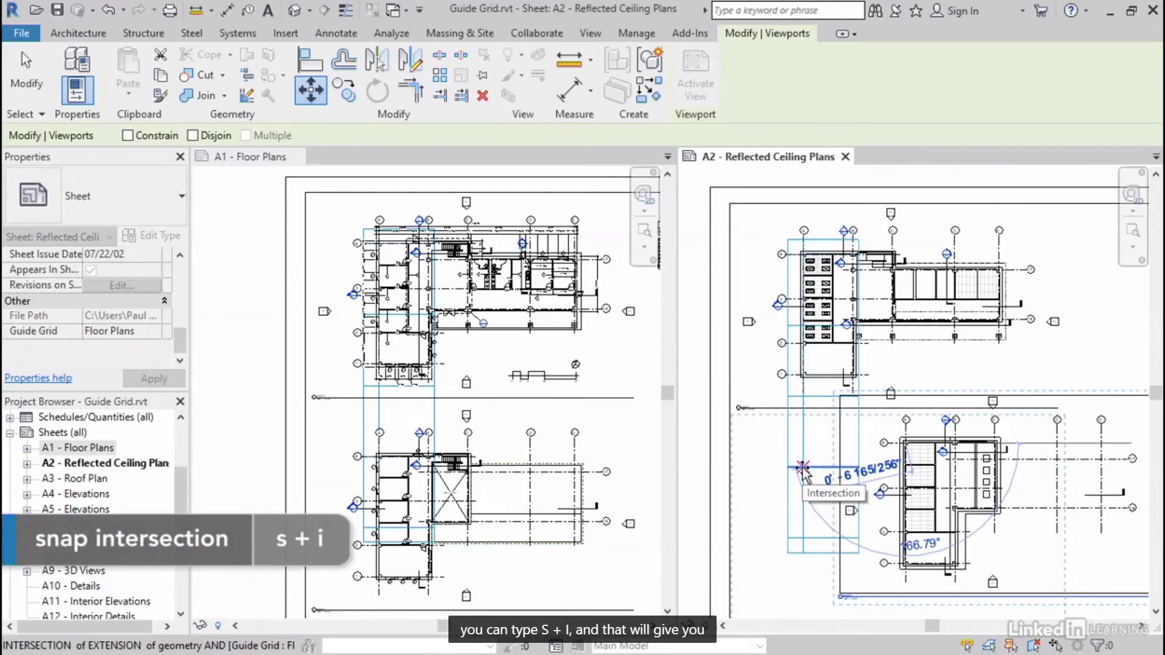
{"action": "left_click", "coordinate": [804, 466]}
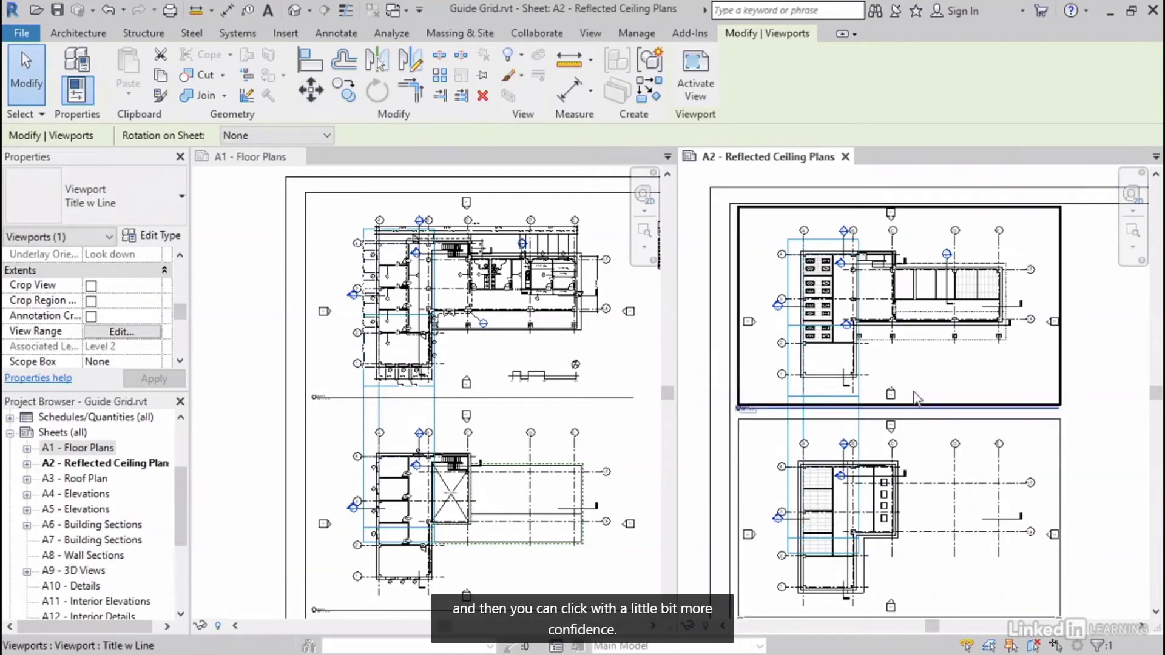
{"action": "left_click", "coordinate": [1085, 406]}
{"action": "scroll", "coordinate": [1087, 405], "scroll_direction": "down", "scroll_amount": 2}
{"action": "middle_click_drag", "start_coordinate": [1087, 405], "coordinate": [1002, 384]}
{"action": "left_click", "coordinate": [539, 374]}
{"action": "scroll", "coordinate": [540, 374], "scroll_direction": "down", "scroll_amount": 2}
{"action": "middle_click_drag", "start_coordinate": [539, 374], "coordinate": [407, 361]}
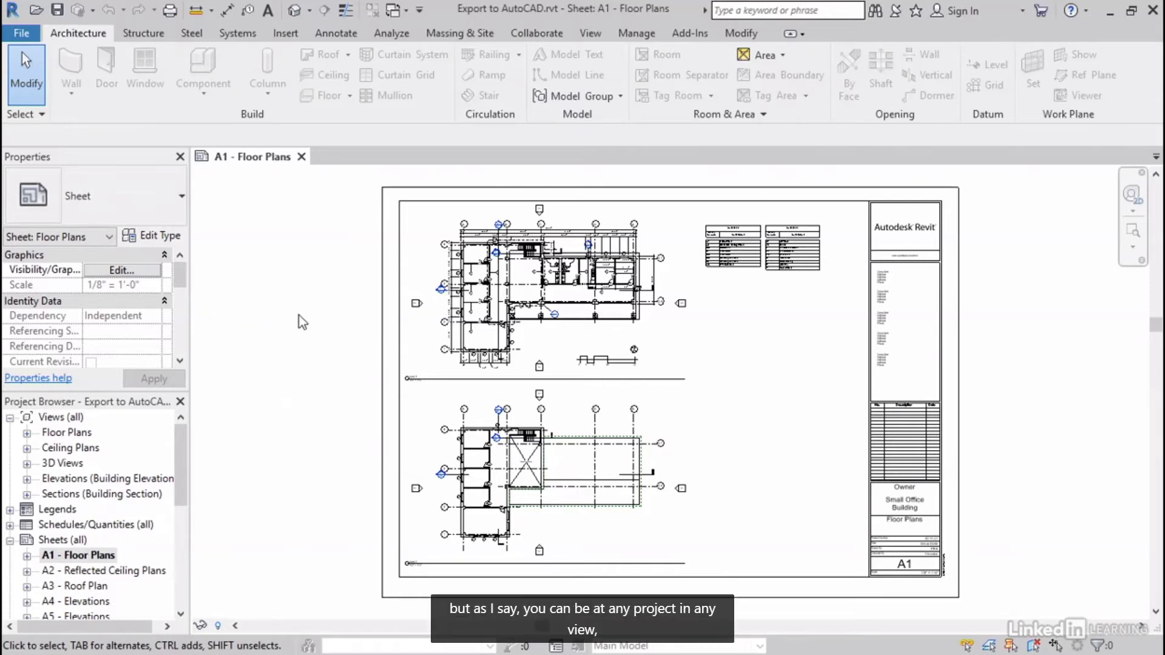
Step: Start a DWG export from sheet A1 of the Export to AutoCAD project
{"action": "left_click", "coordinate": [22, 33]}
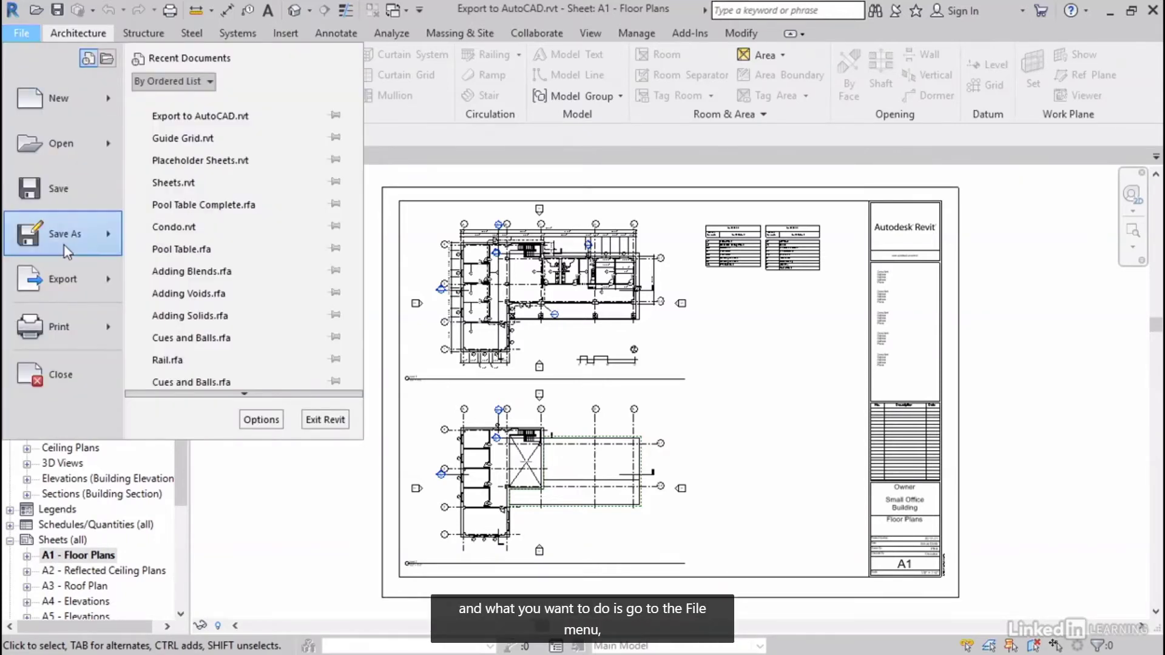
{"action": "mouse_move", "coordinate": [67, 294]}
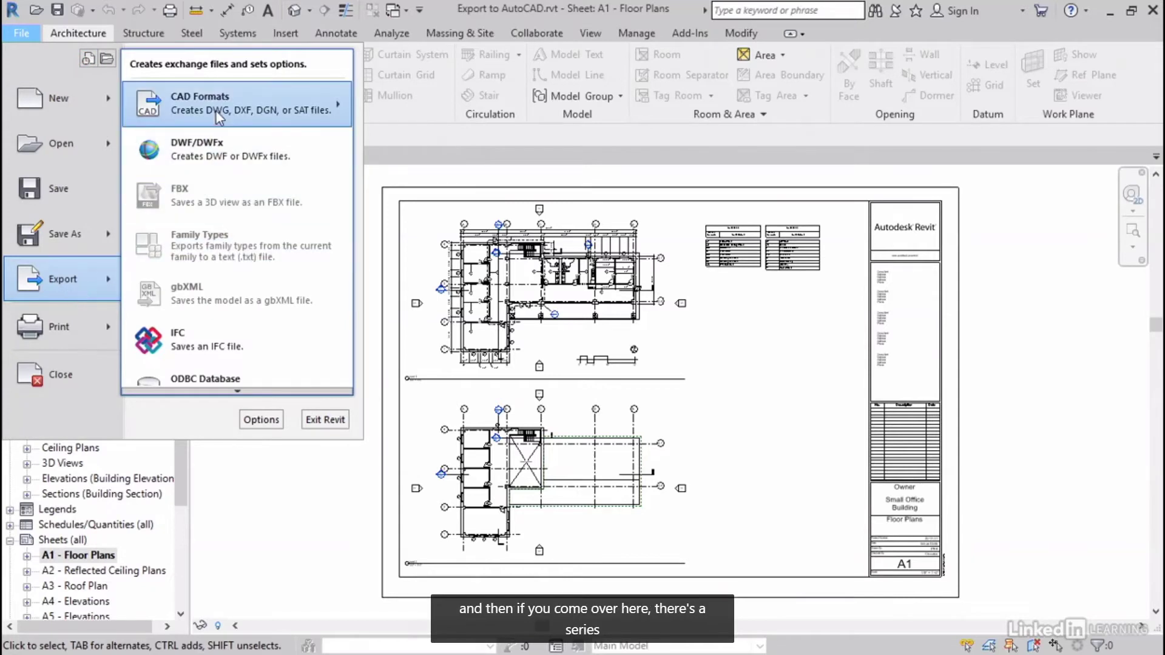
{"action": "mouse_move", "coordinate": [217, 112]}
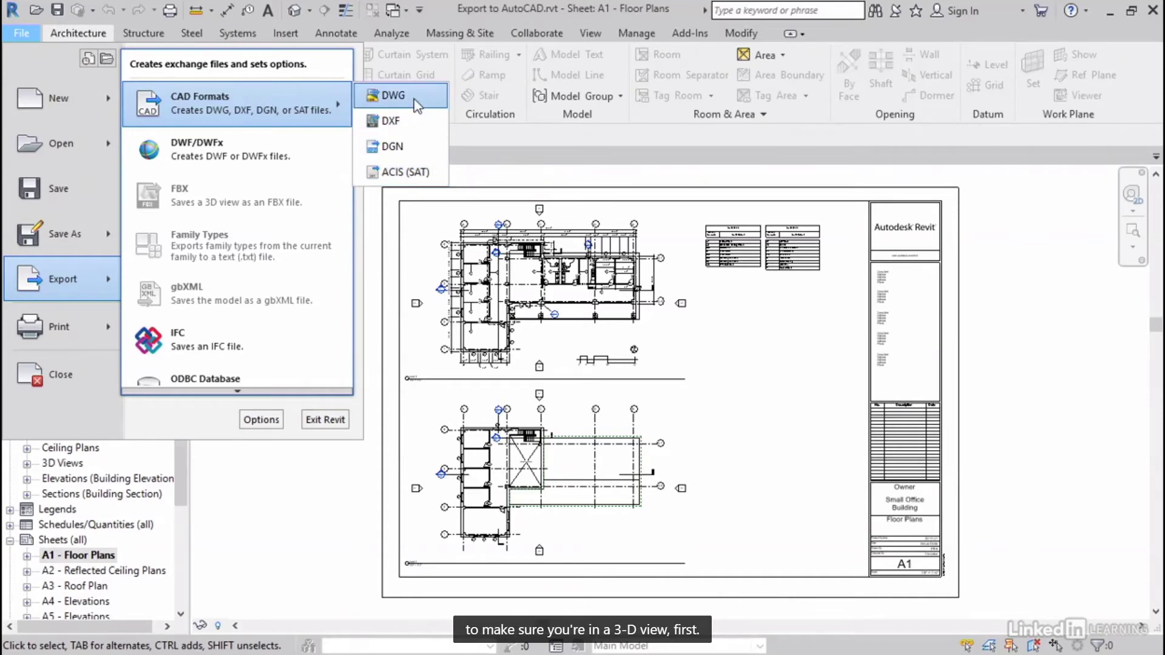
{"action": "left_click", "coordinate": [393, 96]}
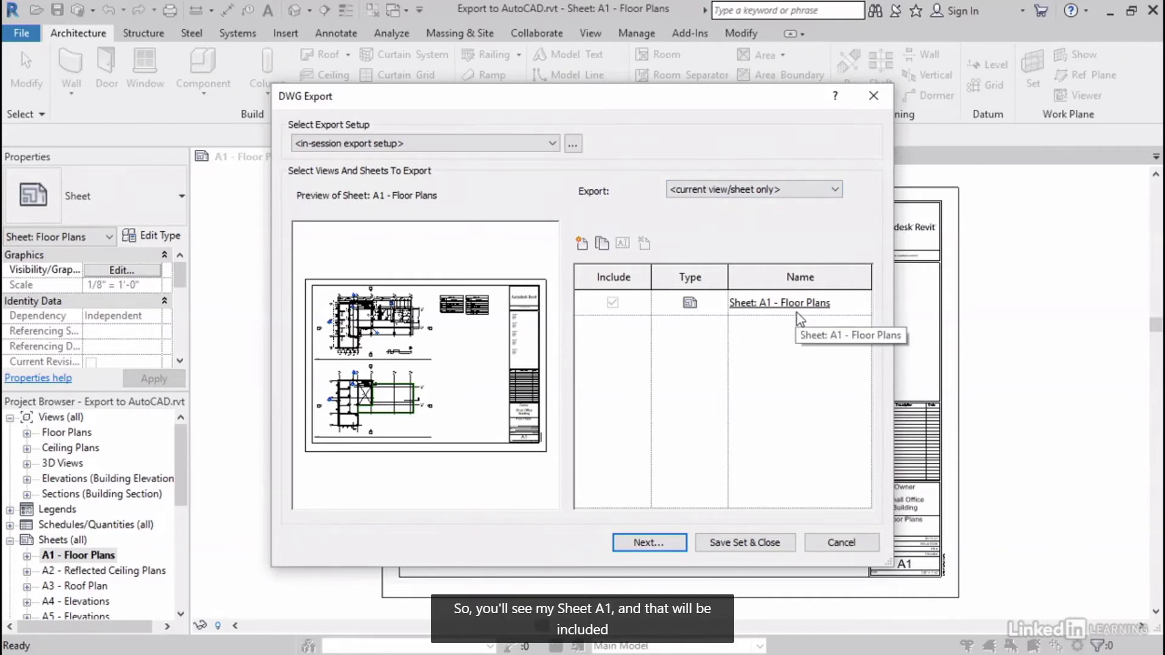
Step: Export an in-session view/sheet set, list the Sheets in the Model, and include sheet A2 alongside A1
{"action": "left_click", "coordinate": [838, 190]}
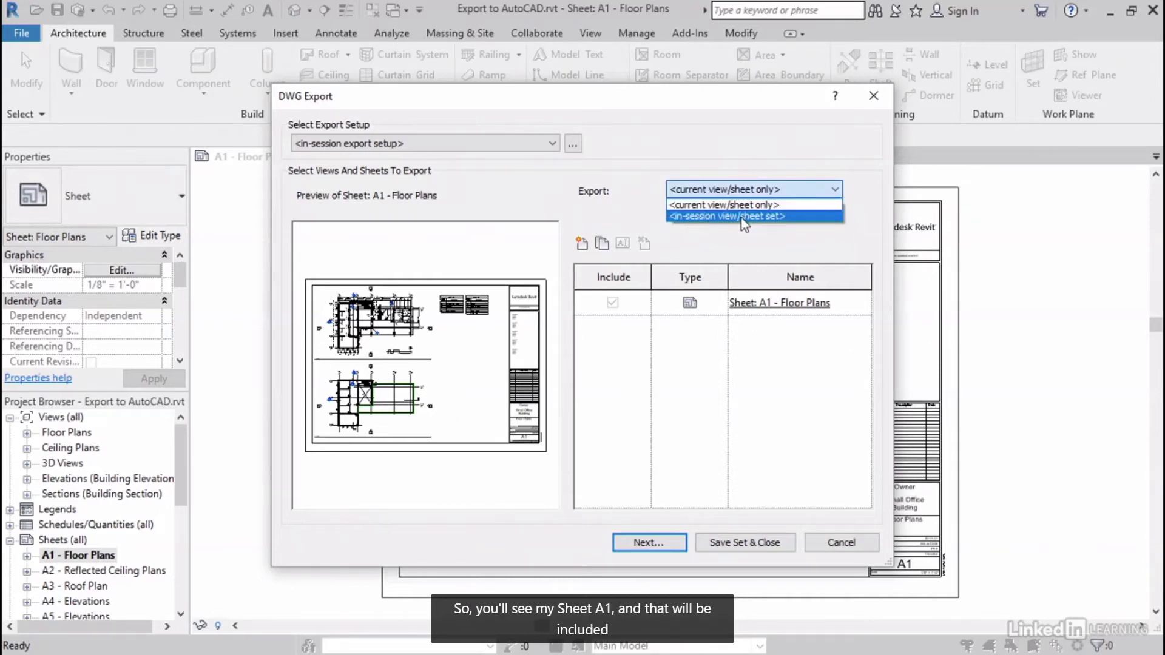
{"action": "left_click", "coordinate": [743, 217]}
{"action": "left_click", "coordinate": [835, 213]}
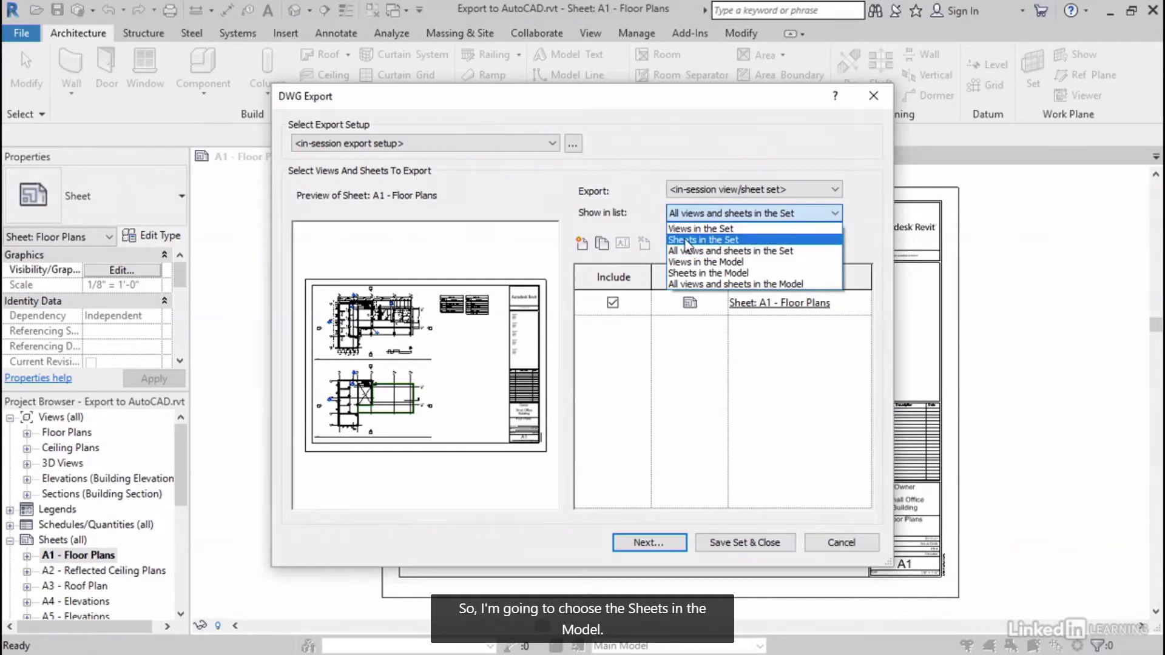
{"action": "left_click", "coordinate": [693, 276]}
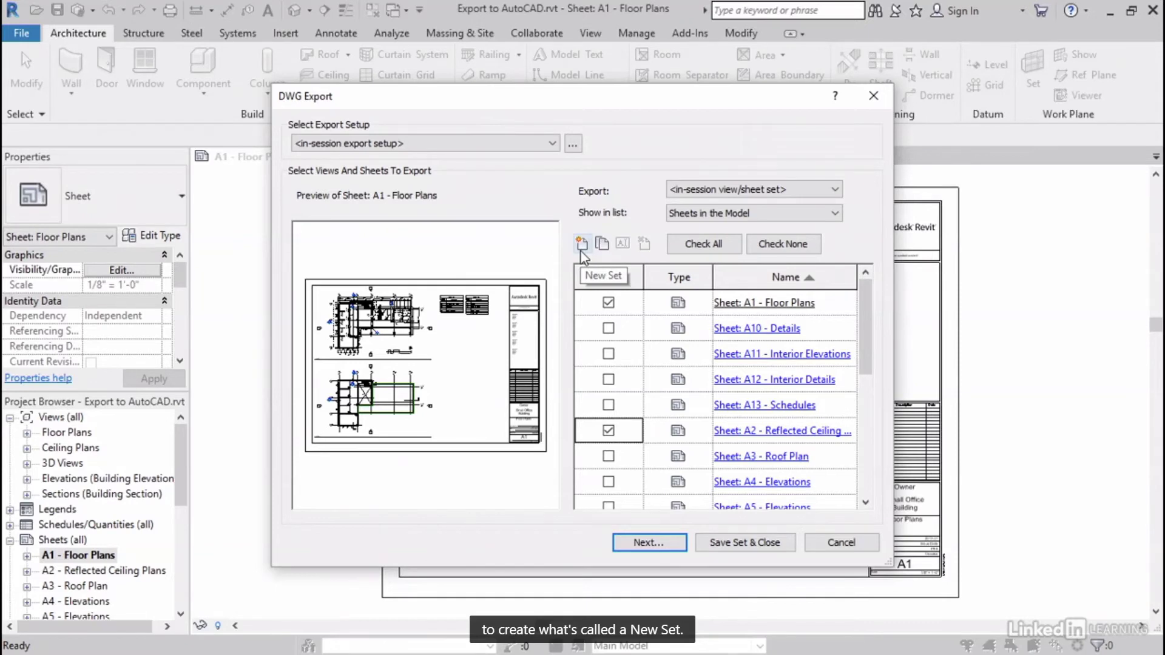
{"action": "left_click", "coordinate": [795, 213]}
{"action": "left_click", "coordinate": [796, 212]}
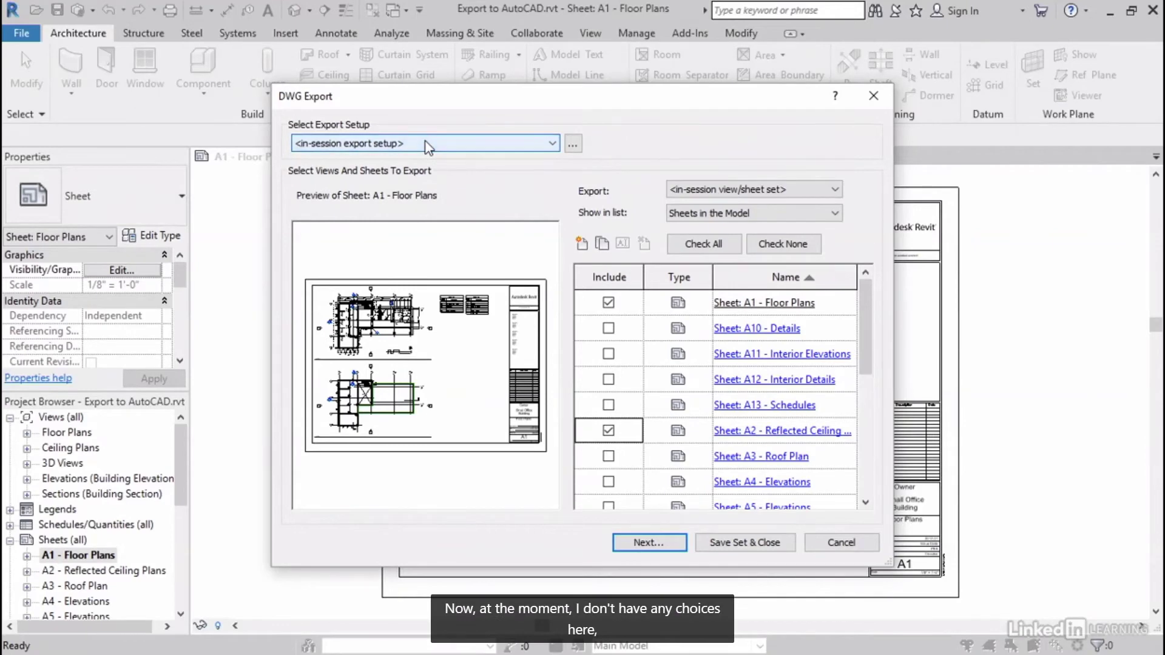
Step: Open the DWG export setup for modification and load its layers from British Standard 1192 (BS1192)
{"action": "left_click", "coordinate": [574, 146]}
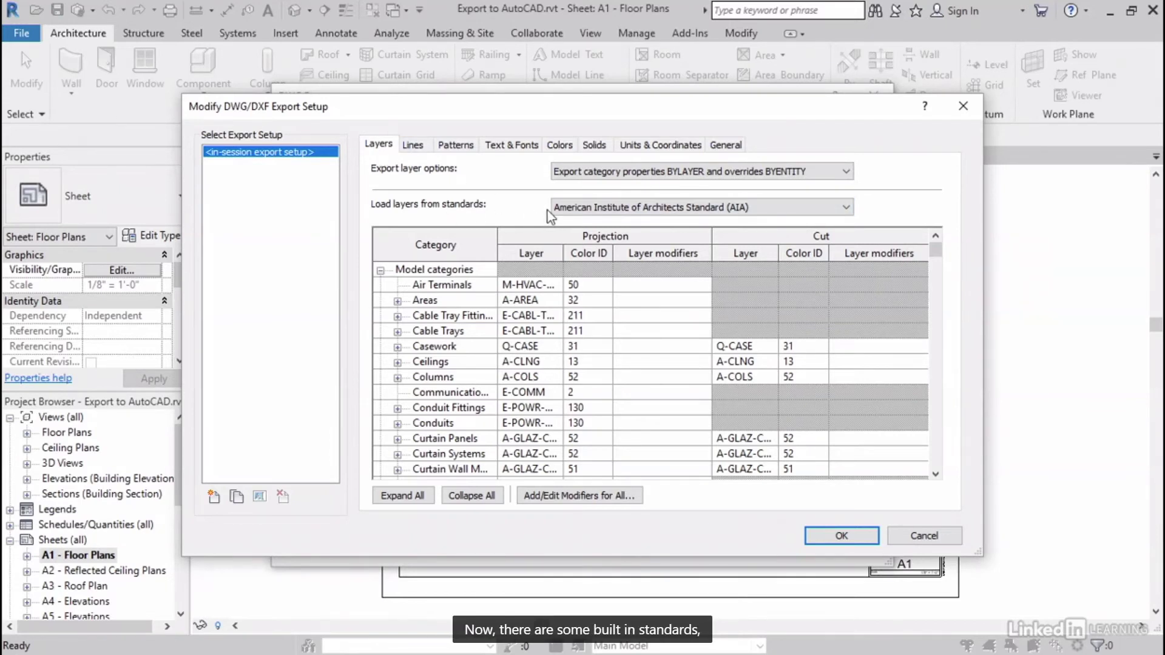
{"action": "left_click", "coordinate": [759, 209]}
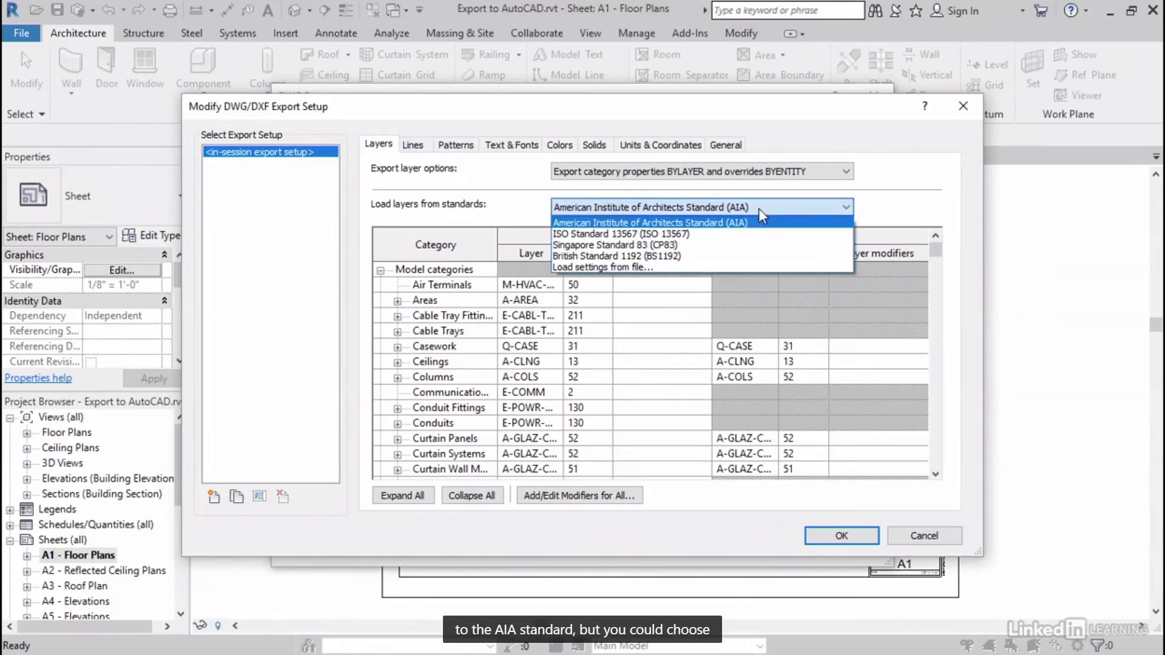
{"action": "left_click", "coordinate": [607, 255]}
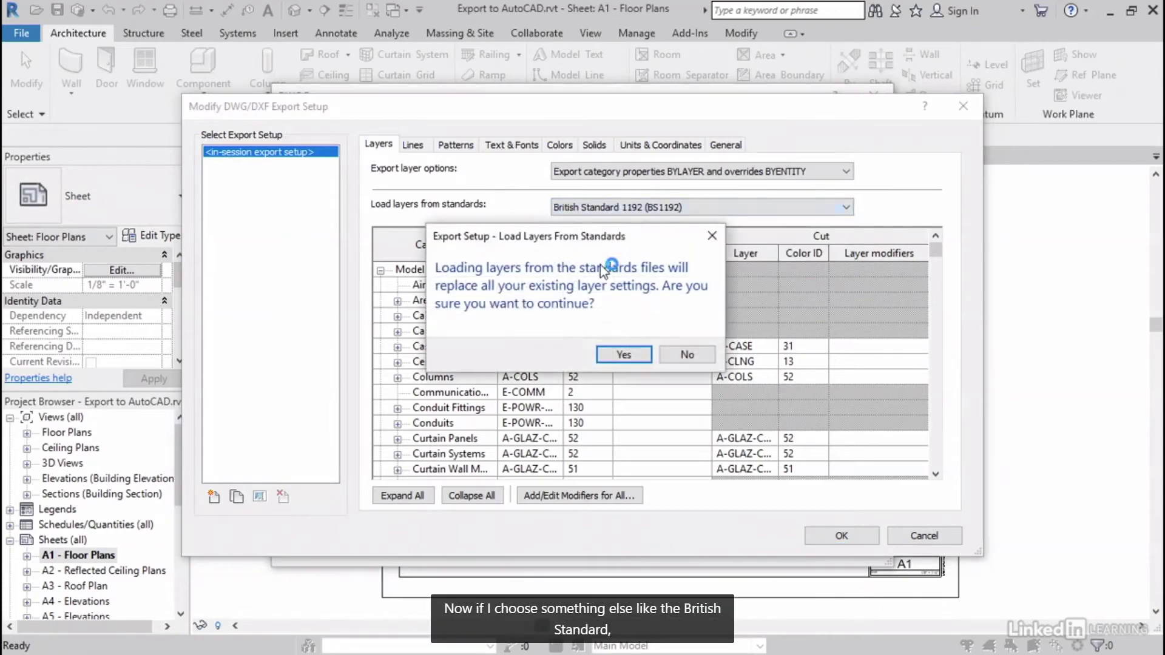
{"action": "left_click", "coordinate": [624, 354]}
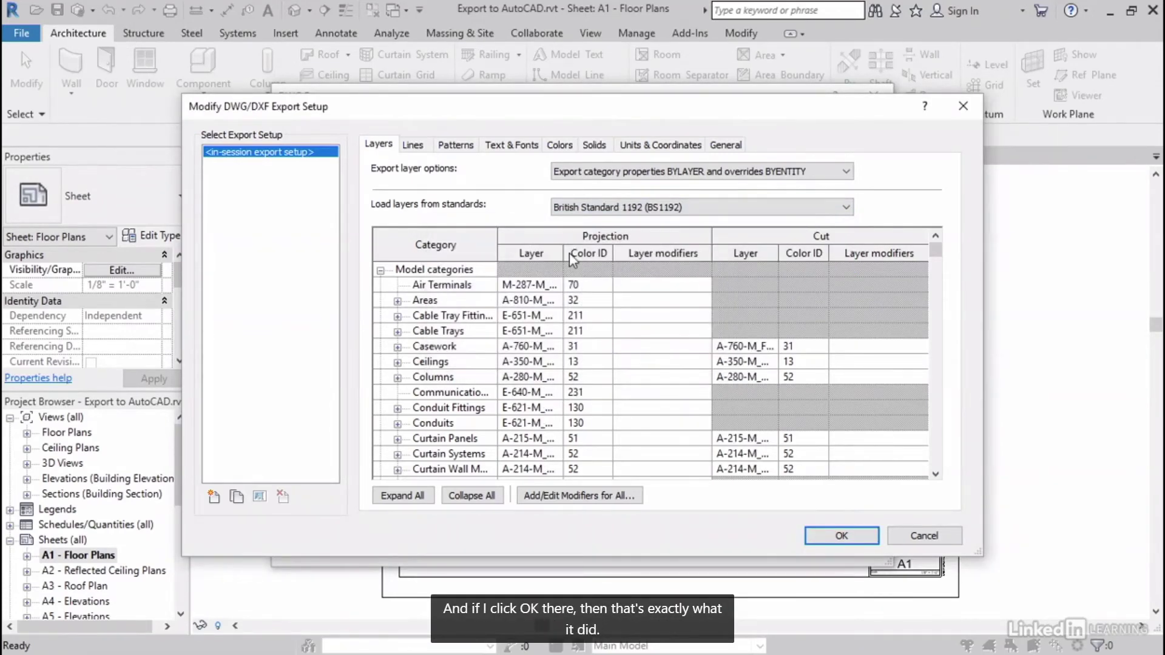
Step: Load the export layers from the American Institute of Architects Standard (AIA) and select the Columns category's layer mapping
{"action": "left_click", "coordinate": [671, 207]}
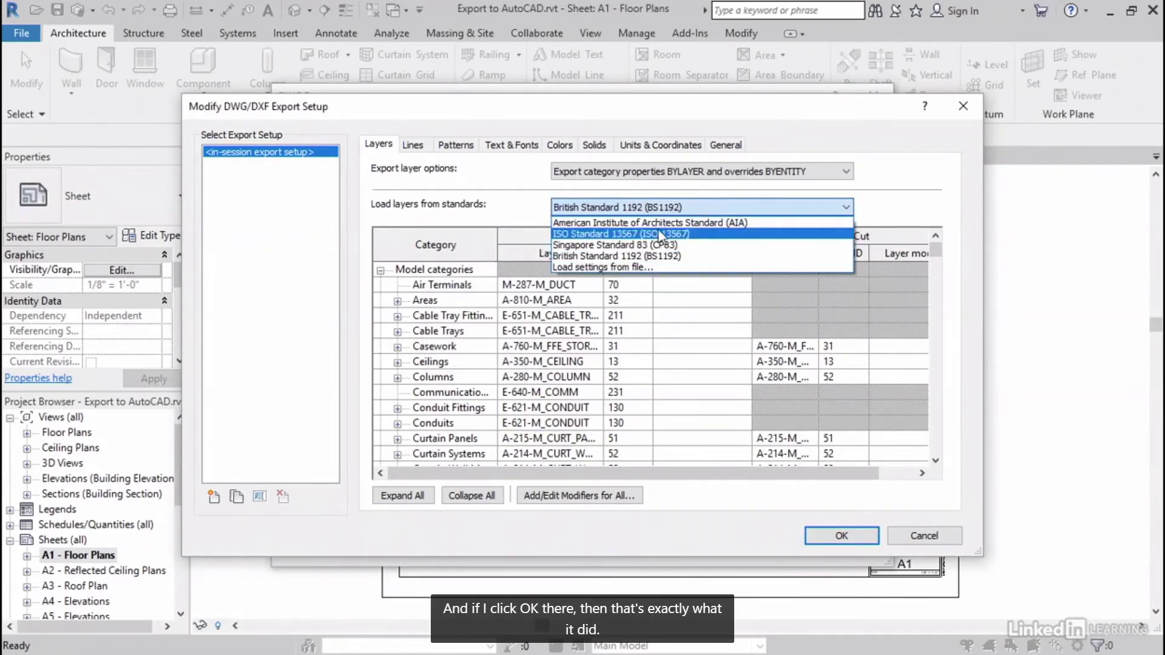
{"action": "left_click", "coordinate": [618, 224]}
{"action": "left_click", "coordinate": [630, 355]}
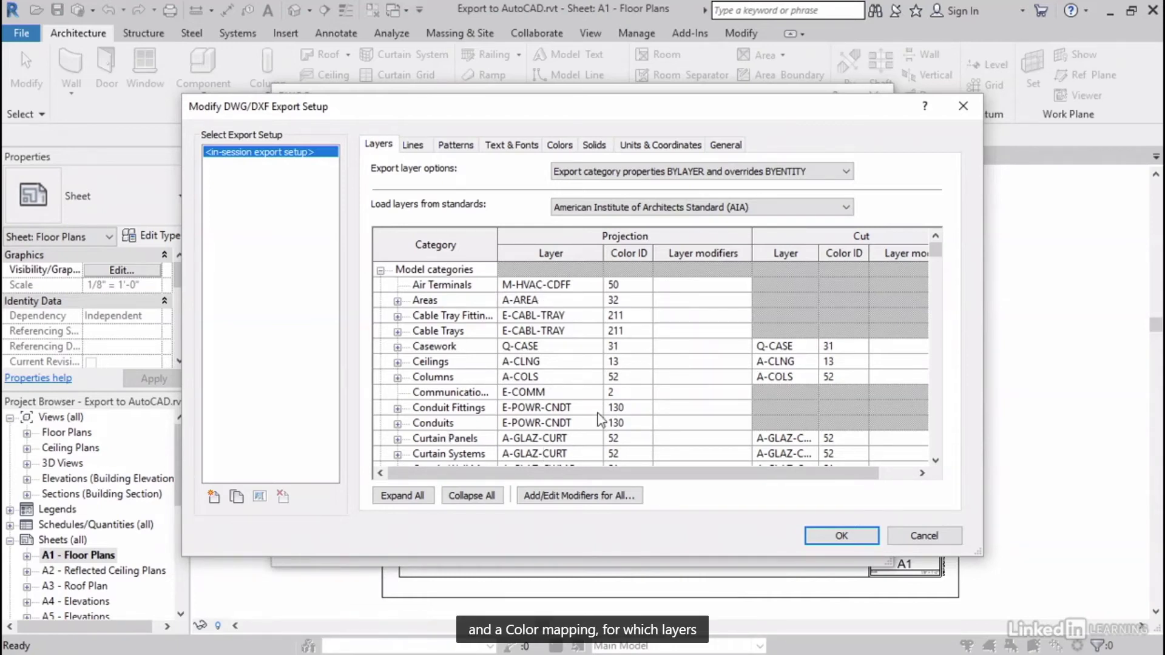
{"action": "left_click", "coordinate": [568, 379]}
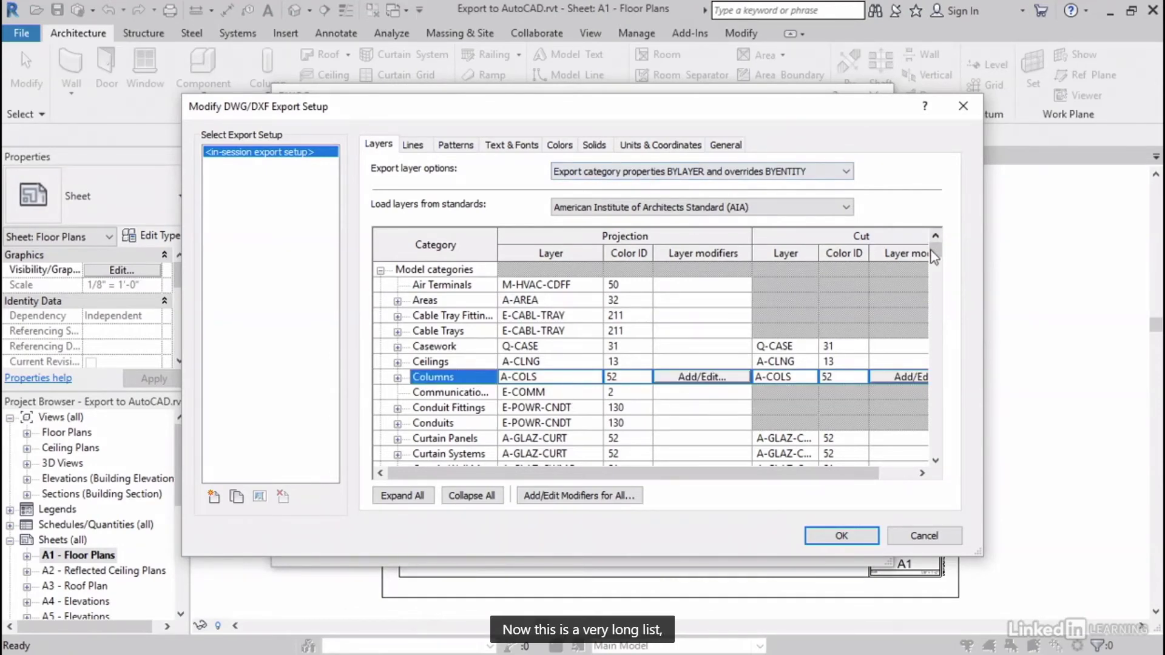
{"action": "mouse_move", "coordinate": [936, 250]}
{"action": "left_mouse_down"}
{"action": "mouse_move", "coordinate": [932, 394]}
{"action": "mouse_move", "coordinate": [935, 243]}
{"action": "left_mouse_up"}
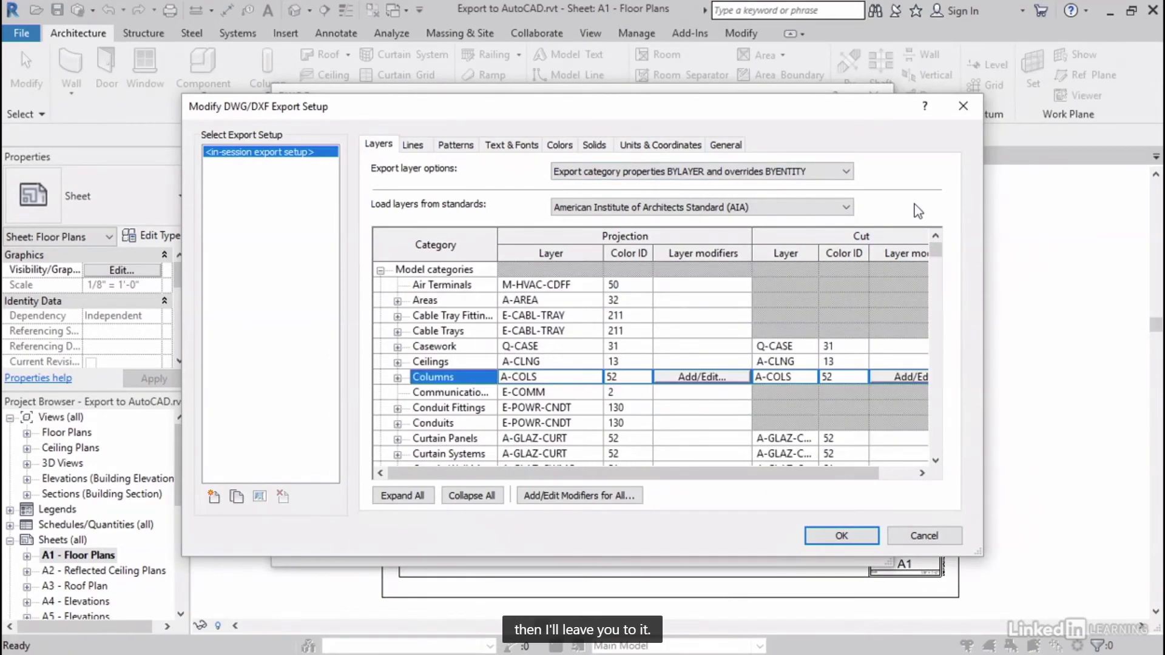
Step: Review the linetype choices for the Solid line pattern, keep it automatically generated, and open the hatch pattern mappings
{"action": "left_click", "coordinate": [412, 147]}
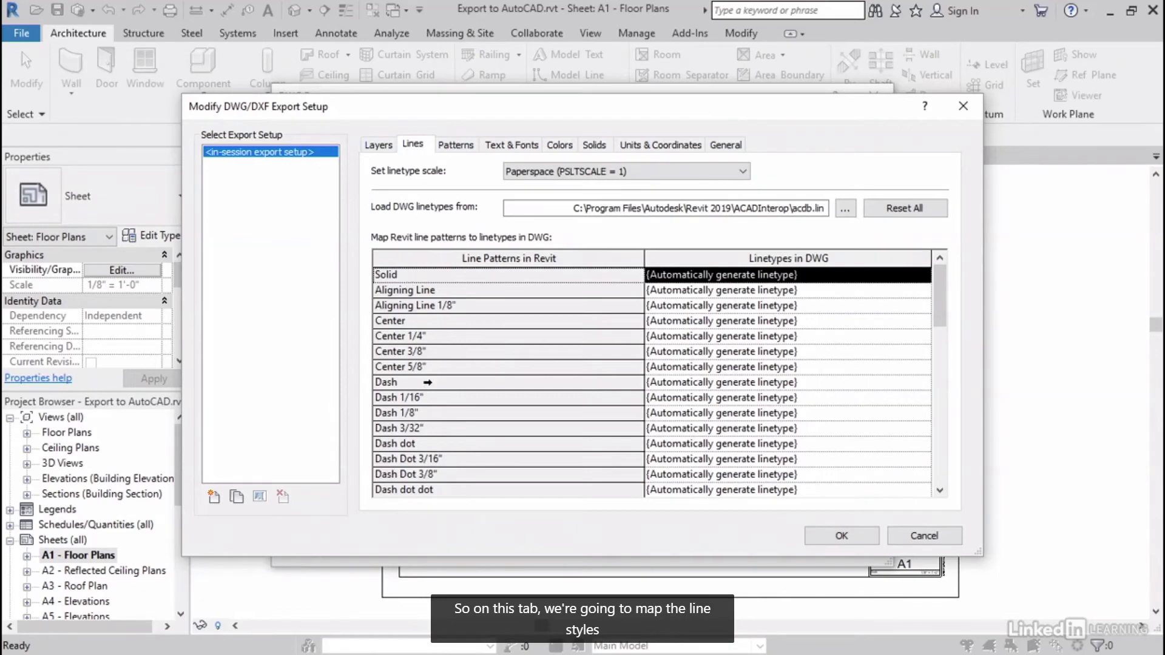
{"action": "left_click", "coordinate": [925, 275]}
{"action": "left_click", "coordinate": [924, 275]}
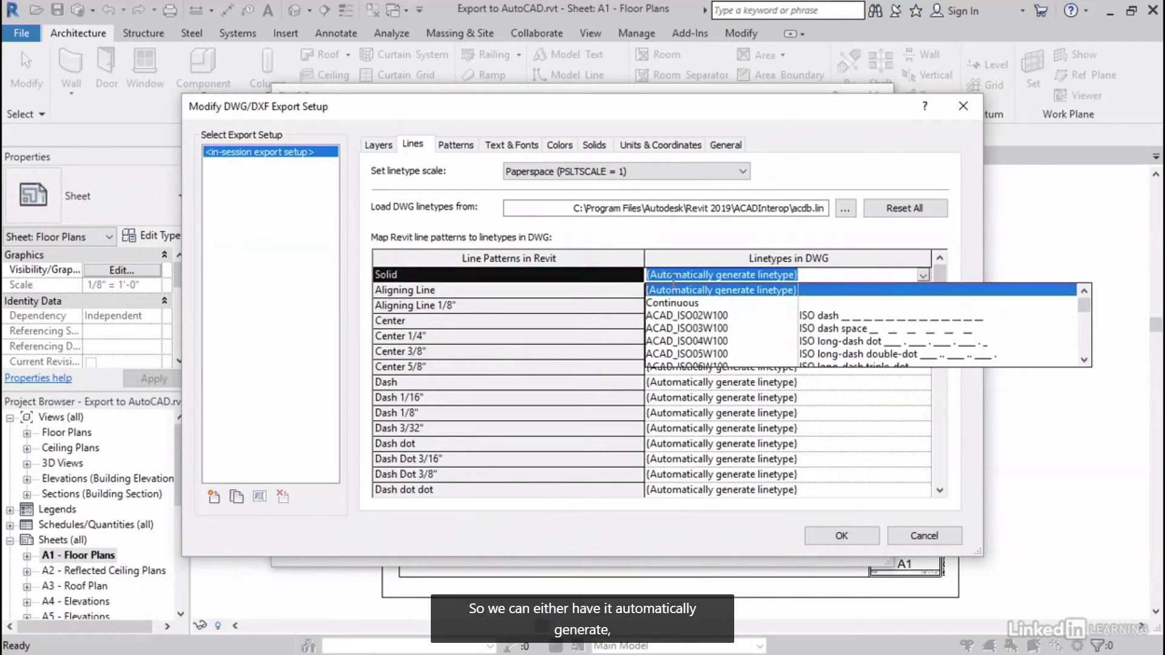
{"action": "left_click", "coordinate": [813, 291]}
{"action": "left_click", "coordinate": [457, 145]}
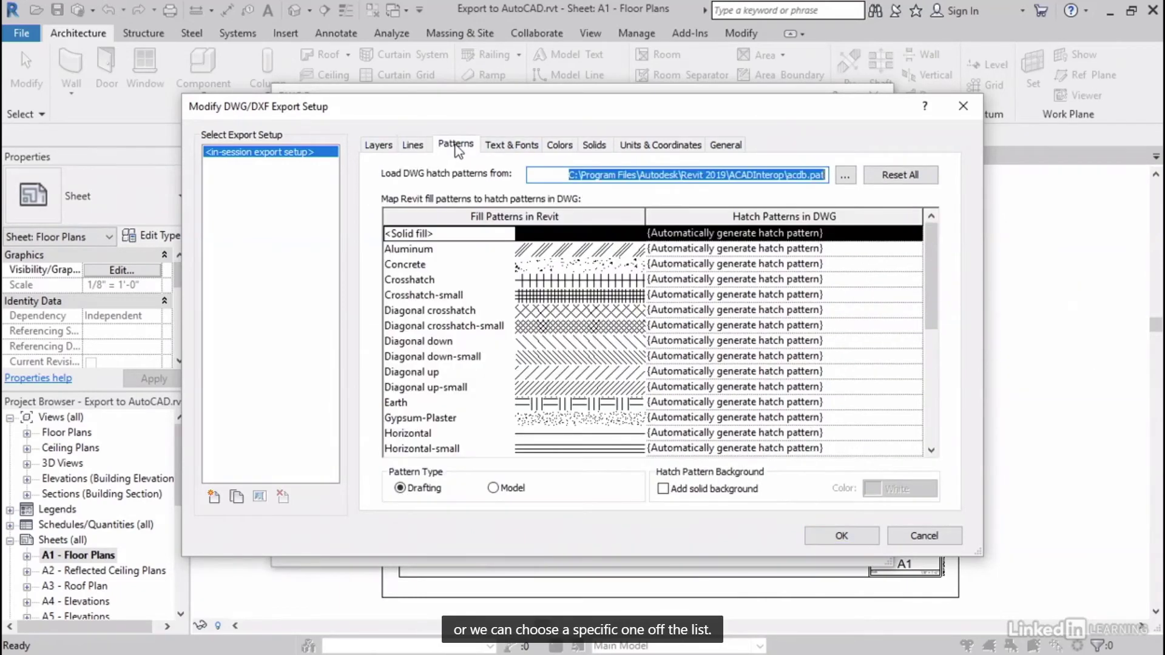
Step: Review the text and font, color and solids export settings, and set the coordinate system basis to Shared
{"action": "left_click", "coordinate": [513, 145]}
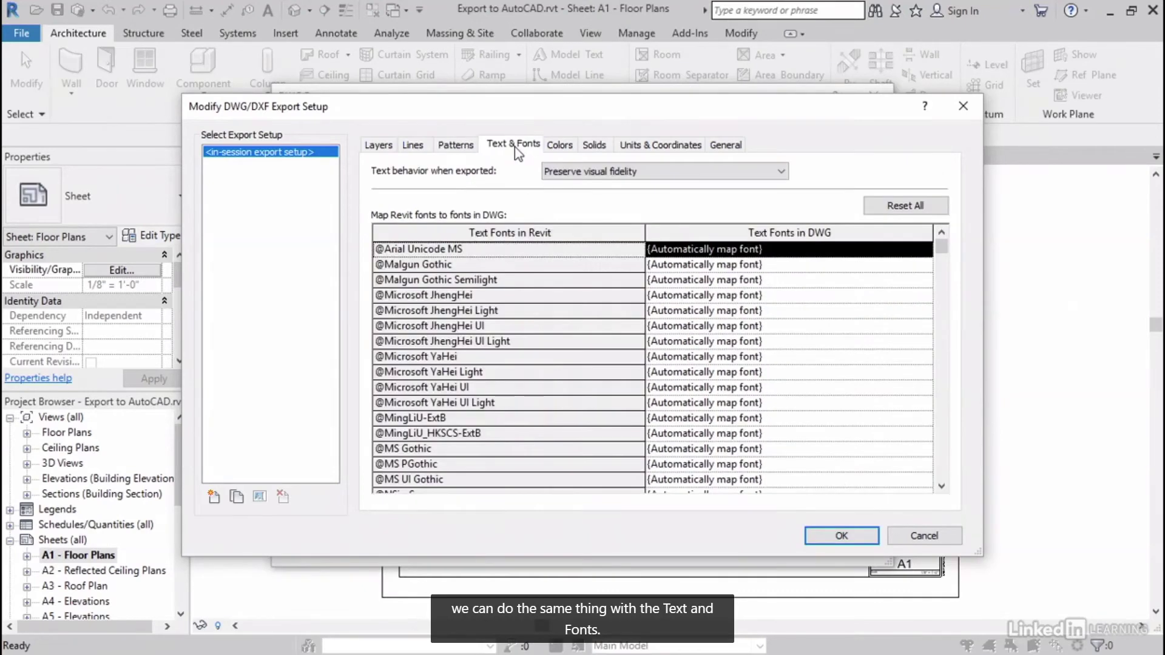
{"action": "left_click", "coordinate": [559, 145]}
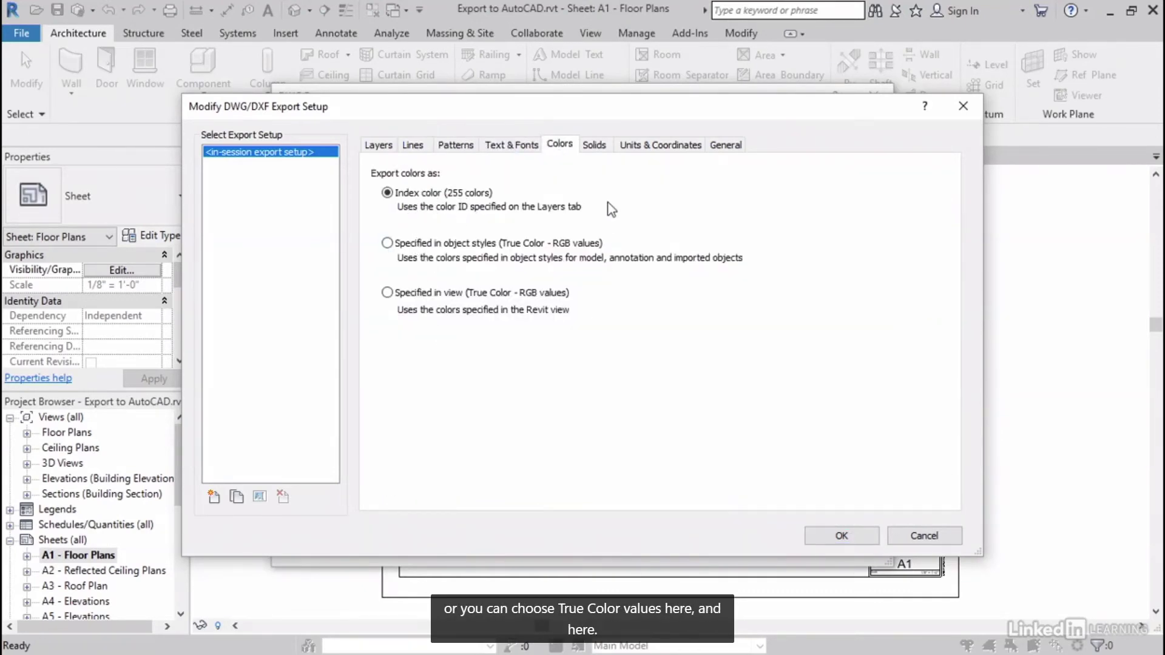
{"action": "left_click", "coordinate": [594, 145]}
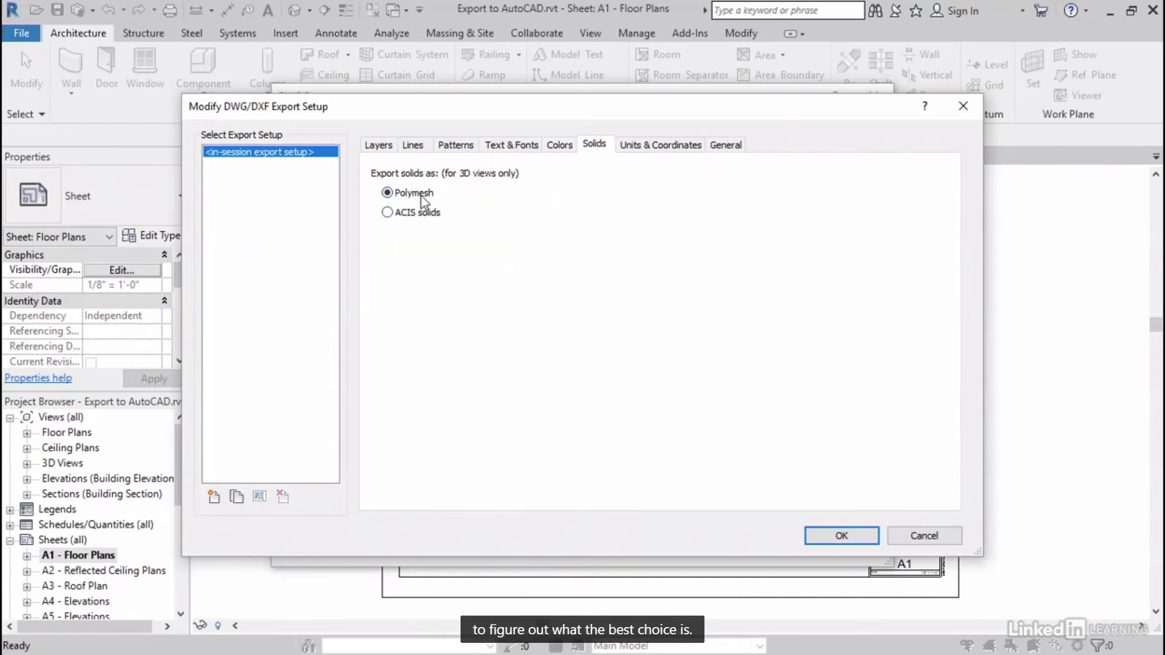
{"action": "left_click", "coordinate": [679, 152]}
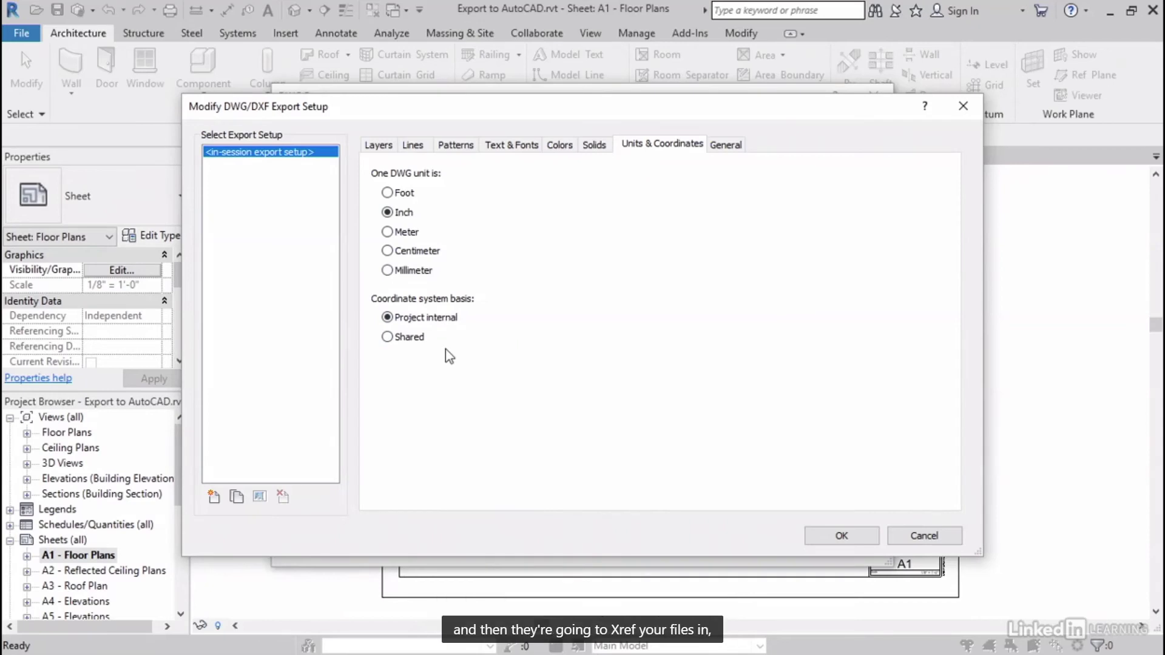
{"action": "left_click", "coordinate": [409, 338]}
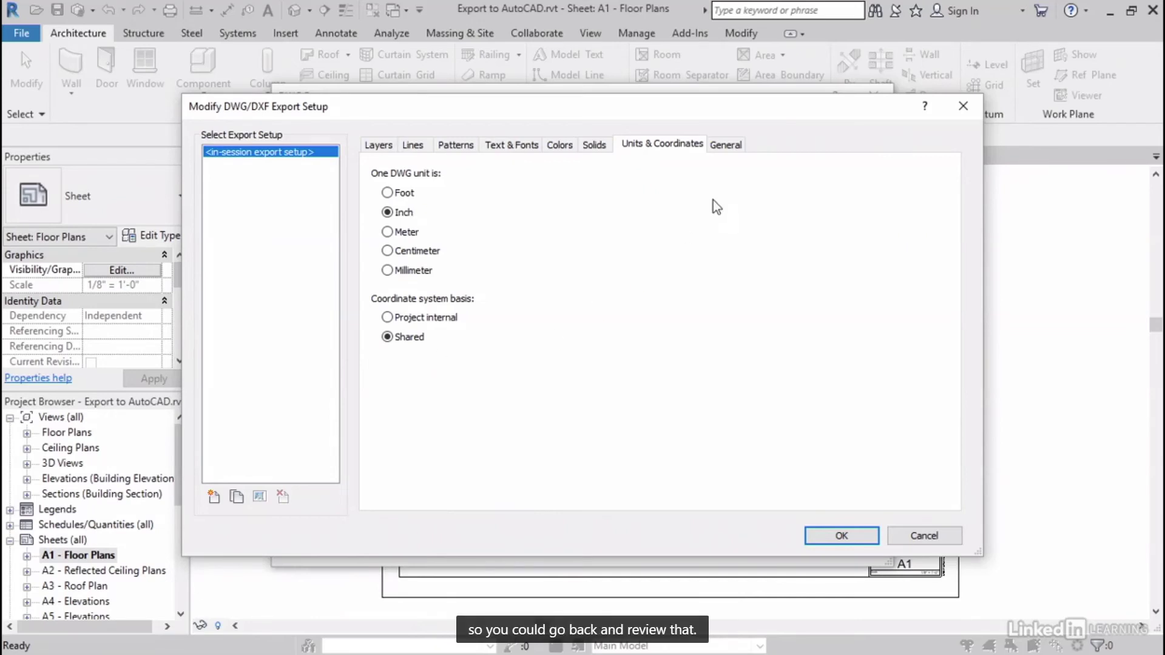
Step: Enable exporting rooms, spaces and areas as polylines, and set the export file format to AutoCAD 2013 Format
{"action": "left_click", "coordinate": [735, 146]}
{"action": "left_click", "coordinate": [394, 190]}
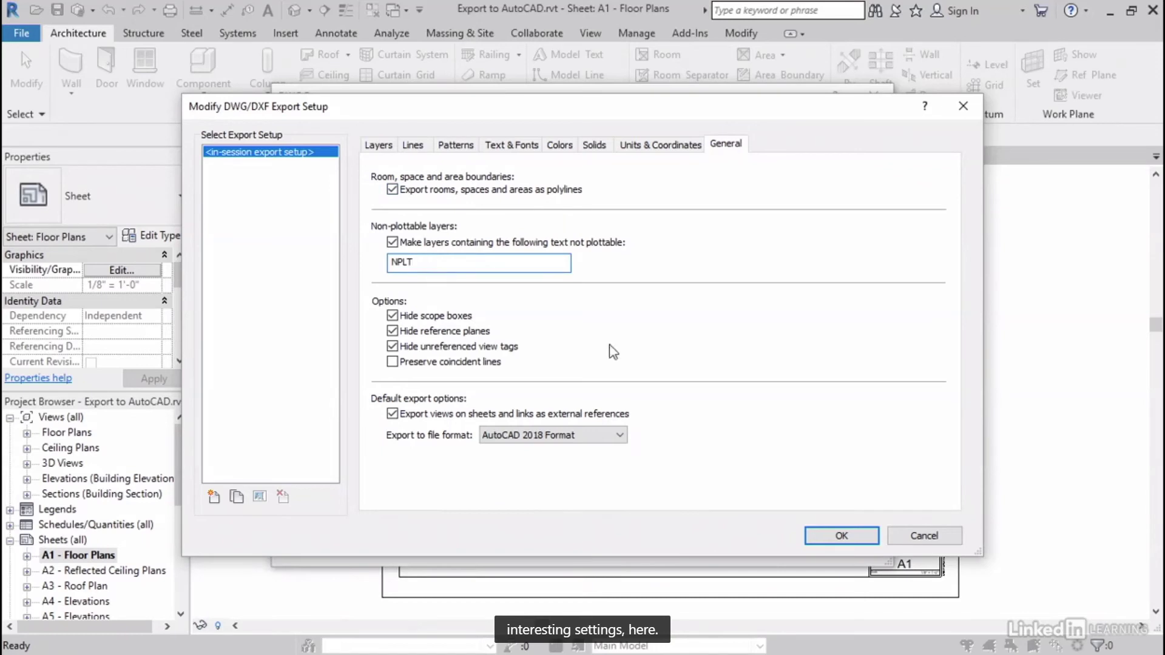
{"action": "left_click", "coordinate": [591, 436]}
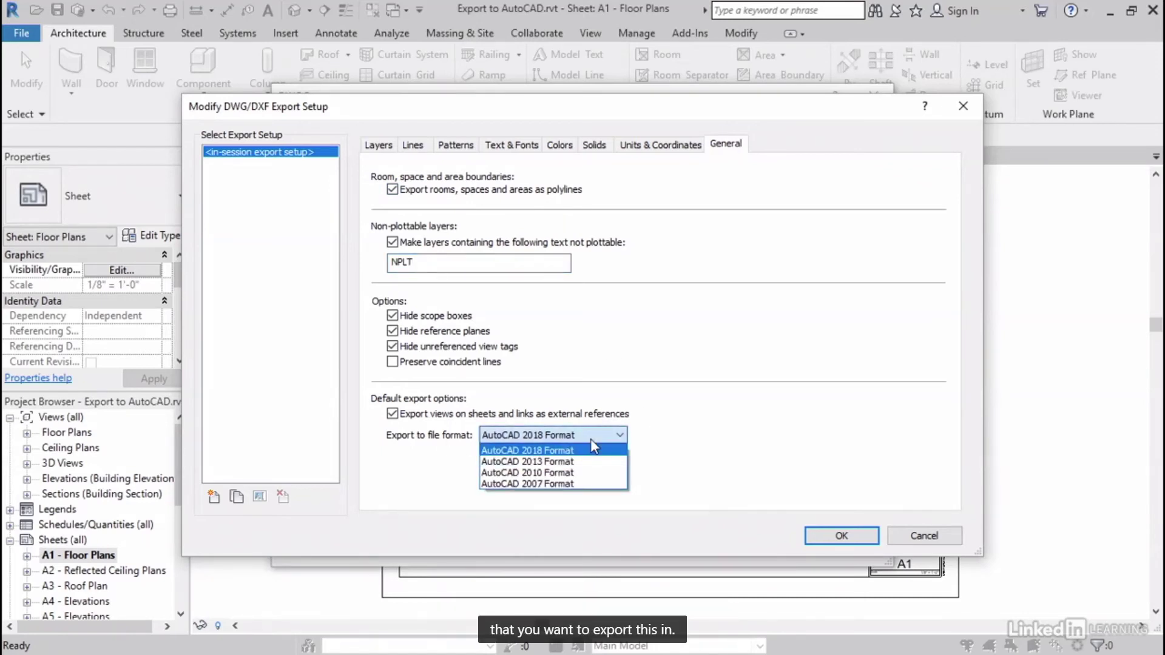
{"action": "left_click", "coordinate": [576, 461]}
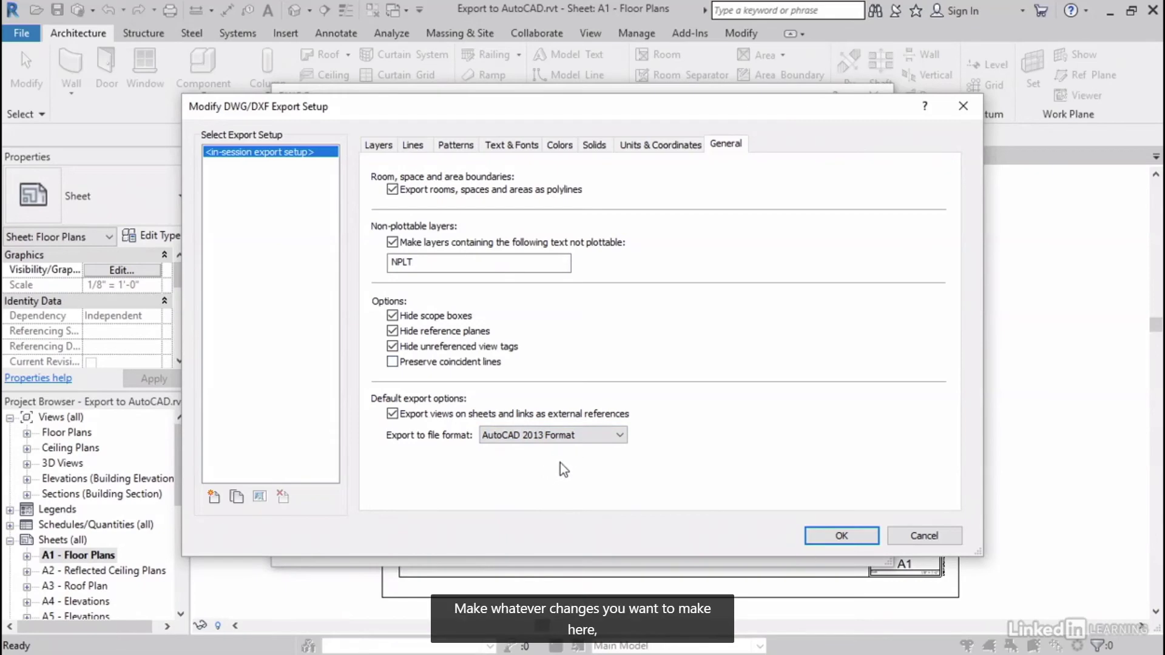
Step: Accept the export setup and export the included sheets to the Chapter 14 folder with their views as external references
{"action": "left_click", "coordinate": [842, 536]}
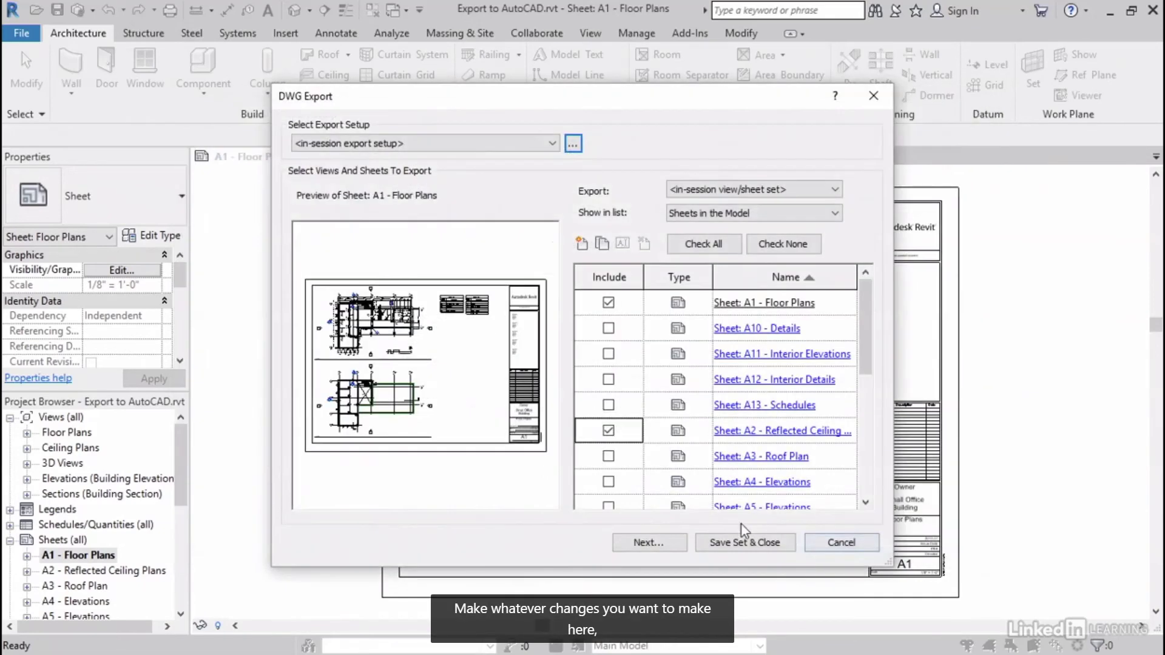
{"action": "left_click", "coordinate": [671, 548]}
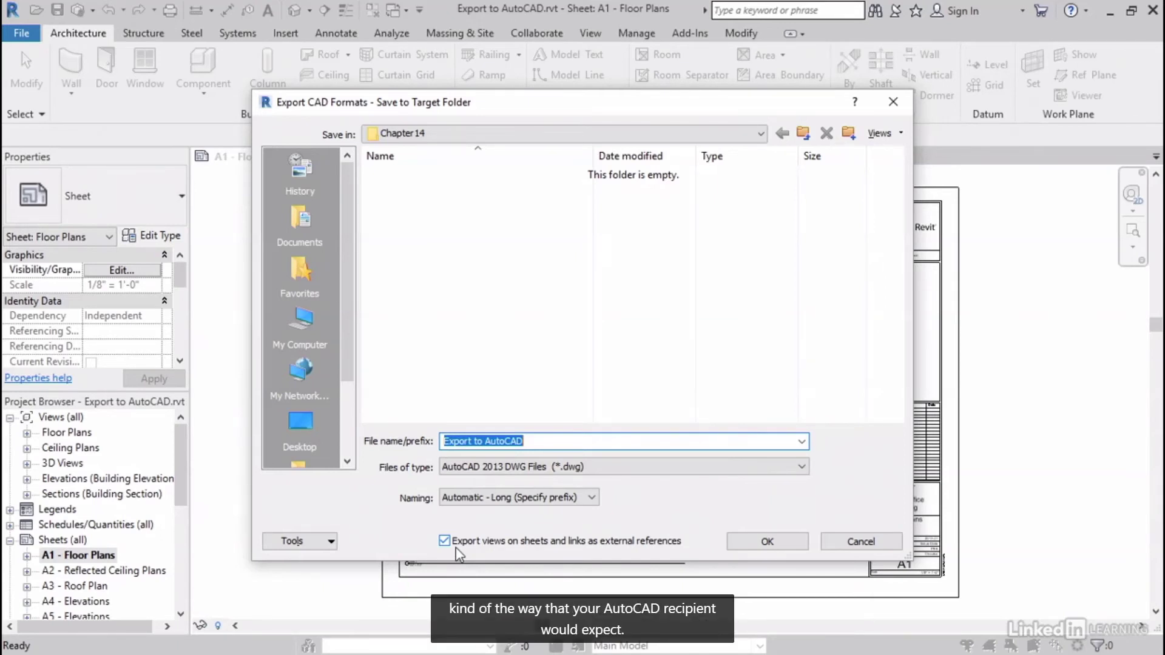
{"action": "left_click", "coordinate": [756, 545]}
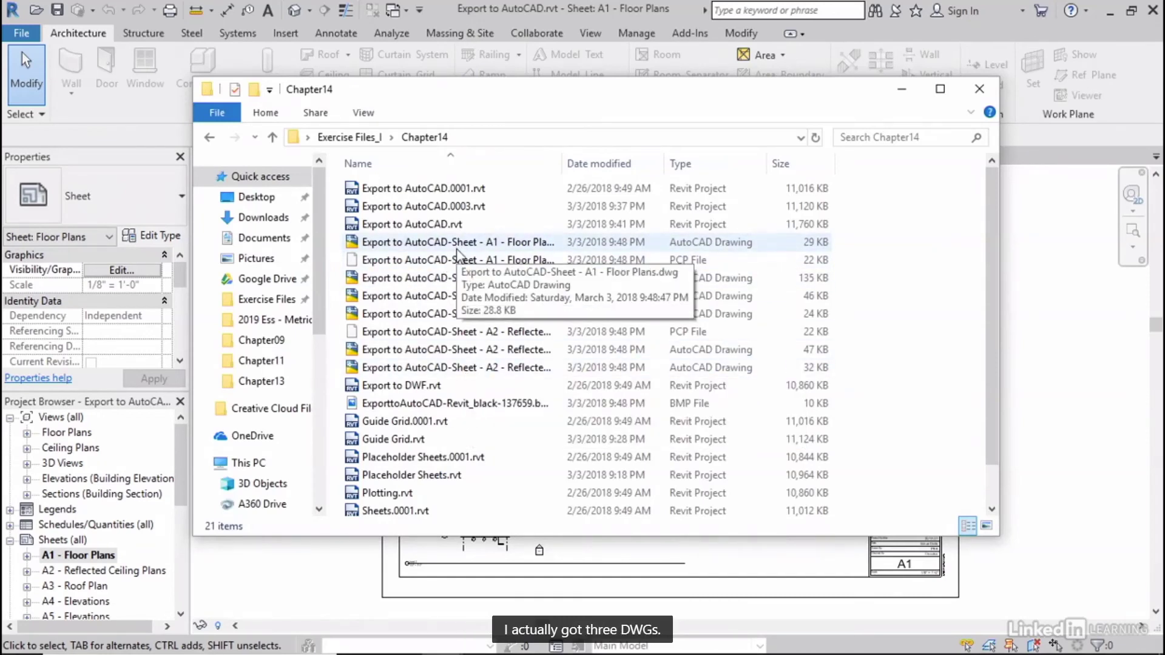
Step: Examine the exported DWG, PCP and BMP files in the Chapter14 folder with their full names readable, and minimize the folder window
{"action": "left_click_drag", "start_coordinate": [562, 163], "coordinate": [685, 164]}
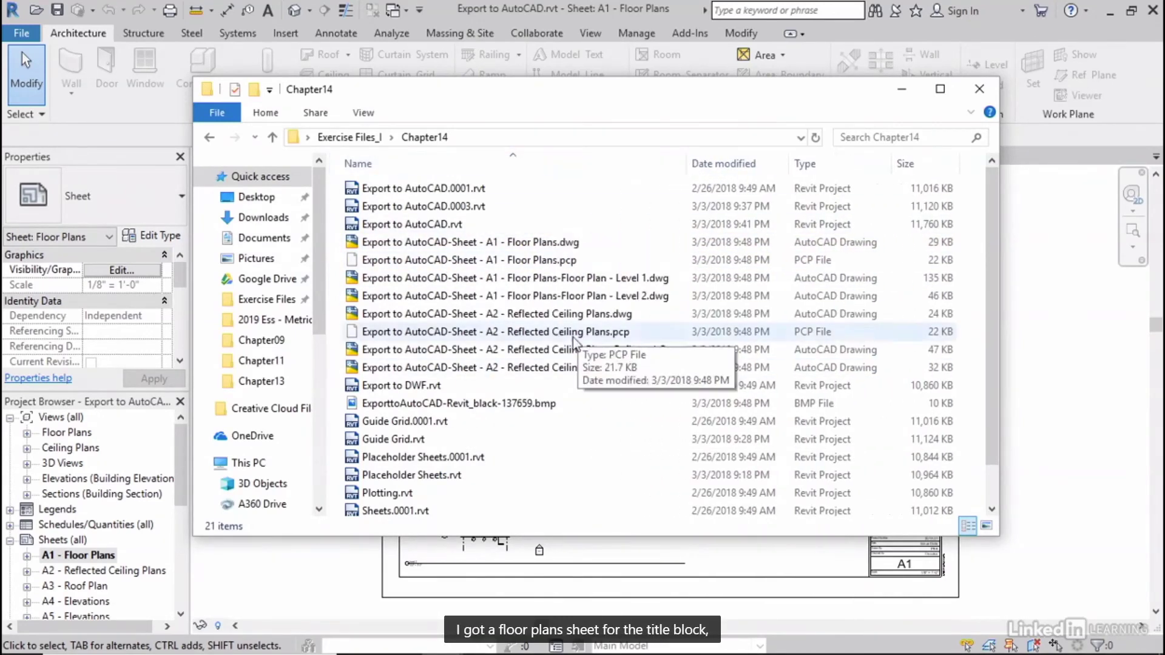
{"action": "left_click", "coordinate": [494, 246]}
{"action": "left_click", "coordinate": [494, 278]}
{"action": "left_click", "coordinate": [494, 295]}
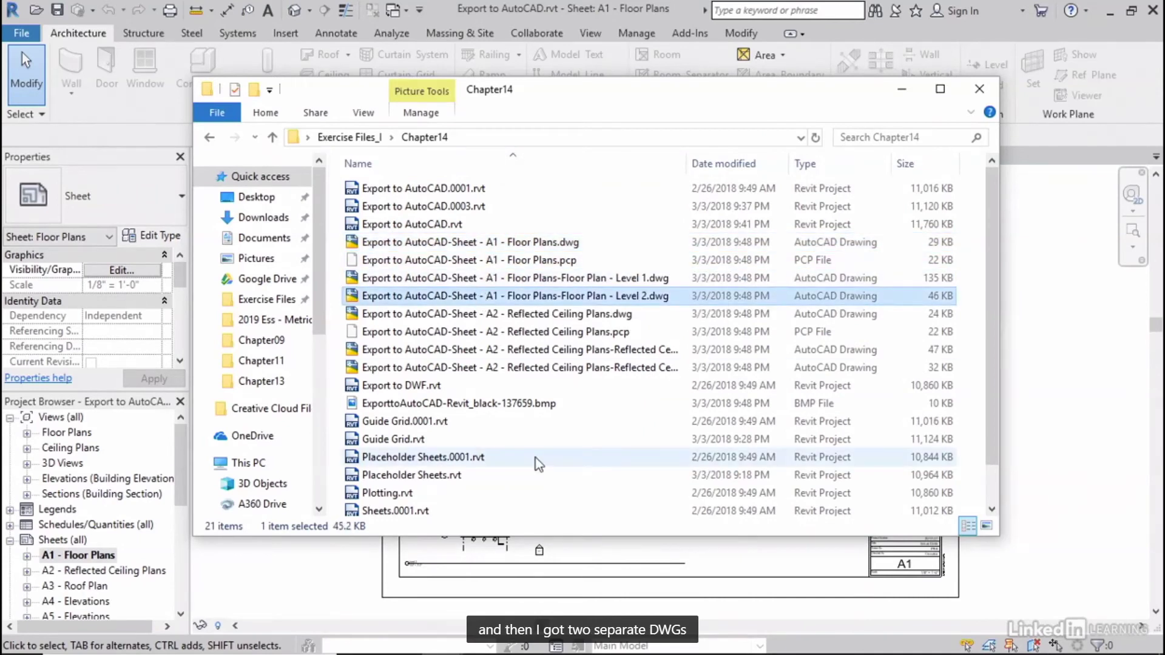
{"action": "left_click", "coordinate": [510, 261]}
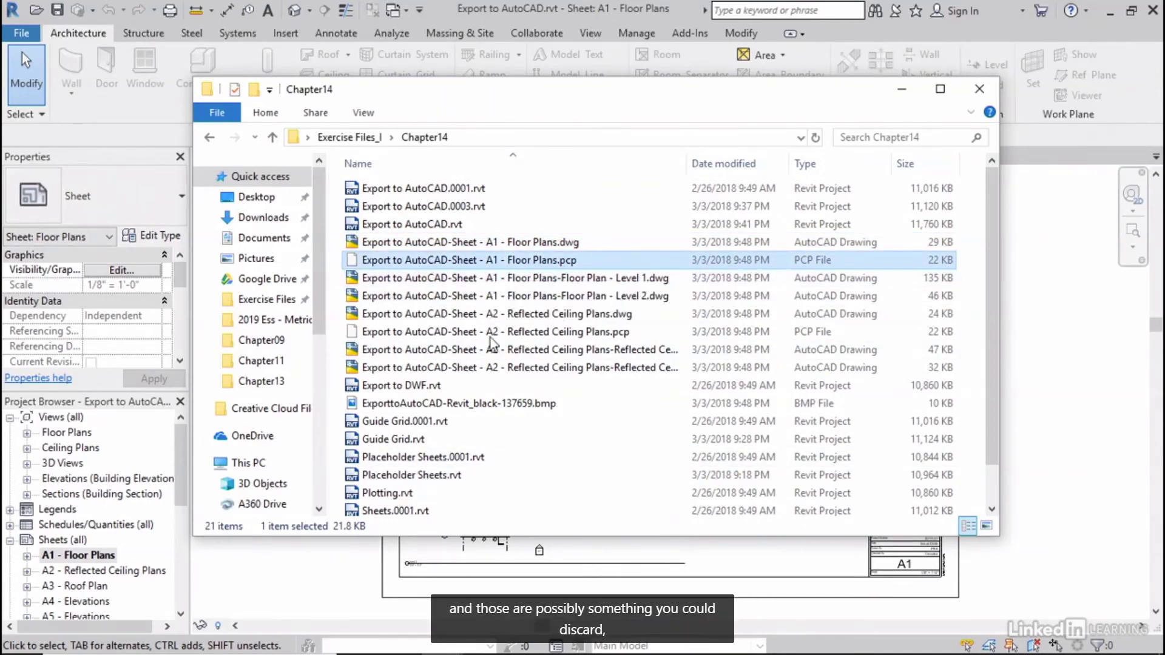
{"action": "left_click", "coordinate": [486, 403]}
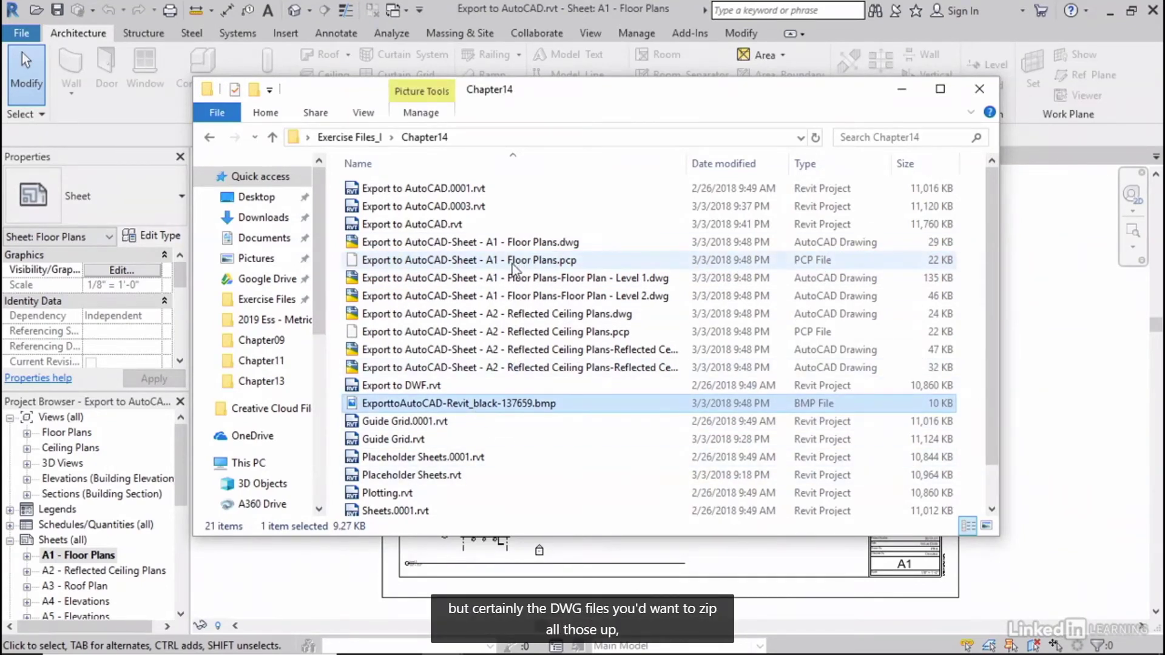
{"action": "left_click", "coordinate": [511, 242]}
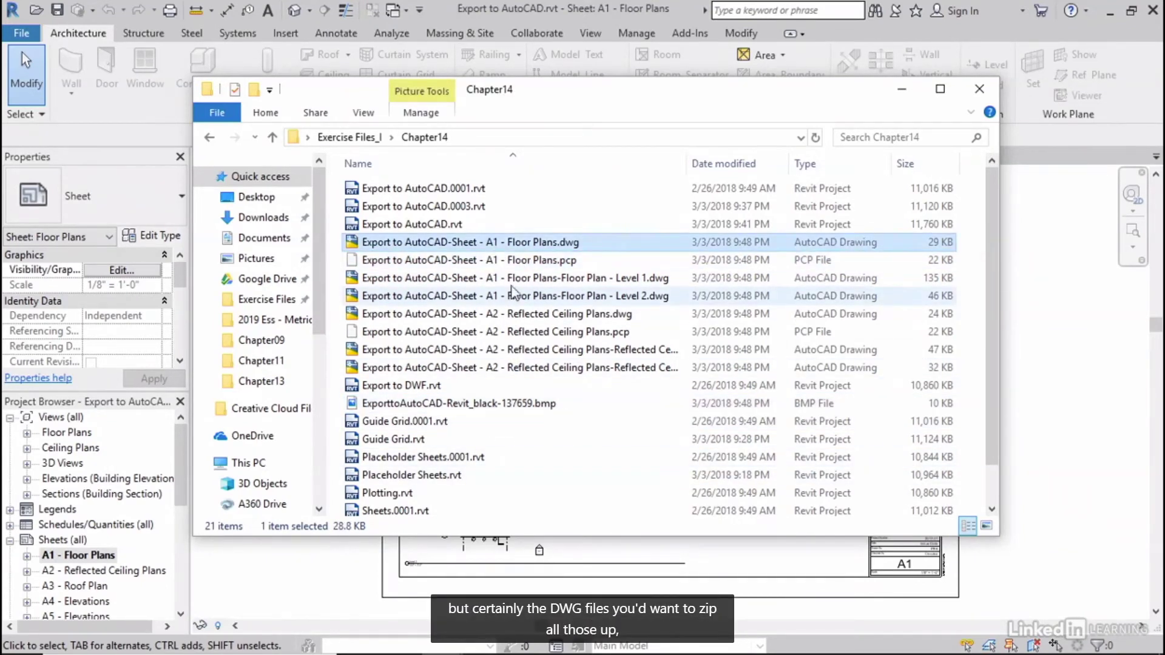
{"action": "left_click", "coordinate": [902, 89]}
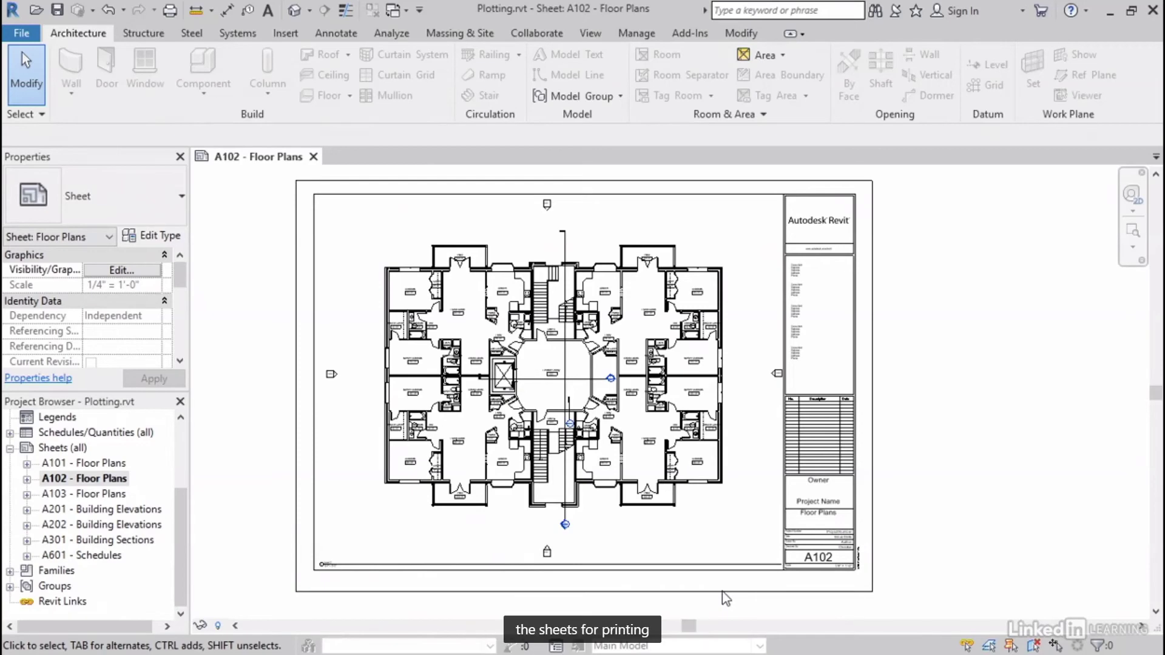
Step: Open the print settings for sheet A102, choose Microsoft Print to PDF, and combine multiple selected views/sheets into a single file
{"action": "middle_click_drag", "start_coordinate": [540, 484], "coordinate": [790, 484]}
{"action": "scroll", "coordinate": [835, 432], "scroll_direction": "up", "scroll_amount": 12}
{"action": "middle_click_drag", "start_coordinate": [895, 373], "coordinate": [1007, 450]}
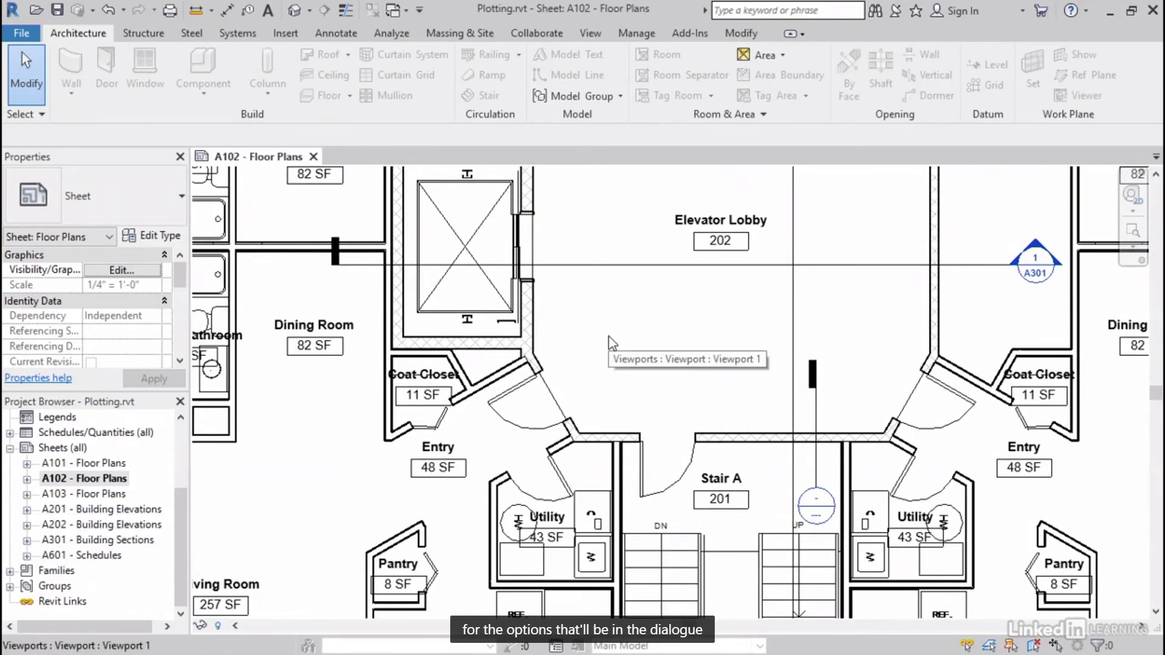
{"action": "left_click", "coordinate": [24, 40]}
{"action": "mouse_move", "coordinate": [73, 326]}
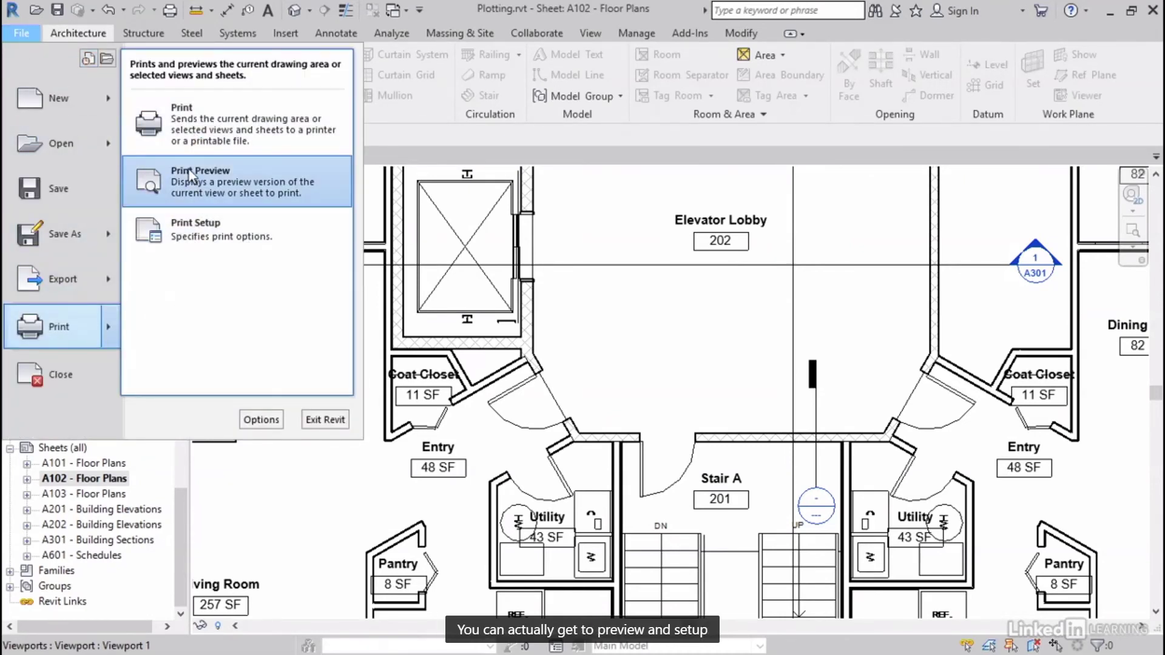
{"action": "left_click", "coordinate": [186, 122]}
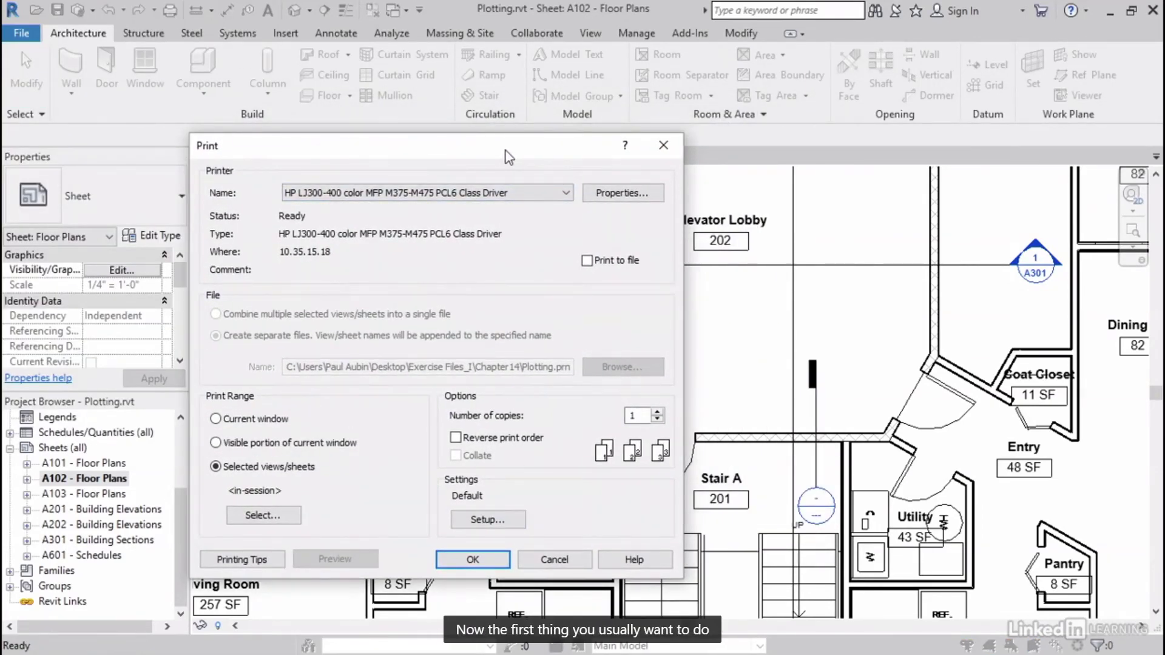
{"action": "left_click", "coordinate": [528, 193]}
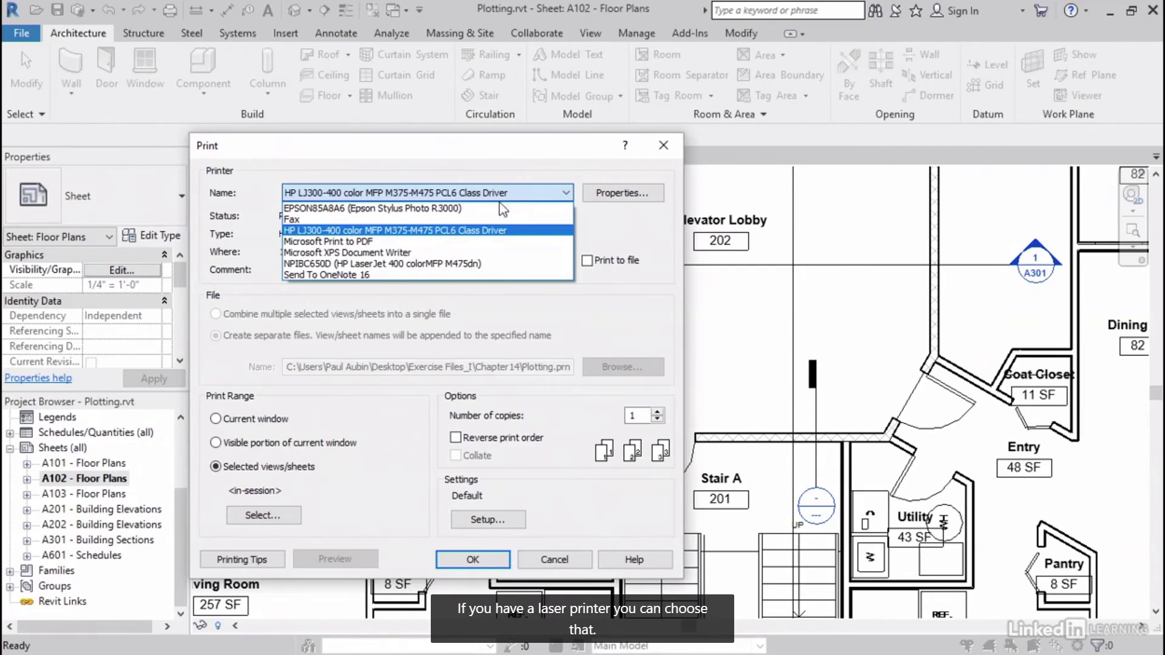
{"action": "left_click", "coordinate": [354, 242]}
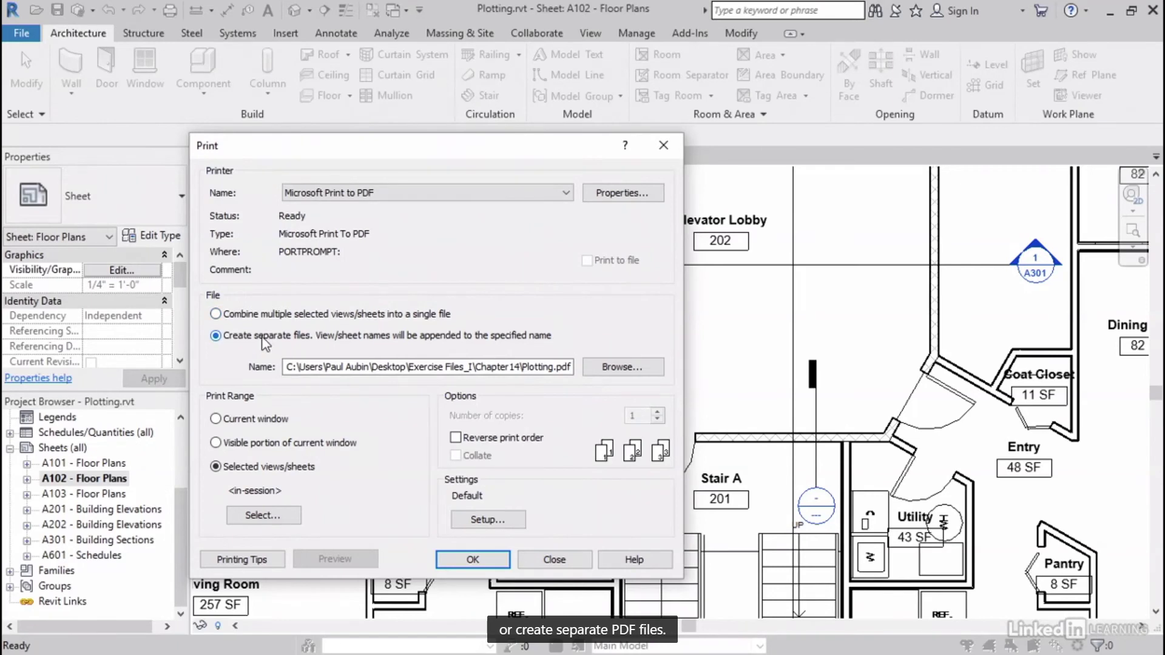
{"action": "left_click", "coordinate": [216, 314]}
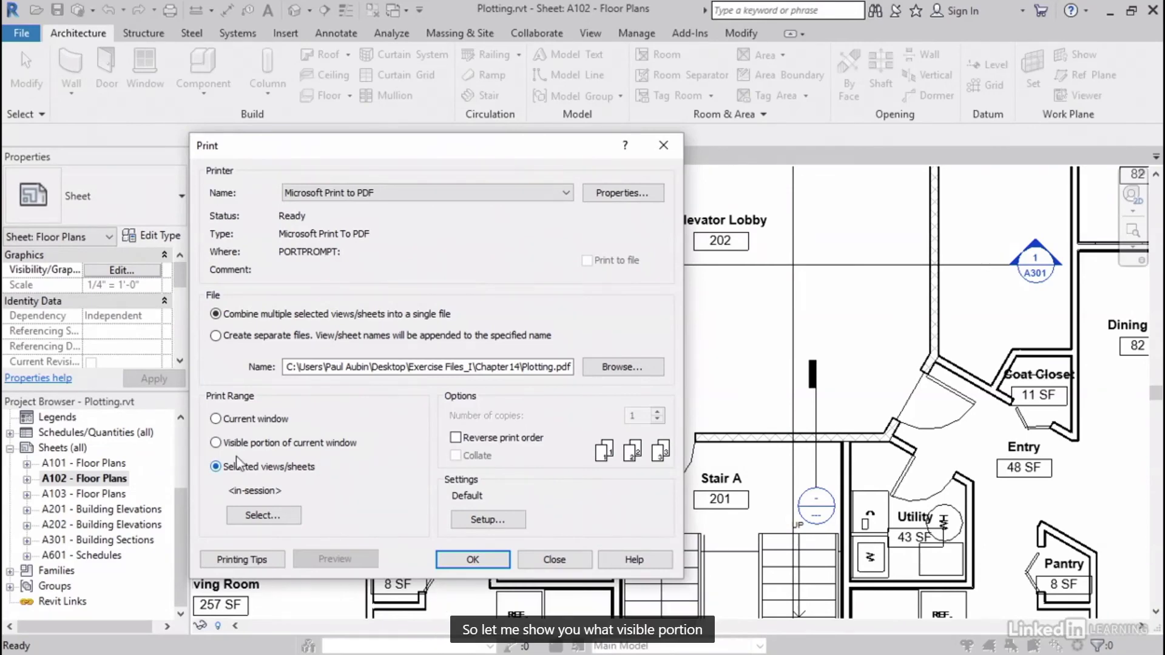
Step: Preview a print of only the visible portion of the current window and return to the print settings
{"action": "left_click", "coordinate": [216, 443]}
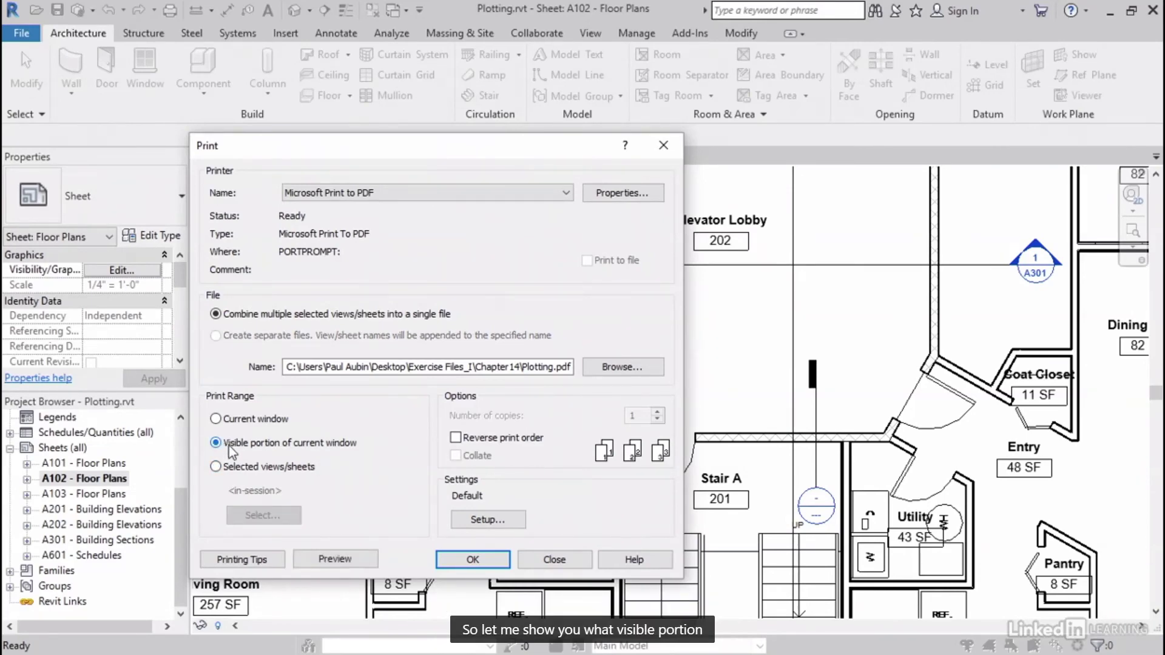
{"action": "left_click", "coordinate": [364, 560]}
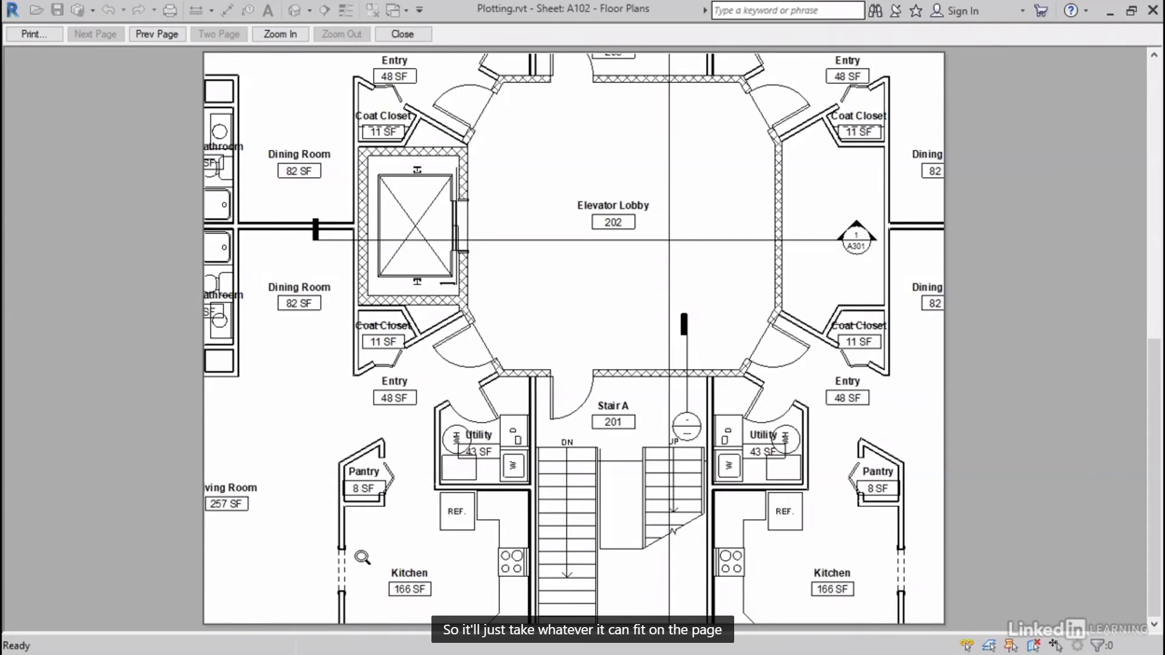
{"action": "left_click", "coordinate": [34, 34]}
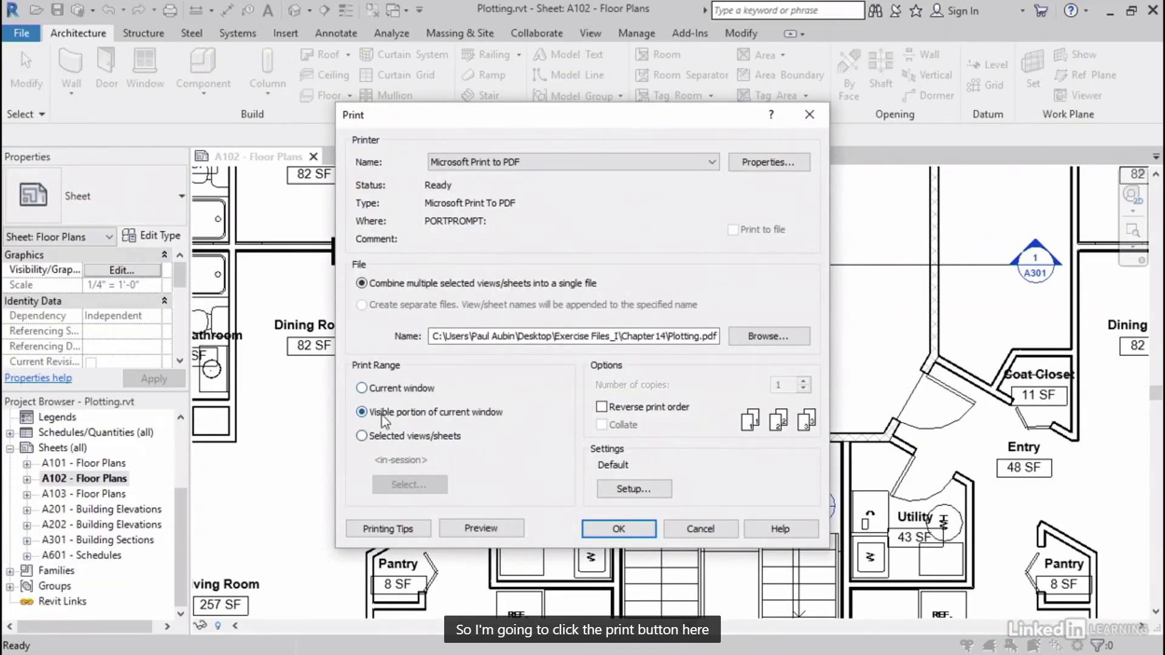
Step: Set the print range to selected views/sheets, hide the views from the selection list, and include all sheets
{"action": "left_click", "coordinate": [362, 436]}
{"action": "left_click", "coordinate": [409, 484]}
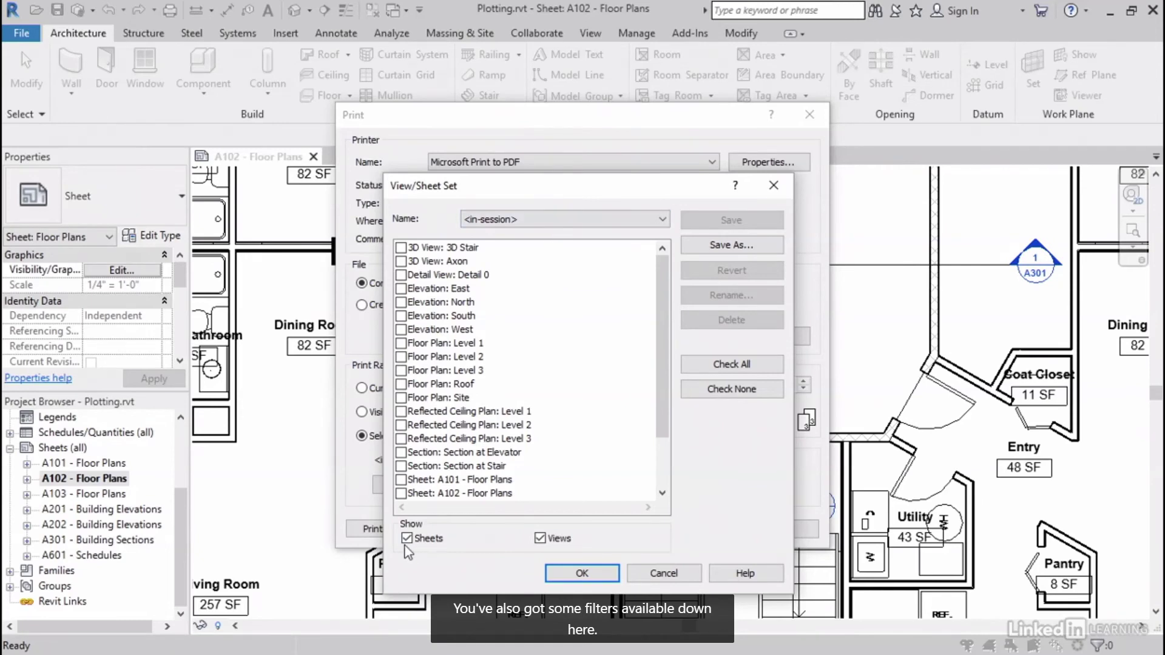
{"action": "left_click", "coordinate": [539, 538]}
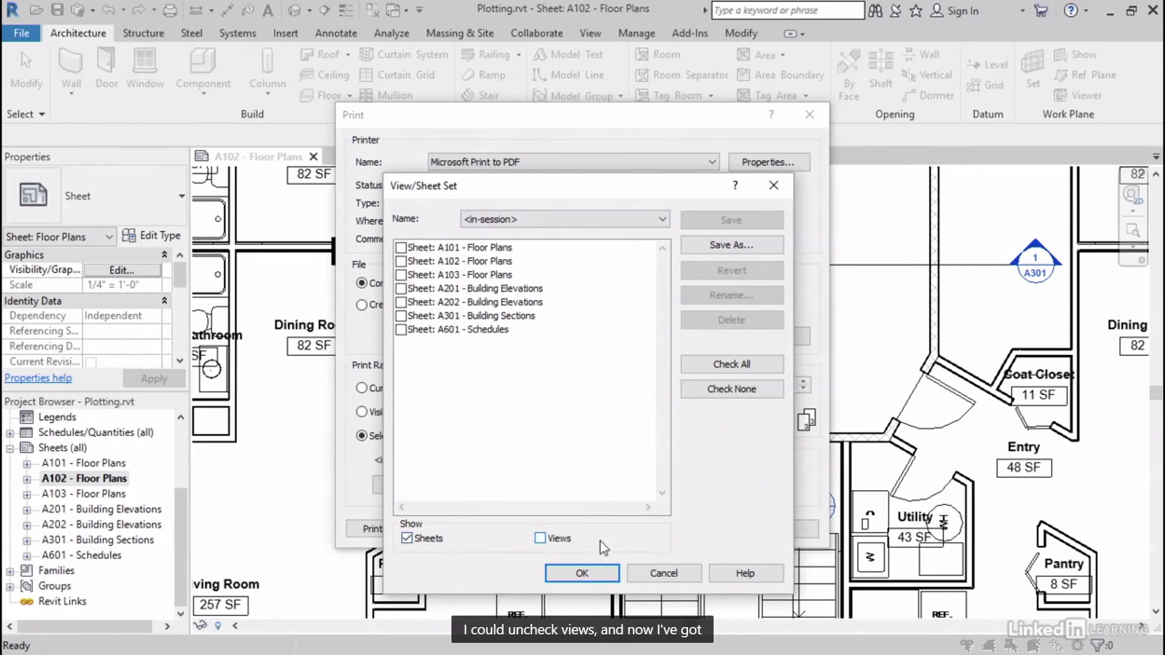
{"action": "left_click", "coordinate": [728, 365]}
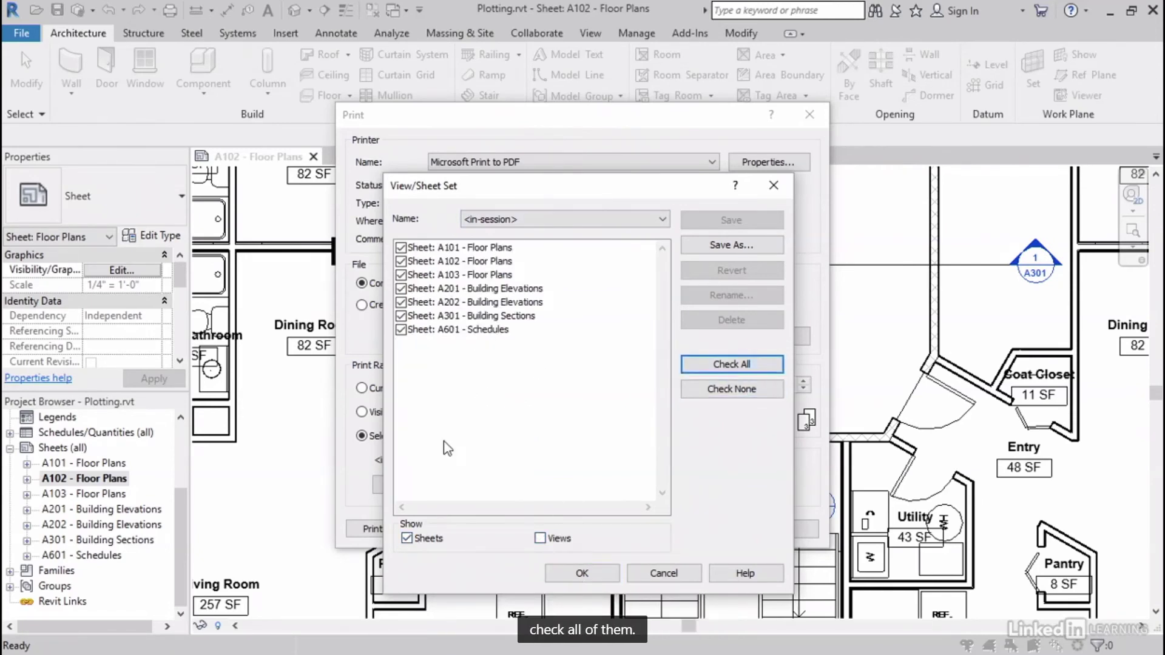
Step: Save the sheet selection as a view/sheet set named Complete Set and apply it to the print range
{"action": "left_click", "coordinate": [728, 245]}
{"action": "type", "text": "Complet"}
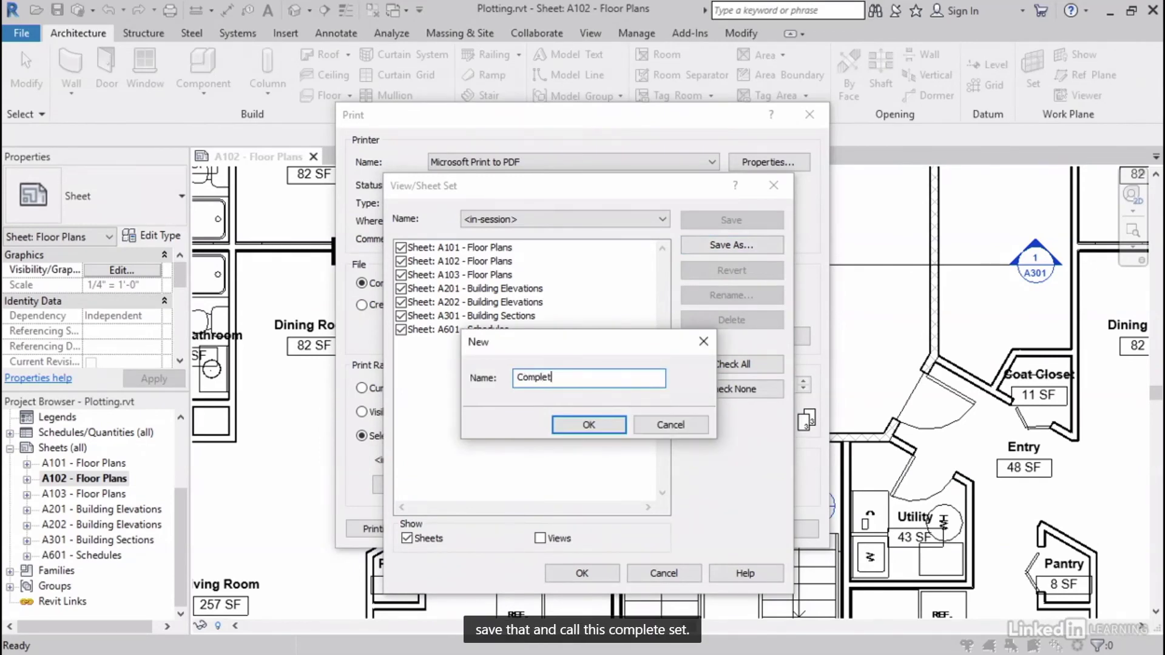
{"action": "type", "text": "e Set"}
{"action": "key", "text": "Return"}
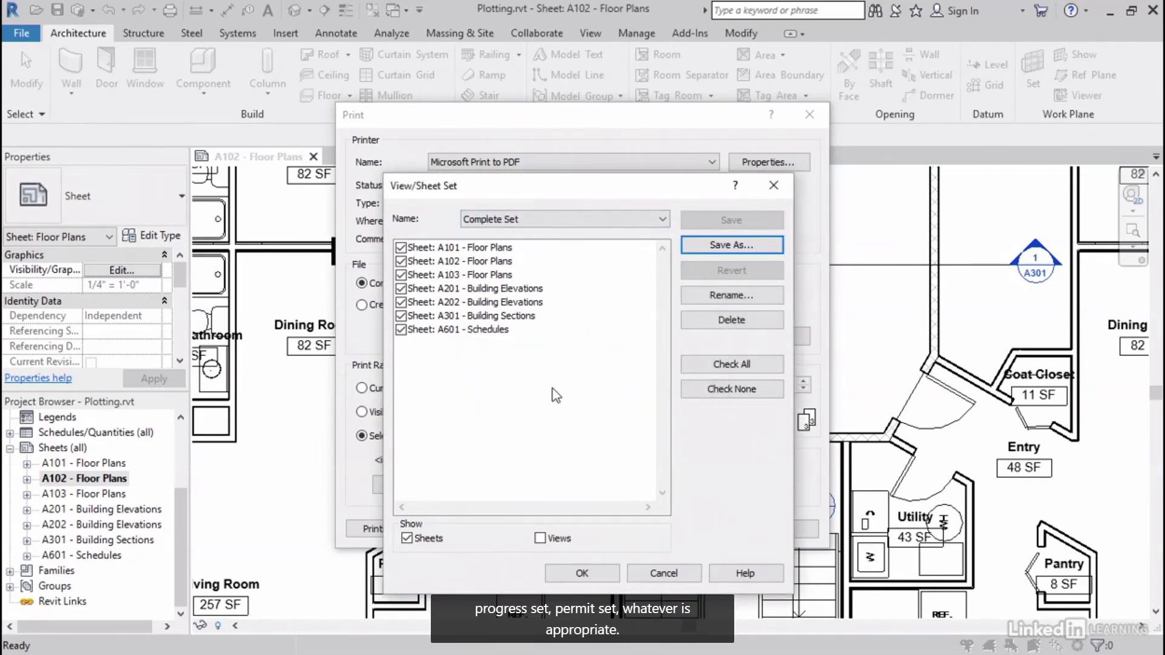
{"action": "left_click", "coordinate": [583, 573]}
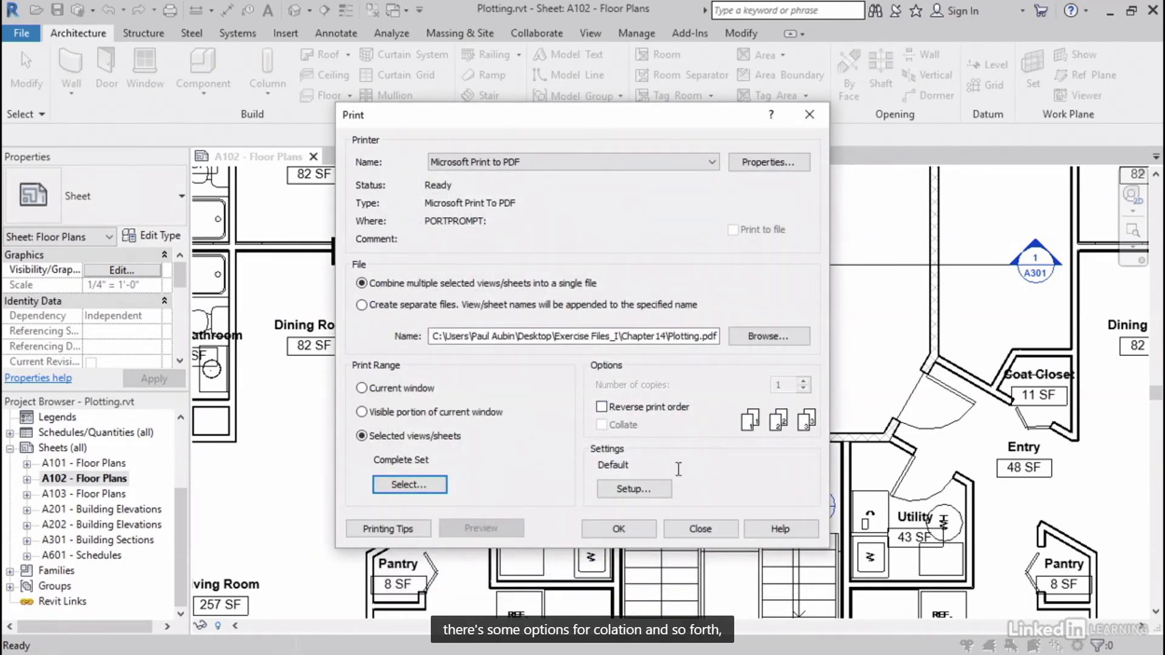
Step: Open the print setup and review the available setup names, keeping Default
{"action": "left_click", "coordinate": [634, 489]}
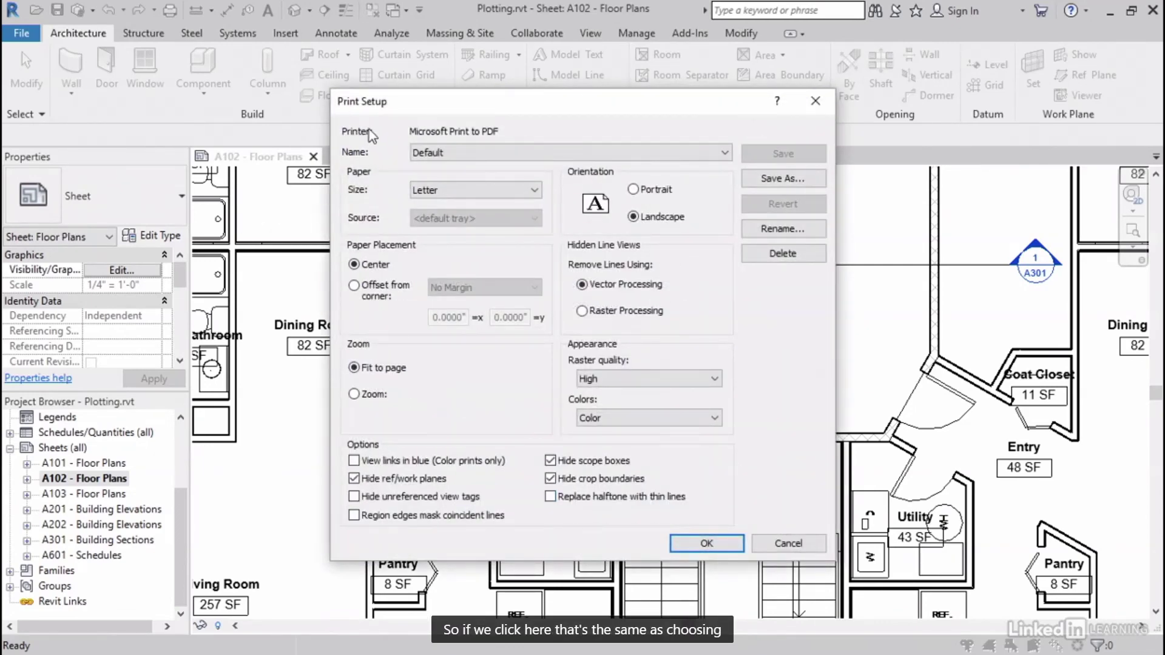
{"action": "left_click", "coordinate": [518, 154]}
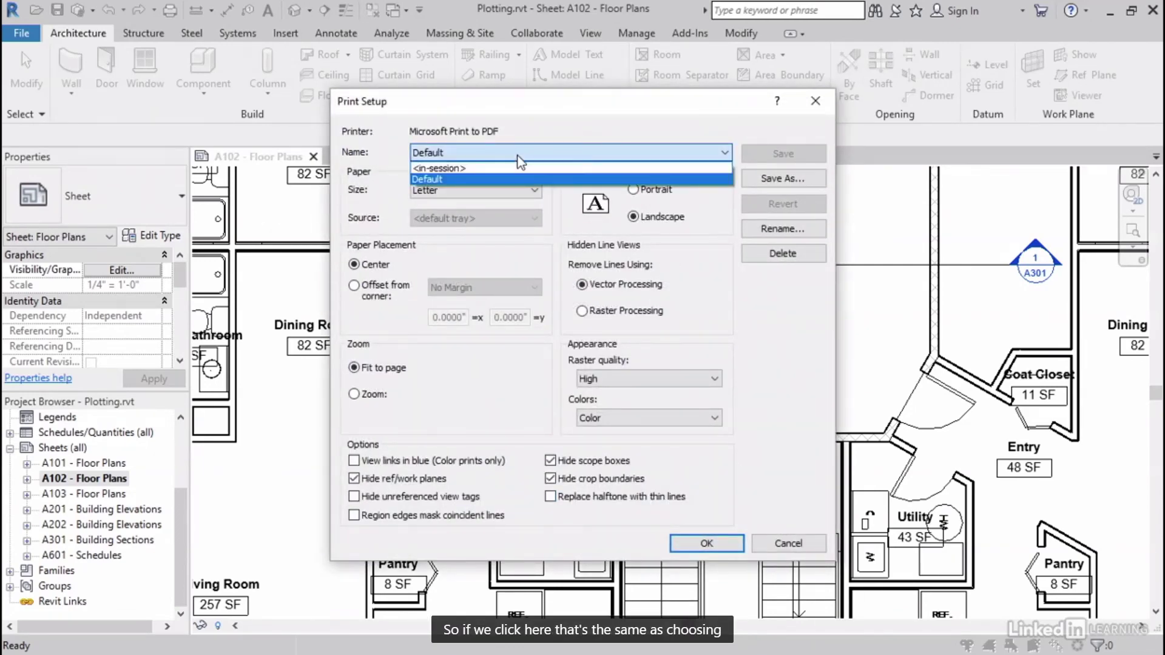
{"action": "left_click", "coordinate": [454, 156]}
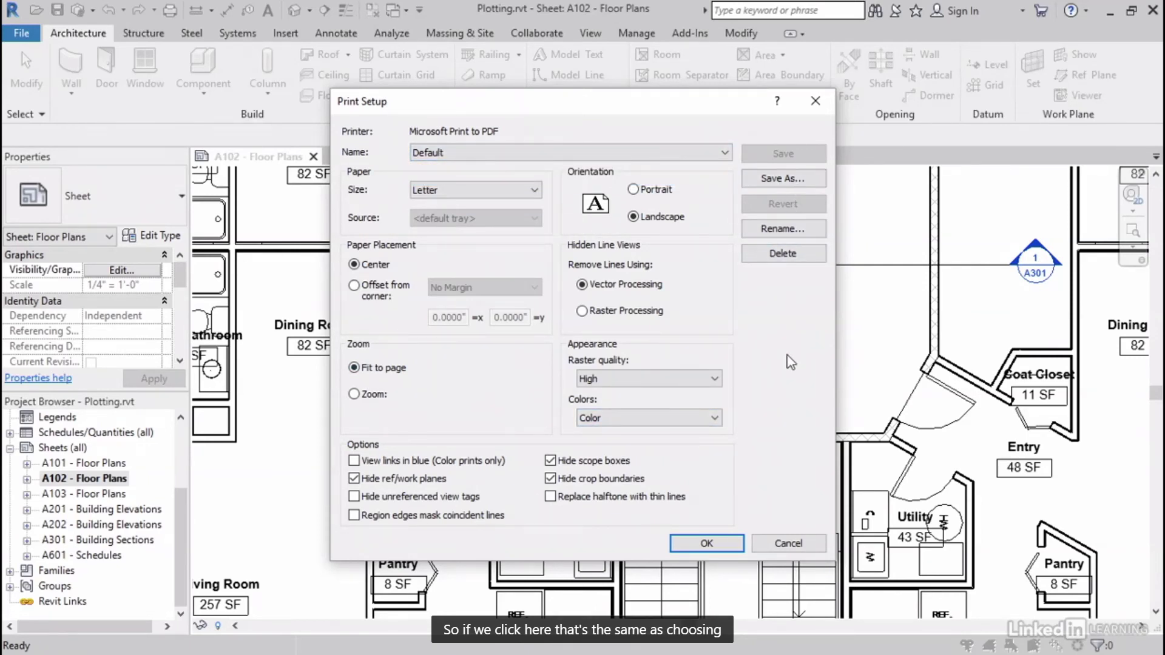
Step: Set the print setup's paper size to Tabloid and its zoom to 50% size with placement offset from the corner
{"action": "left_click", "coordinate": [473, 189]}
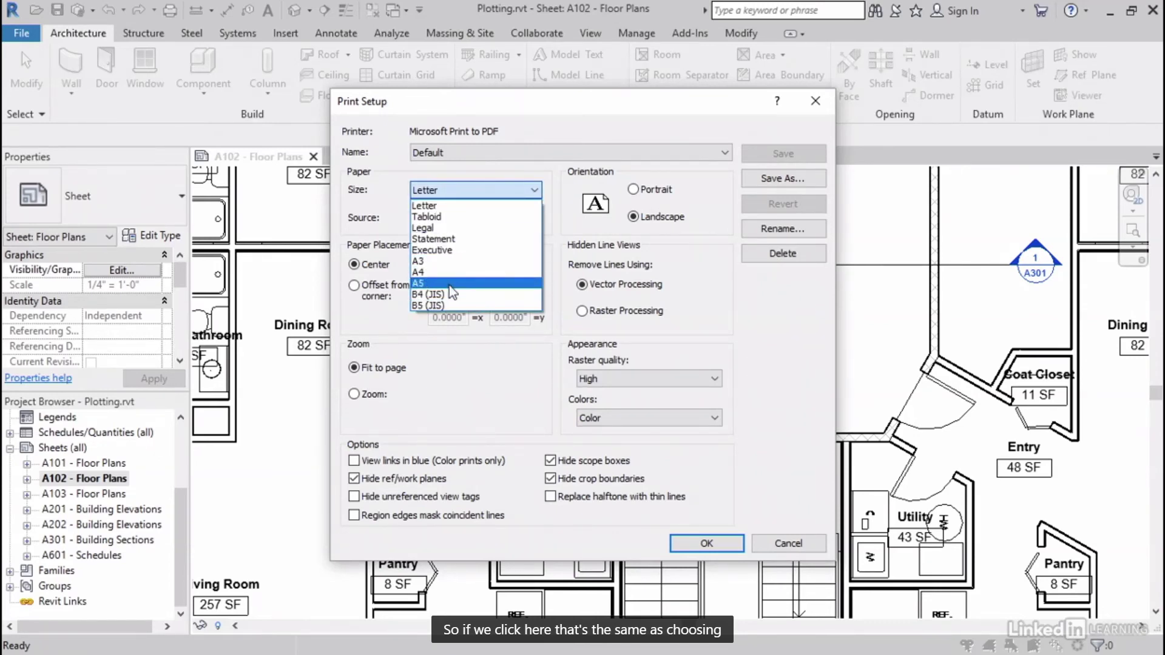
{"action": "left_click", "coordinate": [442, 217]}
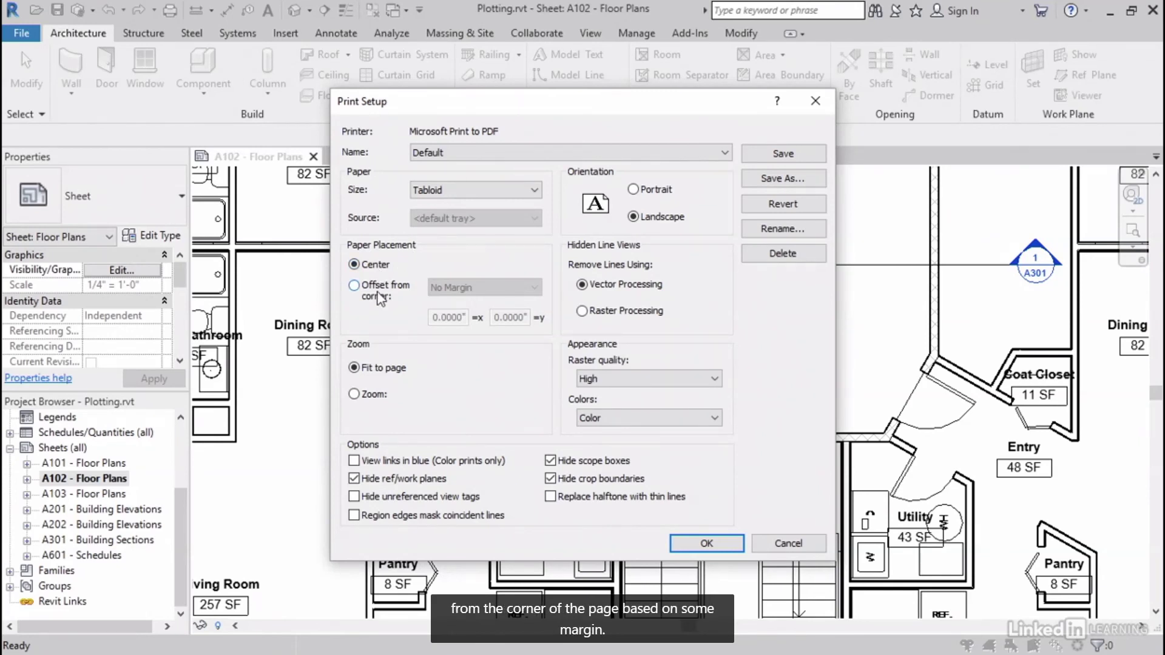
{"action": "left_click", "coordinate": [371, 395]}
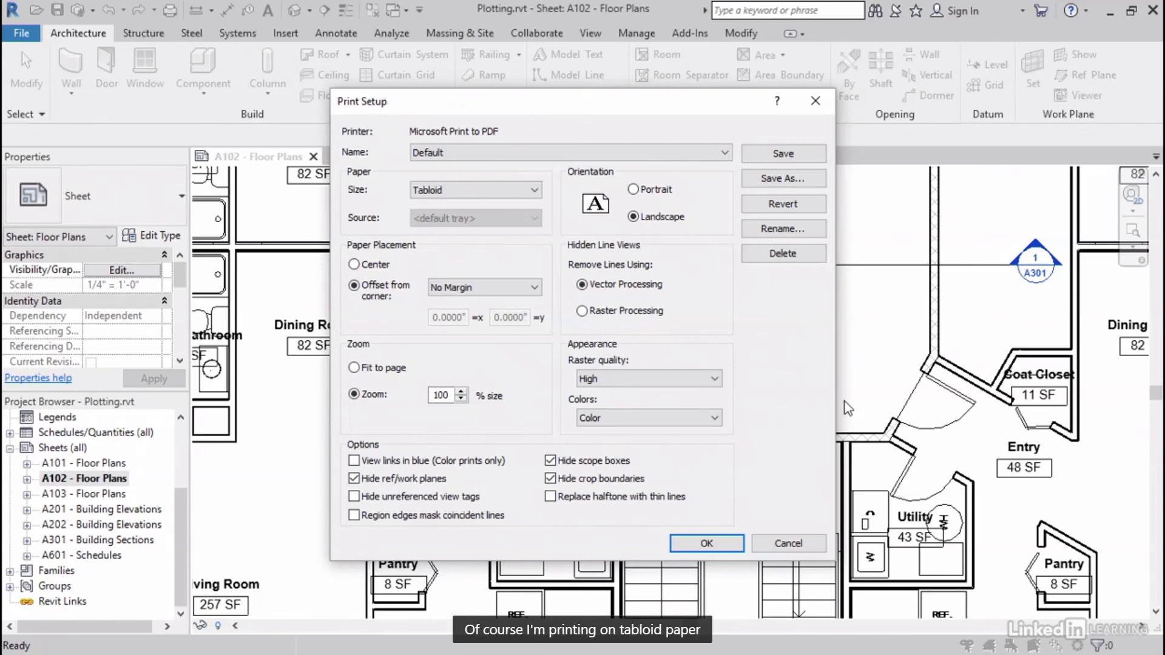
{"action": "left_click", "coordinate": [364, 368]}
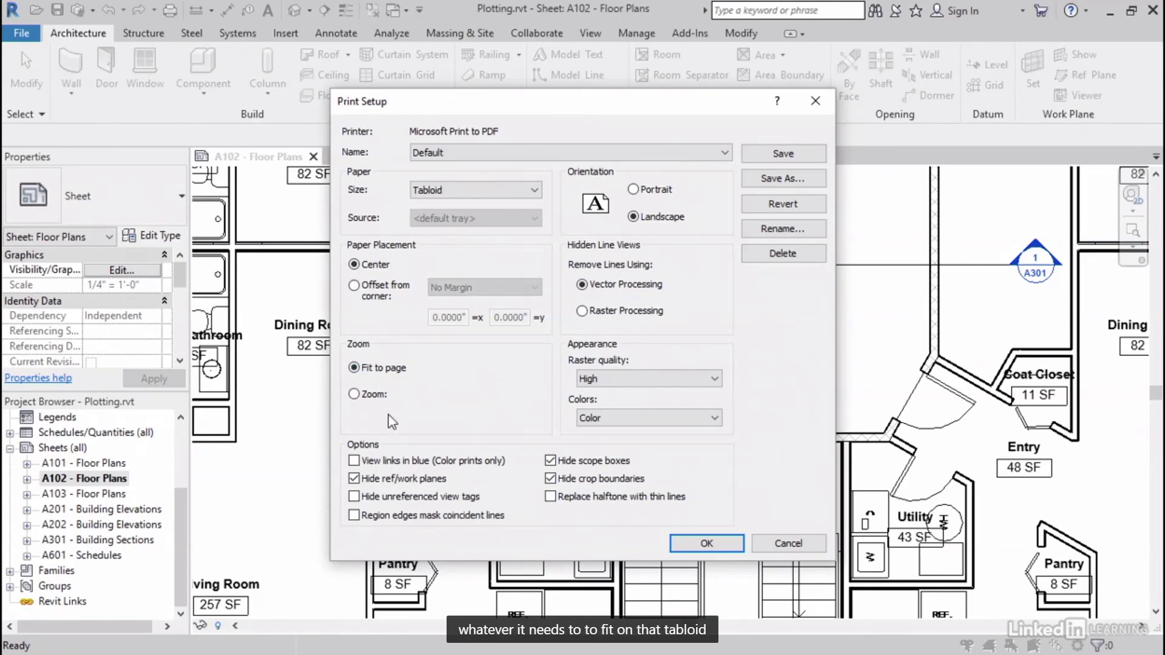
{"action": "left_click", "coordinate": [355, 395]}
{"action": "type", "text": "50"}
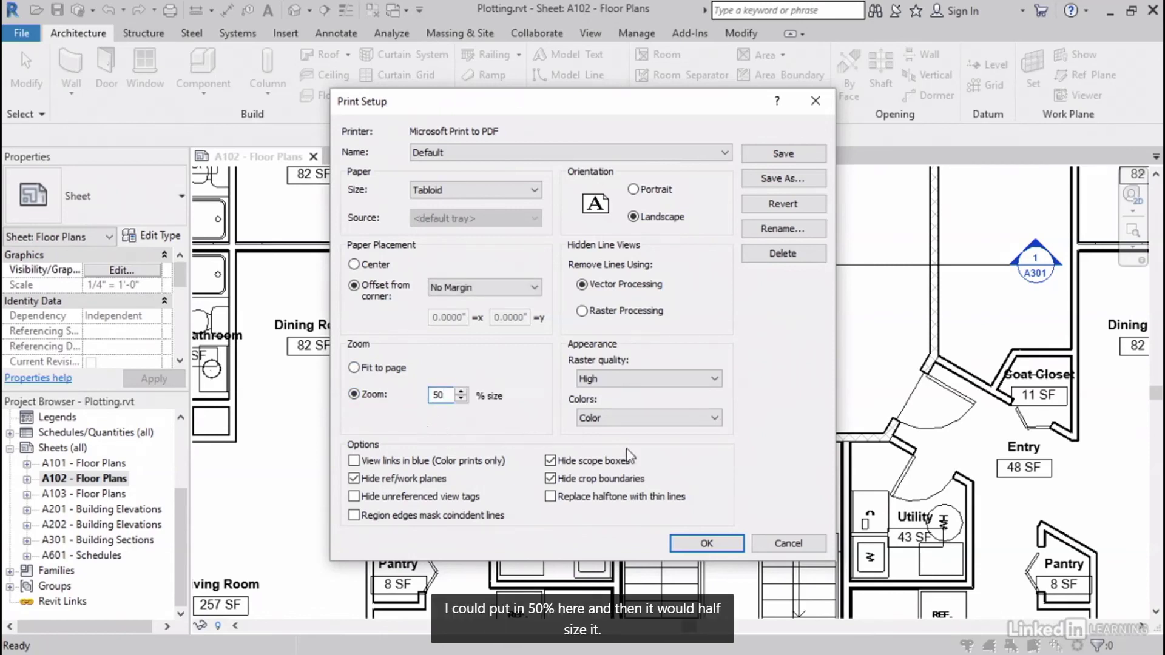
Step: Review the raster quality and color options of the print setup, keeping High and Color
{"action": "left_click", "coordinate": [616, 379]}
{"action": "left_click", "coordinate": [619, 417]}
{"action": "left_click", "coordinate": [618, 418]}
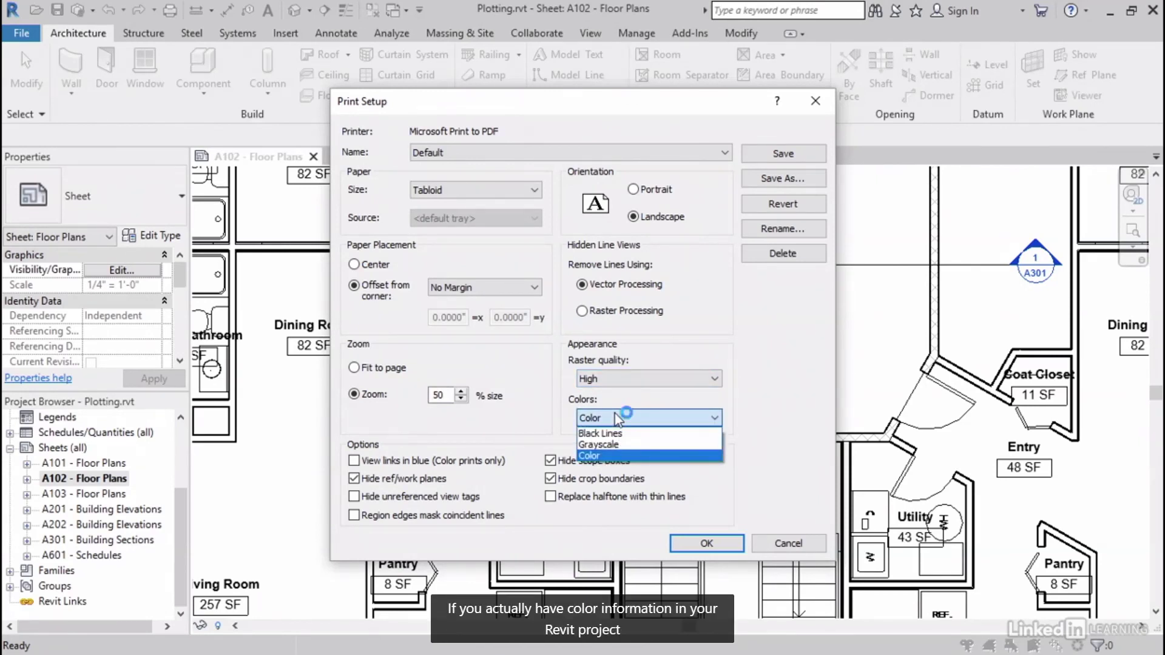
{"action": "left_click", "coordinate": [618, 418]}
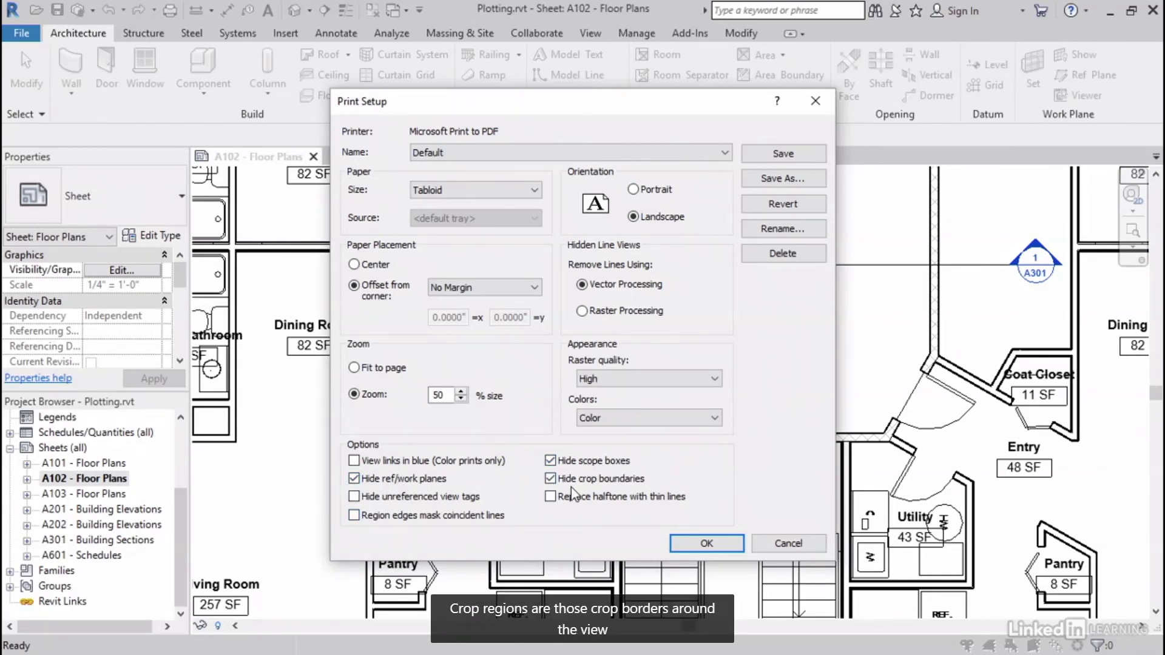
Step: Uncover the plan's view tags, enable hiding unreferenced view tags in the print setup, and accept it without saving for future sessions
{"action": "mouse_move", "coordinate": [617, 108]}
{"action": "left_mouse_down"}
{"action": "mouse_move", "coordinate": [393, 65]}
{"action": "mouse_move", "coordinate": [590, 84]}
{"action": "mouse_move", "coordinate": [622, 106]}
{"action": "left_mouse_up"}
{"action": "left_click", "coordinate": [713, 541]}
{"action": "left_click_drag", "start_coordinate": [694, 114], "coordinate": [408, 81]}
{"action": "left_click", "coordinate": [343, 450]}
{"action": "left_click_drag", "start_coordinate": [774, 95], "coordinate": [545, 54]}
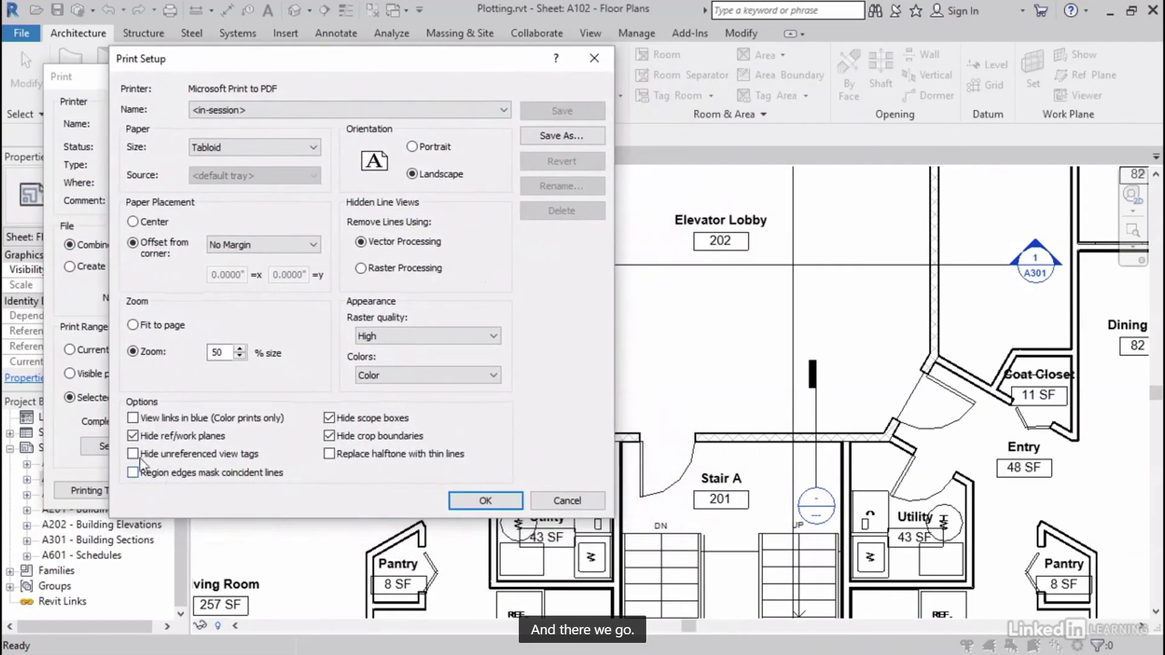
{"action": "left_click", "coordinate": [133, 454]}
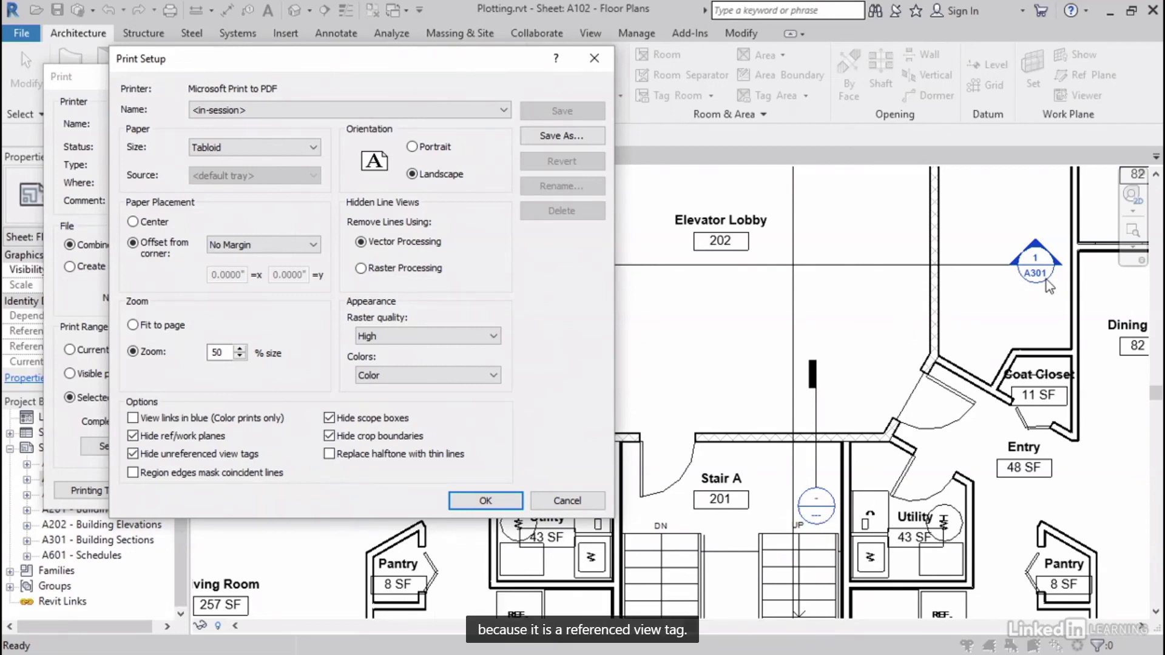
{"action": "left_click", "coordinate": [471, 504]}
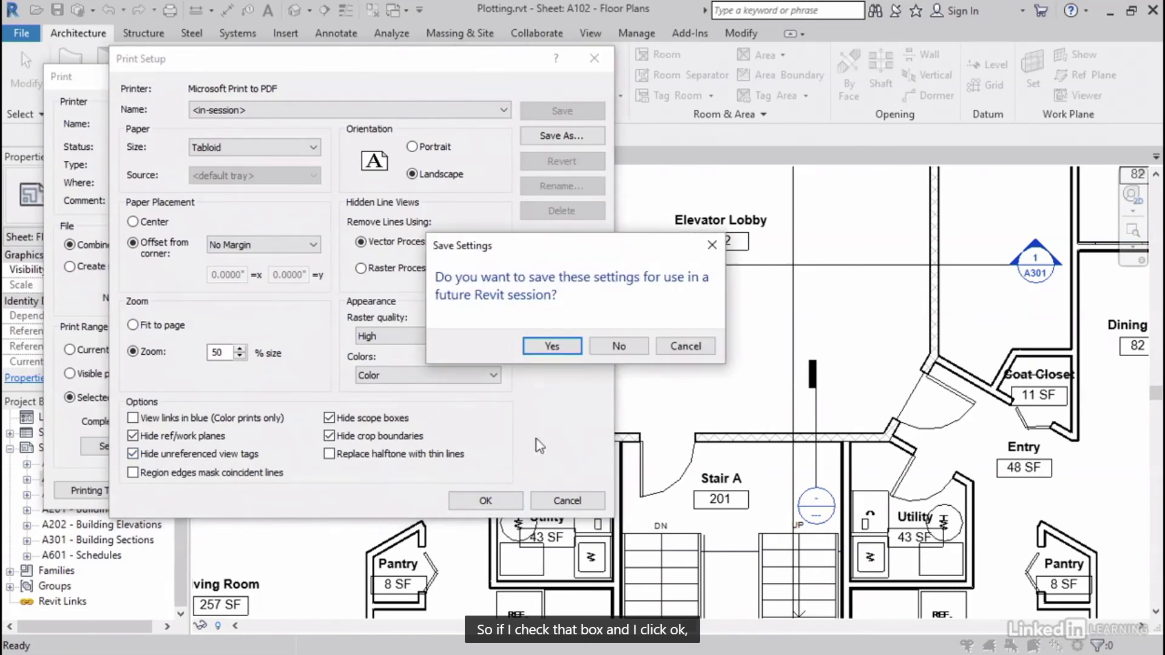
{"action": "left_click", "coordinate": [601, 343]}
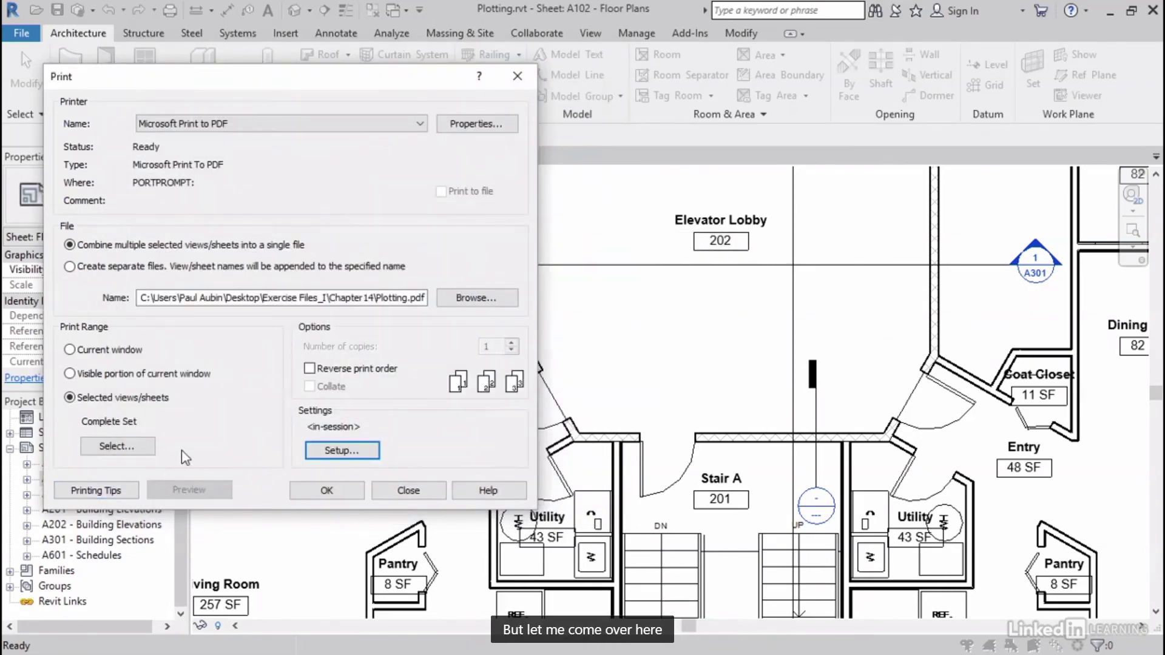
Step: Preview the visible portion of the current window with the new print setup, then leave printing without producing output
{"action": "left_click", "coordinate": [71, 373]}
{"action": "left_click", "coordinate": [207, 491]}
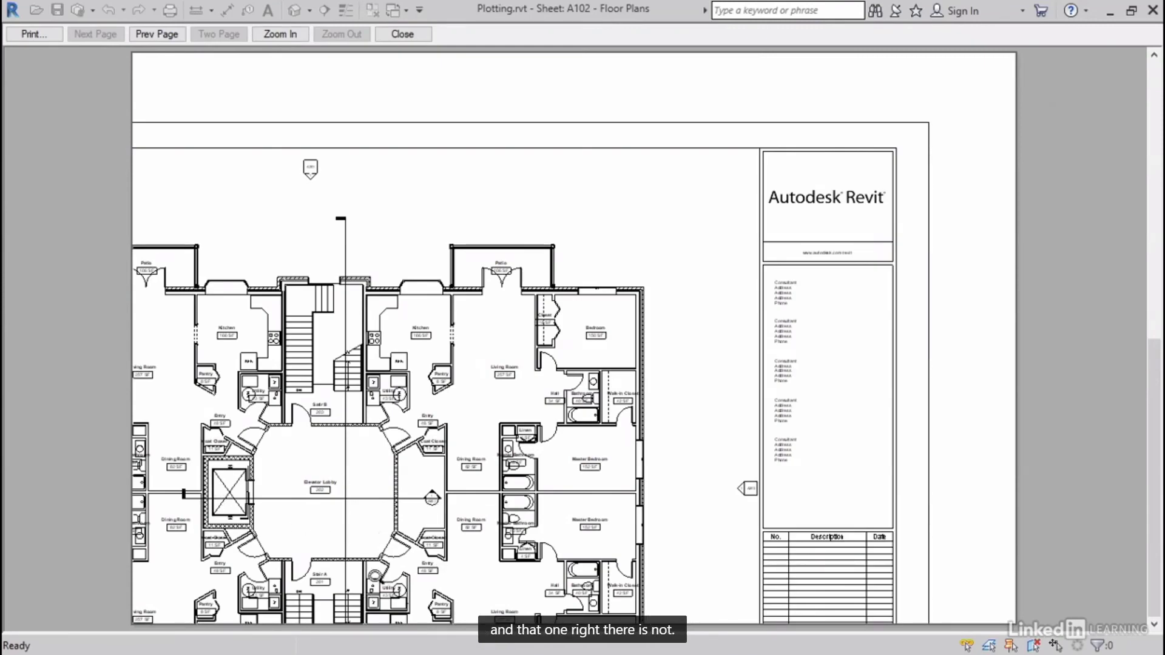
{"action": "left_click", "coordinate": [34, 34]}
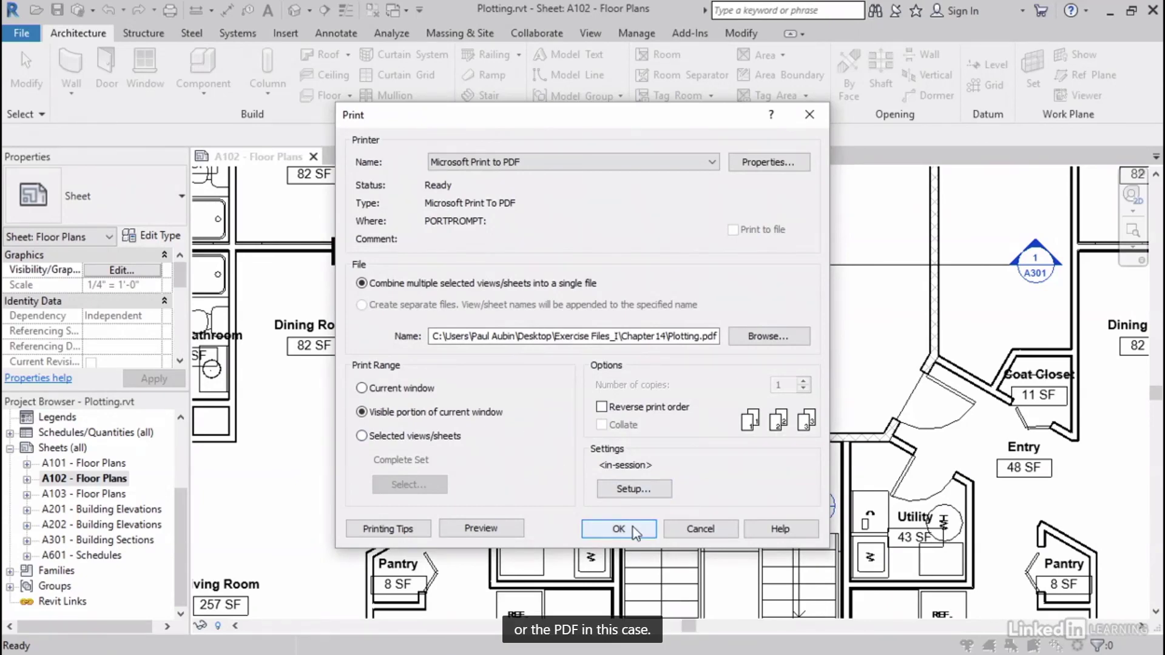
{"action": "left_click", "coordinate": [699, 529]}
{"action": "left_click", "coordinate": [371, 500]}
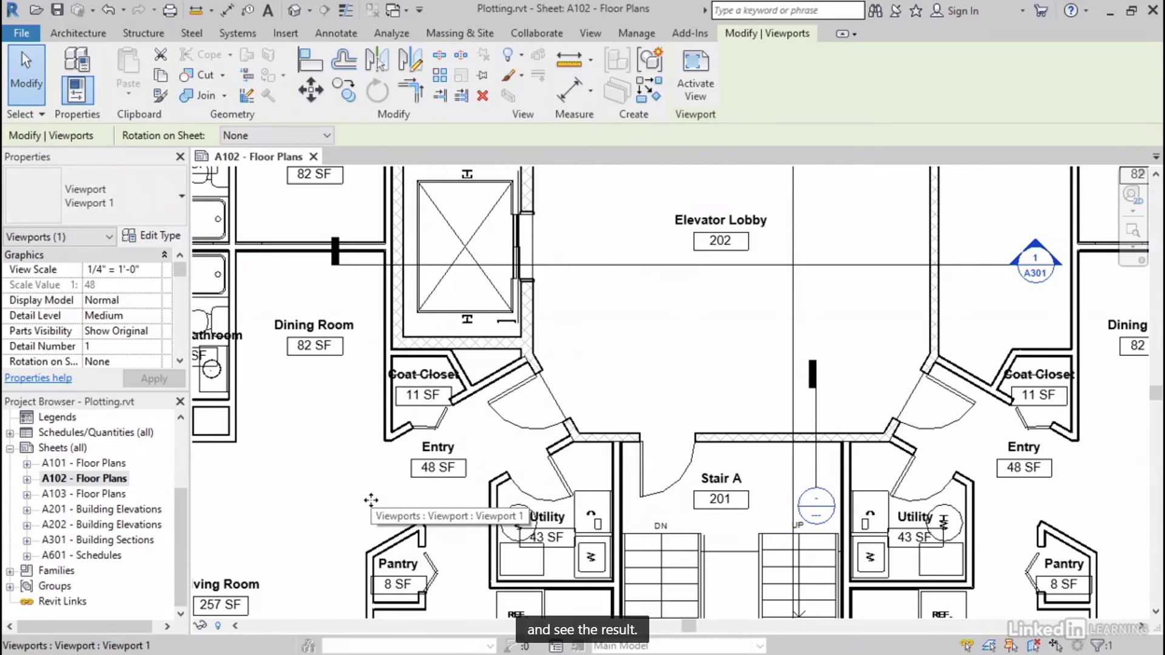
Step: Select all sheets in the Batch Print add-in, start the print job, and cancel at the information notice
{"action": "left_click", "coordinate": [677, 38]}
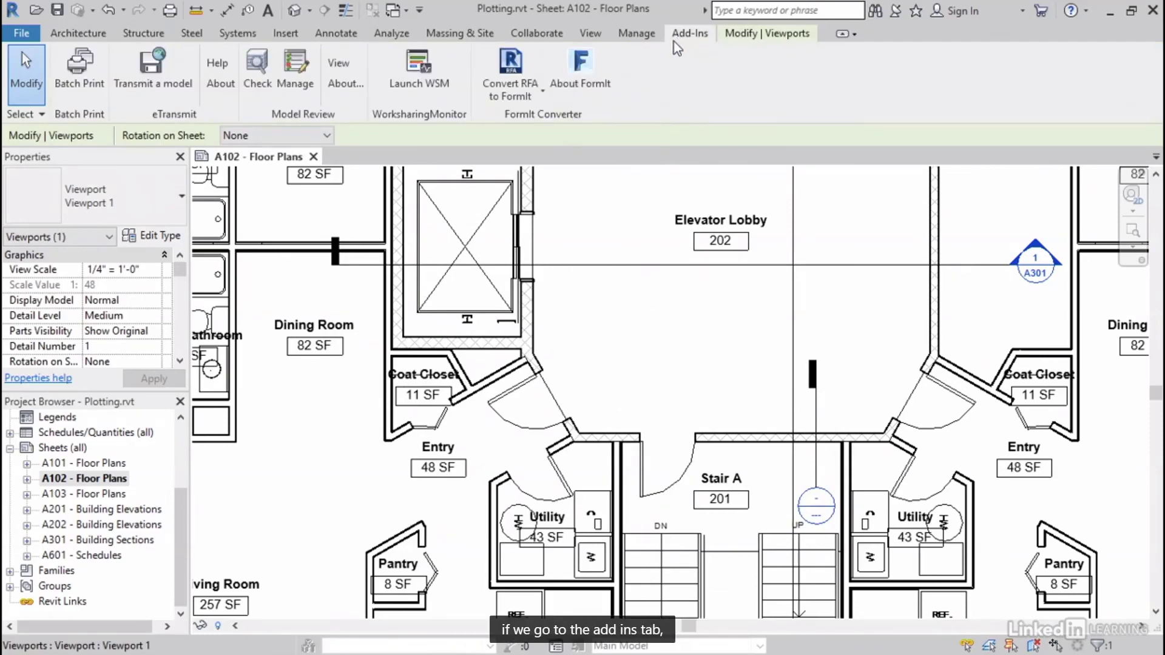
{"action": "left_click", "coordinate": [77, 90]}
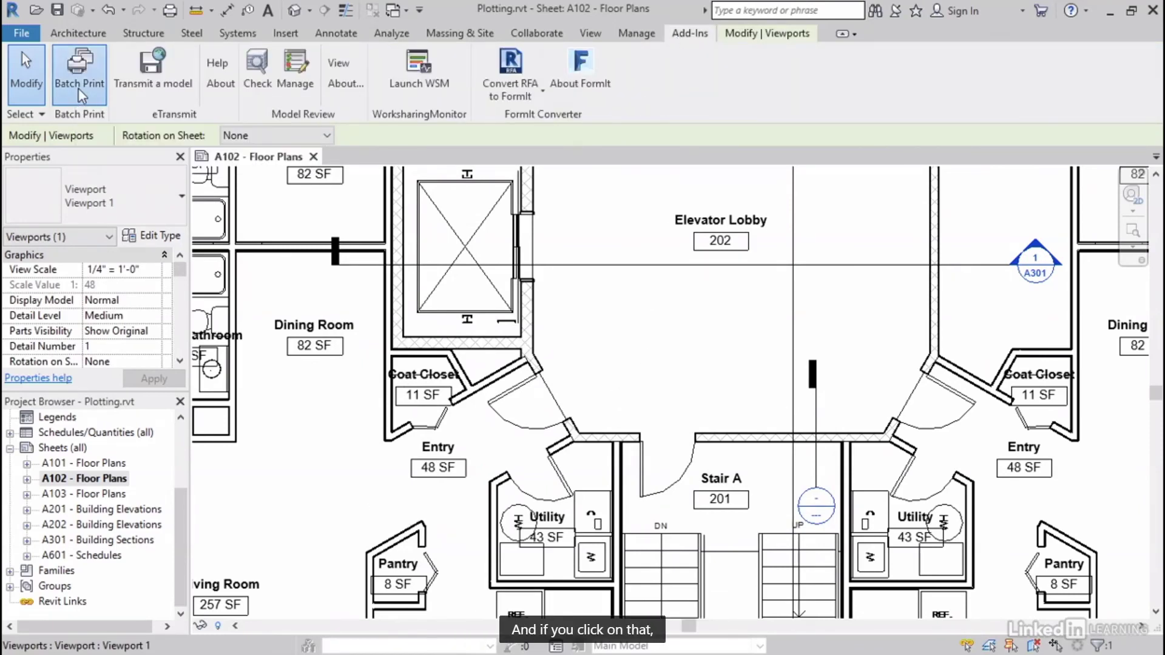
{"action": "left_click", "coordinate": [405, 208]}
{"action": "left_click", "coordinate": [420, 209]}
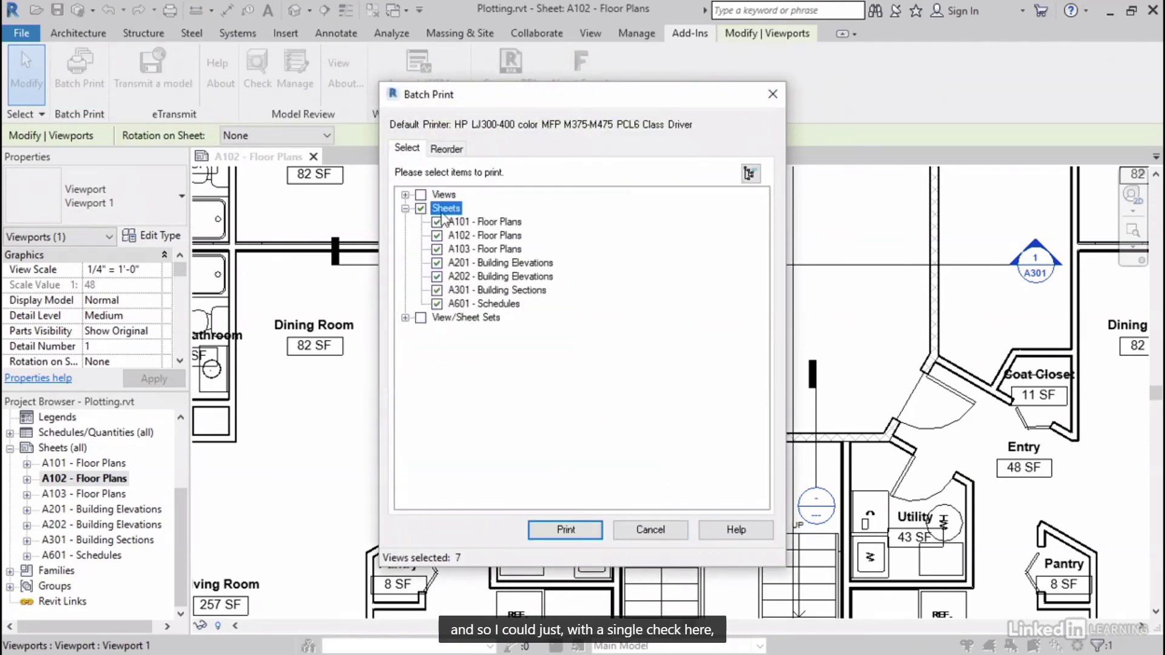
{"action": "left_click", "coordinate": [594, 536]}
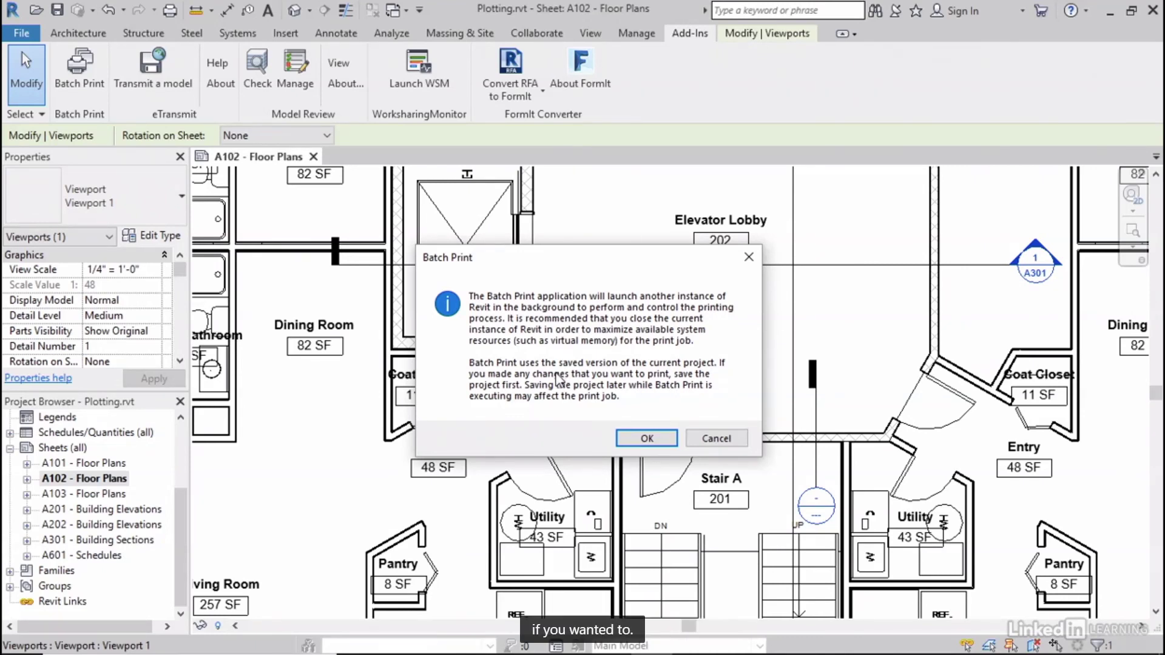
{"action": "left_click", "coordinate": [745, 445]}
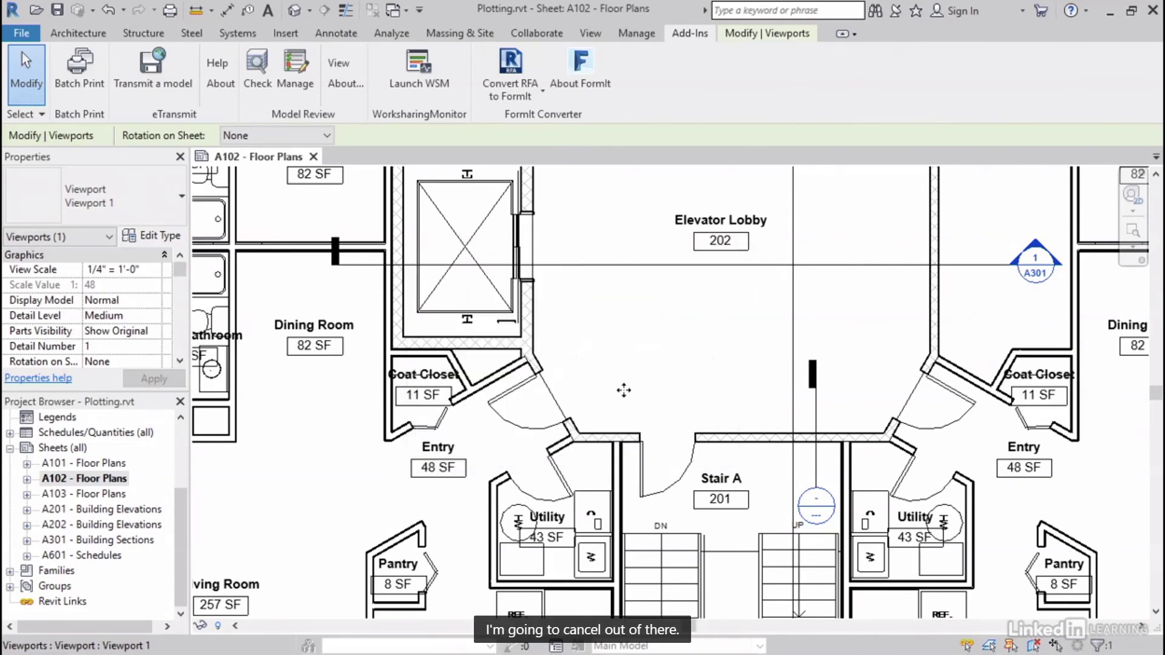